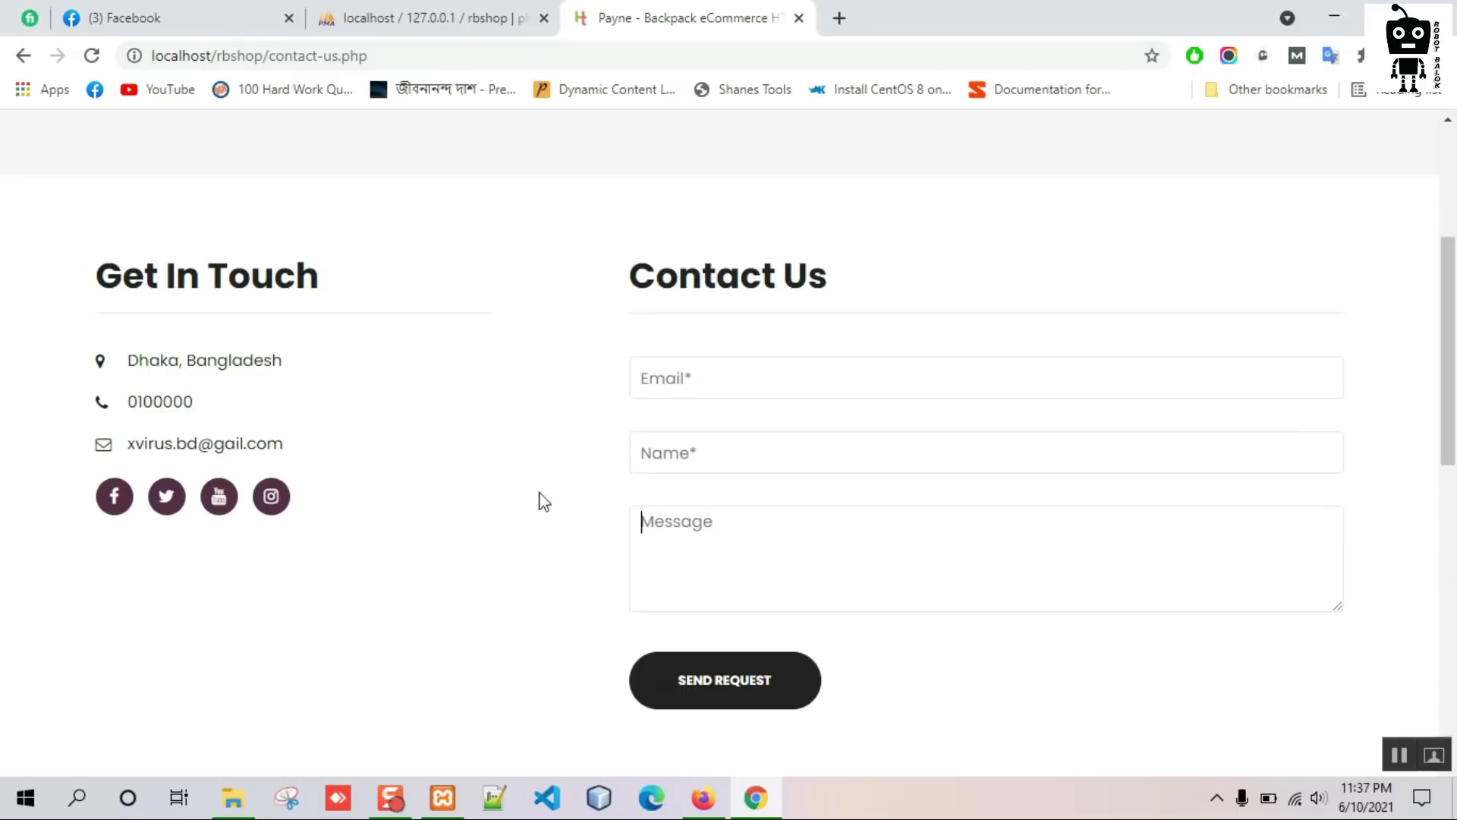
# Review the shop's contact lines and confirm the shopping cart panel is empty.
pyautogui.moveTo(306, 456); pyautogui.dragTo(158, 364)
pyautogui.click(446, 411)
pyautogui.scroll(4, 470, 418)
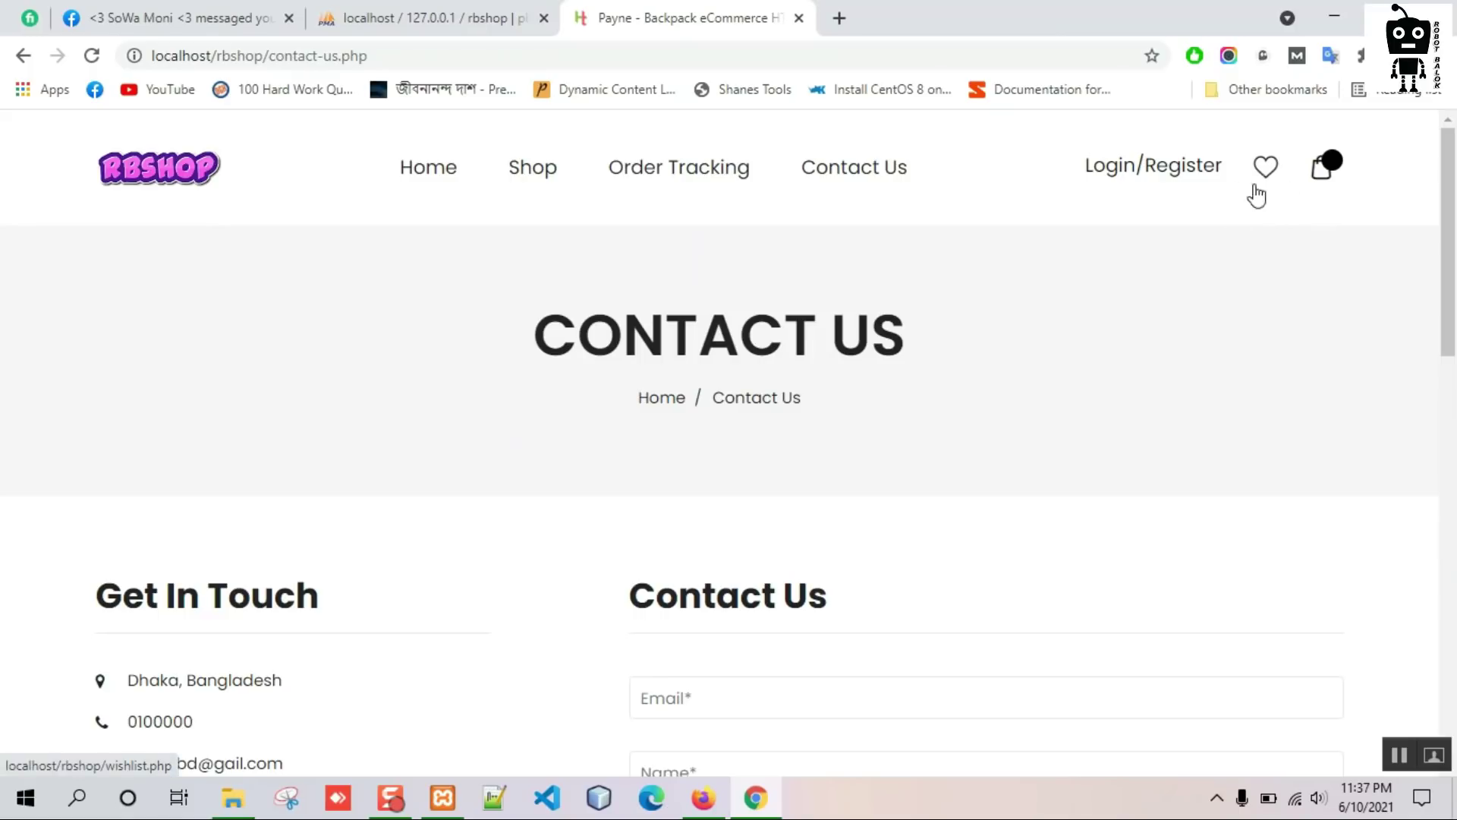
pyautogui.click(1322, 167)
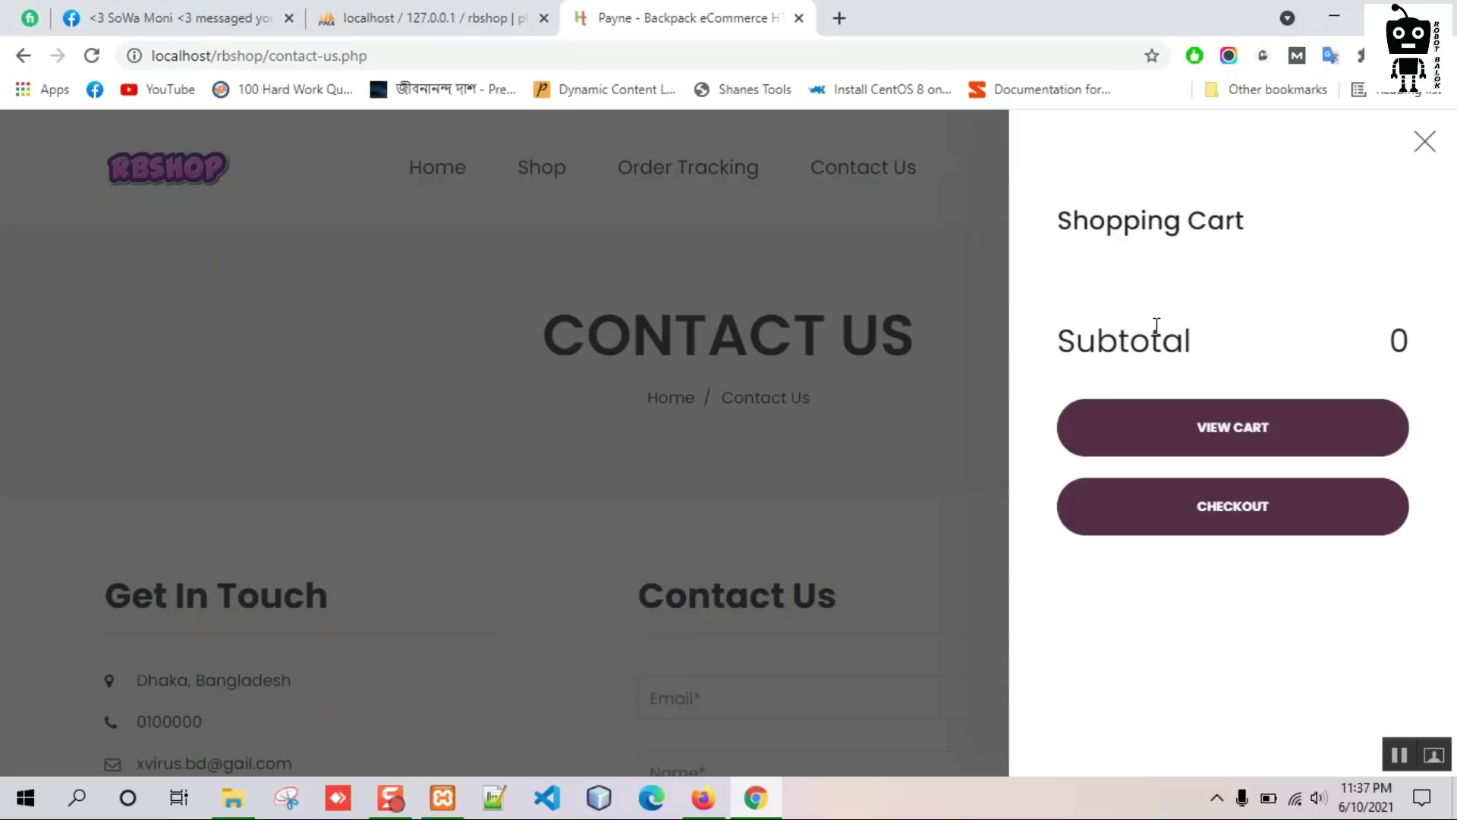
pyautogui.click(1421, 150)
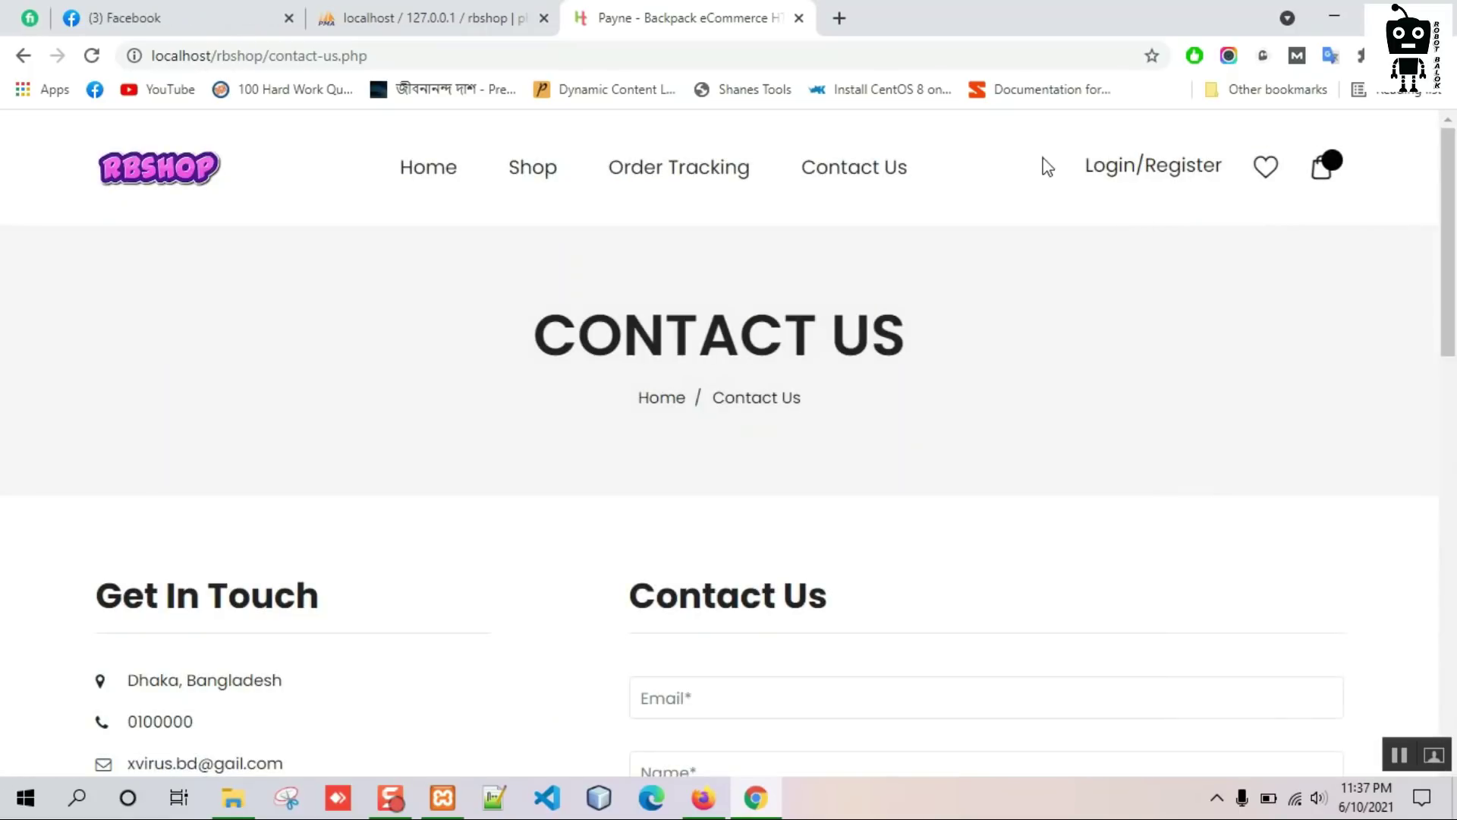
# Return to the shop's home page and copy the site's base address.
pyautogui.click(447, 172)
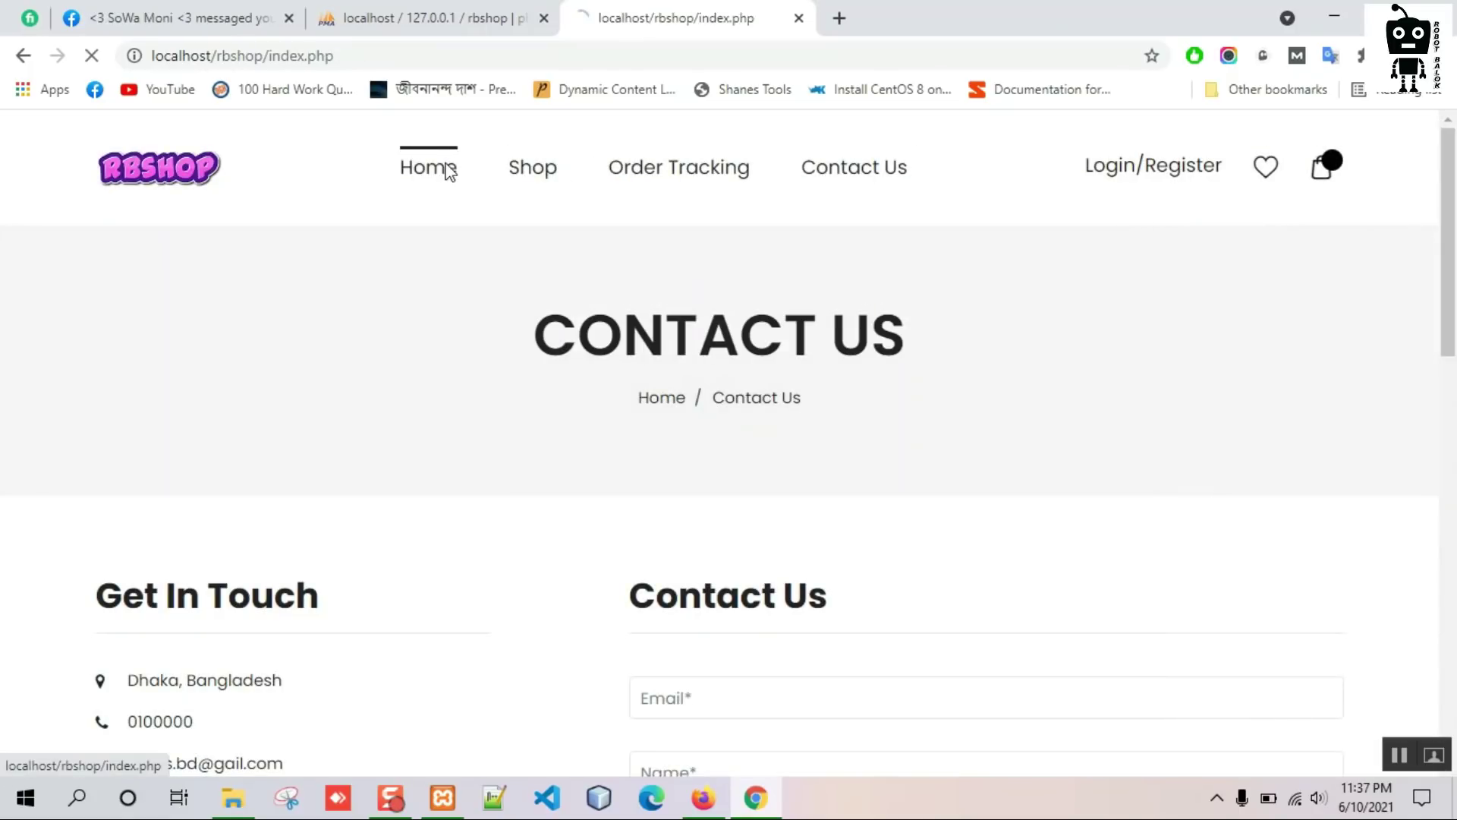
pyautogui.scroll(-4, 292, 389)
pyautogui.scroll(4, 292, 390)
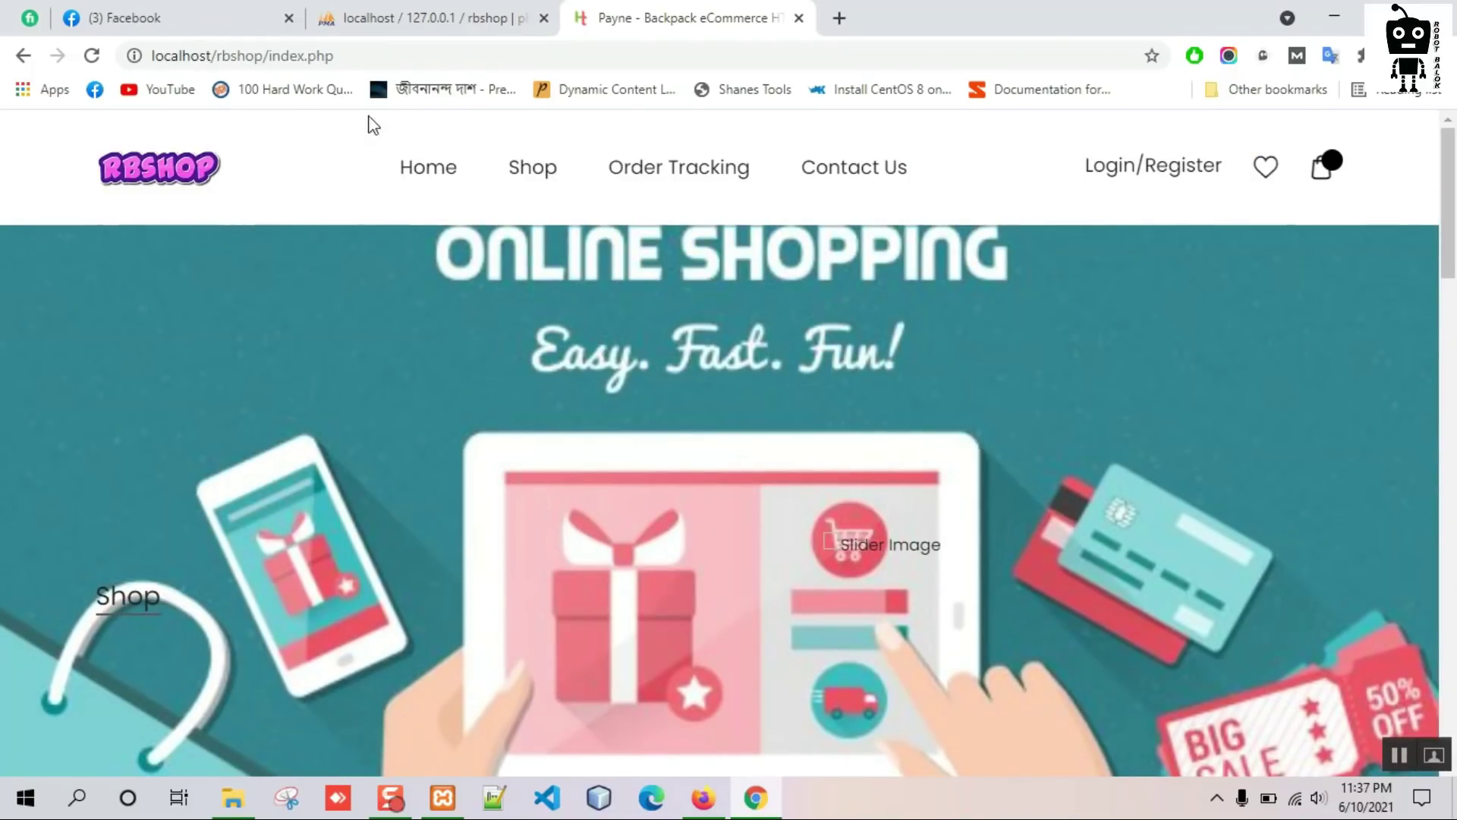
pyautogui.moveTo(269, 56); pyautogui.dragTo(75, 58)
pyautogui.hotkey('ctrl', 'c')
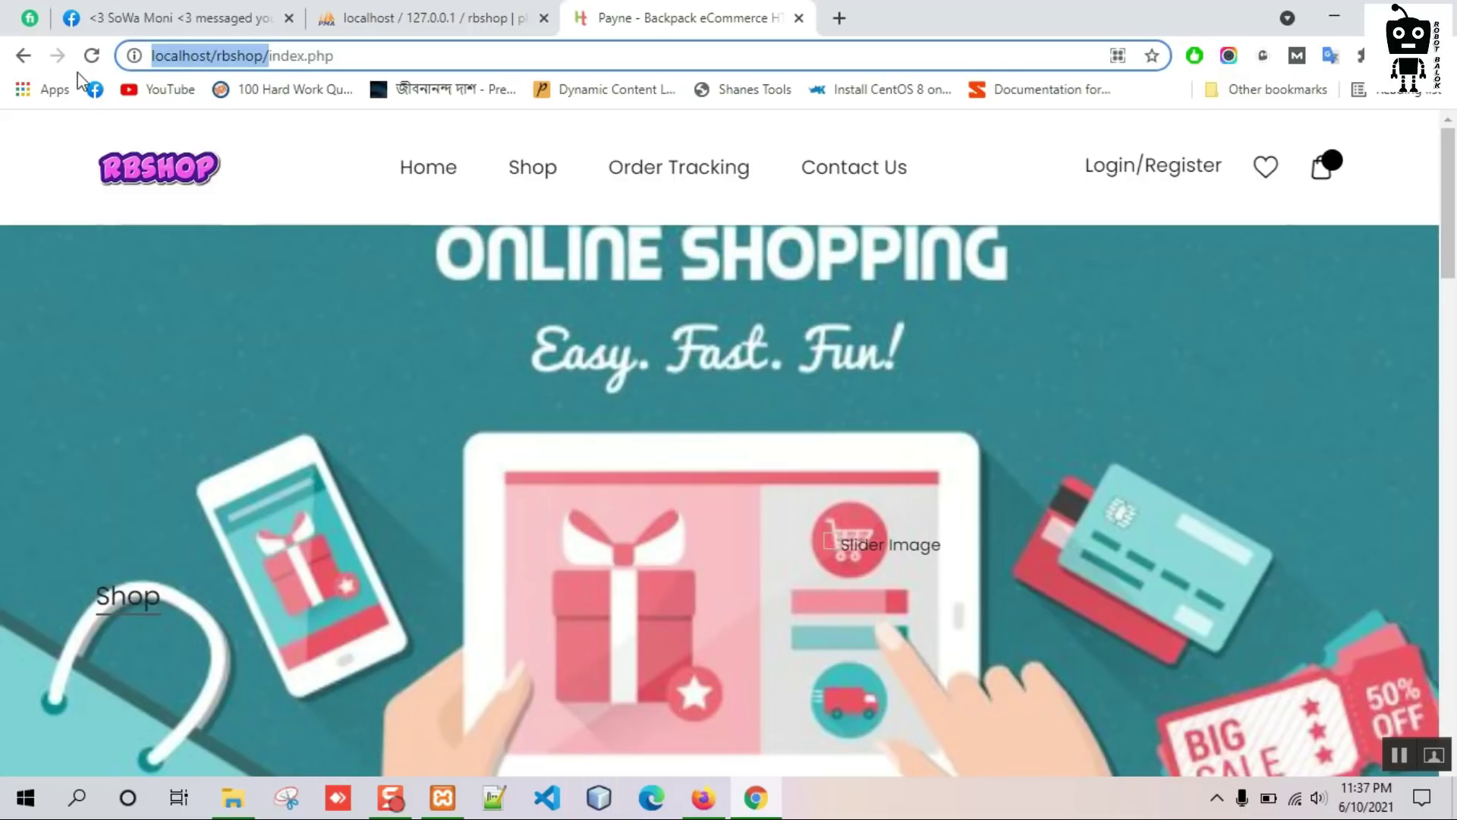
pyautogui.click(702, 796)
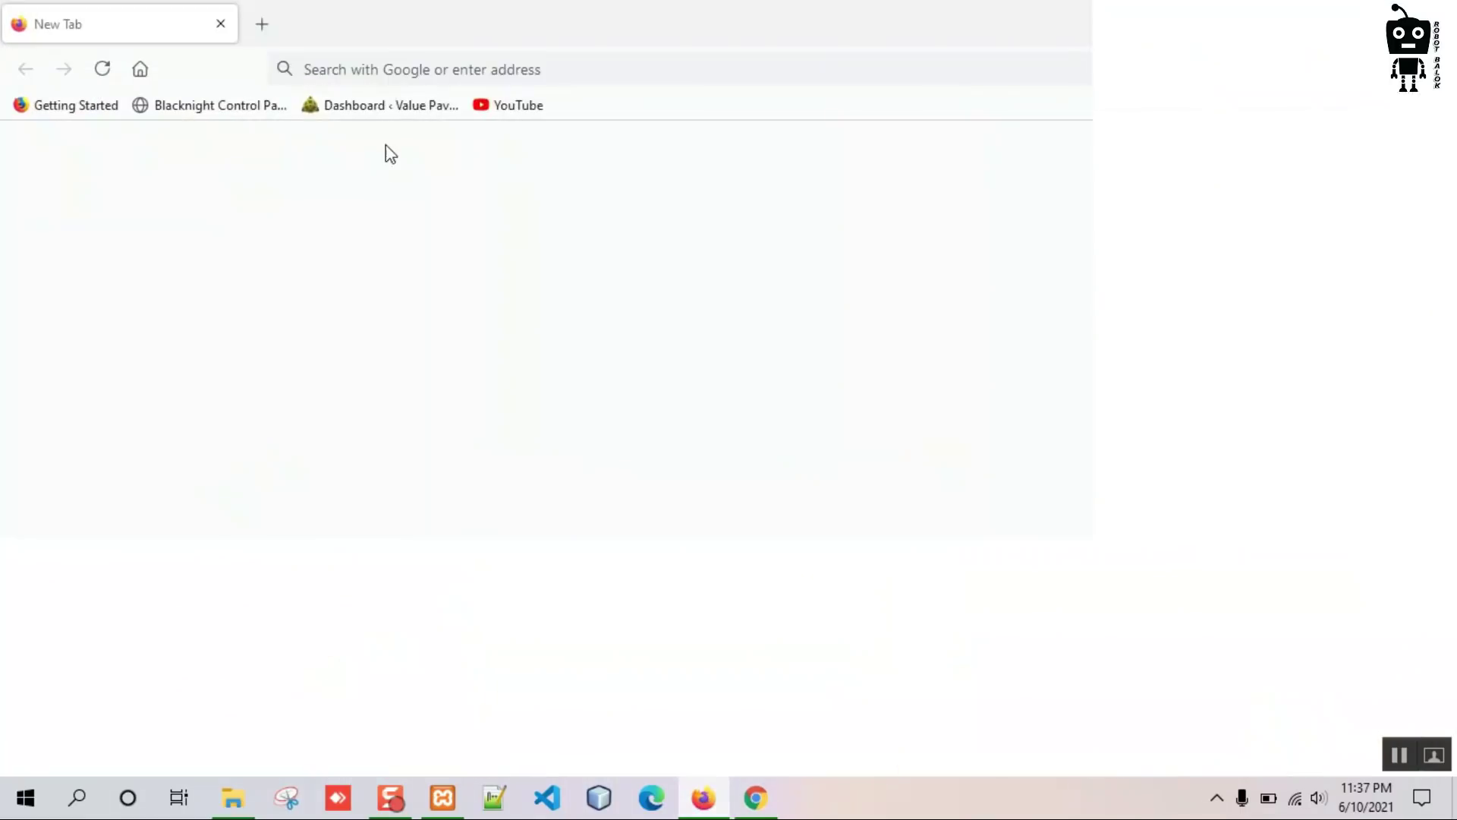
# Load the shop's local address in Firefox, then go to its /admin login page.
pyautogui.click(397, 71)
pyautogui.hotkey('ctrl', 'v')
pyautogui.press('Return')
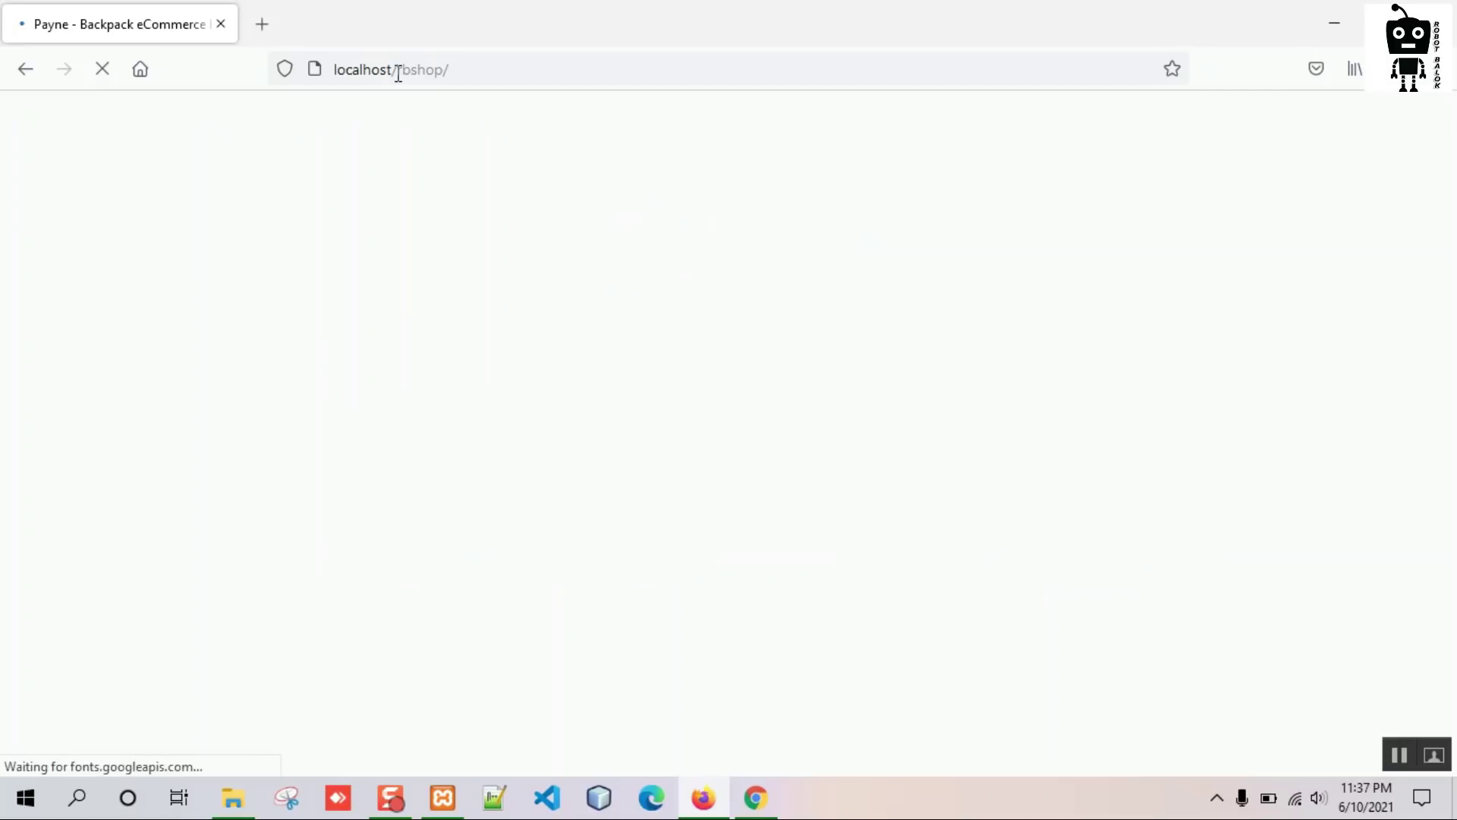
pyautogui.click(573, 69)
pyautogui.click(574, 70)
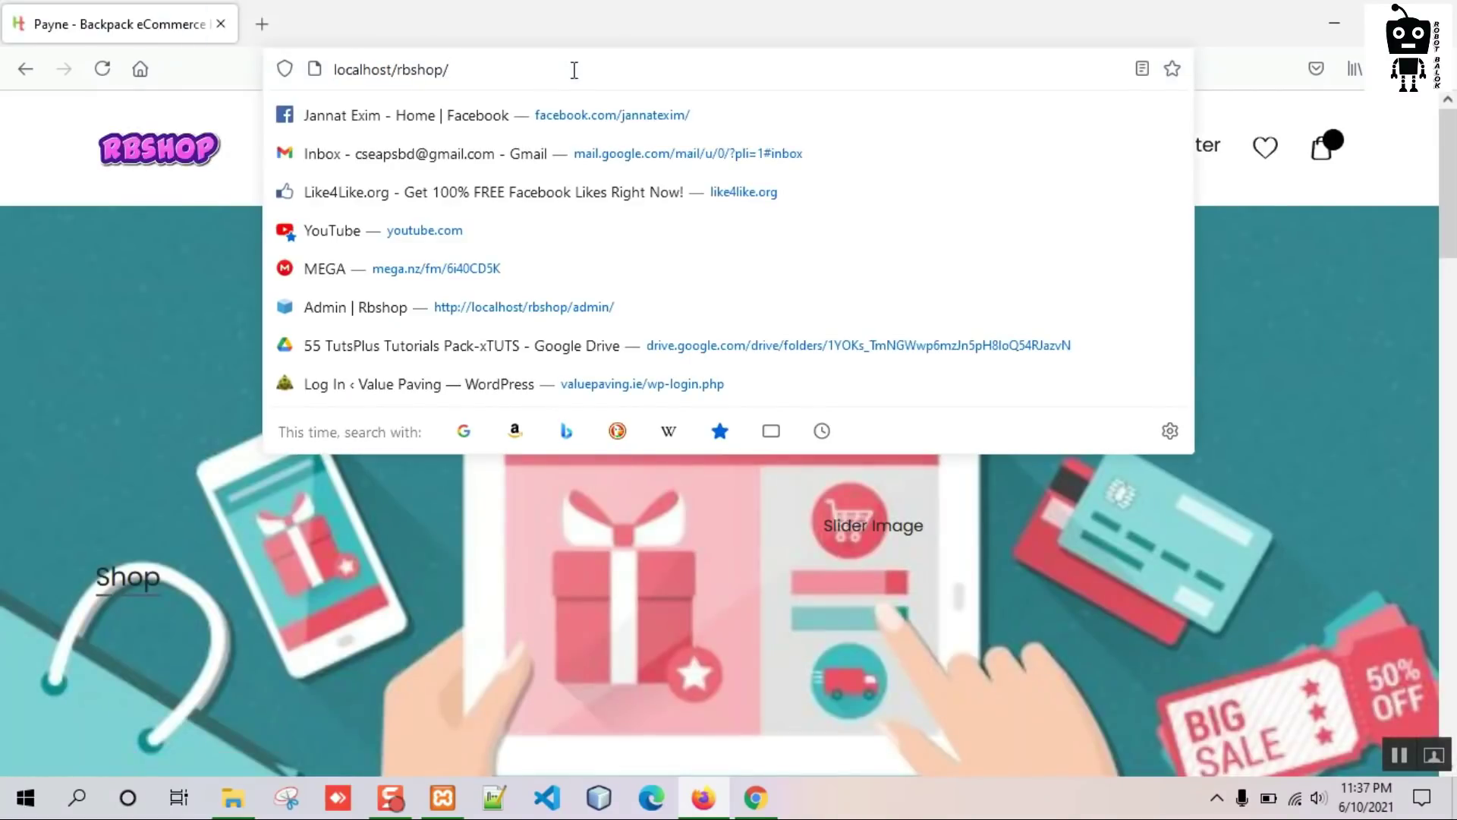
pyautogui.write('admin/')
pyautogui.press('Return')
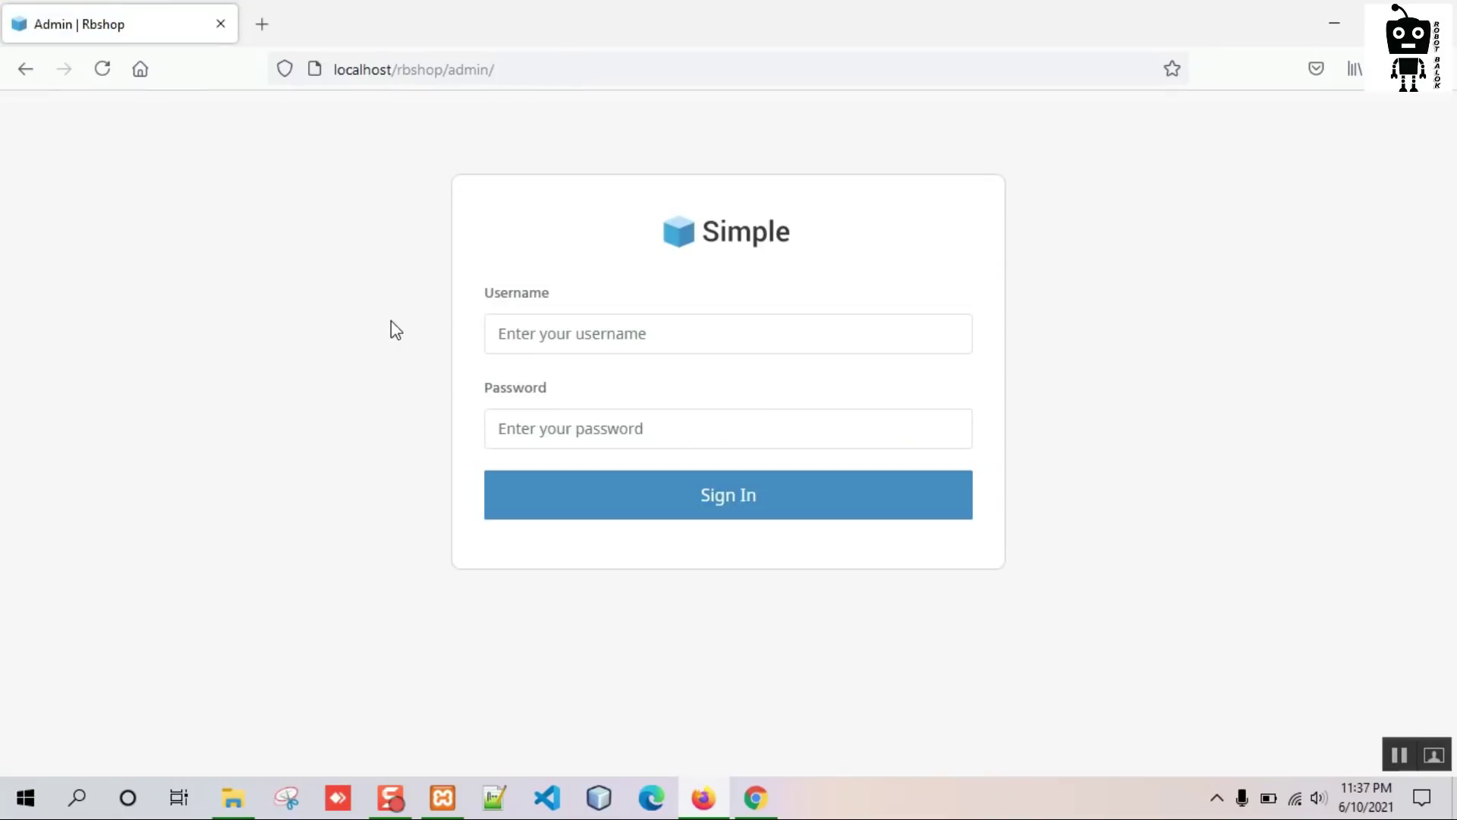
# Sign in to the admin panel as admin with the account password.
pyautogui.click(634, 338)
pyautogui.write('admi')
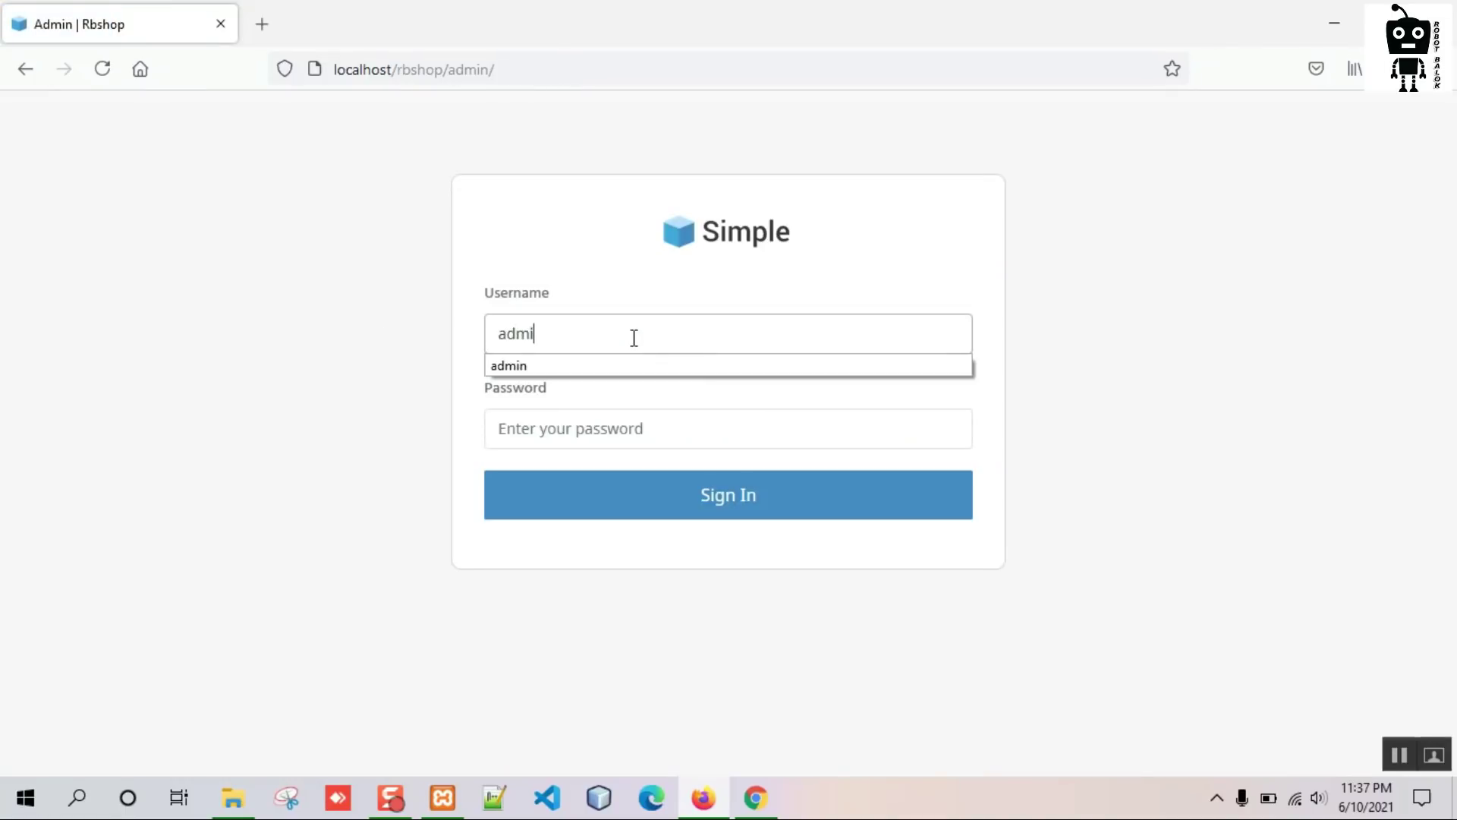
pyautogui.write('n')
pyautogui.press('Tab')
pyautogui.write('ad')
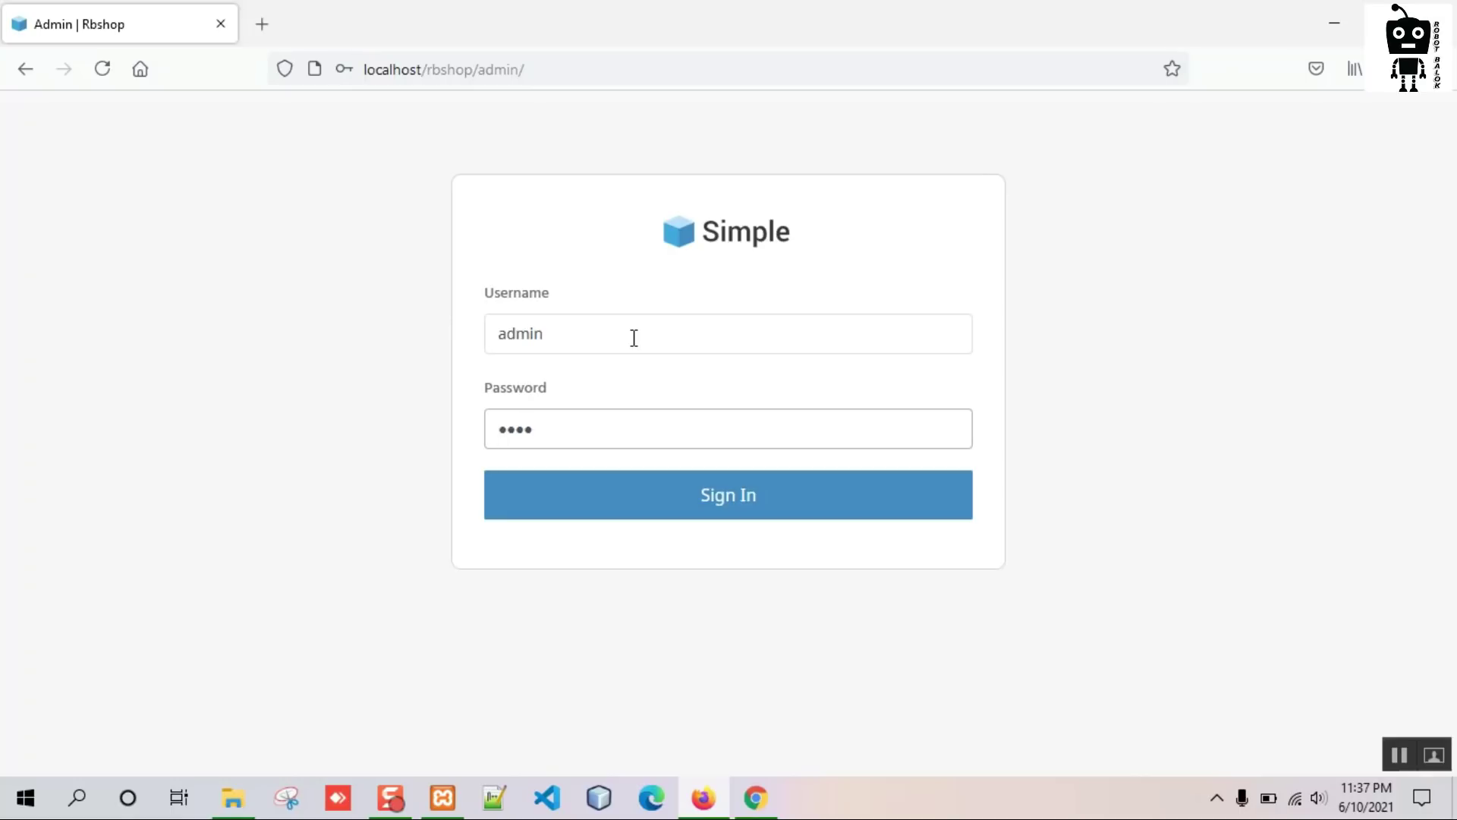
pyautogui.click(703, 493)
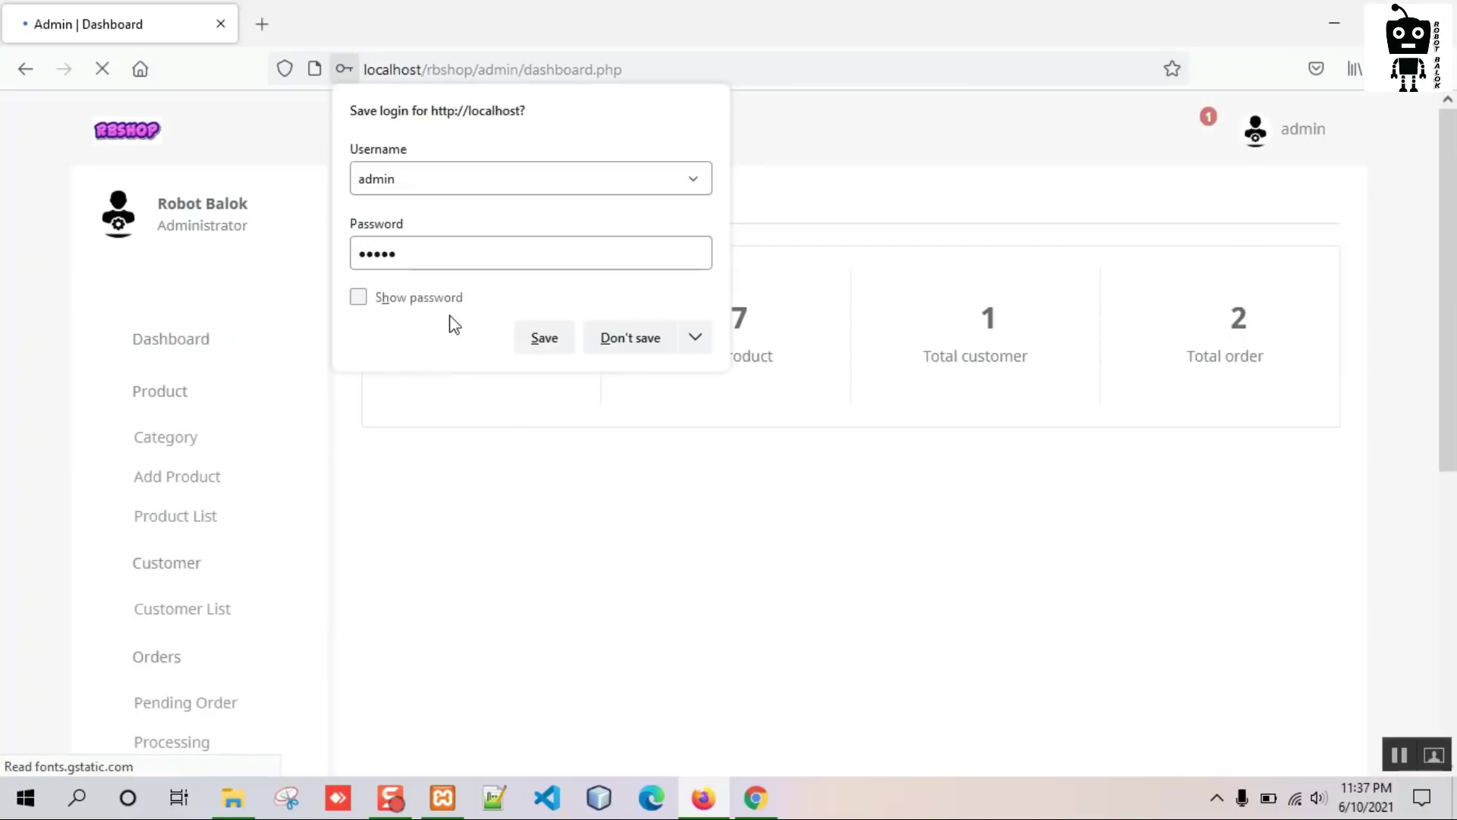
# Decline saving the login, then check pending-order notifications and the admin account menu.
pyautogui.click(619, 338)
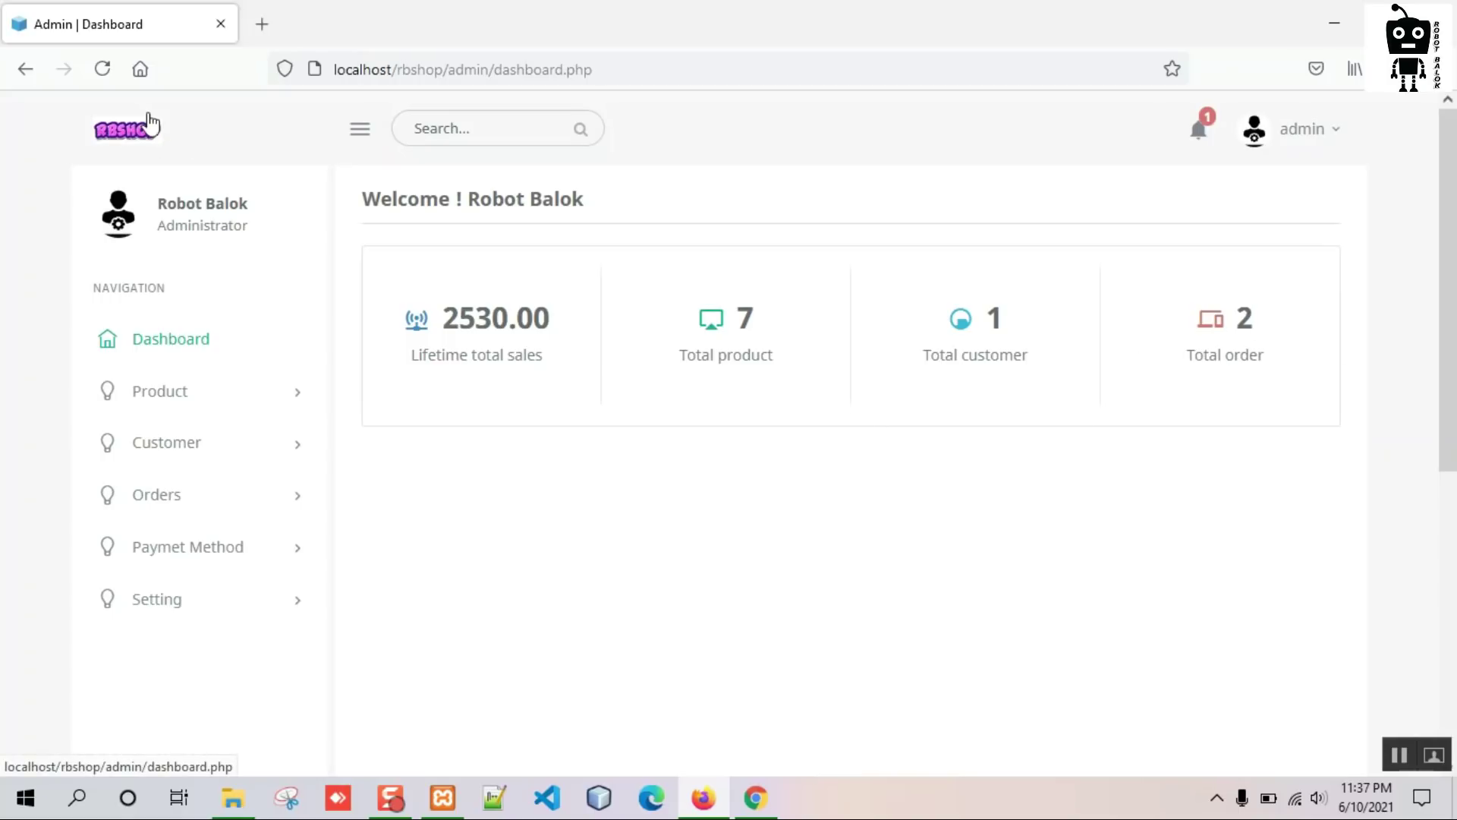
pyautogui.click(1196, 135)
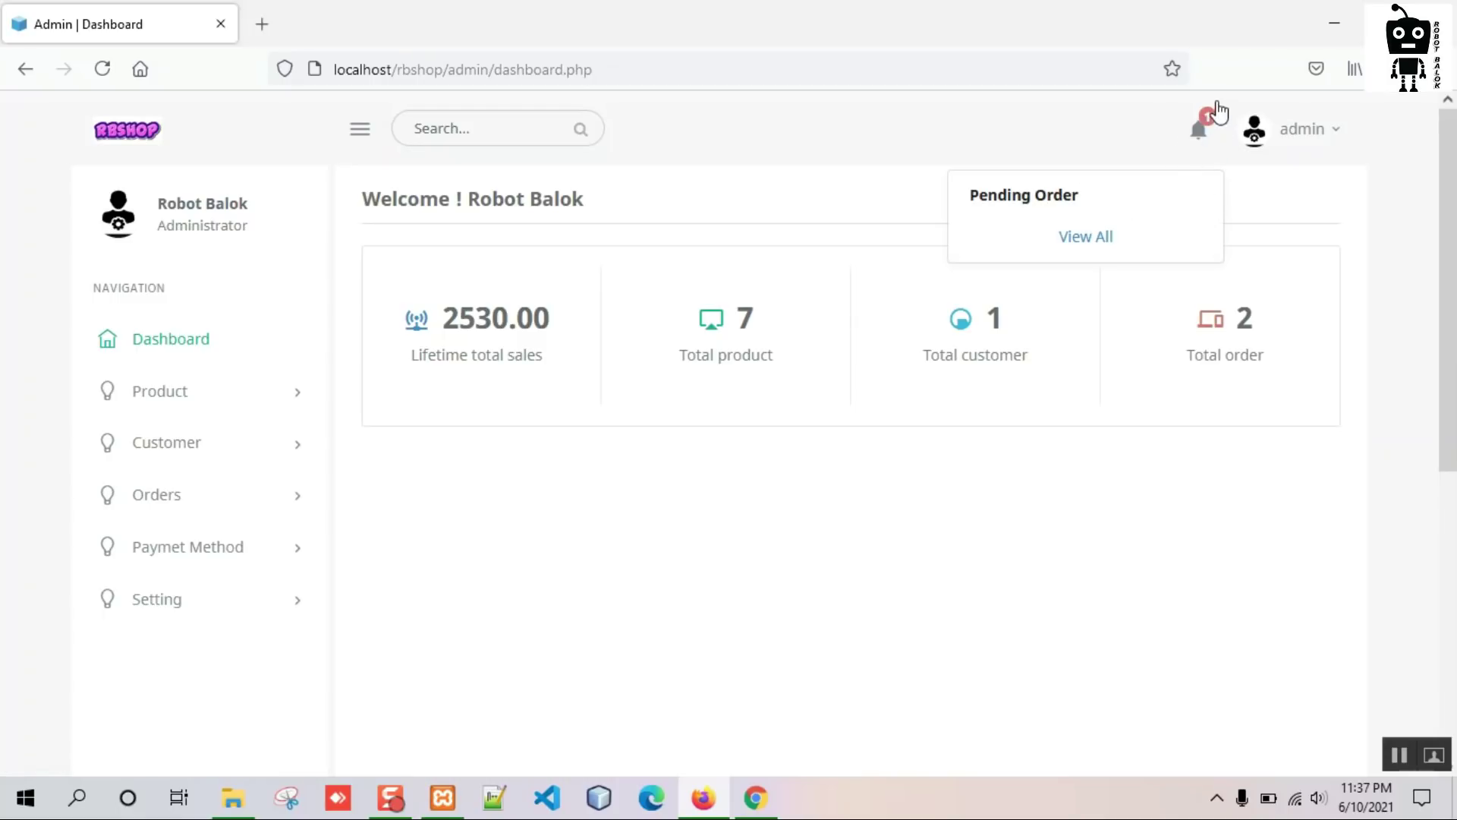
pyautogui.click(1318, 136)
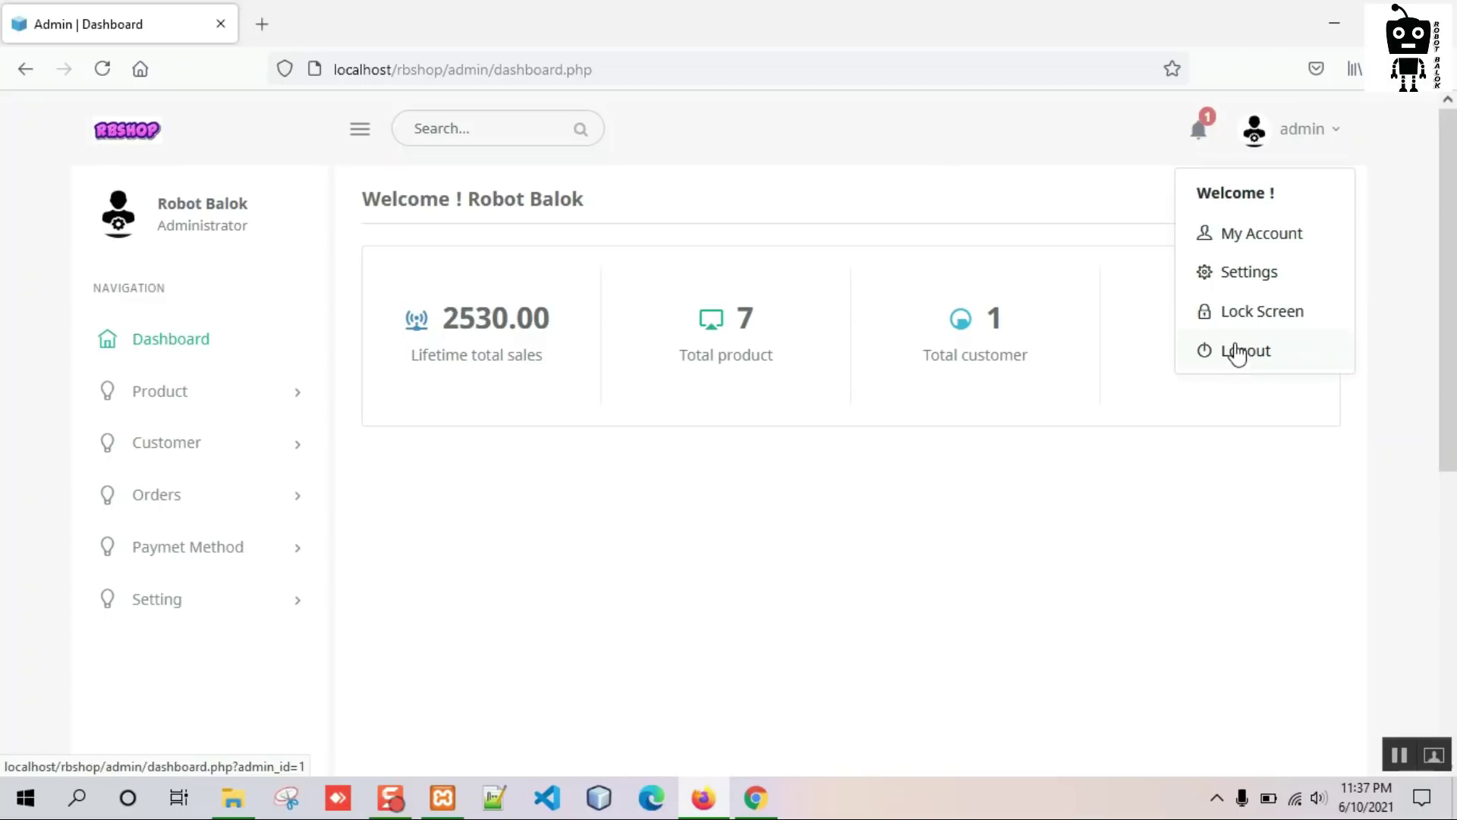
pyautogui.click(1002, 297)
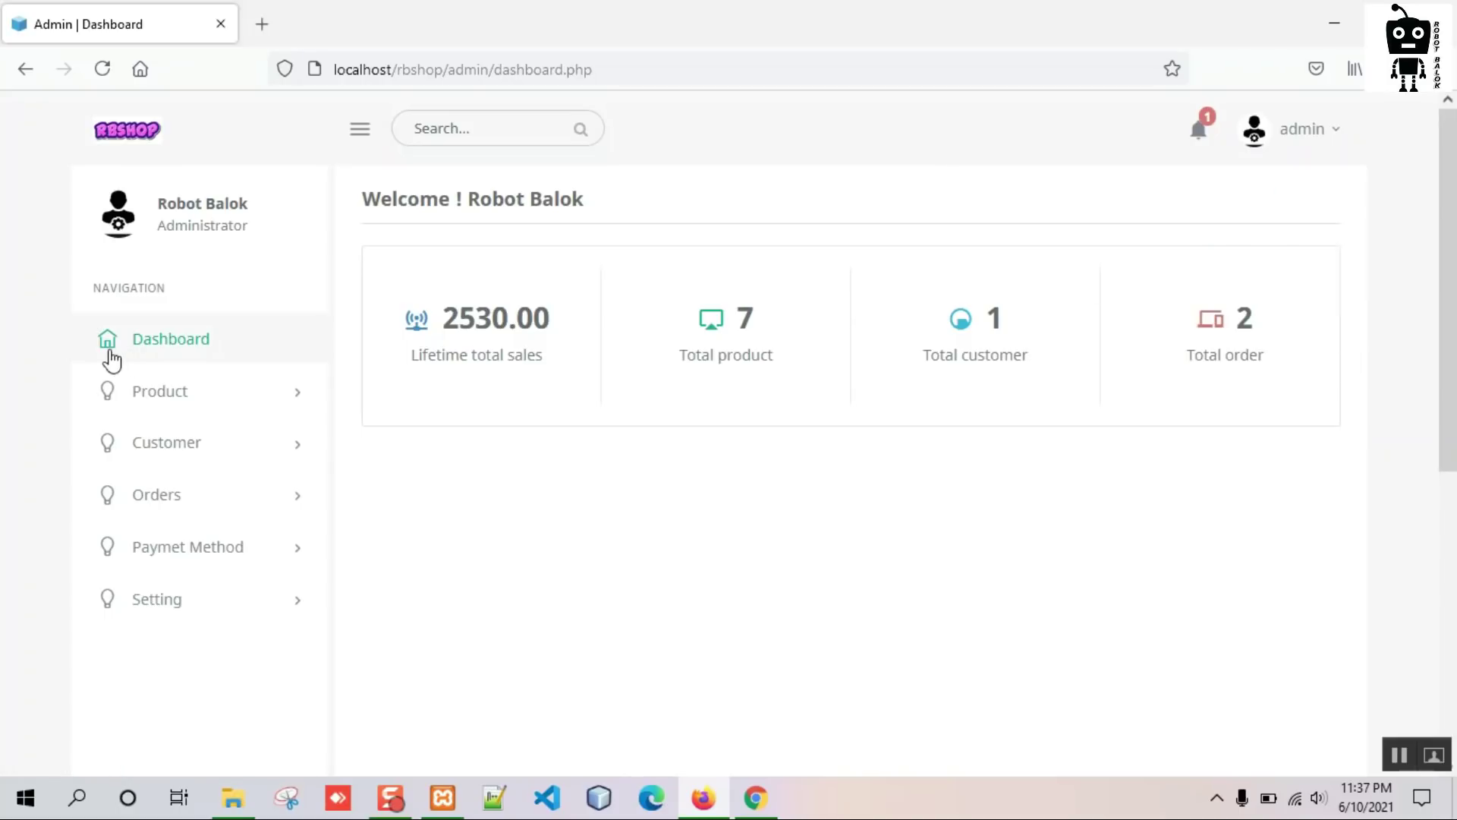
# Open the General Setting page from the Setting section of the sidebar.
pyautogui.click(155, 590)
pyautogui.scroll(-3, 46, 537)
pyautogui.click(221, 434)
# Review the stored address Dhaka, Bangladesh, the contact email and the phone value.
pyautogui.scroll(-2, 486, 292)
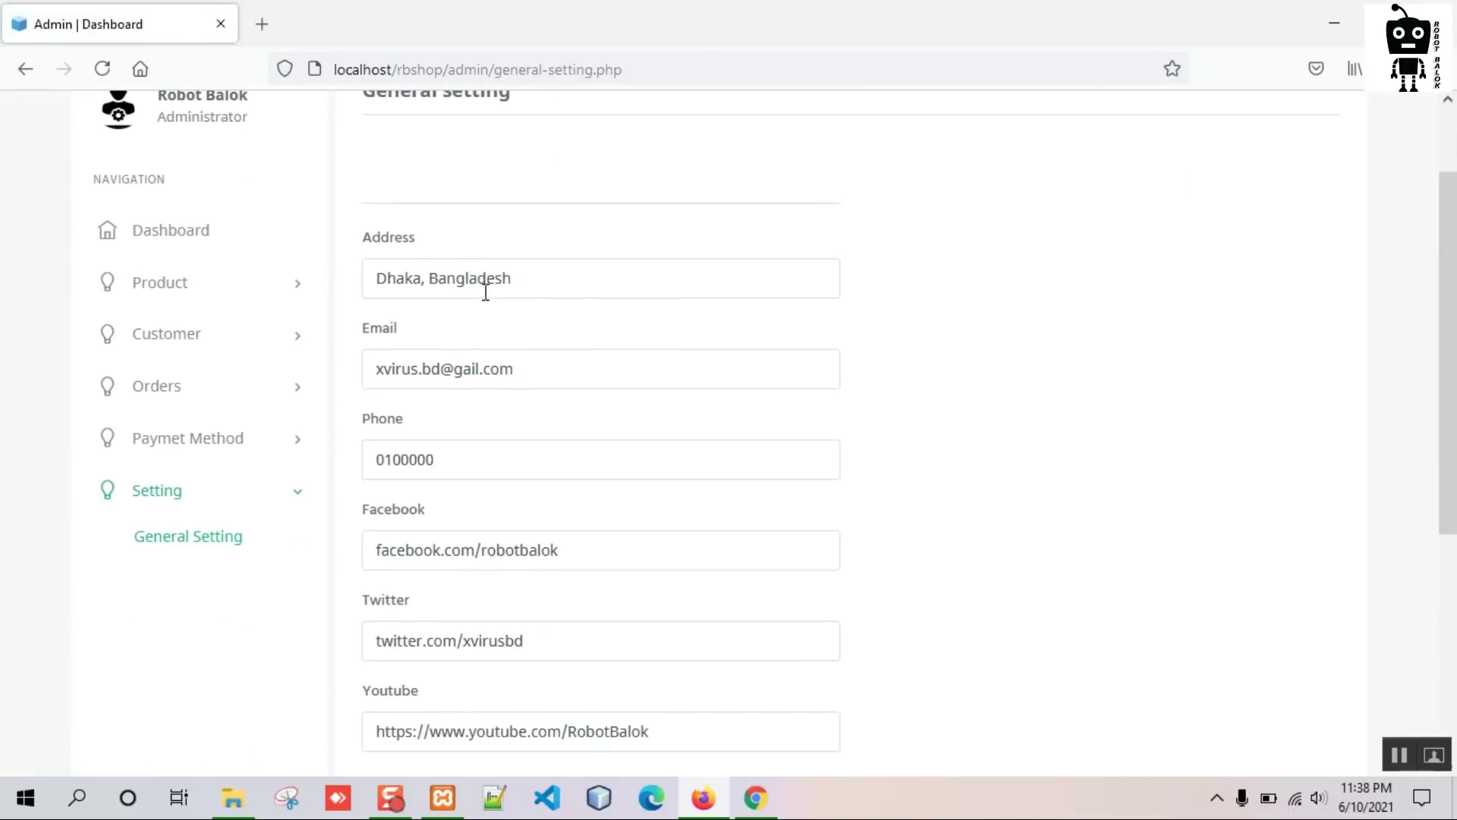
pyautogui.moveTo(534, 286); pyautogui.dragTo(334, 289)
pyautogui.moveTo(551, 372); pyautogui.dragTo(312, 367)
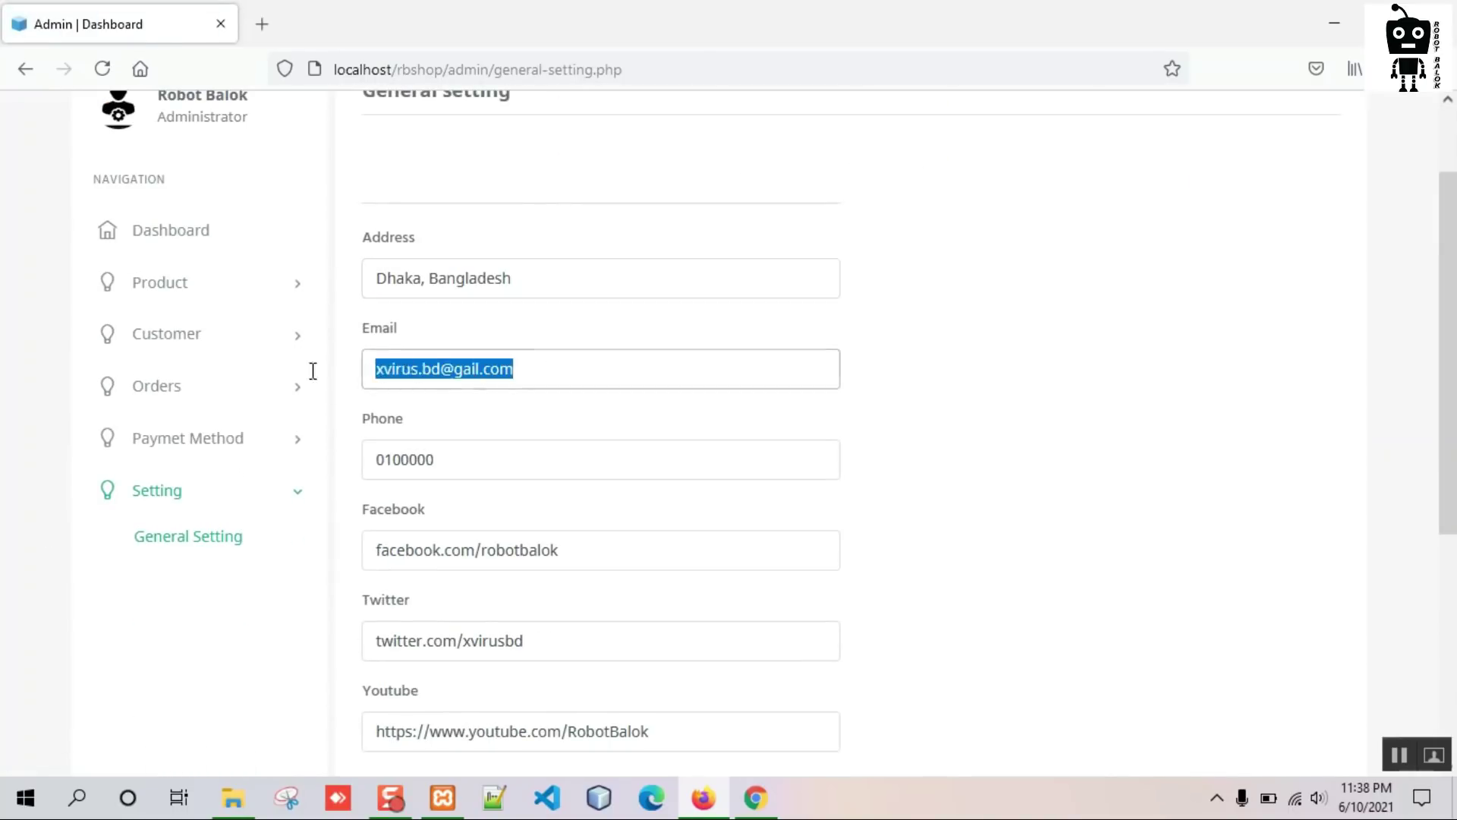
pyautogui.moveTo(484, 458); pyautogui.dragTo(317, 467)
pyautogui.scroll(-3, 531, 524)
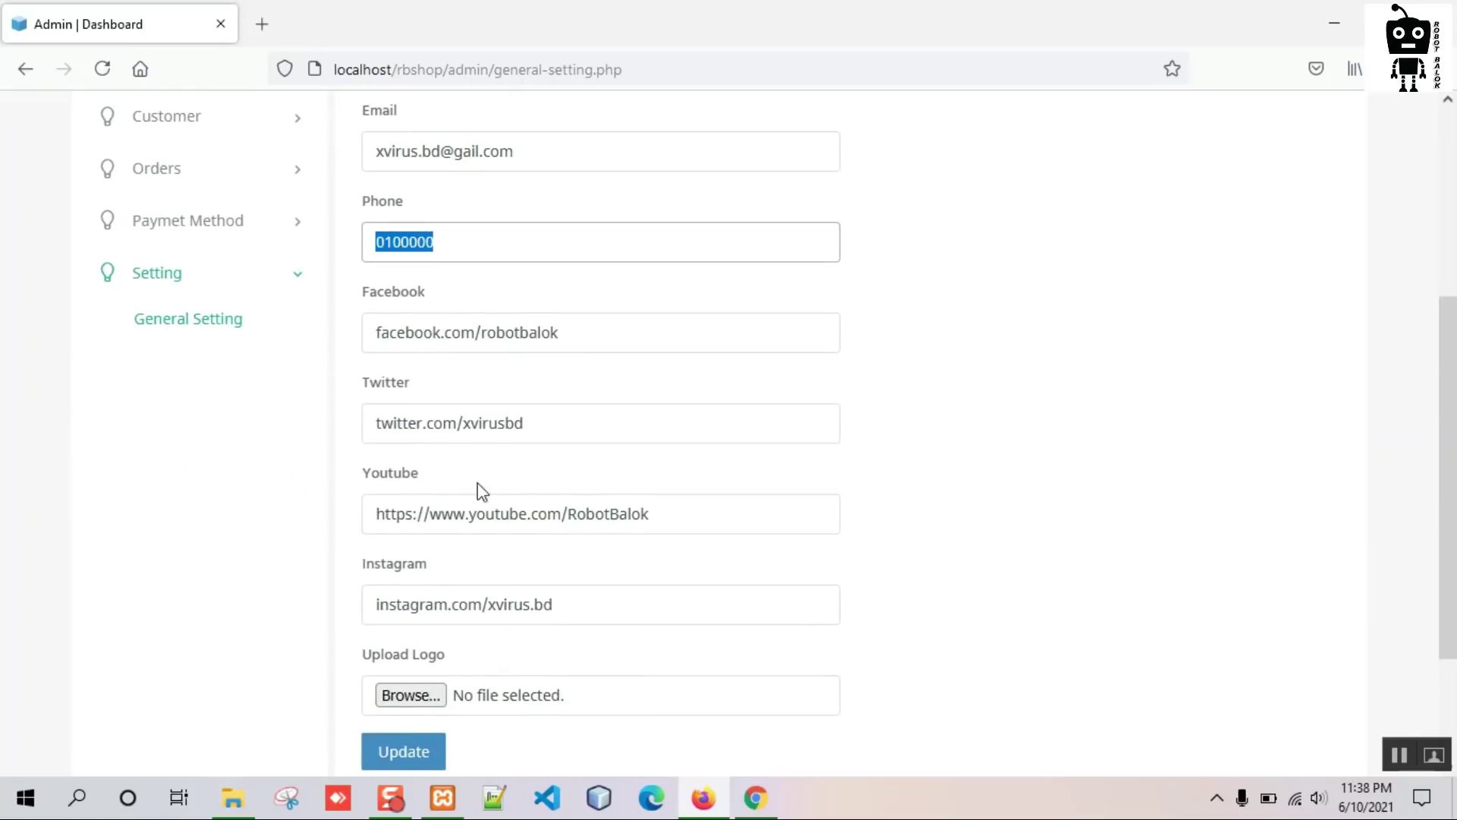
pyautogui.scroll(-2, 455, 516)
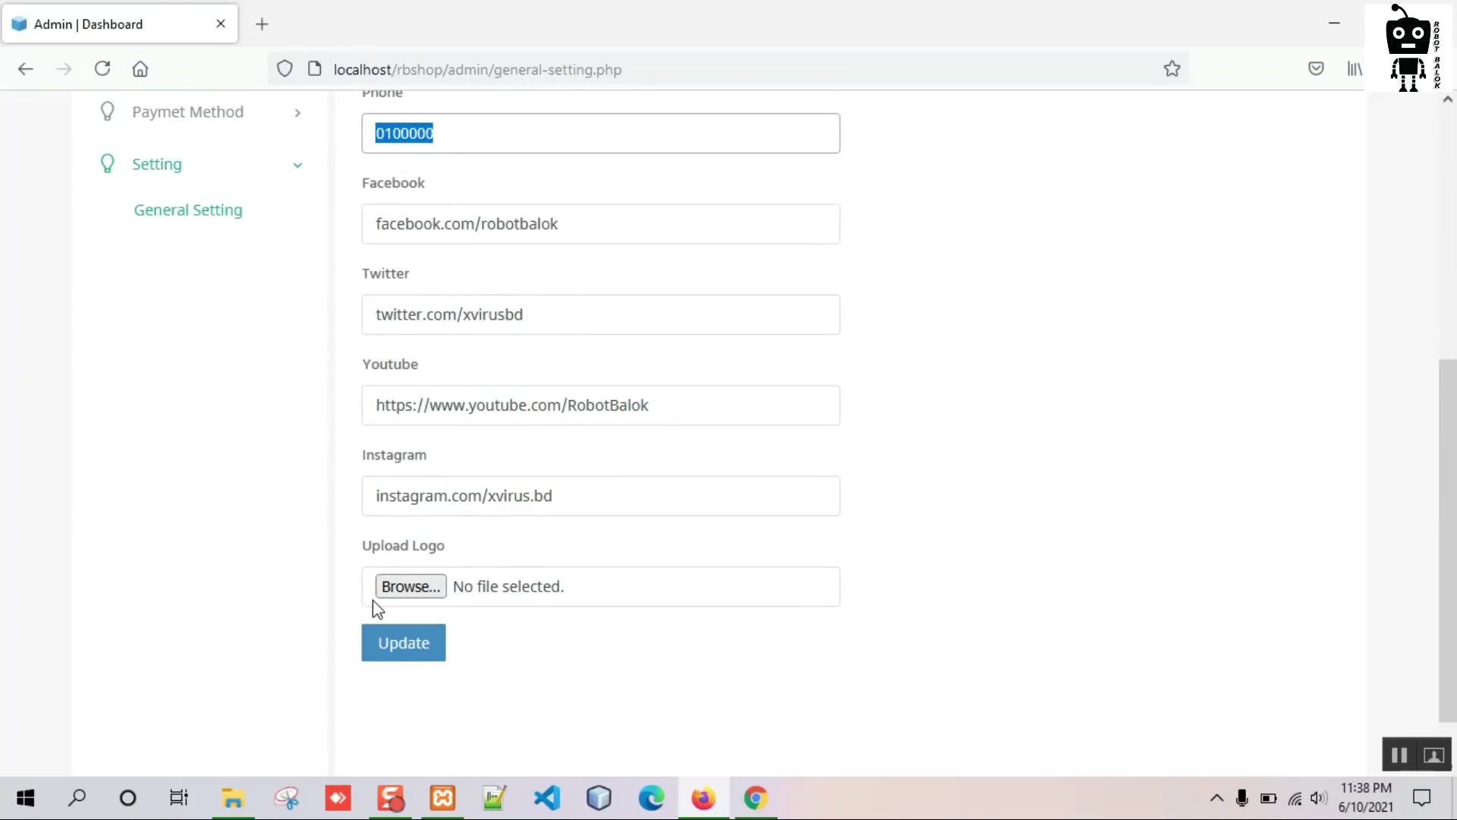
# Compare with the address on the storefront's Contact Us page, then return to admin.
pyautogui.click(759, 797)
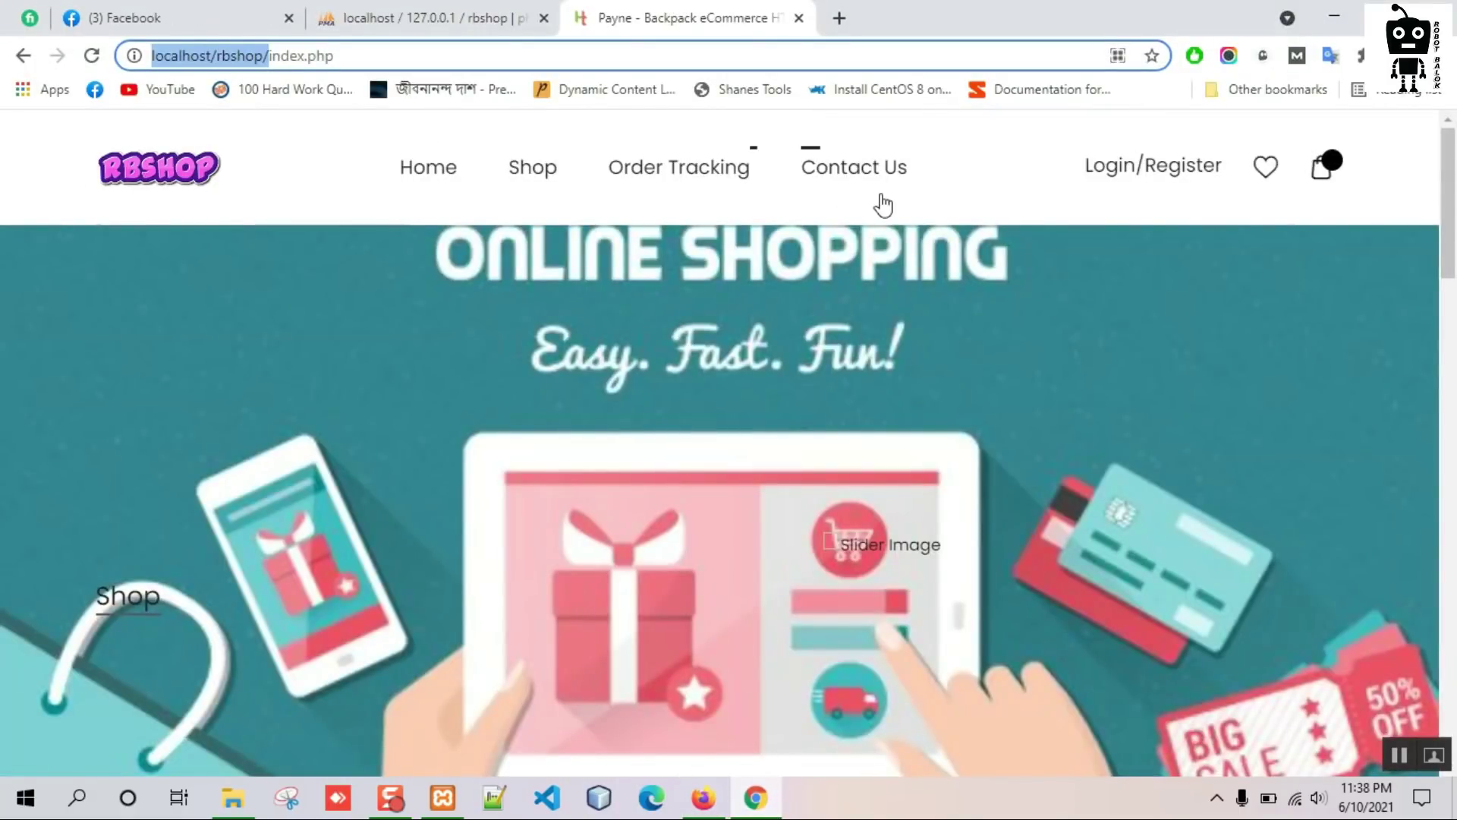
pyautogui.click(842, 186)
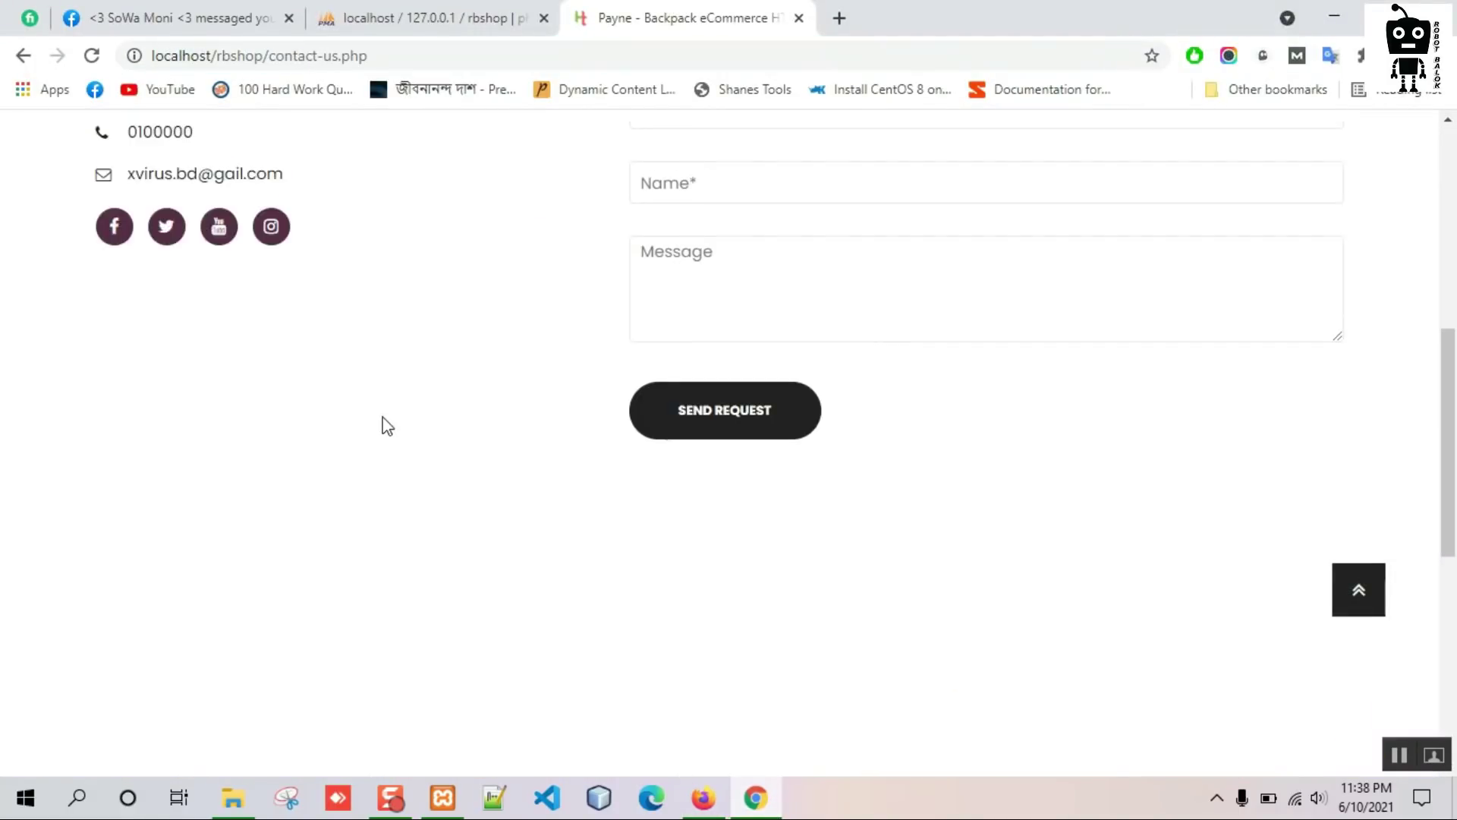
pyautogui.scroll(5, 387, 425)
pyautogui.moveTo(132, 467); pyautogui.dragTo(71, 425)
pyautogui.scroll(-10, 489, 479)
pyautogui.scroll(10, 312, 462)
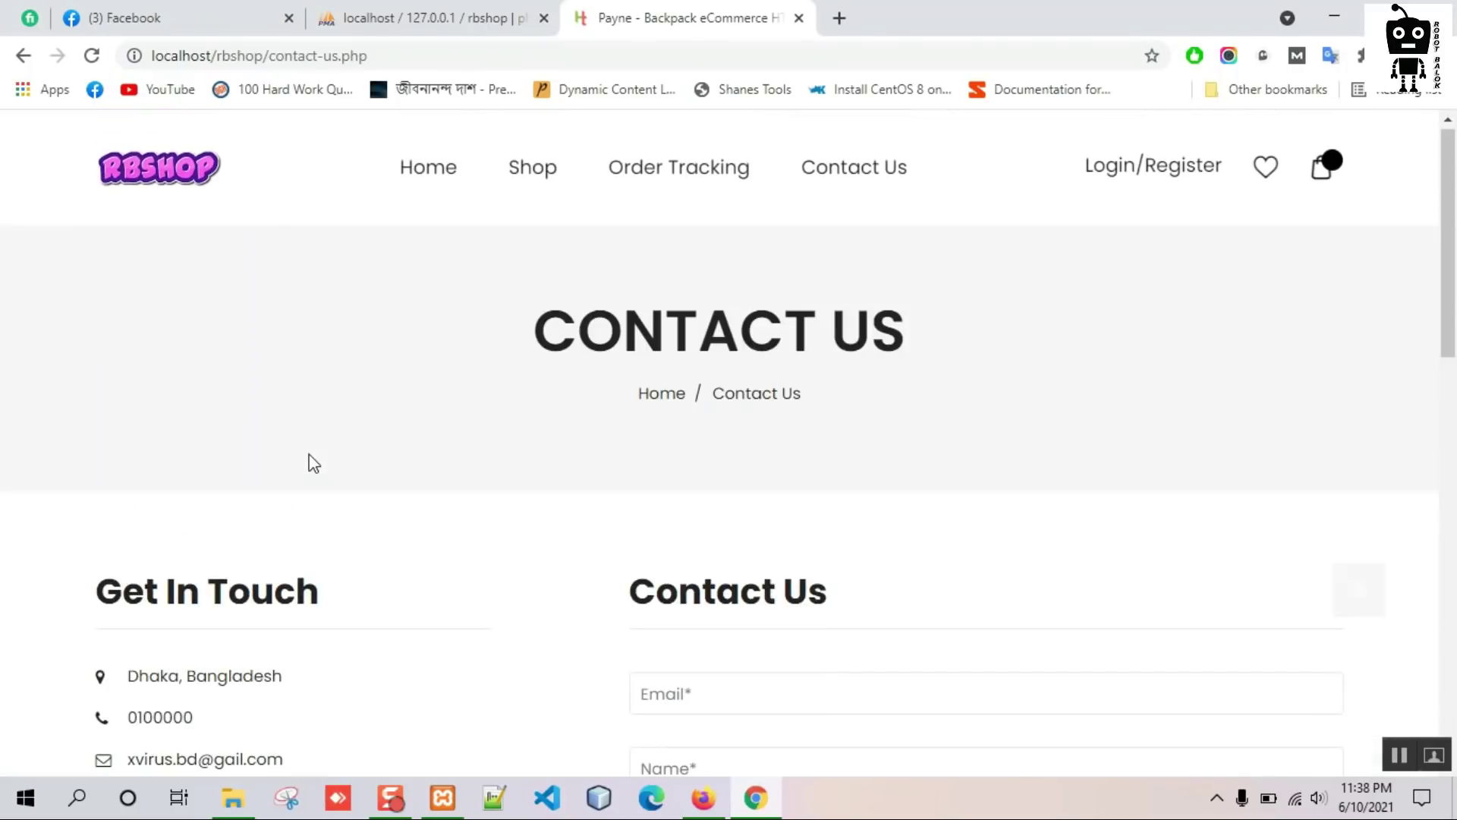
pyautogui.click(704, 797)
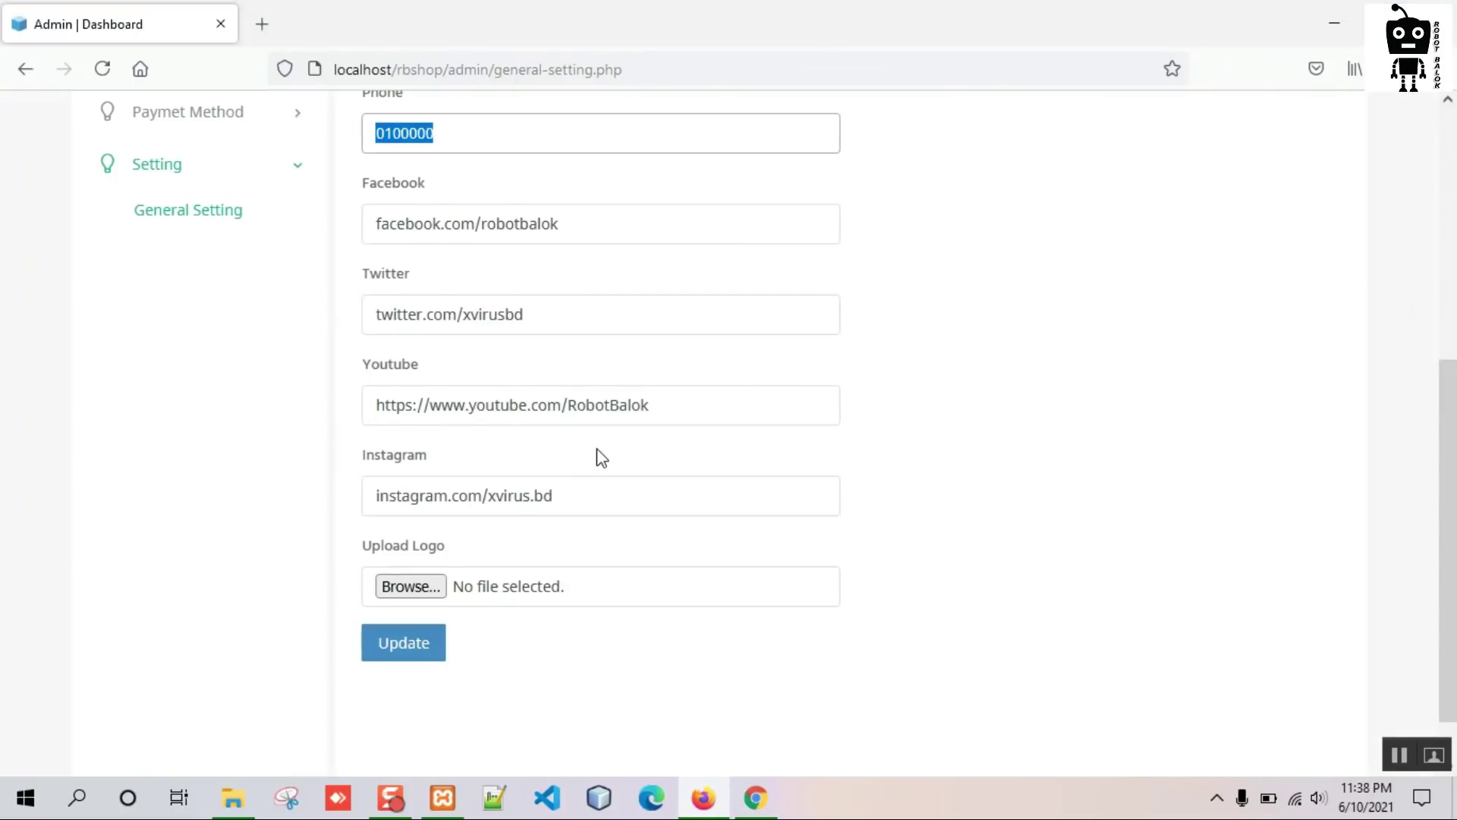
# Replace the shop's phone number and correct the misspelled email domain.
pyautogui.moveTo(453, 241); pyautogui.dragTo(363, 242)
pyautogui.write('01234567')
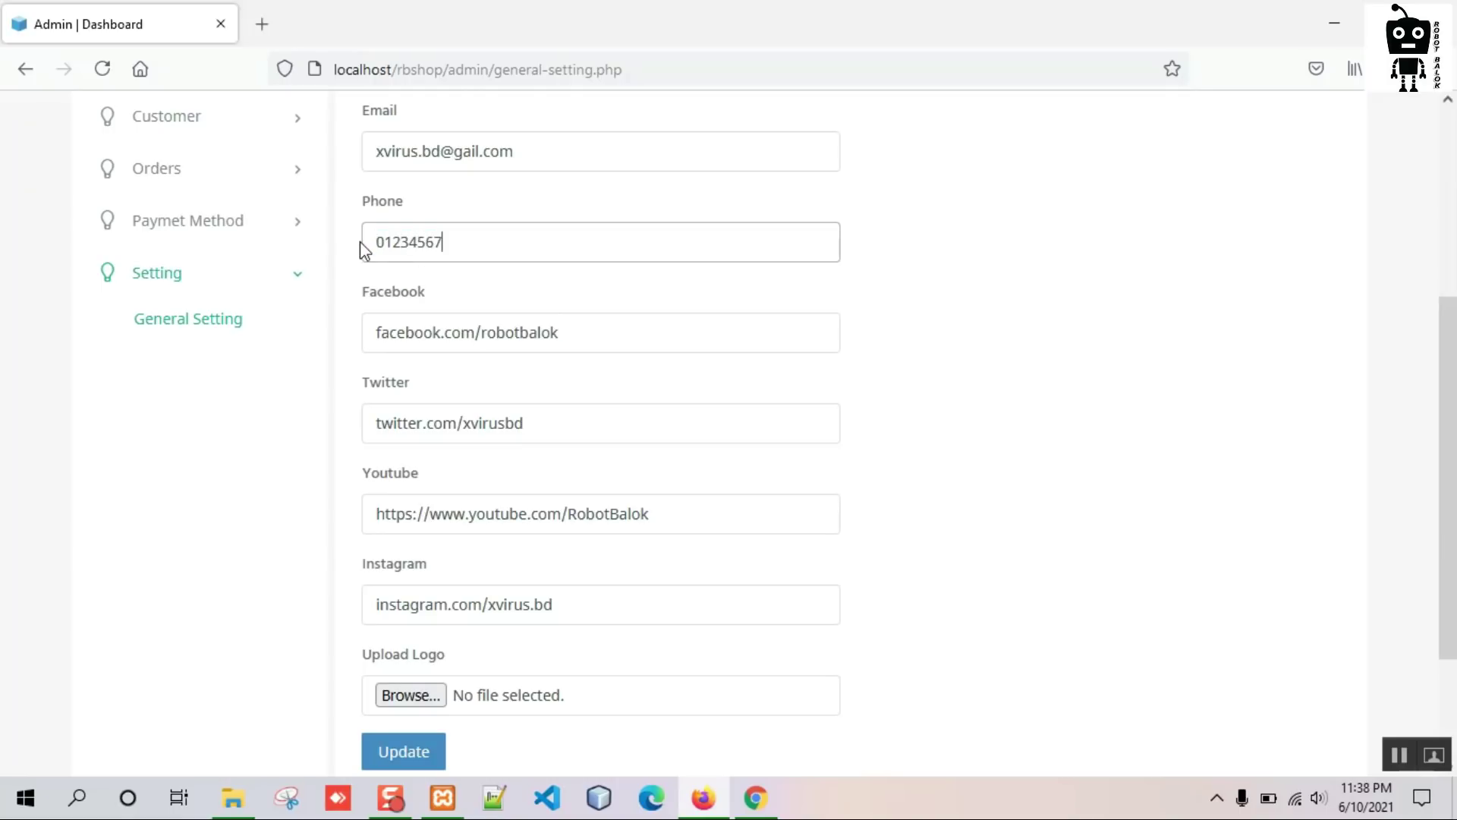
pyautogui.tripleClick(482, 153)
pyautogui.click(553, 152)
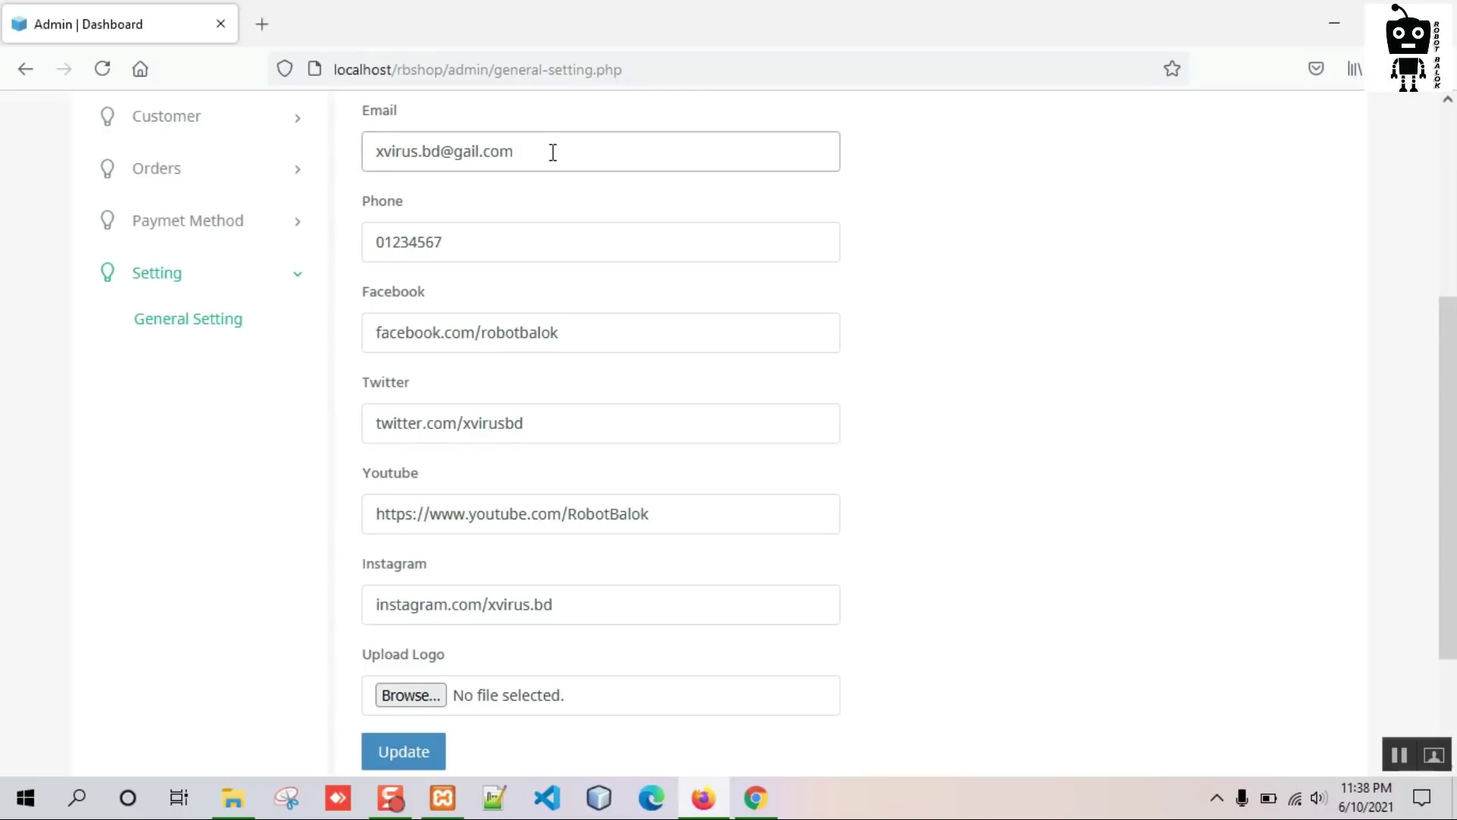
pyautogui.press('BackSpace')
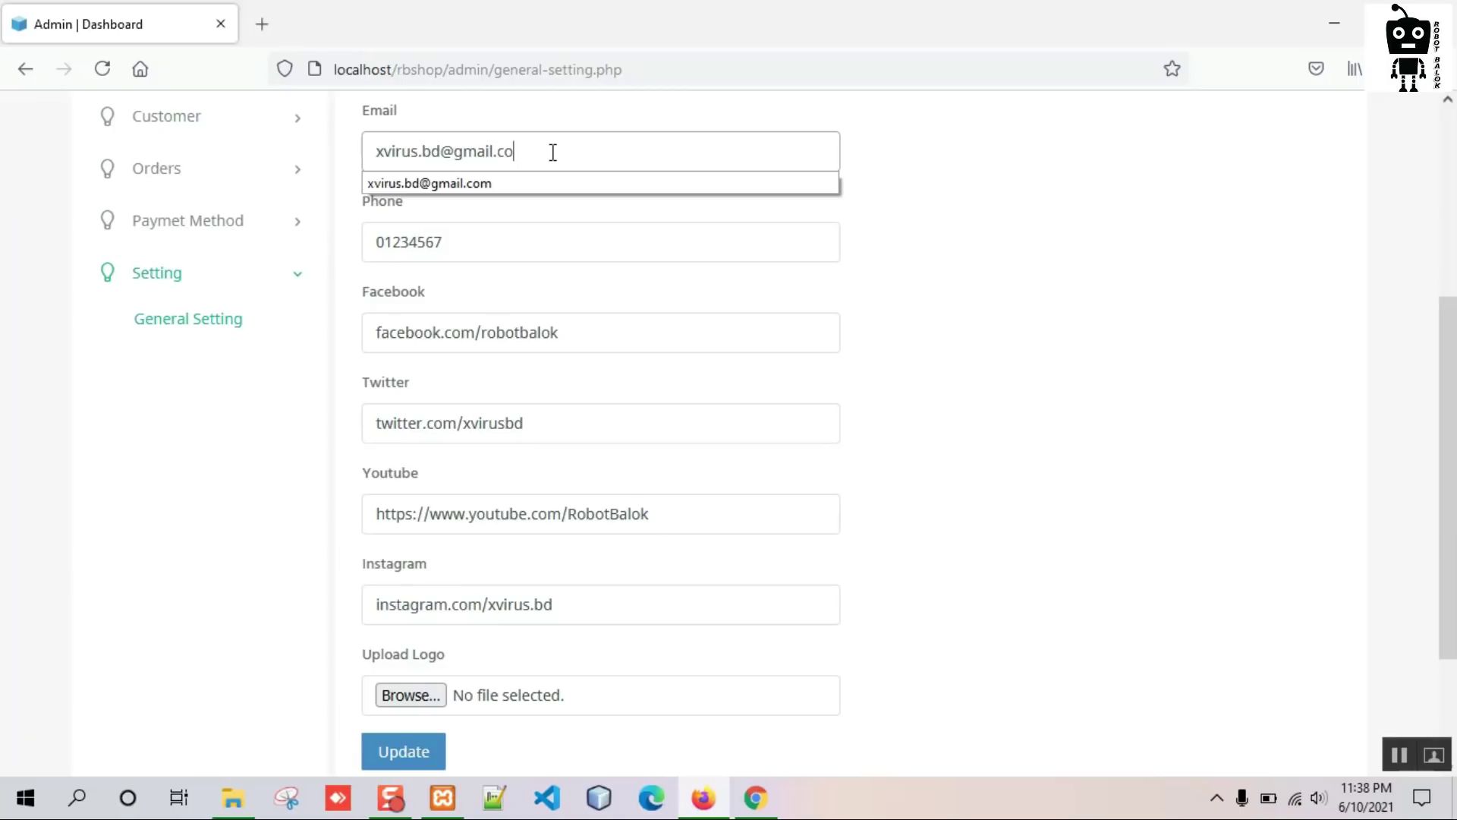
pyautogui.scroll(4, 952, 238)
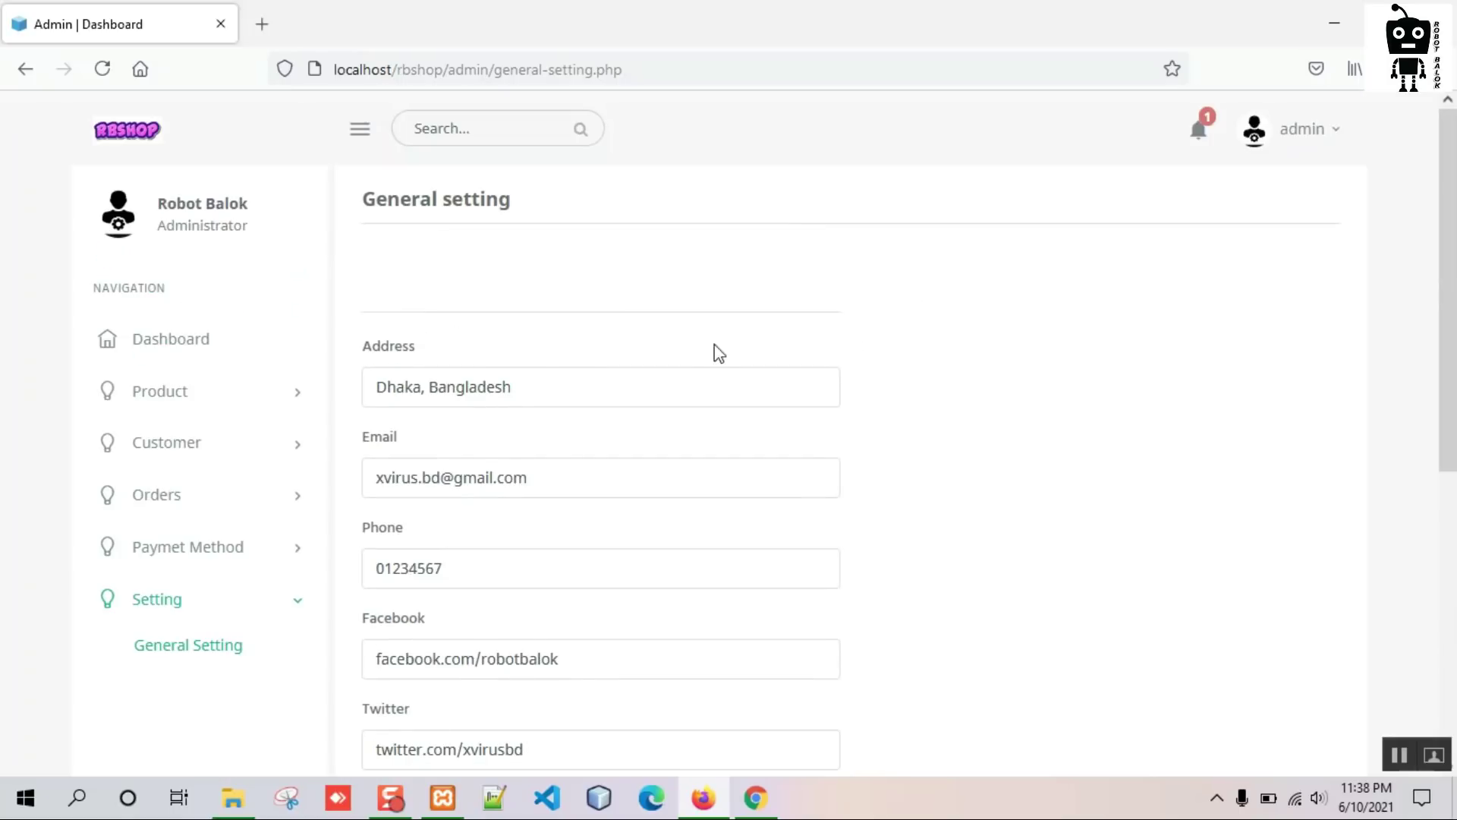
pyautogui.scroll(-1, 494, 372)
# Change the address from Dhaka to Jamalpur, Bangladesh.
pyautogui.click(403, 277)
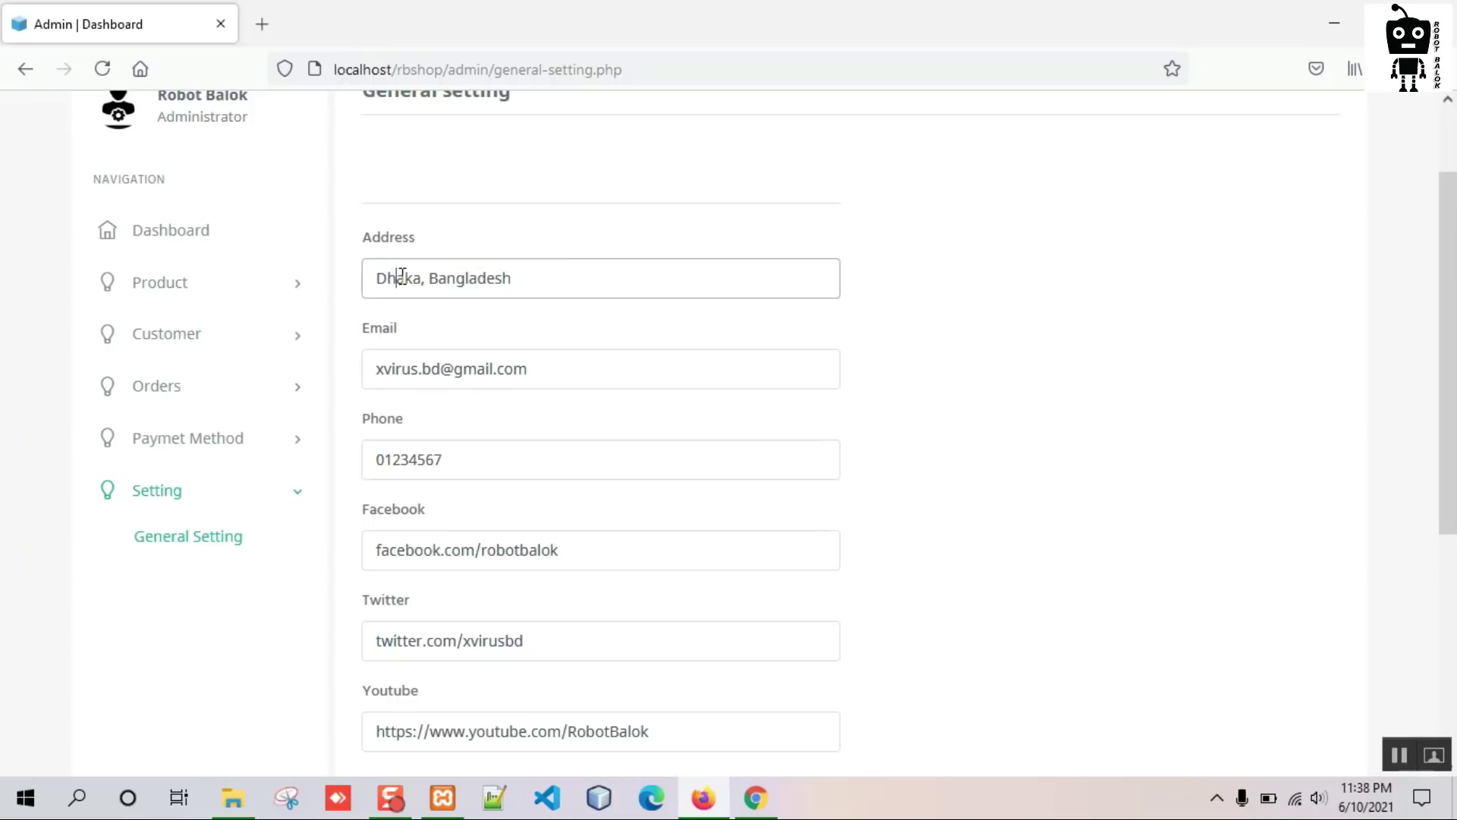
pyautogui.moveTo(423, 280); pyautogui.dragTo(372, 280)
pyautogui.write('Jamalpur')
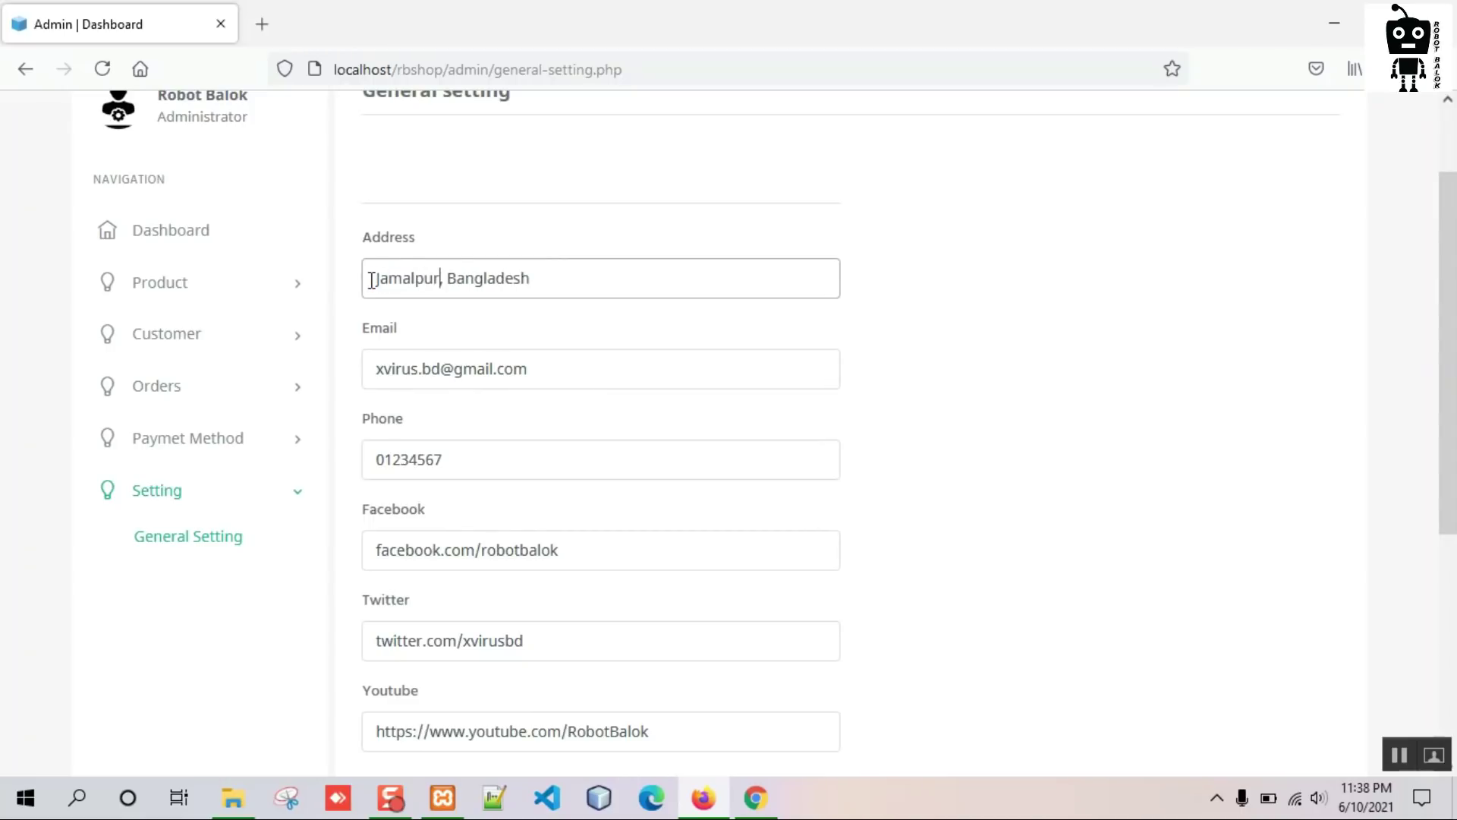
pyautogui.scroll(-5, 730, 387)
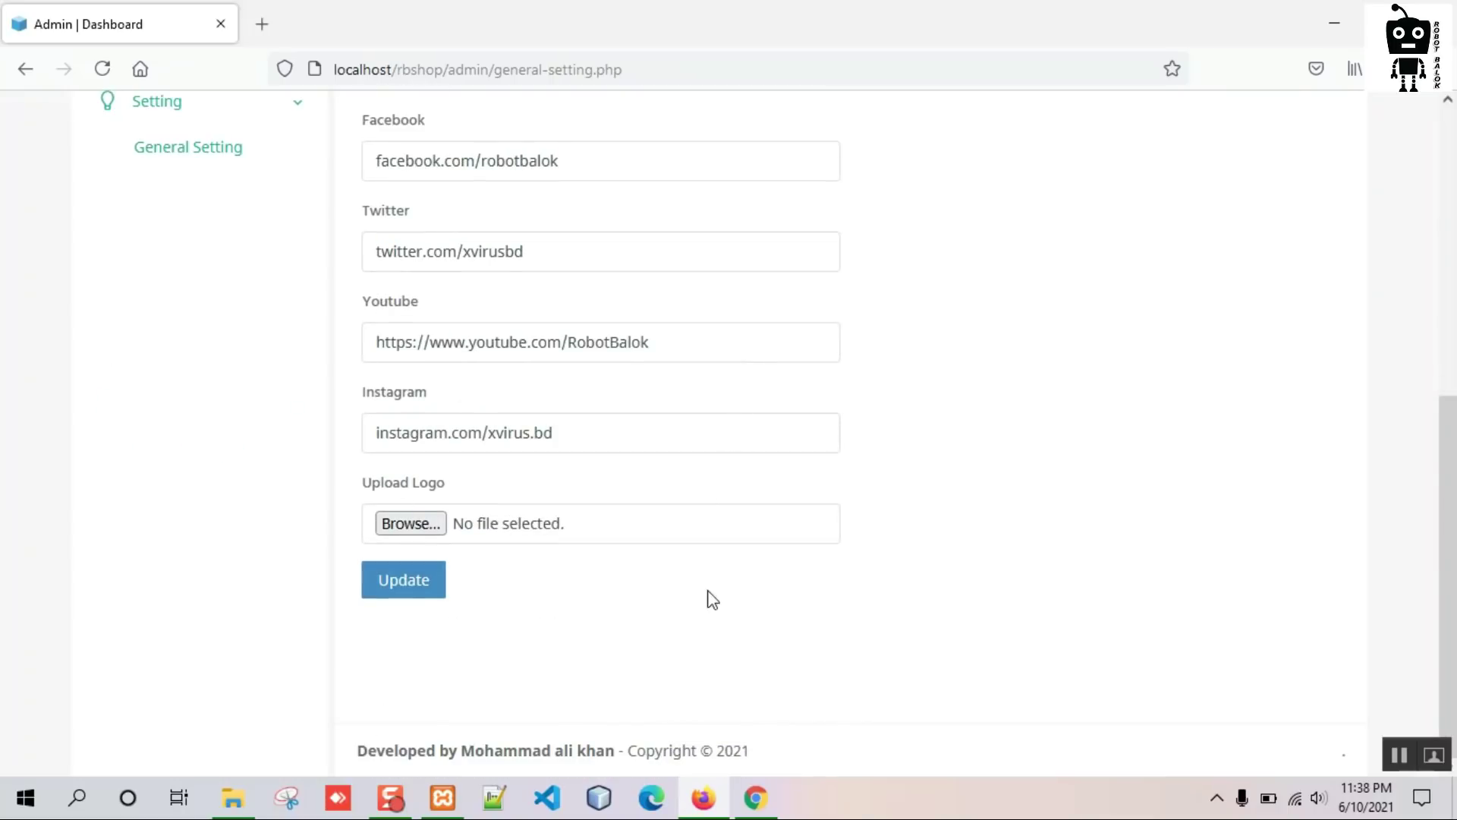
pyautogui.click(420, 527)
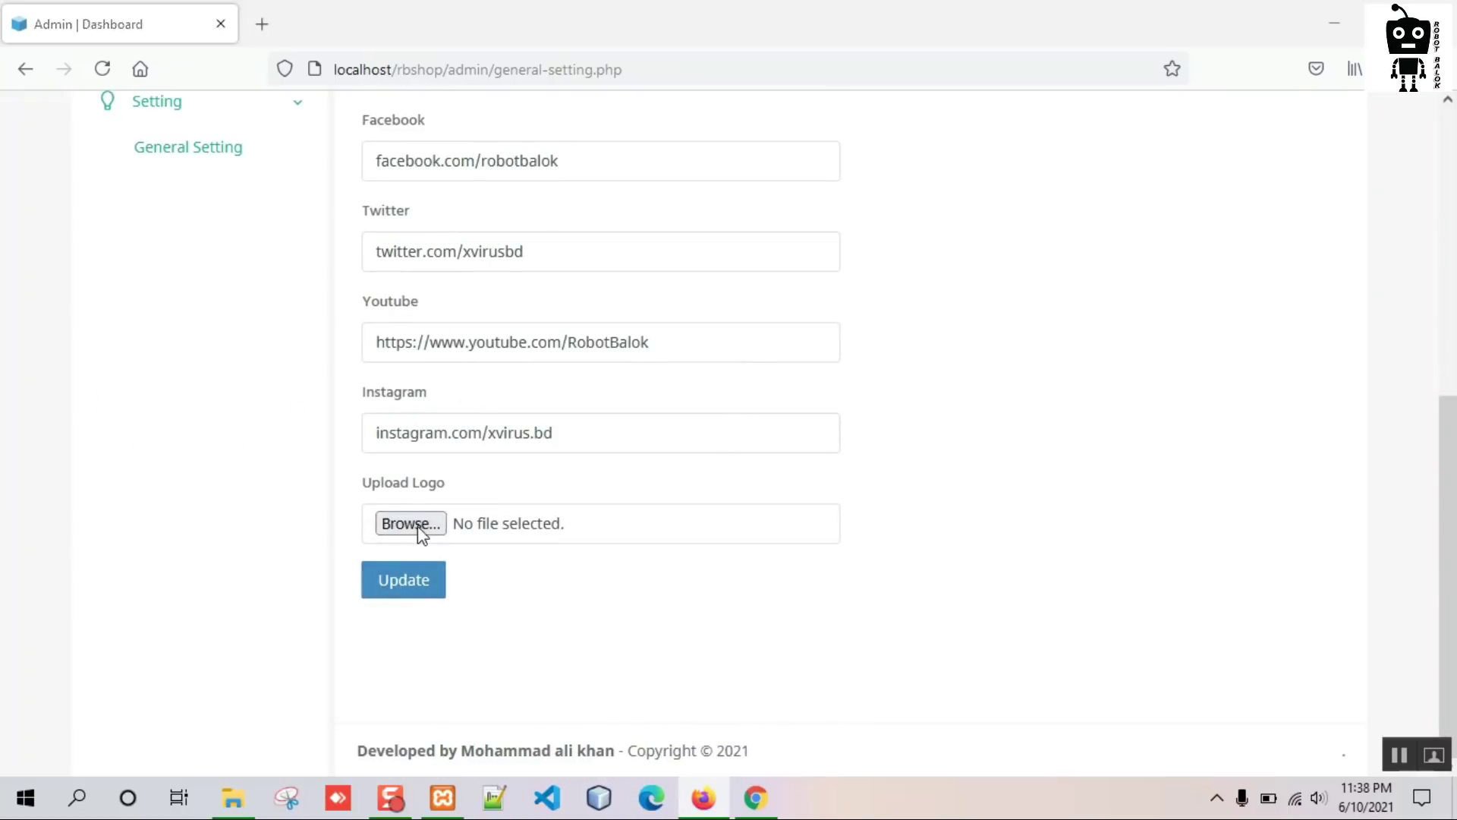
# Attach ca79387ac8.png from htdocs > rbshop > admin > logo as the logo file.
pyautogui.scroll(2, 97, 459)
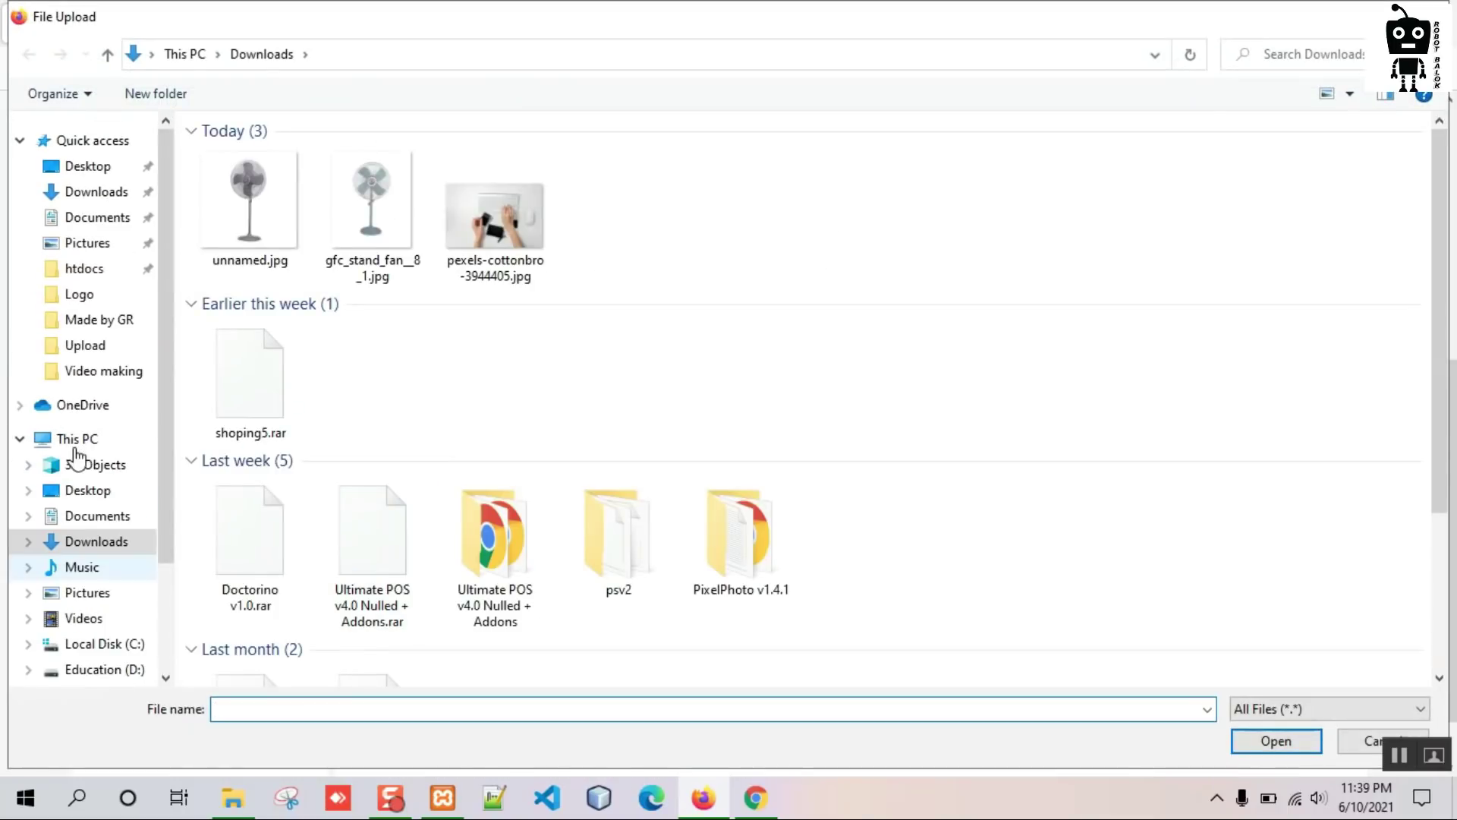
pyautogui.click(89, 273)
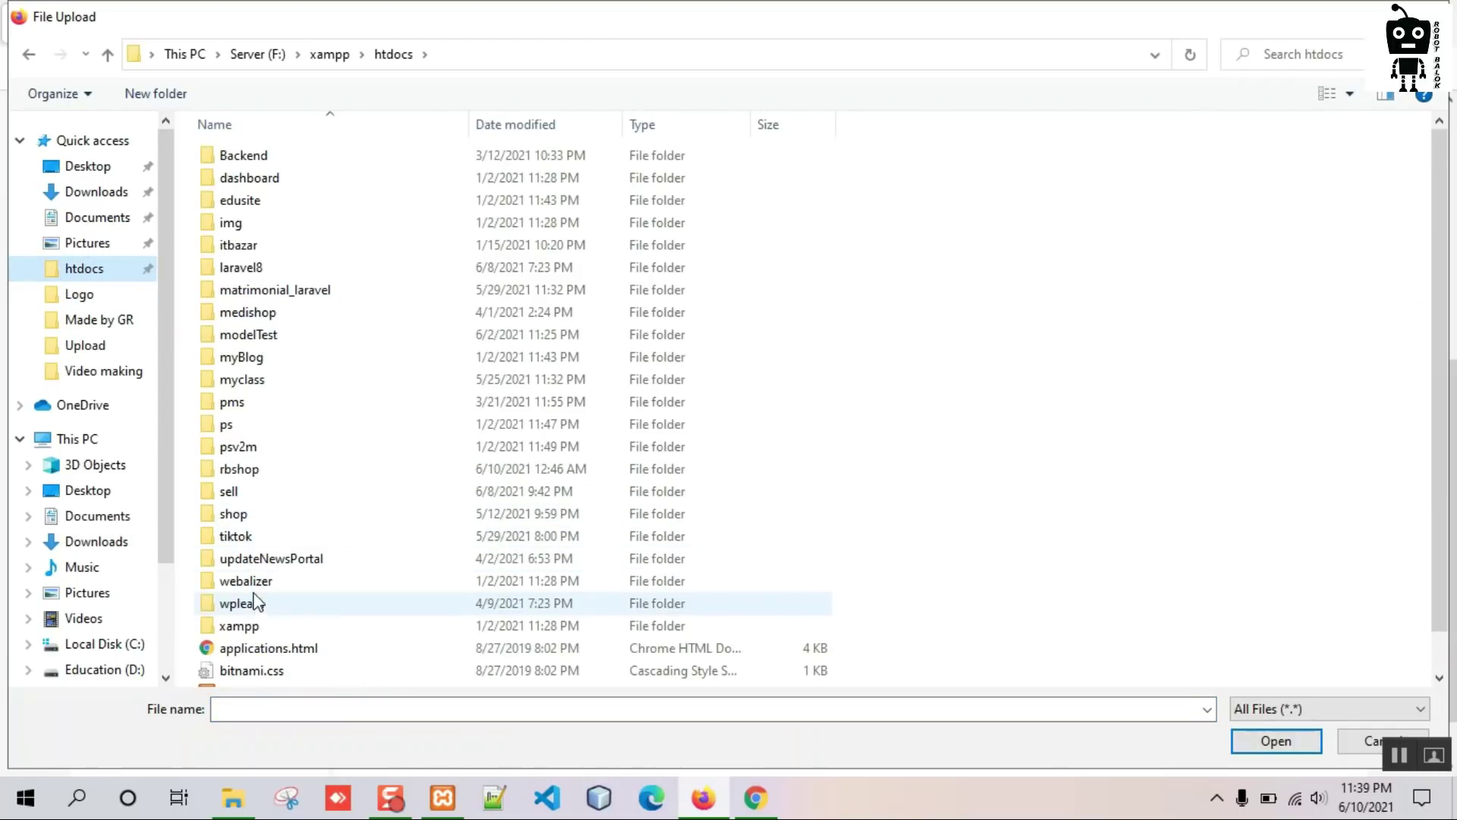
pyautogui.doubleClick(251, 470)
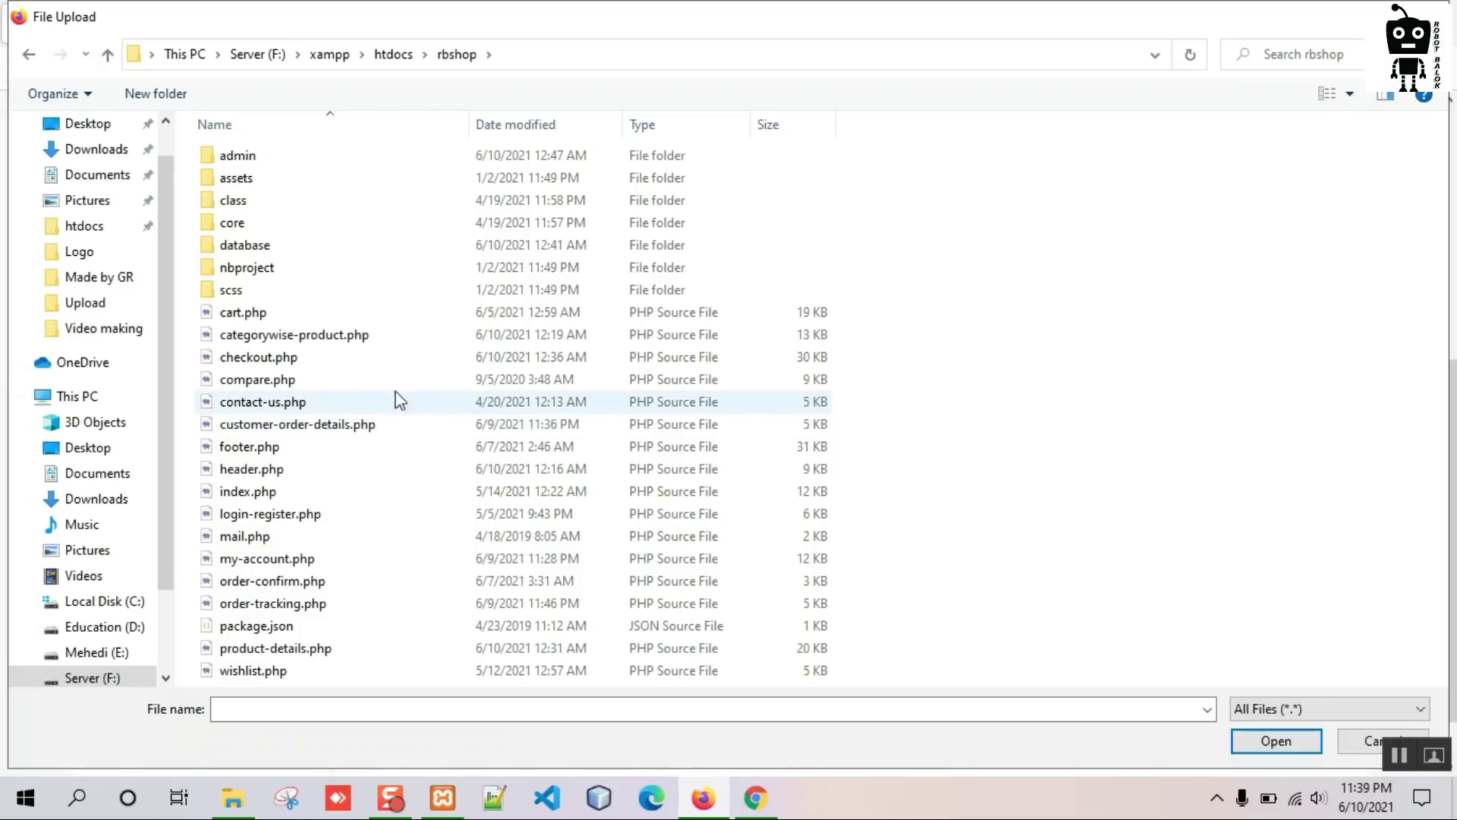
pyautogui.doubleClick(237, 156)
pyautogui.doubleClick(231, 223)
pyautogui.click(251, 190)
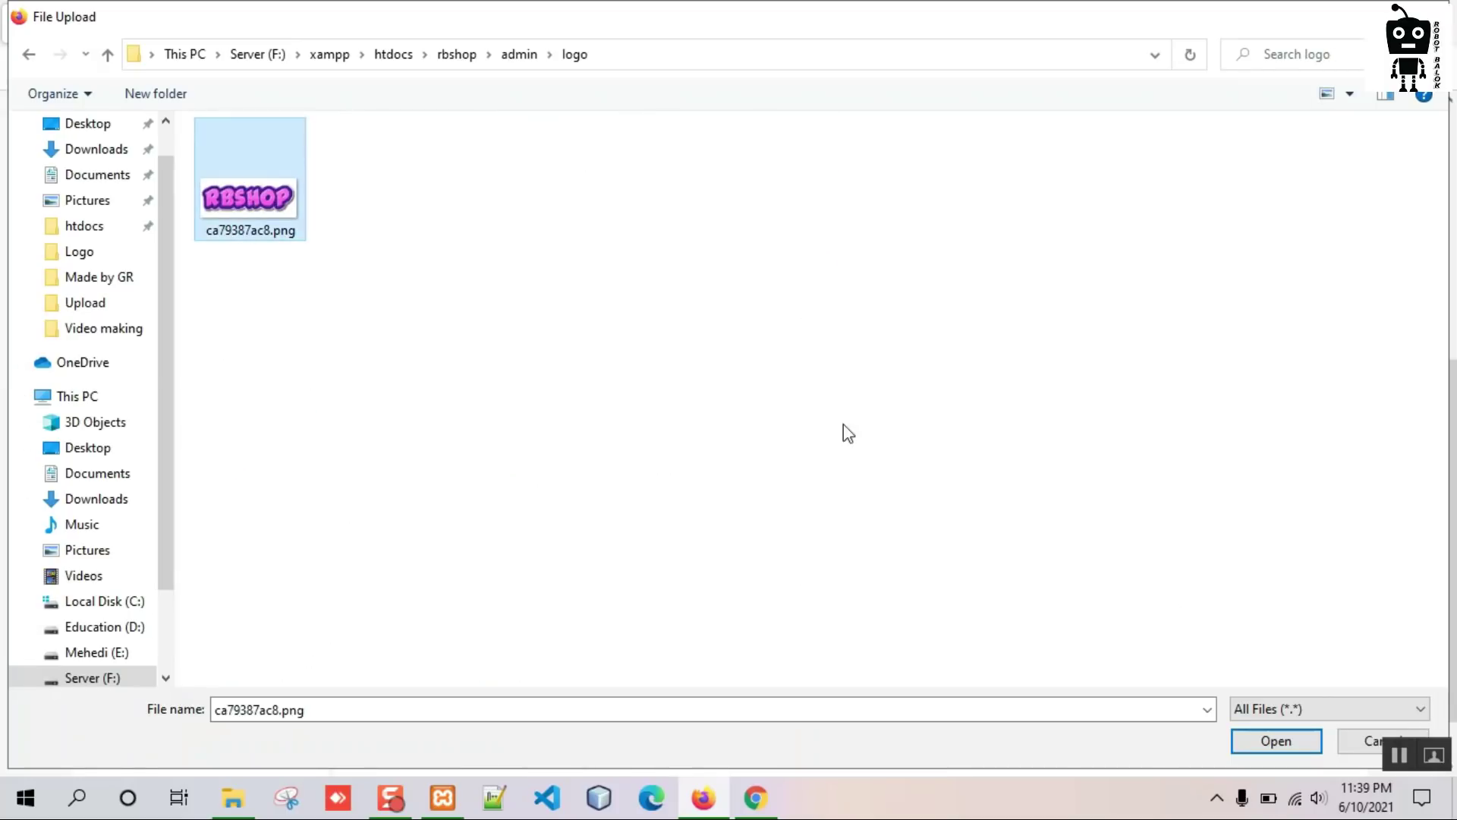
pyautogui.click(1268, 747)
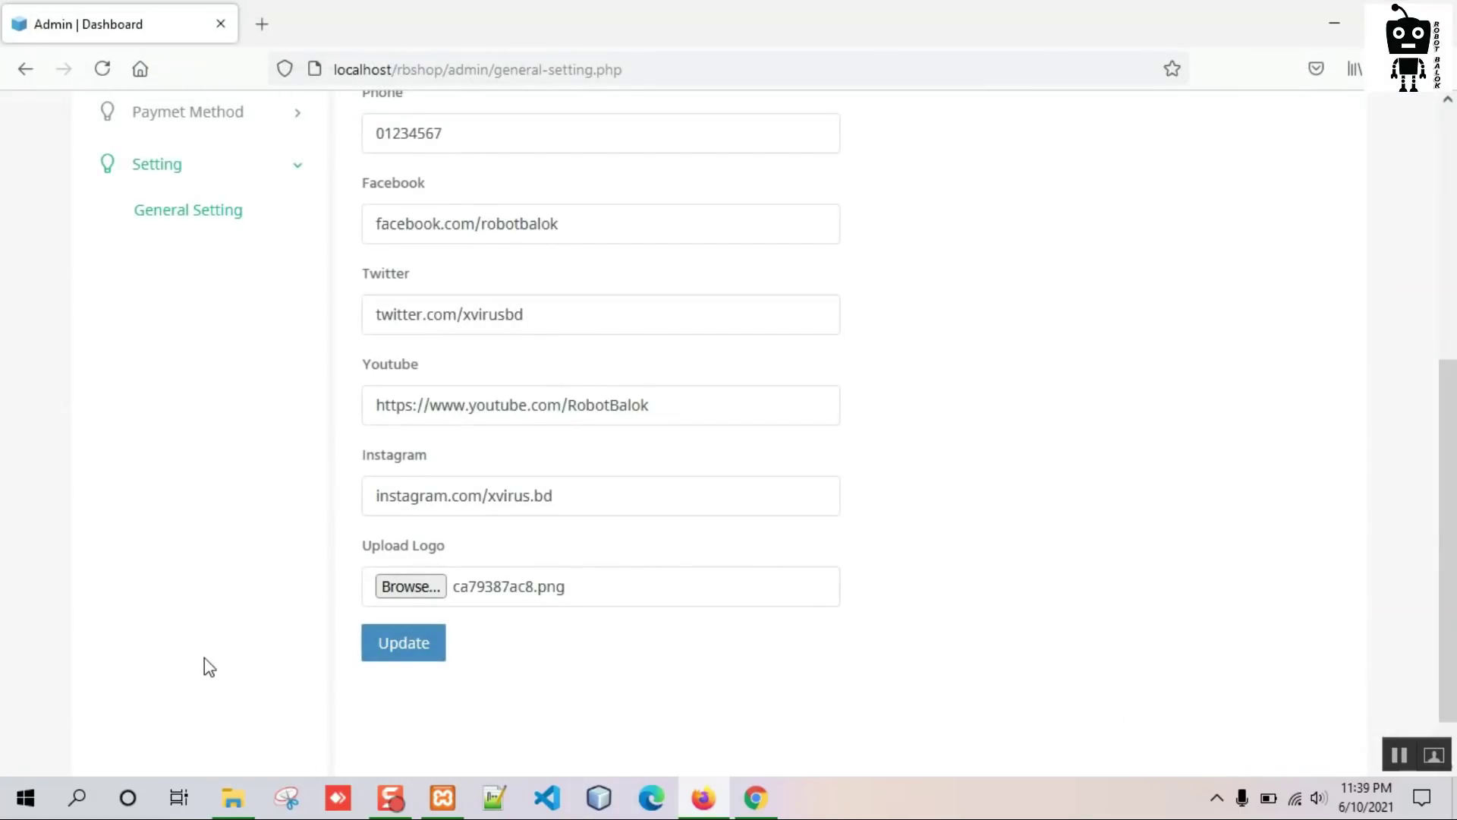
# Save the general settings with Update, then show the storefront home page in Chrome.
pyautogui.click(410, 653)
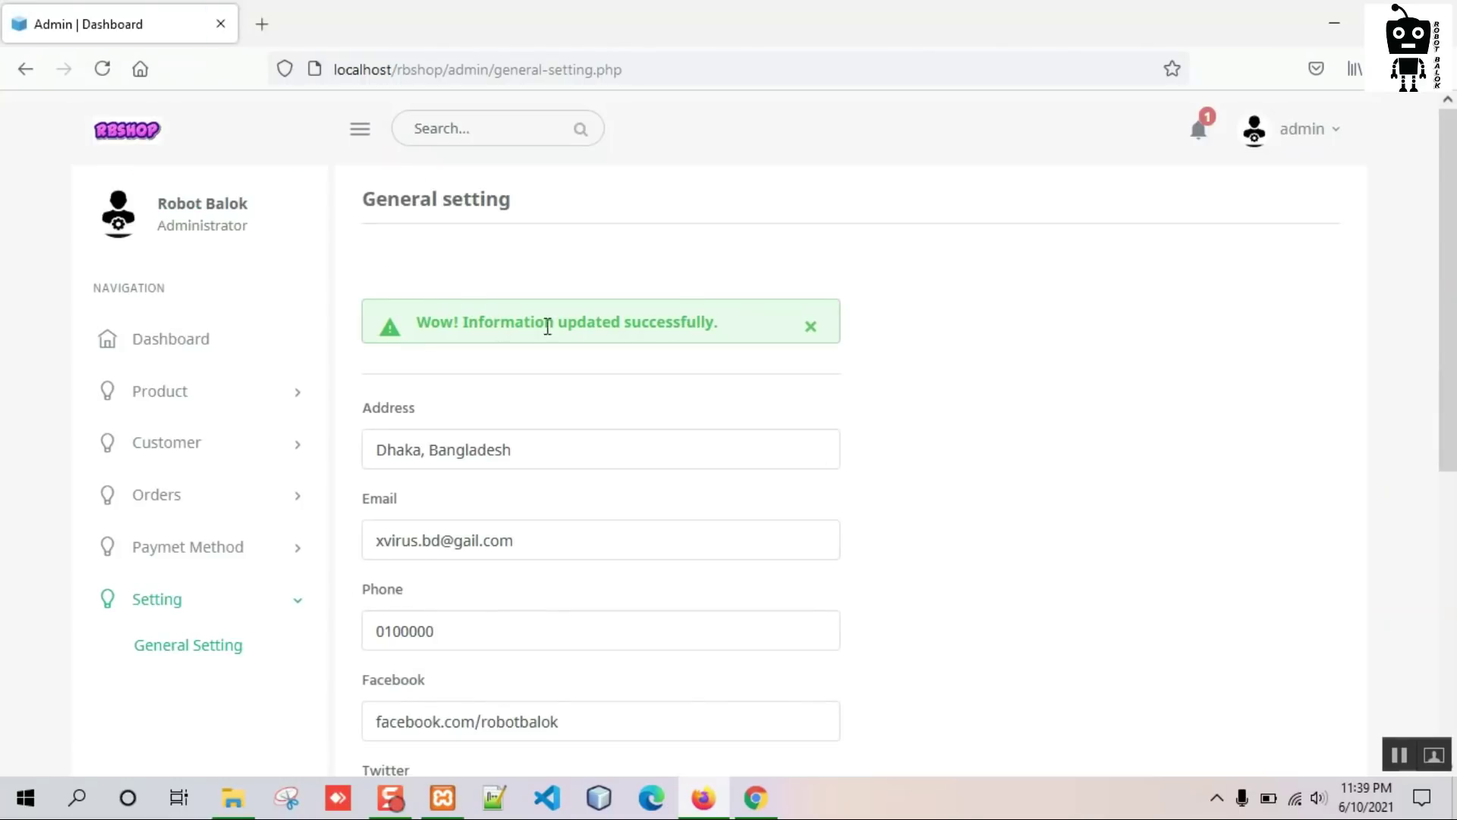
pyautogui.click(759, 801)
pyautogui.click(455, 171)
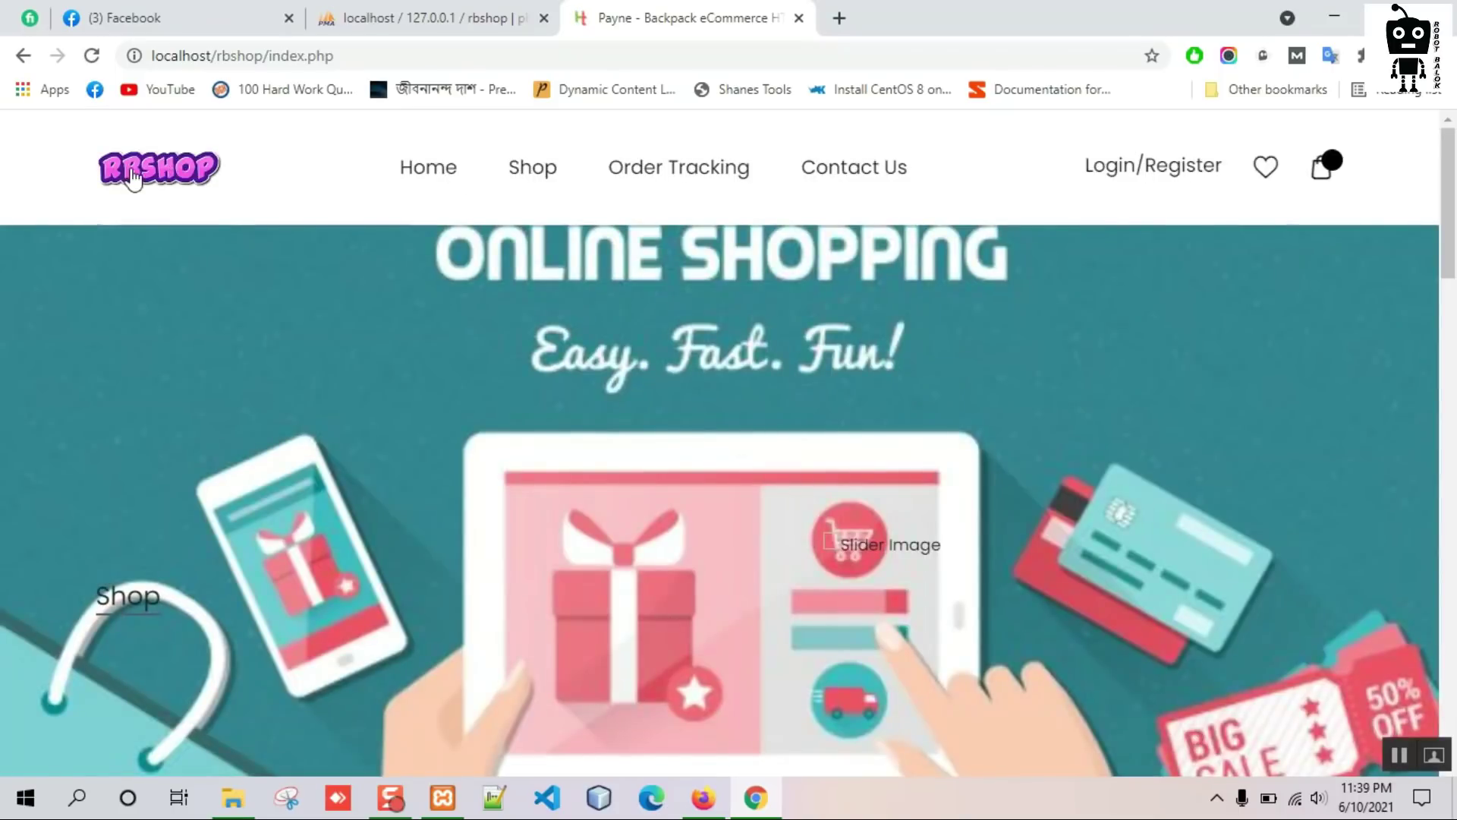
# Check the new address in the home page footer, then go to Contact Us.
pyautogui.scroll(-10, 344, 344)
pyautogui.scroll(-8, 345, 345)
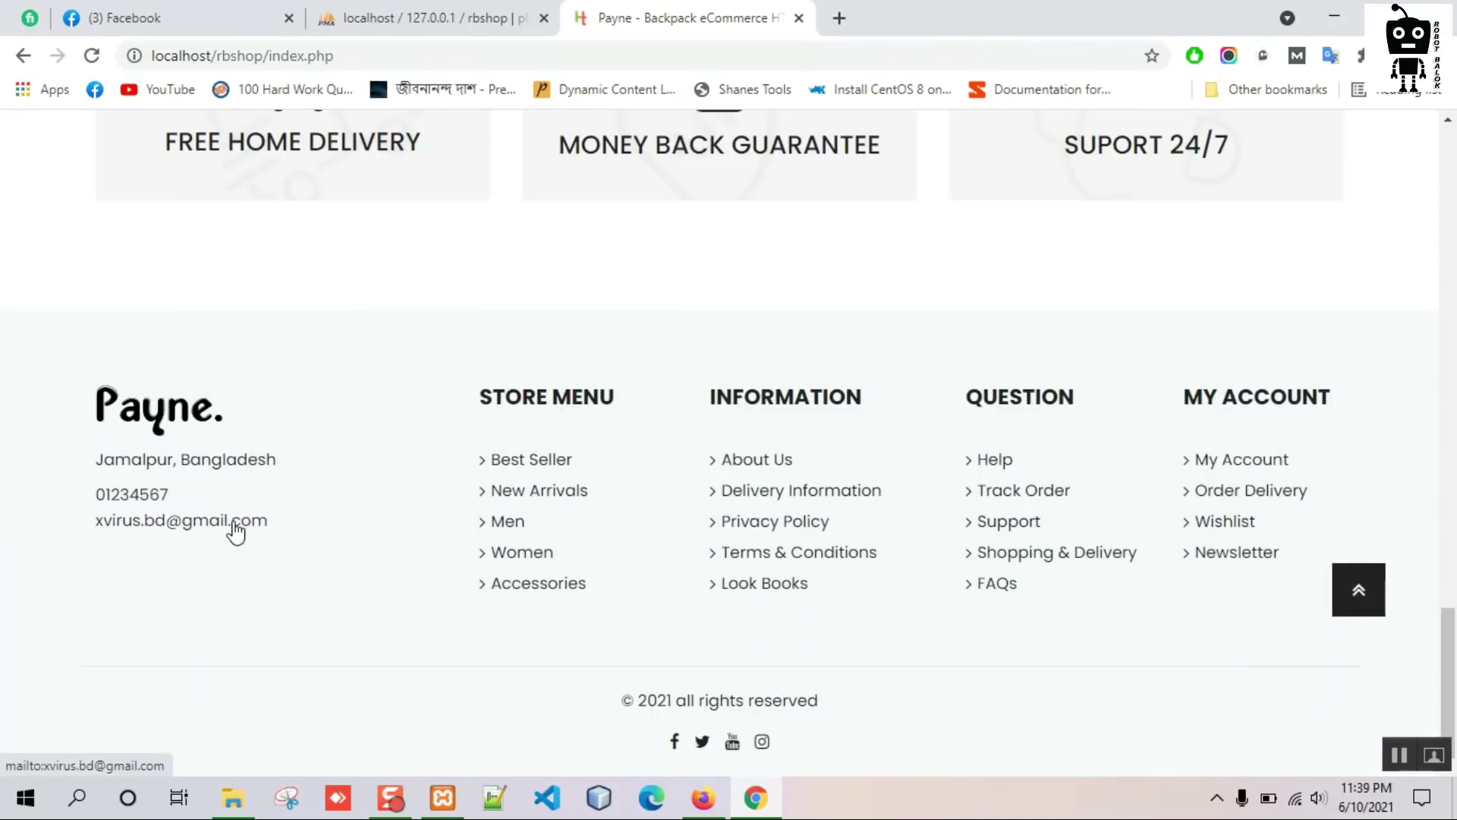
pyautogui.click(1362, 600)
pyautogui.click(820, 167)
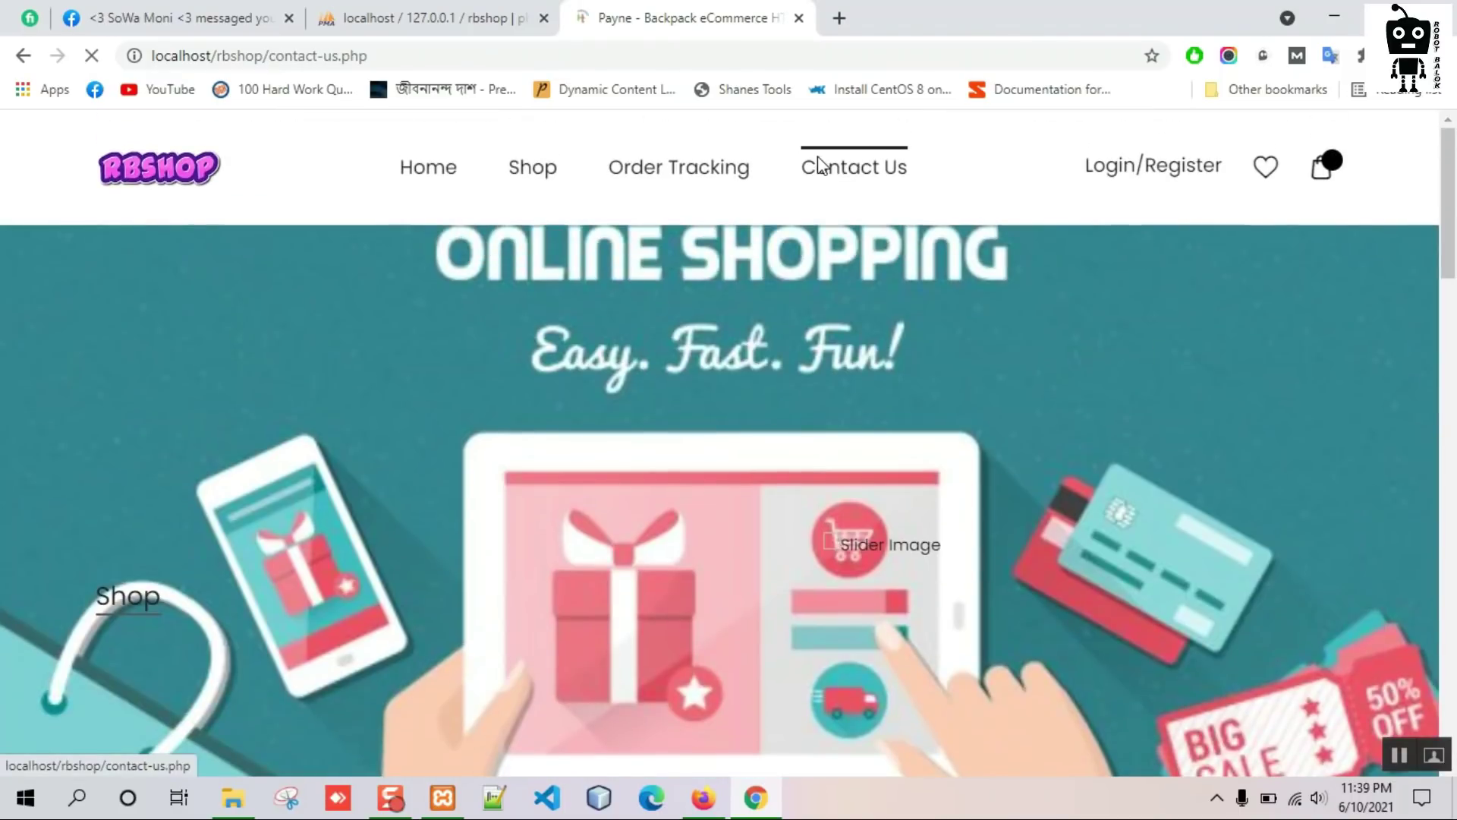
# Verify the Jamalpur address and updated phone on Contact Us, then return to Firefox.
pyautogui.scroll(-4, 285, 440)
pyautogui.moveTo(134, 367); pyautogui.dragTo(286, 383)
pyautogui.doubleClick(241, 410)
pyautogui.scroll(-7, 372, 417)
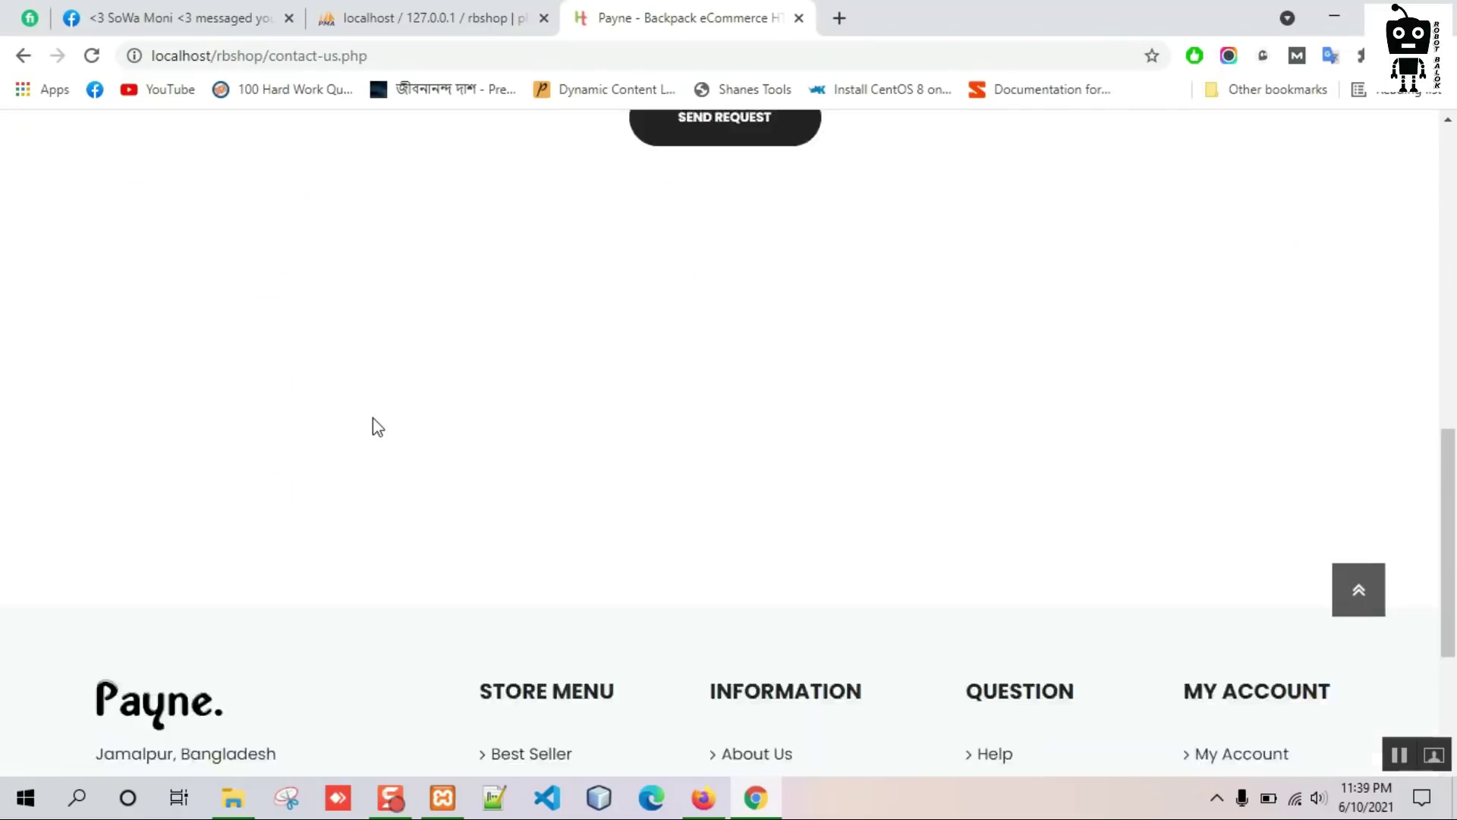
pyautogui.scroll(8, 357, 432)
pyautogui.scroll(6, 394, 516)
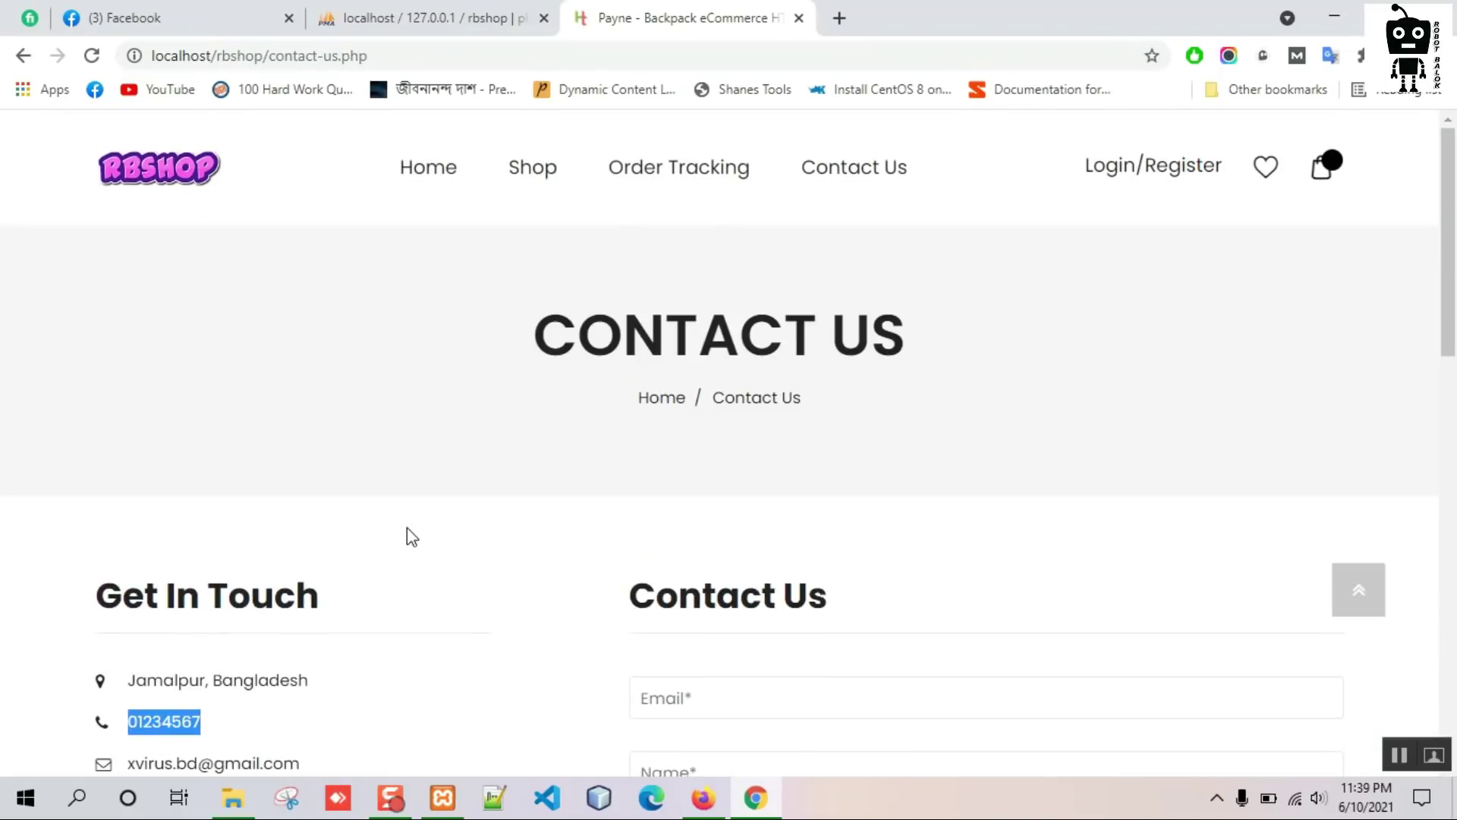
pyautogui.click(703, 797)
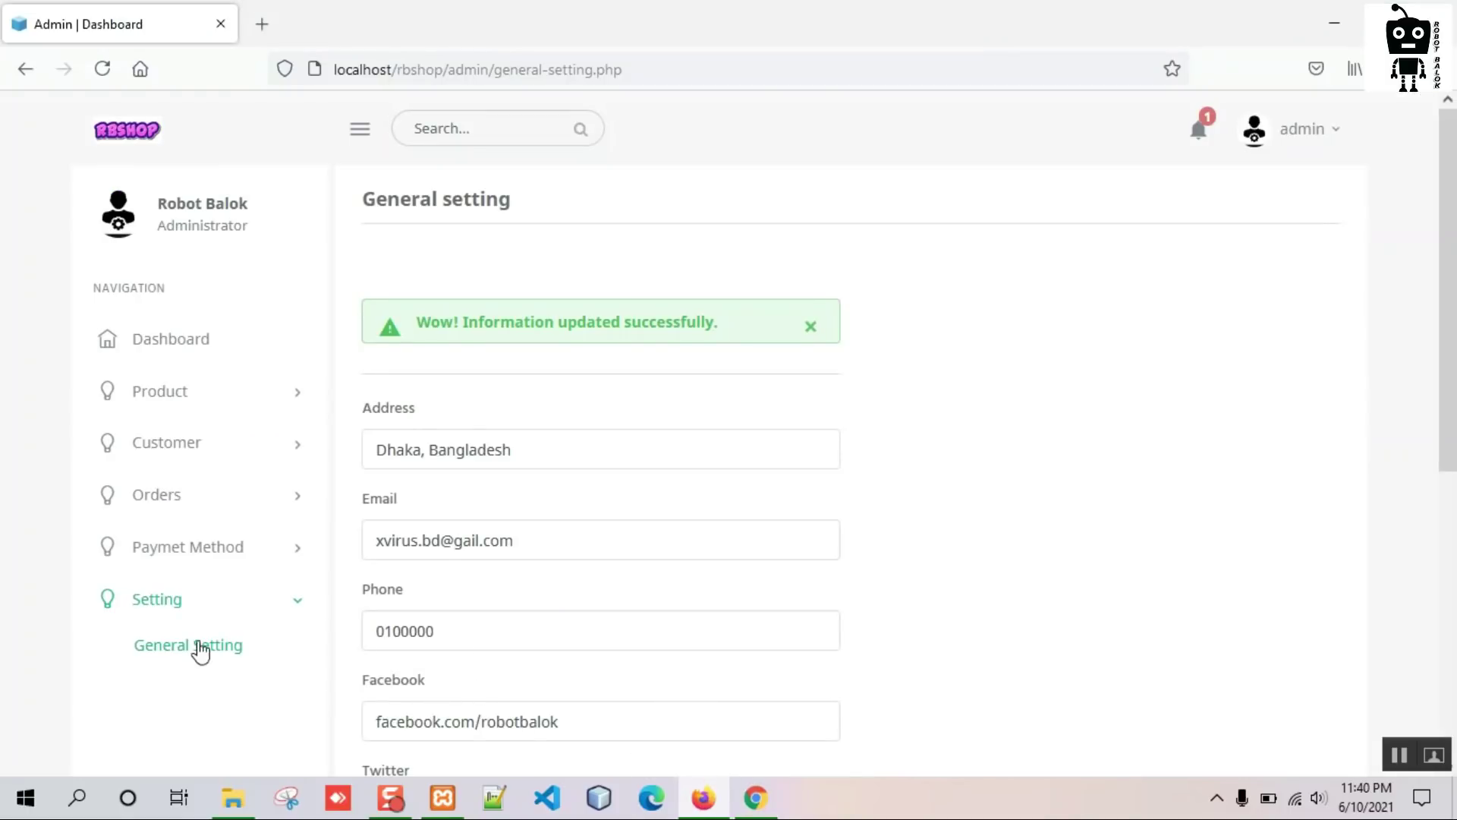
# Open the admin Slider list showing the two existing slides.
pyautogui.scroll(-1, 218, 554)
pyautogui.scroll(1, 205, 455)
pyautogui.click(186, 345)
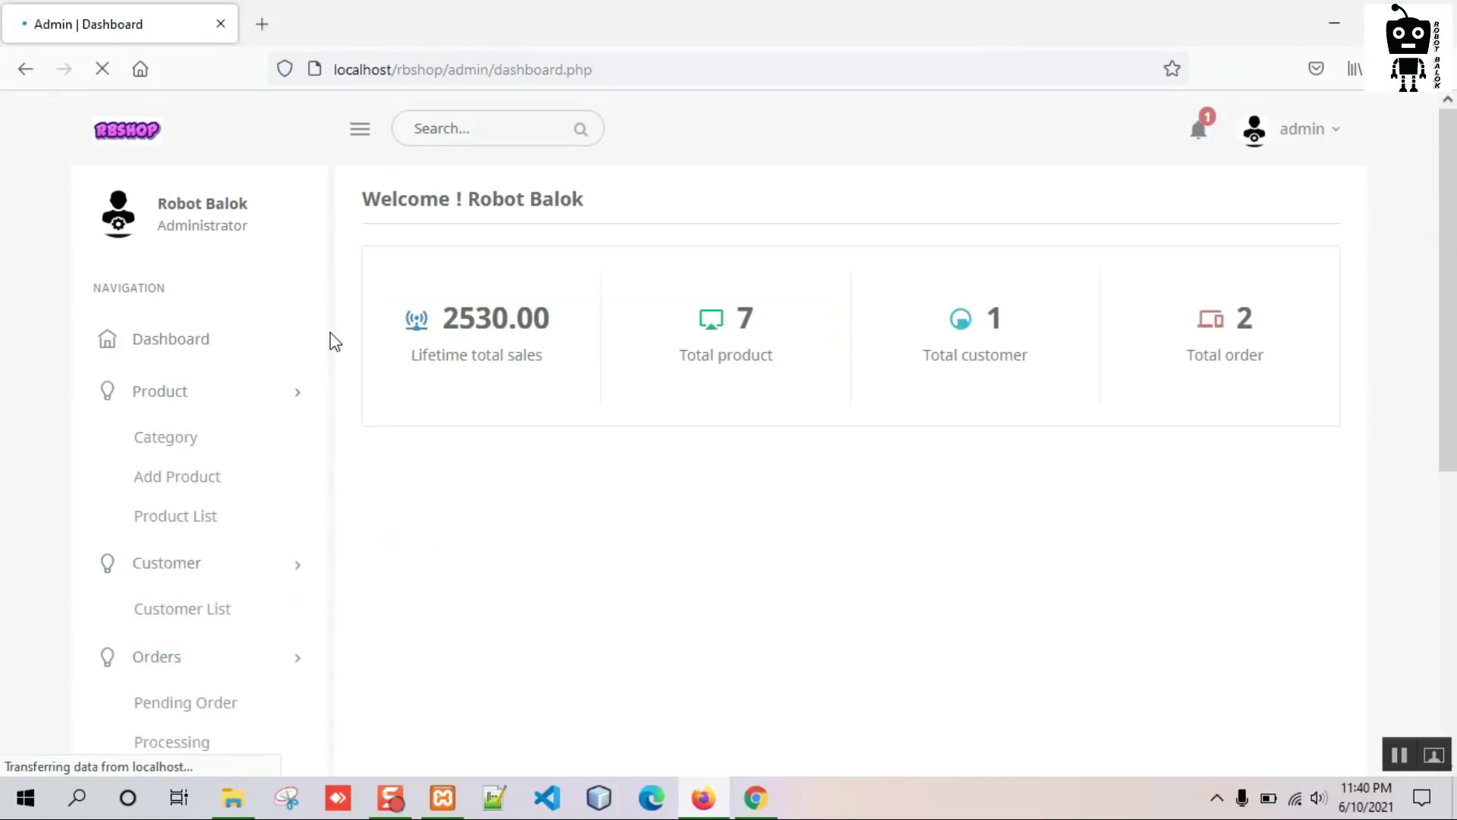
pyautogui.scroll(-2, 221, 440)
pyautogui.click(198, 398)
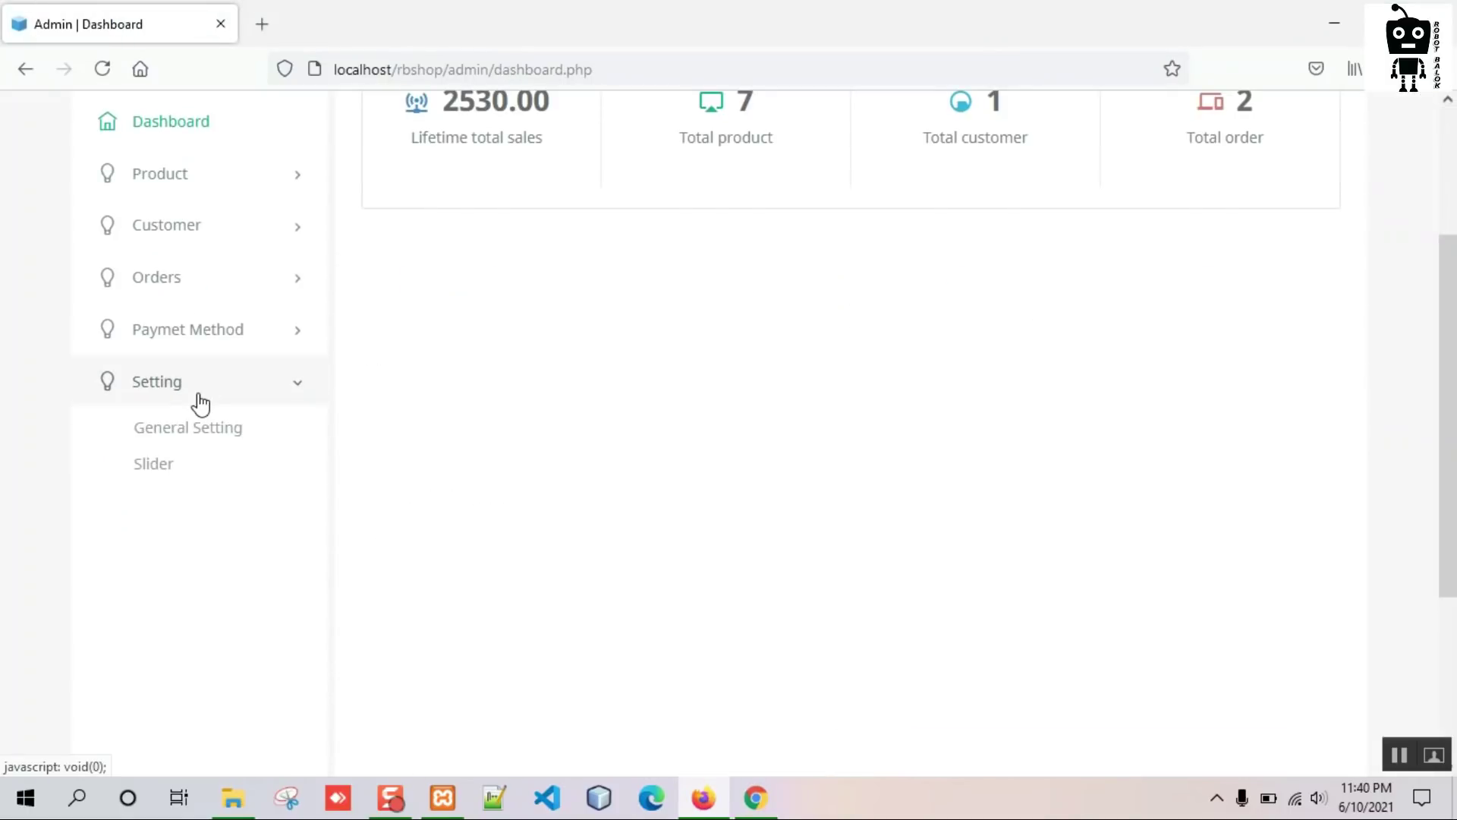
pyautogui.click(162, 490)
pyautogui.scroll(-1, 552, 398)
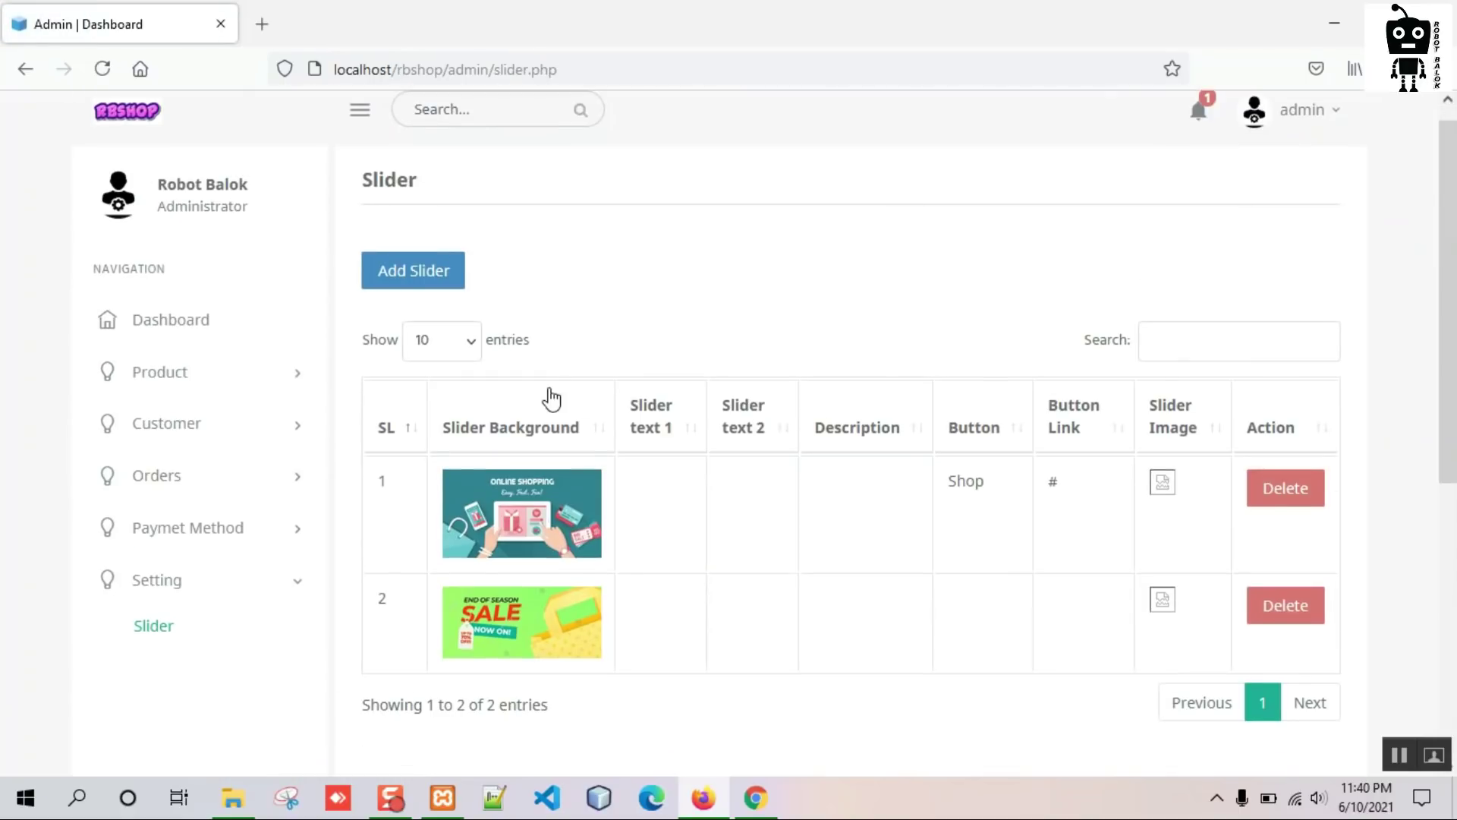
# View the storefront's current Online Shopping slider in Chrome, then return to admin.
pyautogui.click(755, 797)
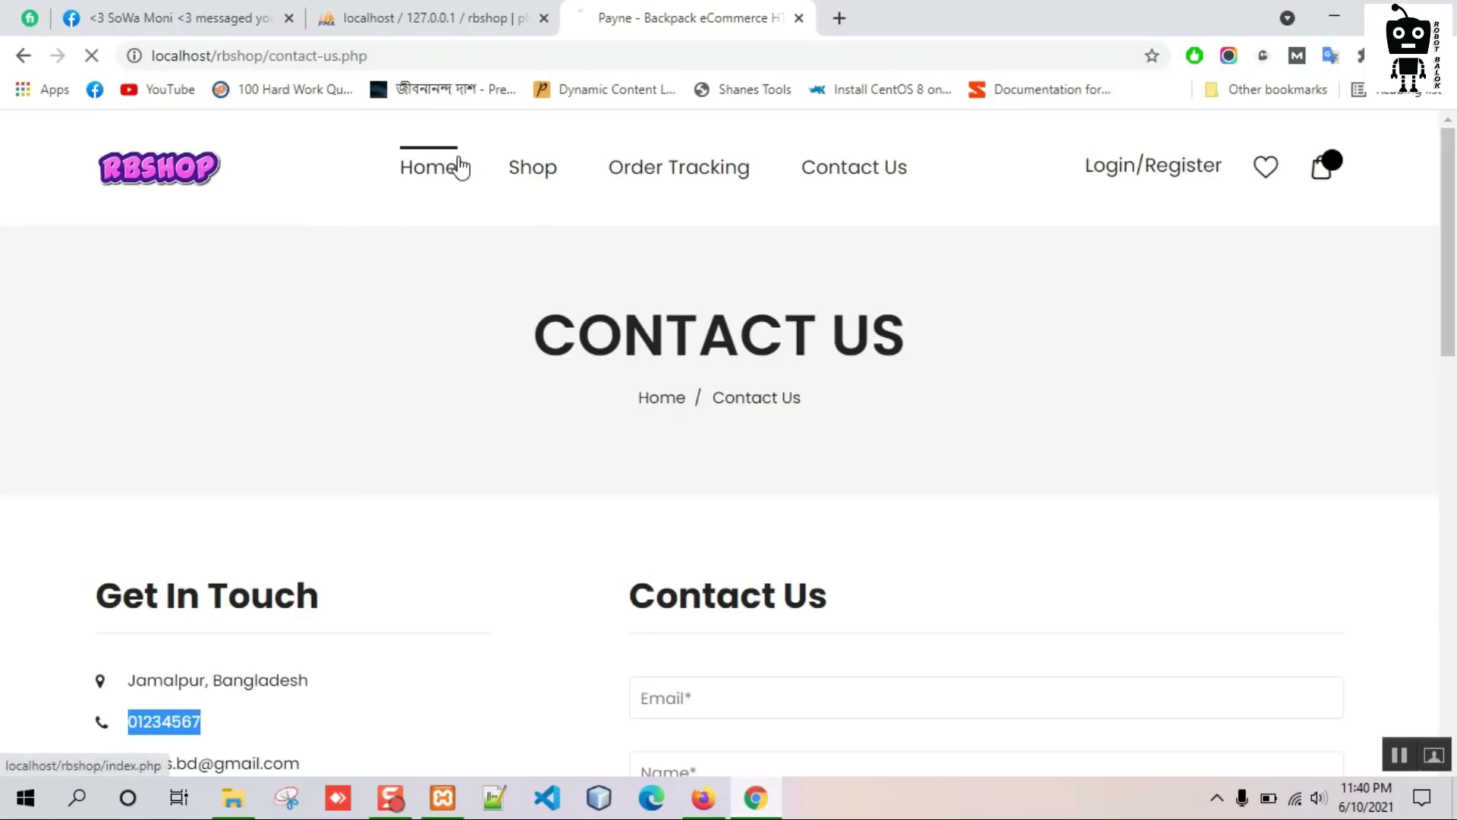
pyautogui.click(459, 167)
pyautogui.scroll(-1, 592, 539)
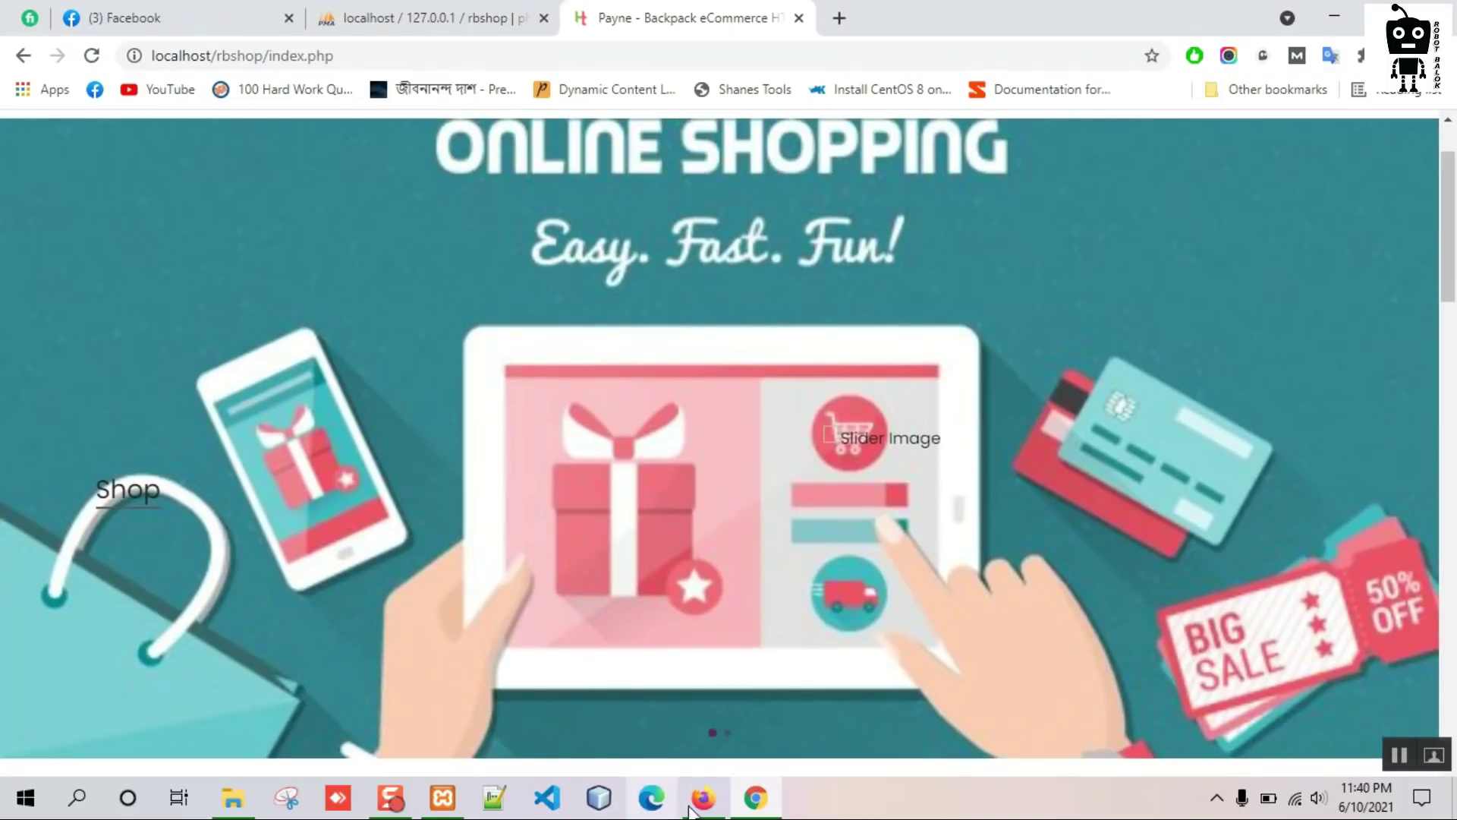
pyautogui.click(700, 798)
# Start a new slider using pexels-cottonbro-3944405.jpg from Downloads as its background.
pyautogui.click(394, 190)
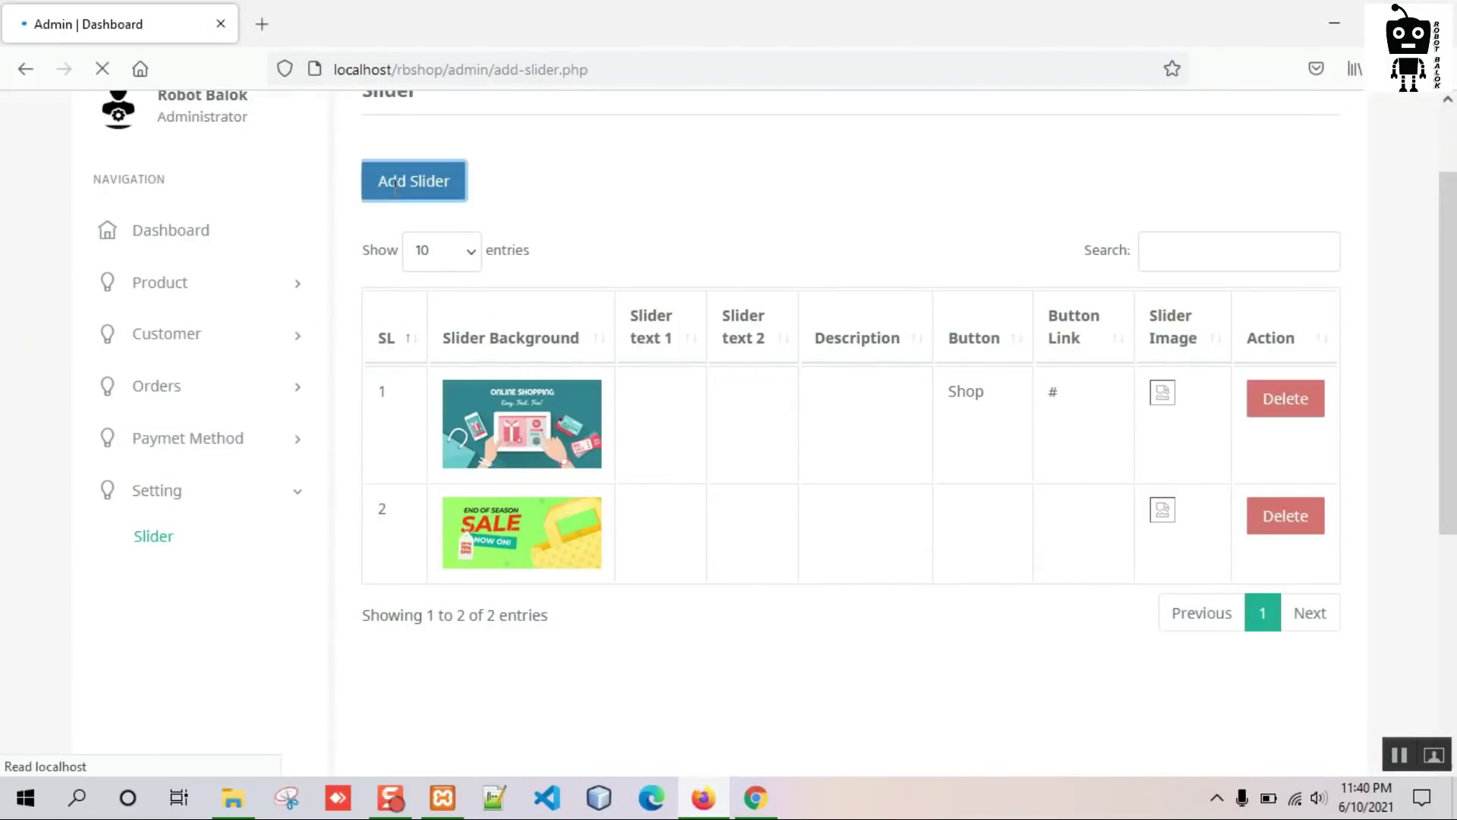
pyautogui.click(427, 386)
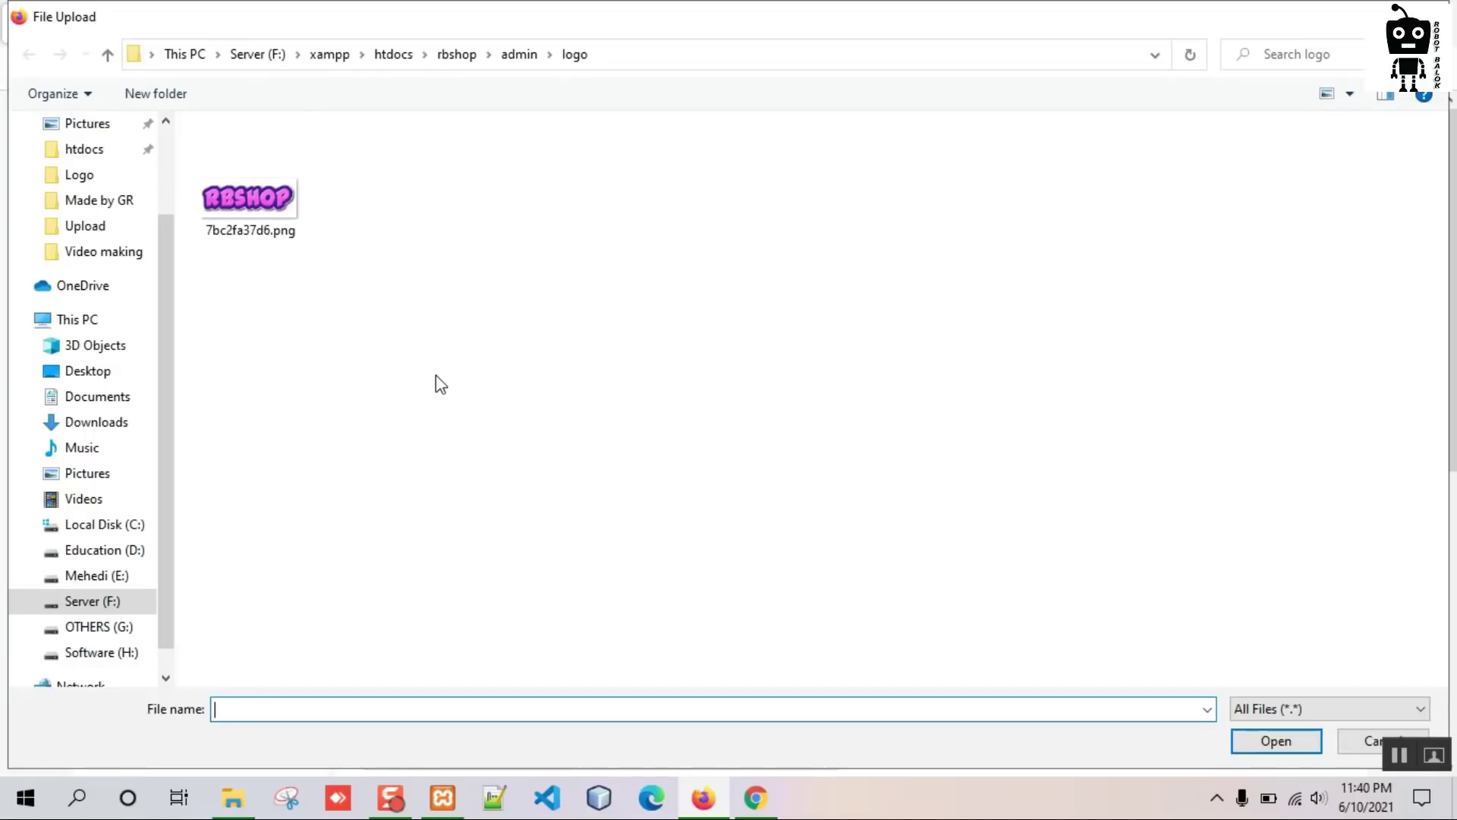
pyautogui.click(120, 425)
pyautogui.click(497, 228)
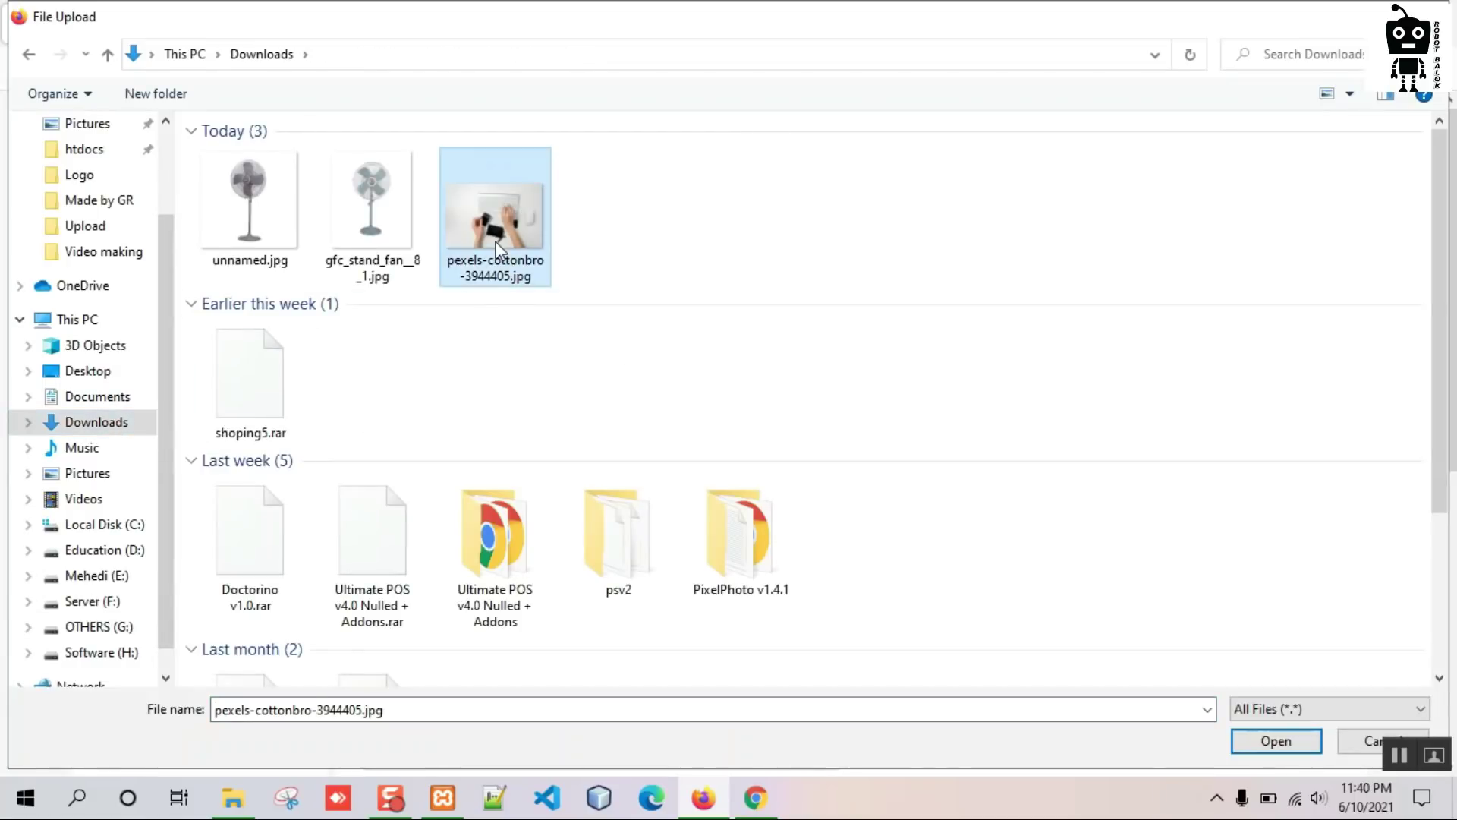
pyautogui.click(1300, 751)
# Enter 'Only for you', 'big deal', 'We want your satisfaction', button 'Shop', link '#', and save.
pyautogui.click(429, 479)
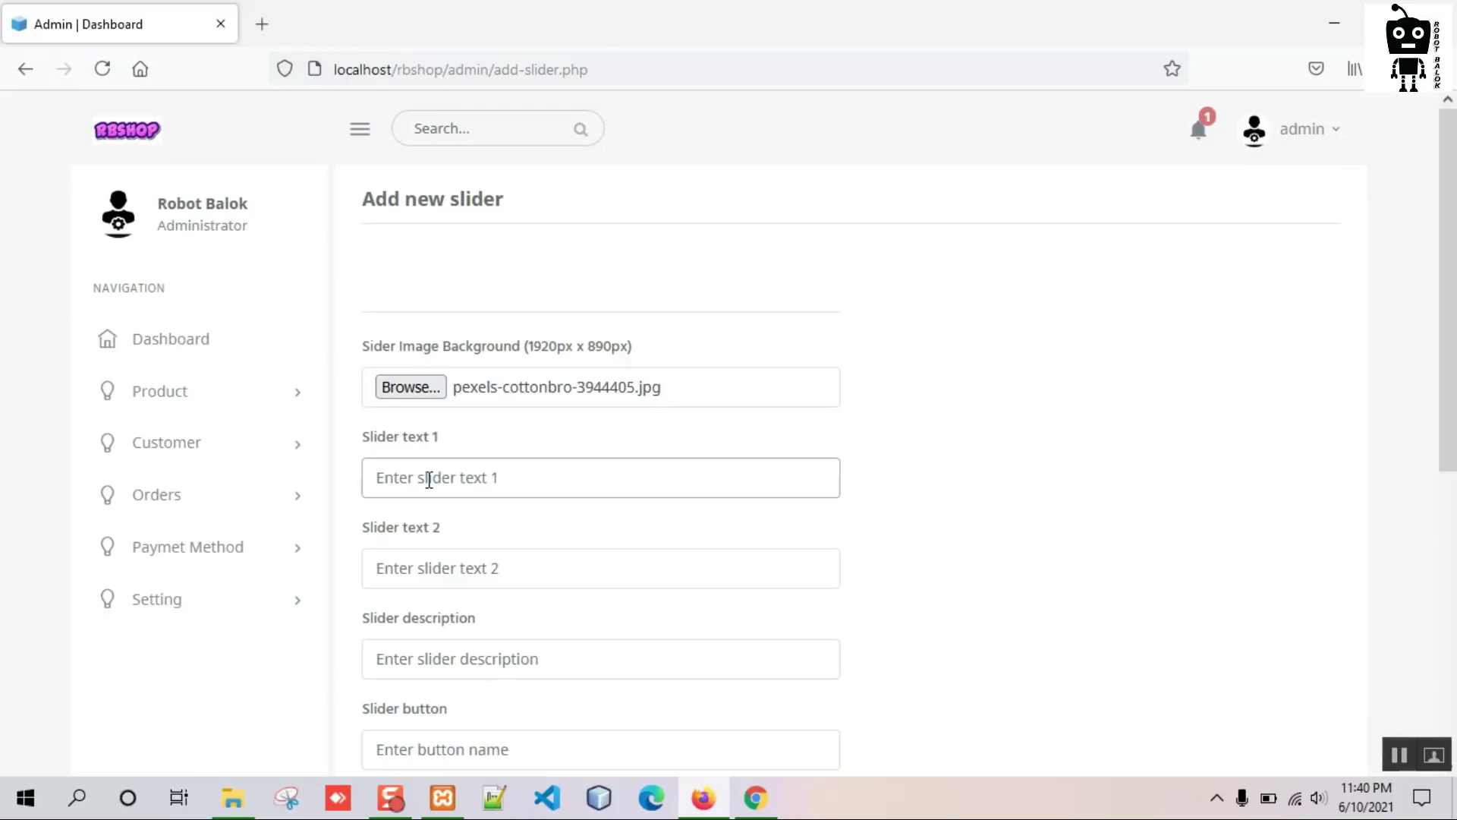
pyautogui.write('Only for you')
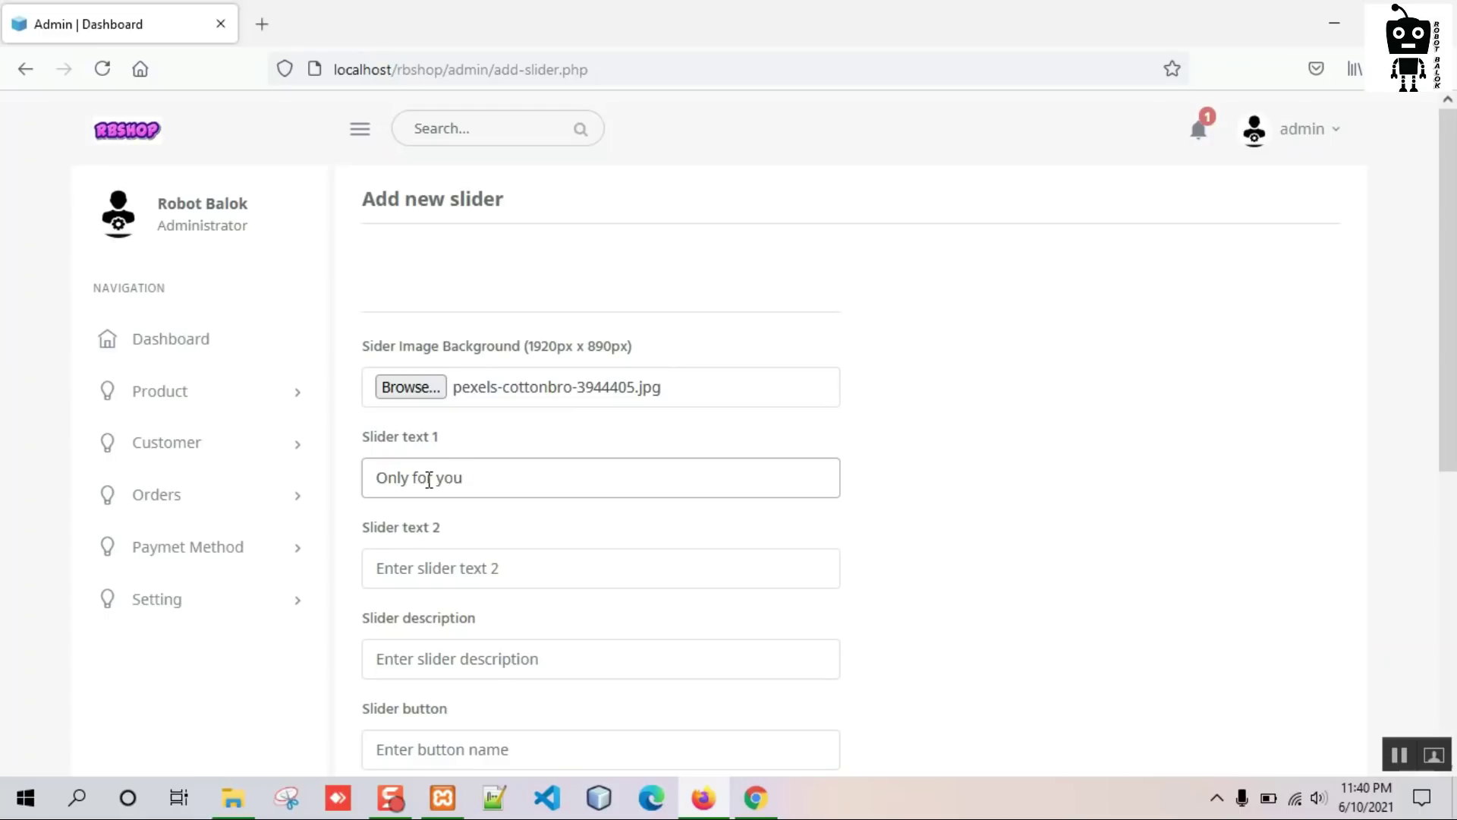
pyautogui.press('Tab')
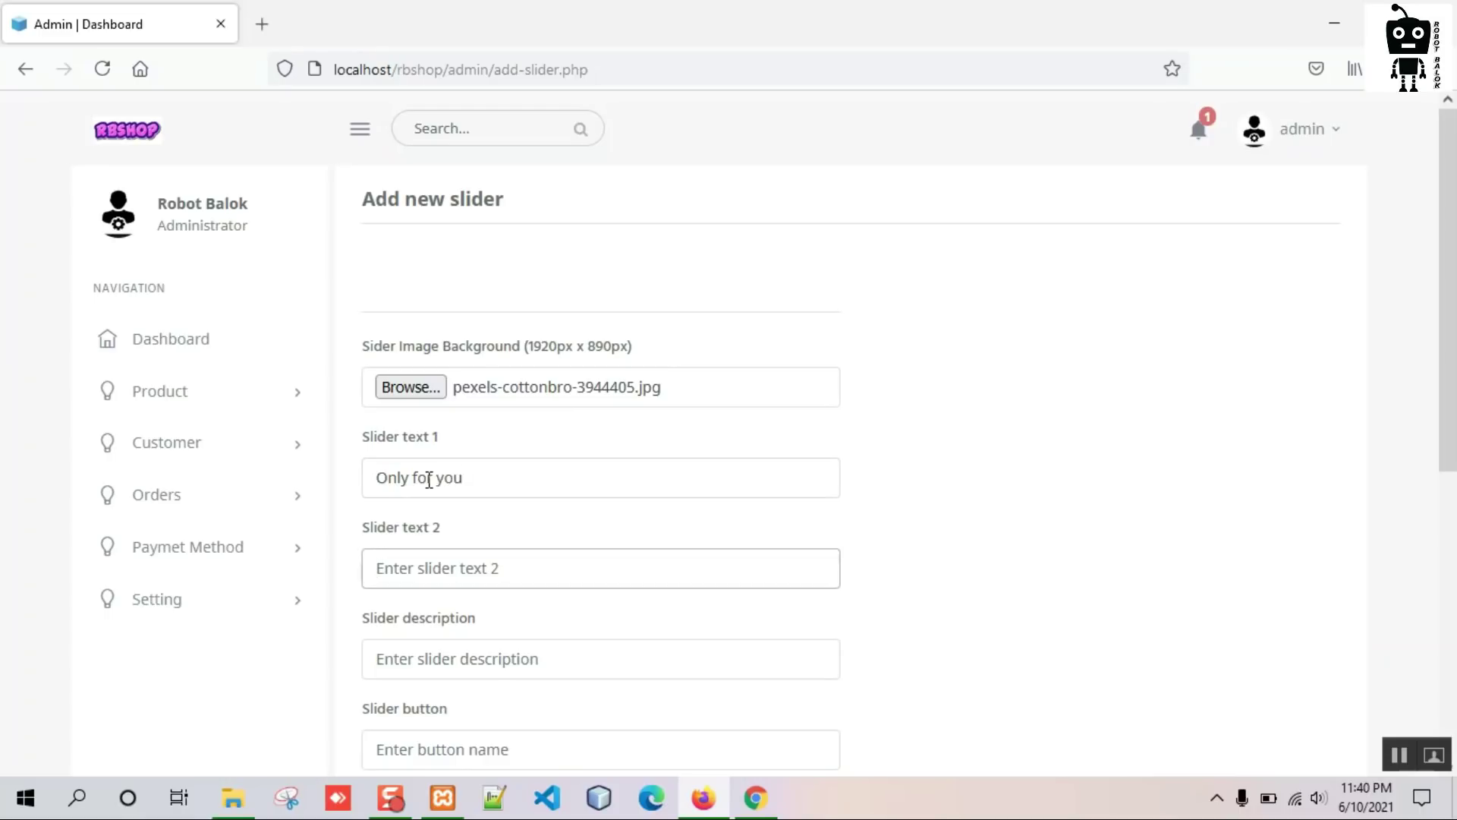
pyautogui.write('big deal')
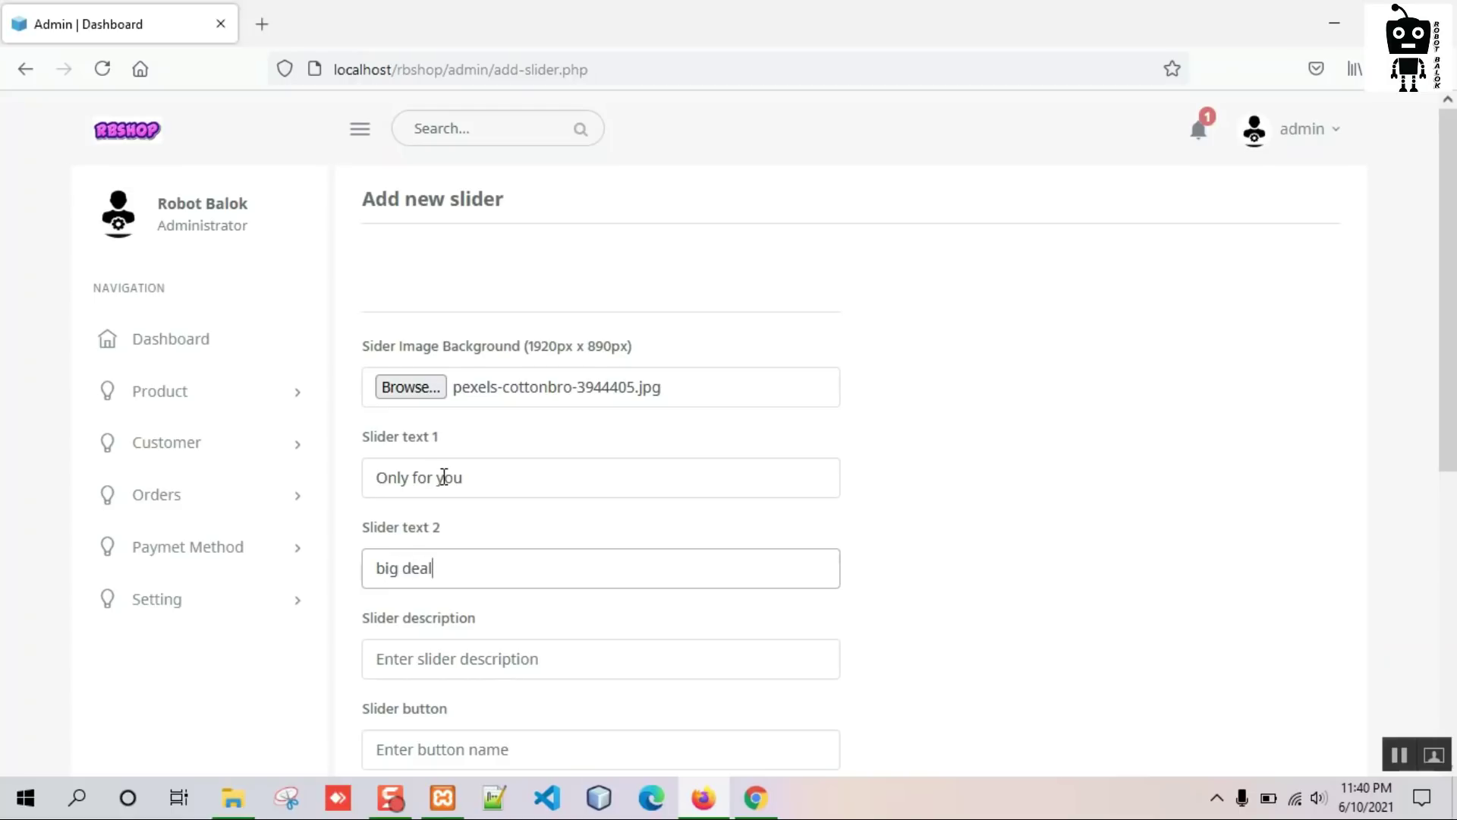
pyautogui.scroll(-2, 444, 477)
pyautogui.click(444, 546)
pyautogui.write('We want your satisfaction')
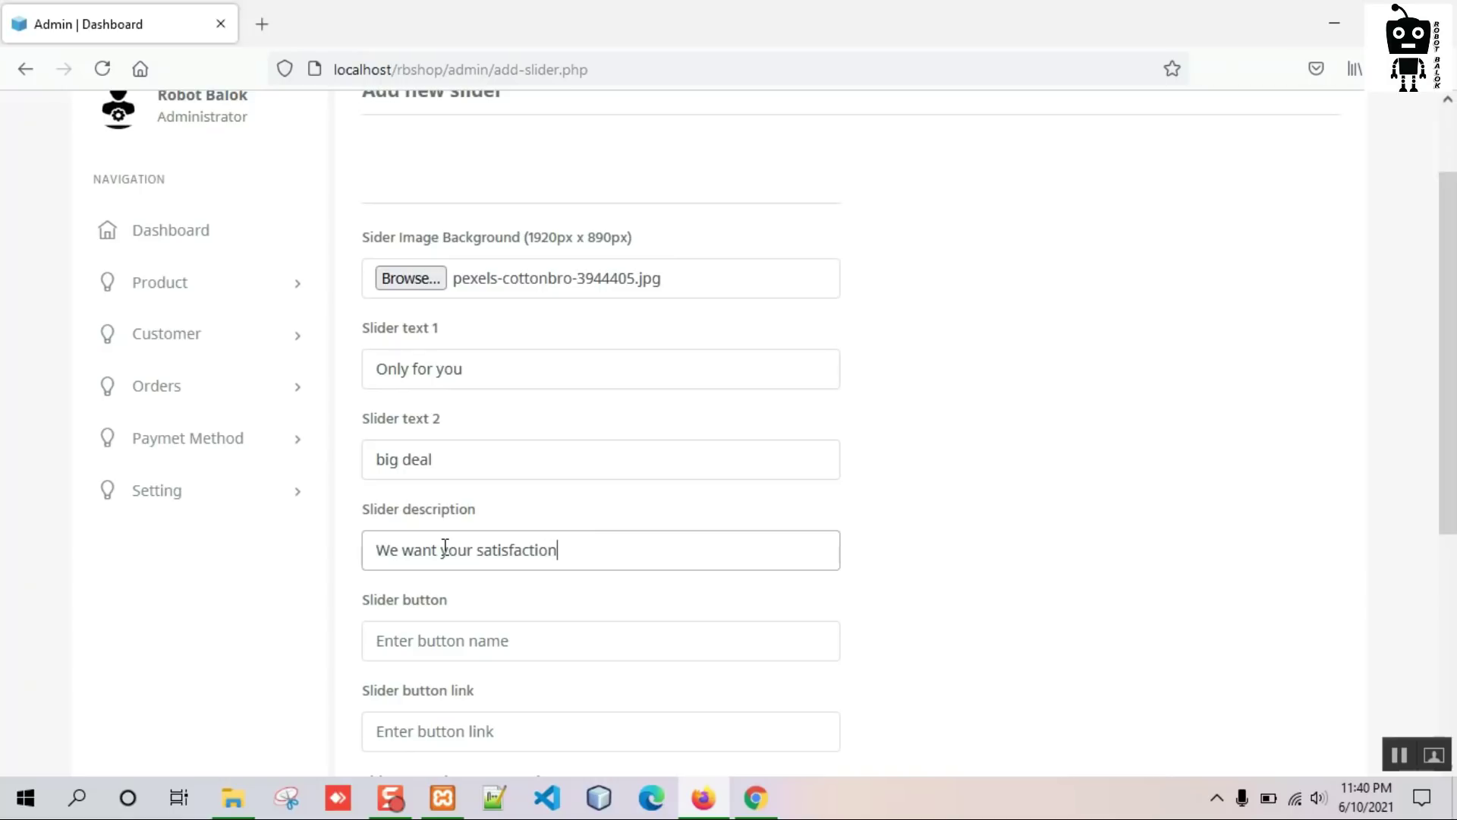
pyautogui.scroll(-4, 394, 482)
pyautogui.write('Shop')
pyautogui.click(436, 521)
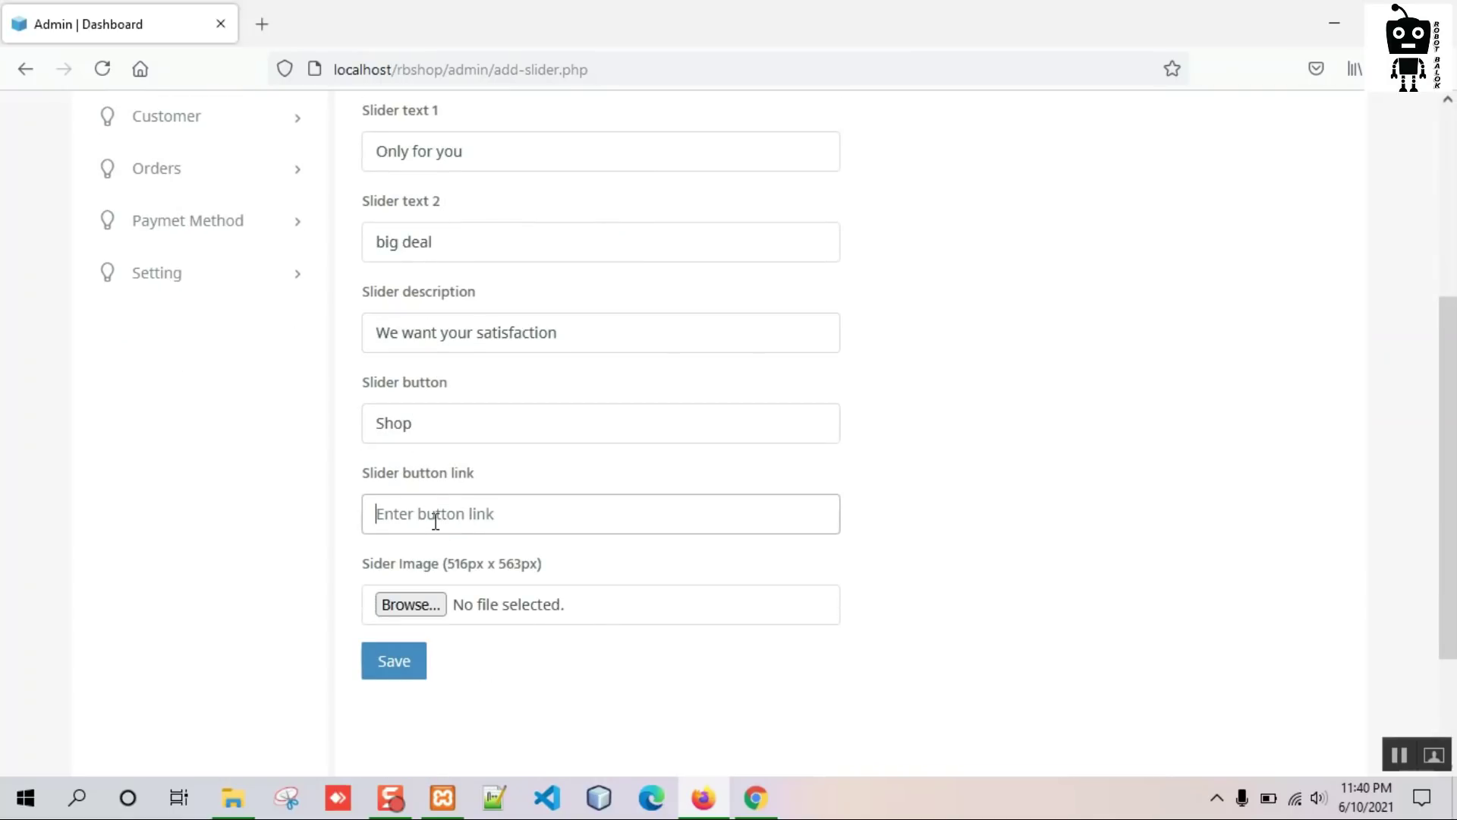
pyautogui.write('#')
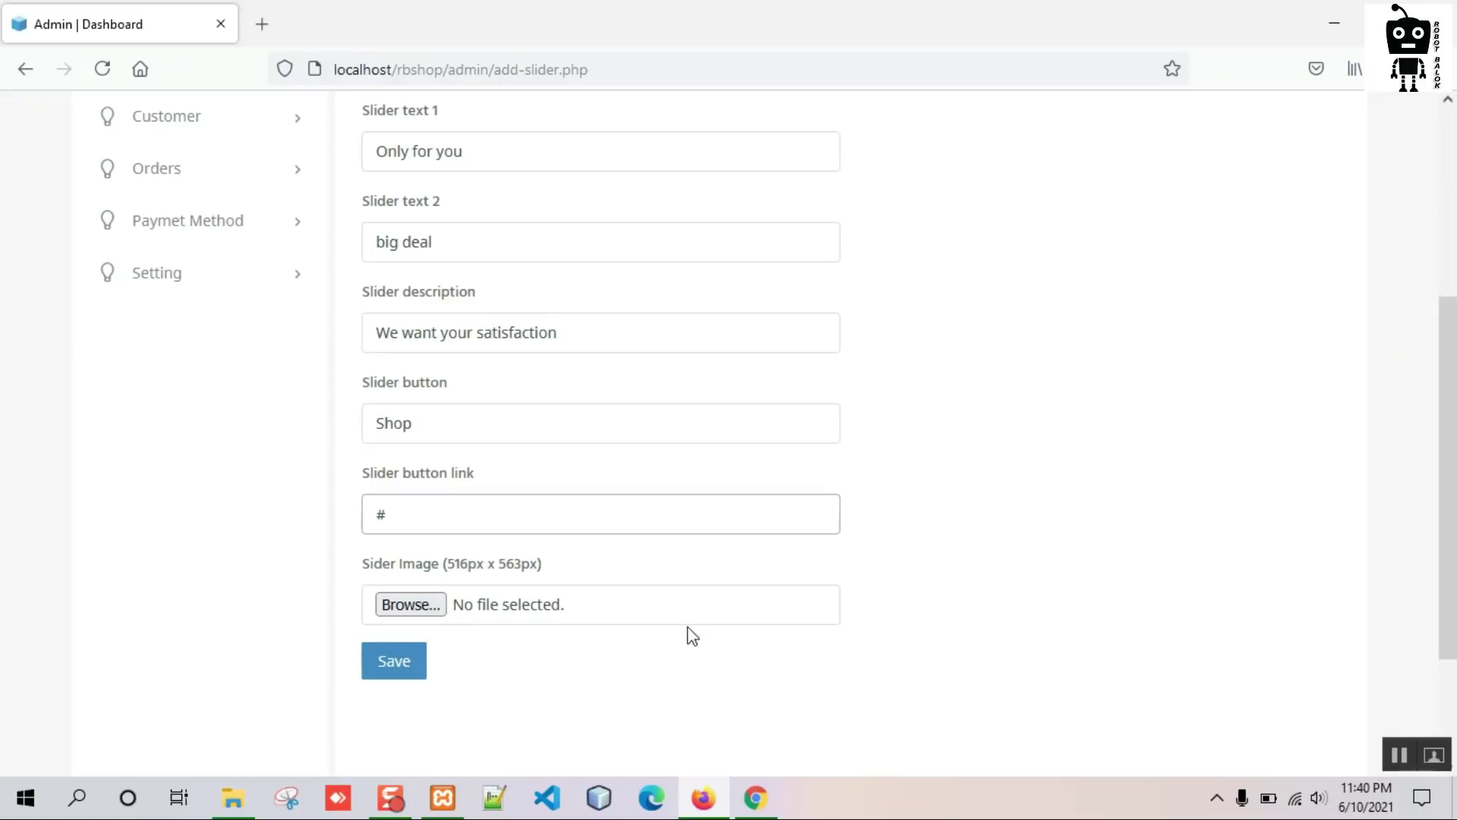
pyautogui.click(411, 670)
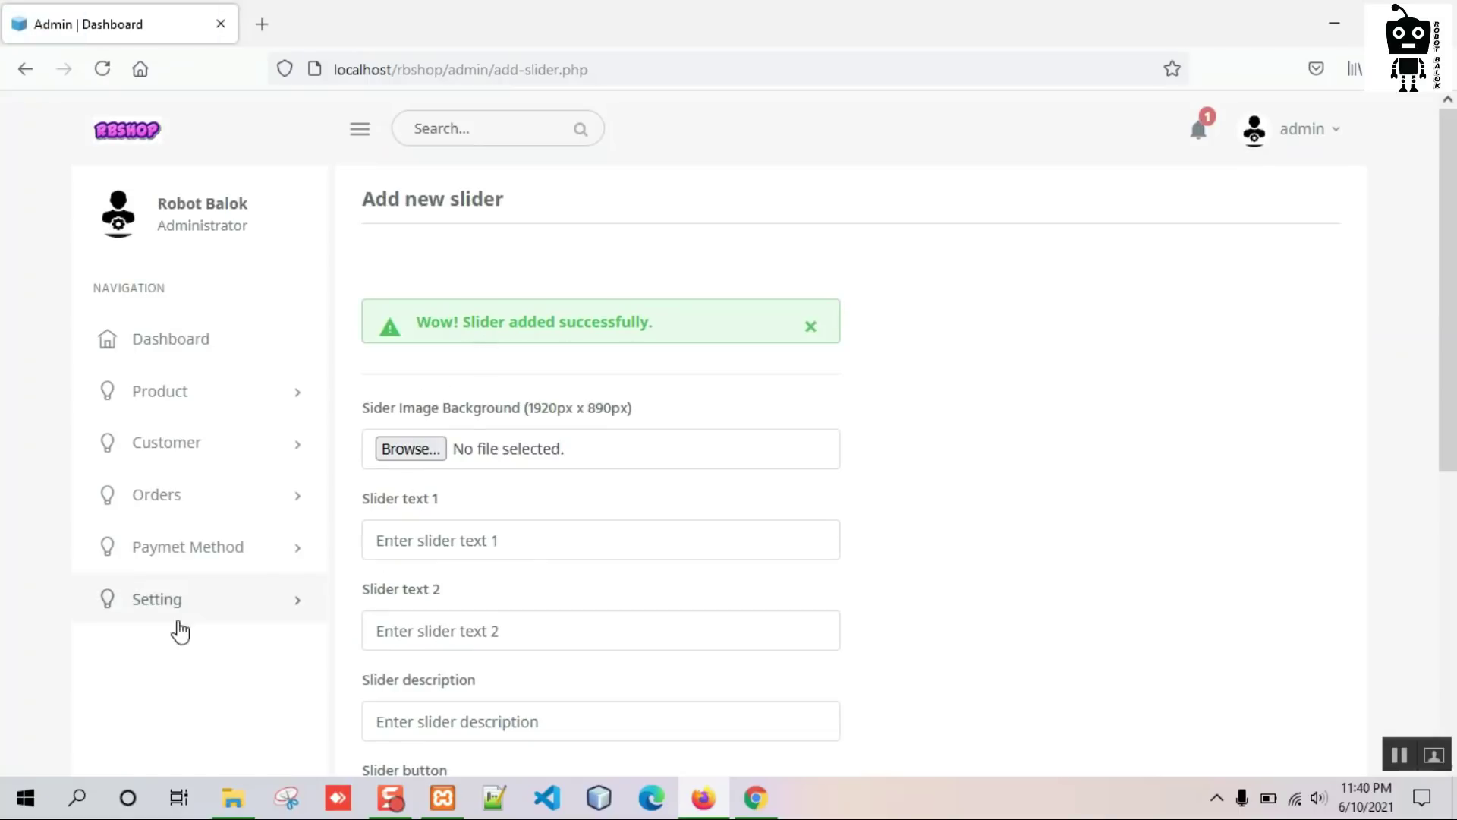
# Open the admin Slider list under Setting.
pyautogui.click(178, 603)
pyautogui.click(155, 689)
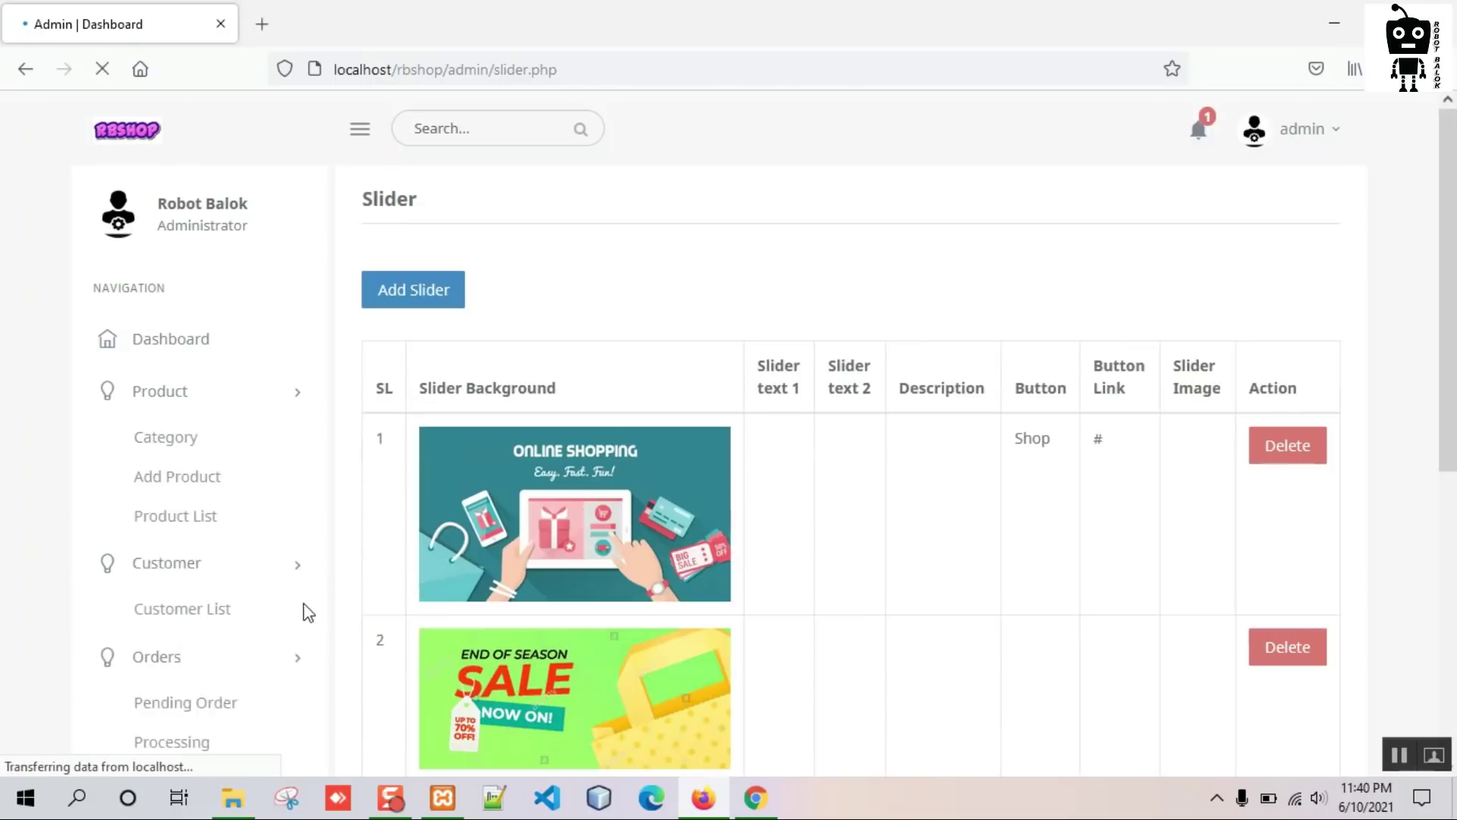
pyautogui.scroll(-3, 556, 486)
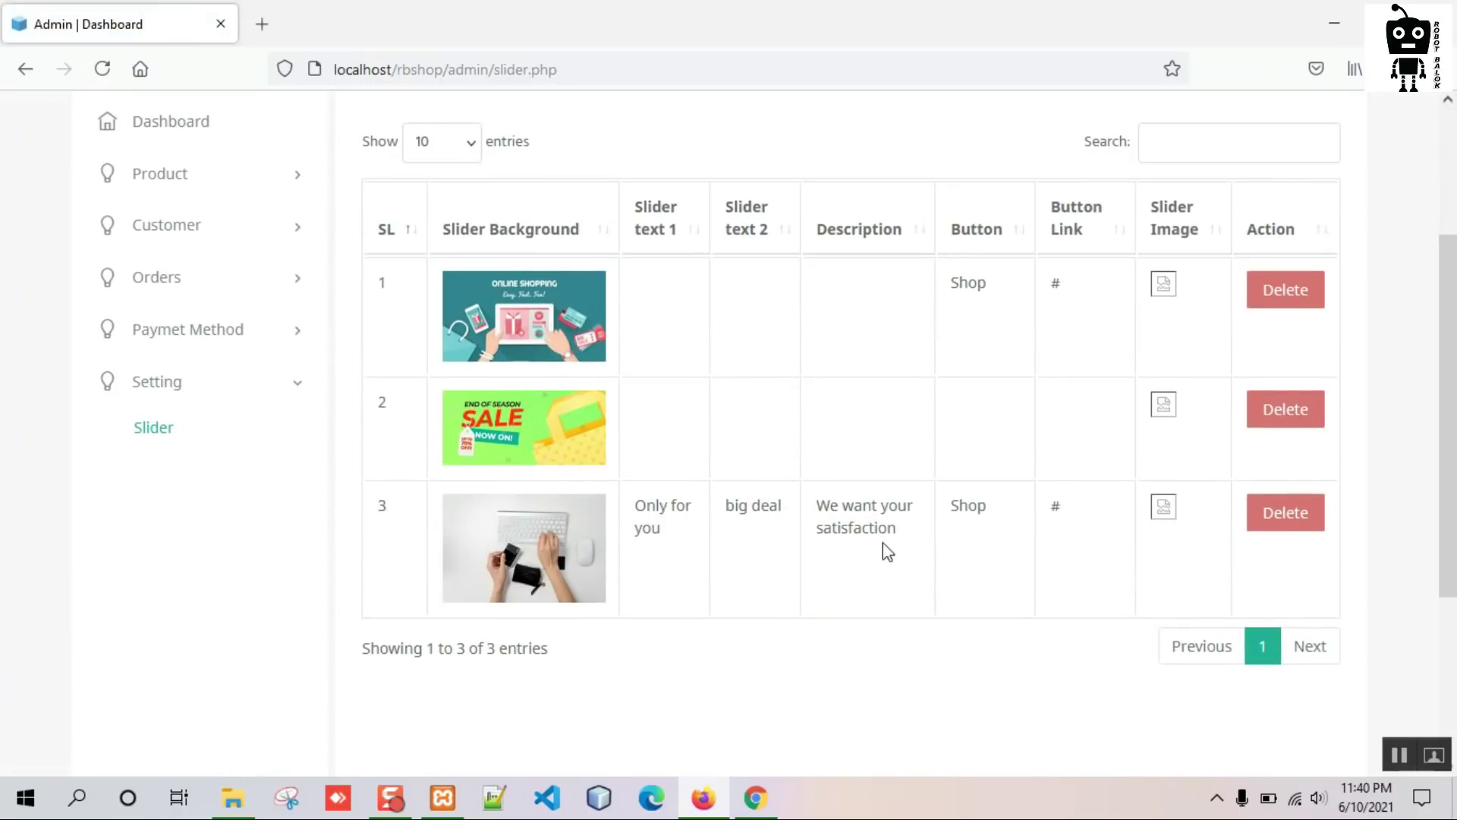
# Reload the storefront home page, check the carousel for the Big Deal slide, and return to admin.
pyautogui.click(755, 799)
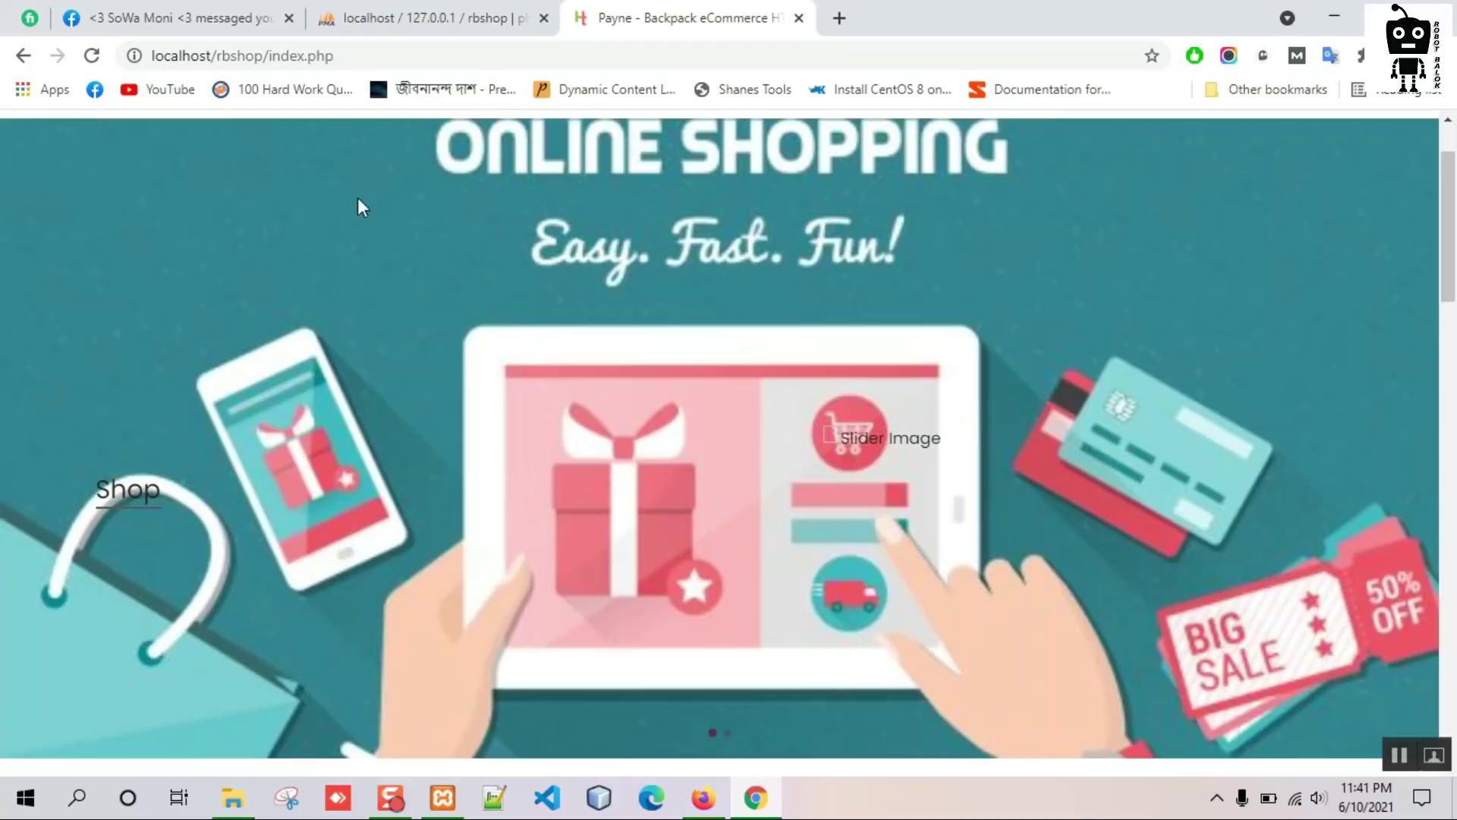
pyautogui.scroll(3, 427, 381)
pyautogui.click(423, 185)
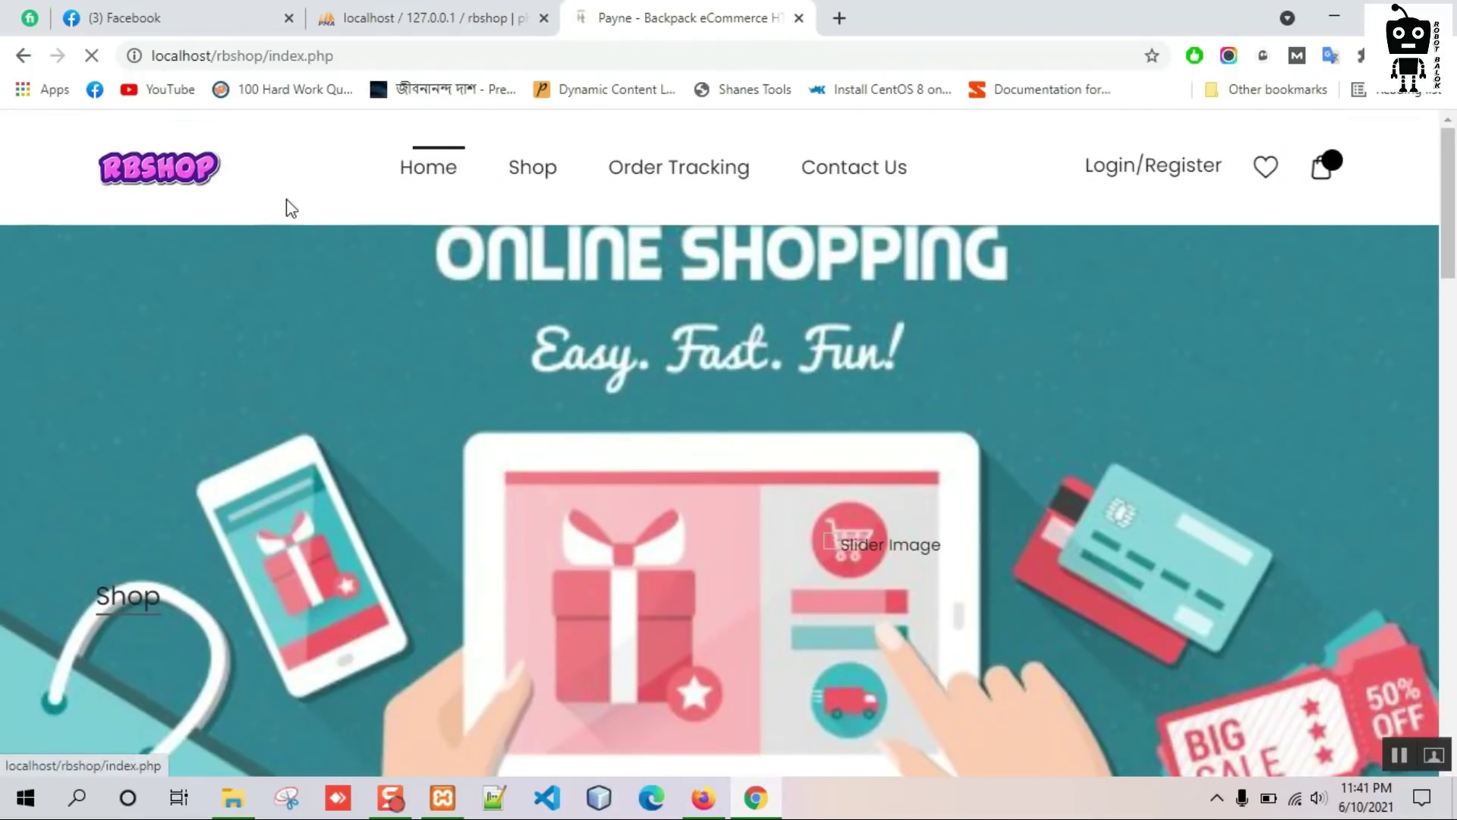
pyautogui.scroll(-3, 664, 426)
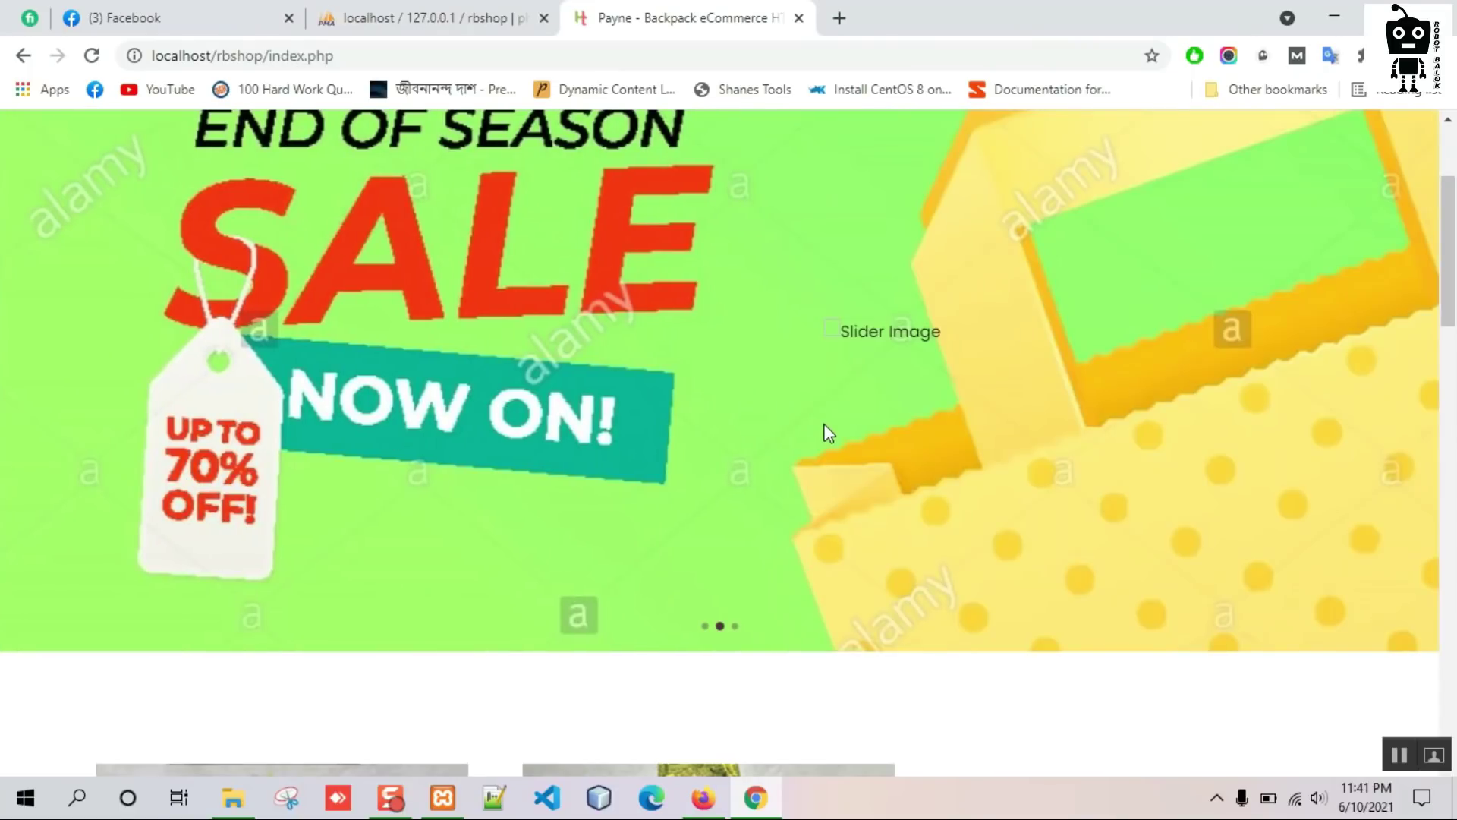
pyautogui.scroll(1, 255, 456)
pyautogui.scroll(1, 228, 418)
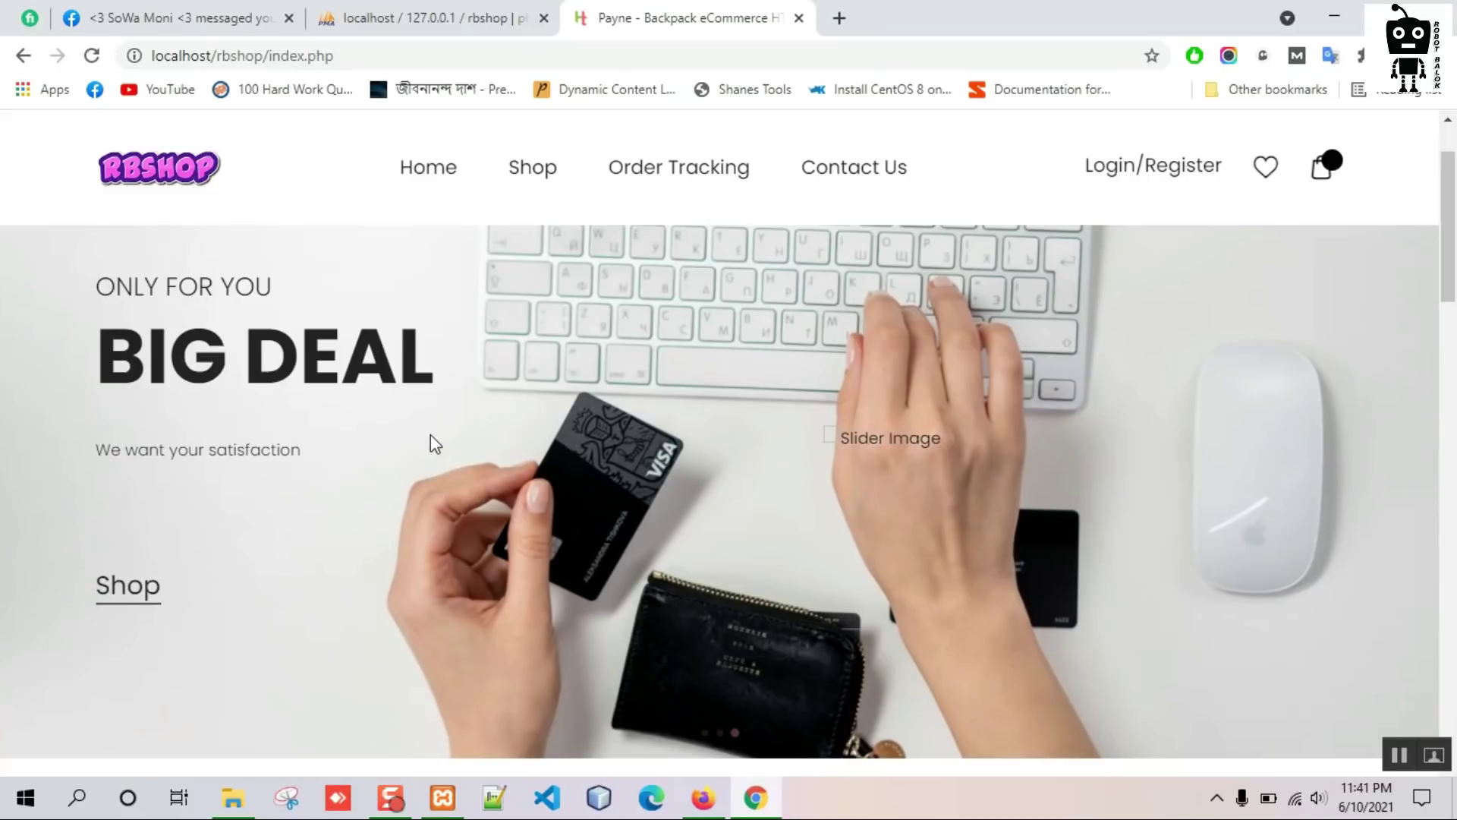
pyautogui.scroll(-6, 494, 448)
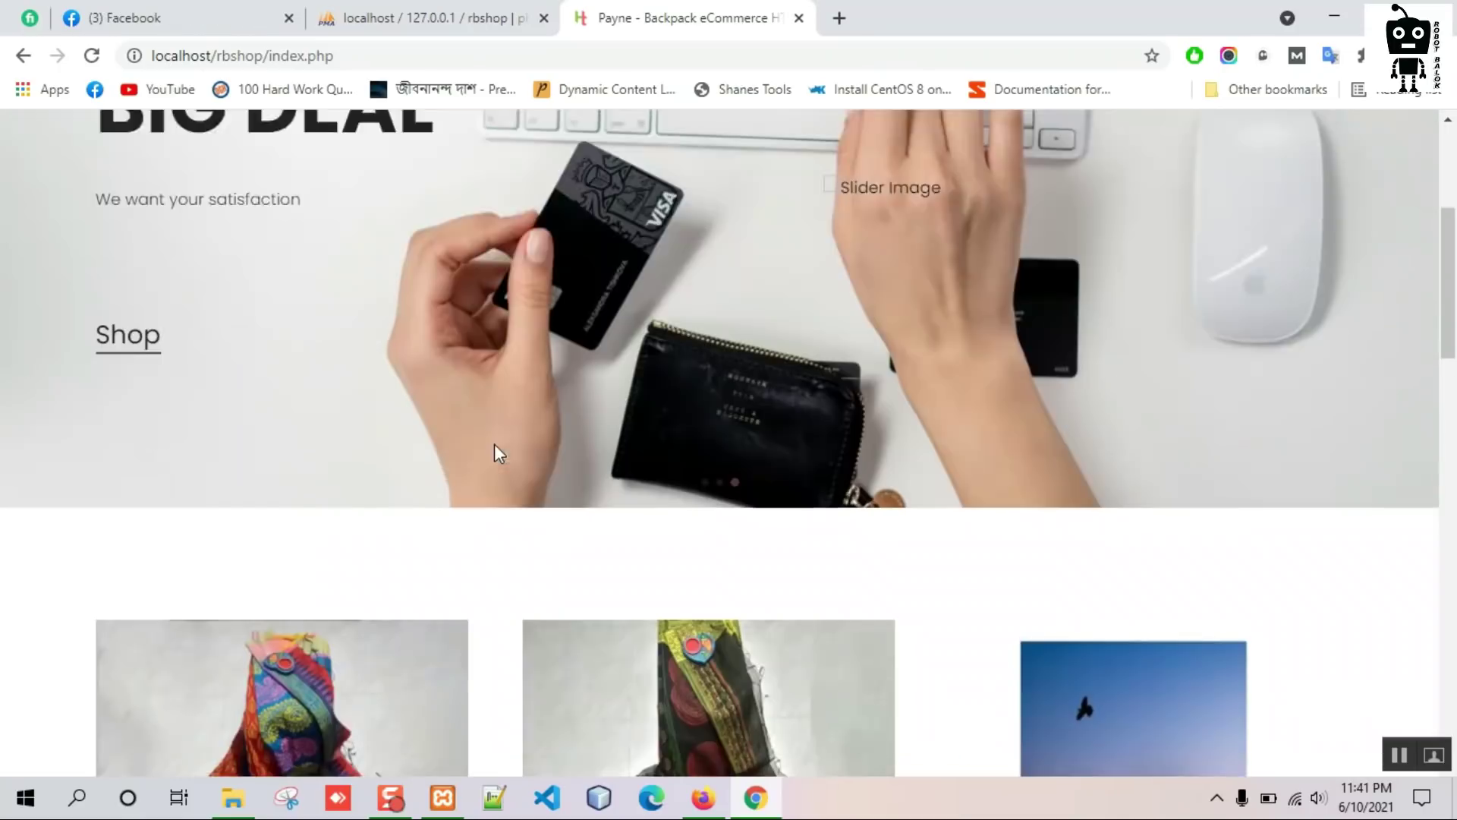
pyautogui.scroll(6, 357, 424)
pyautogui.scroll(-4, 651, 691)
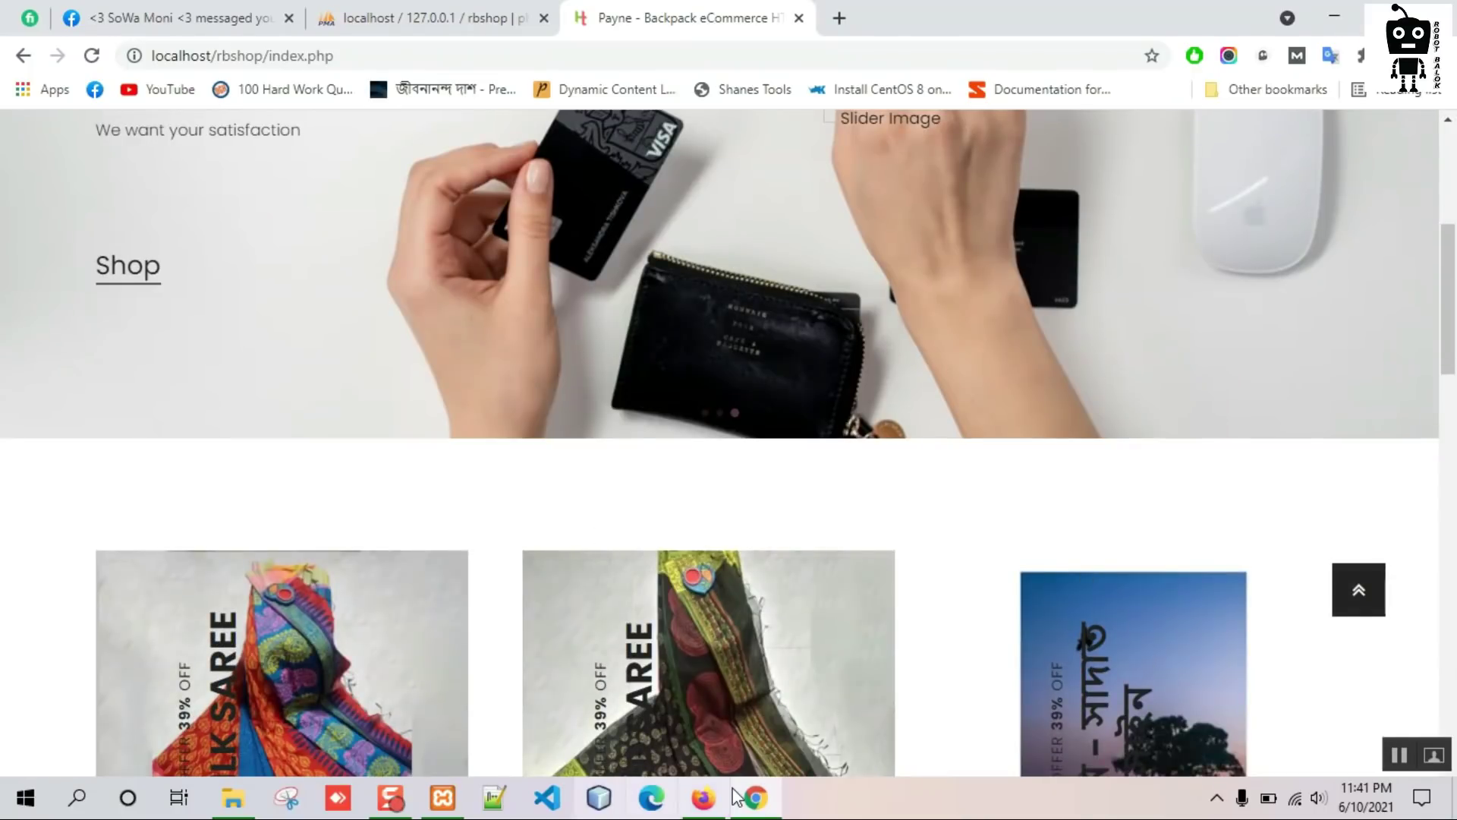
pyautogui.click(704, 797)
pyautogui.scroll(5, 334, 524)
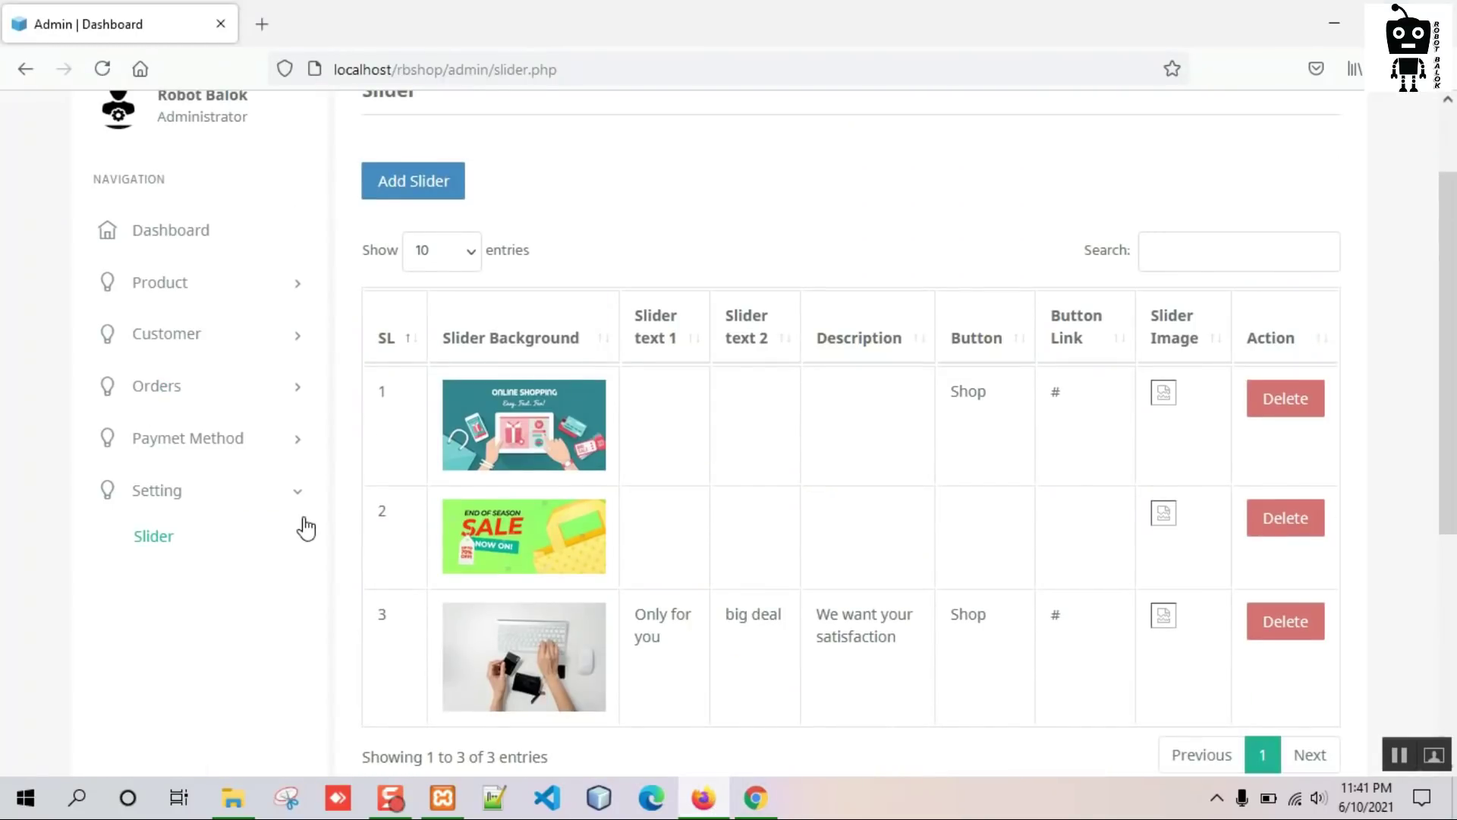
# Add a product category named 'Others' and confirm it in the category list.
pyautogui.click(248, 399)
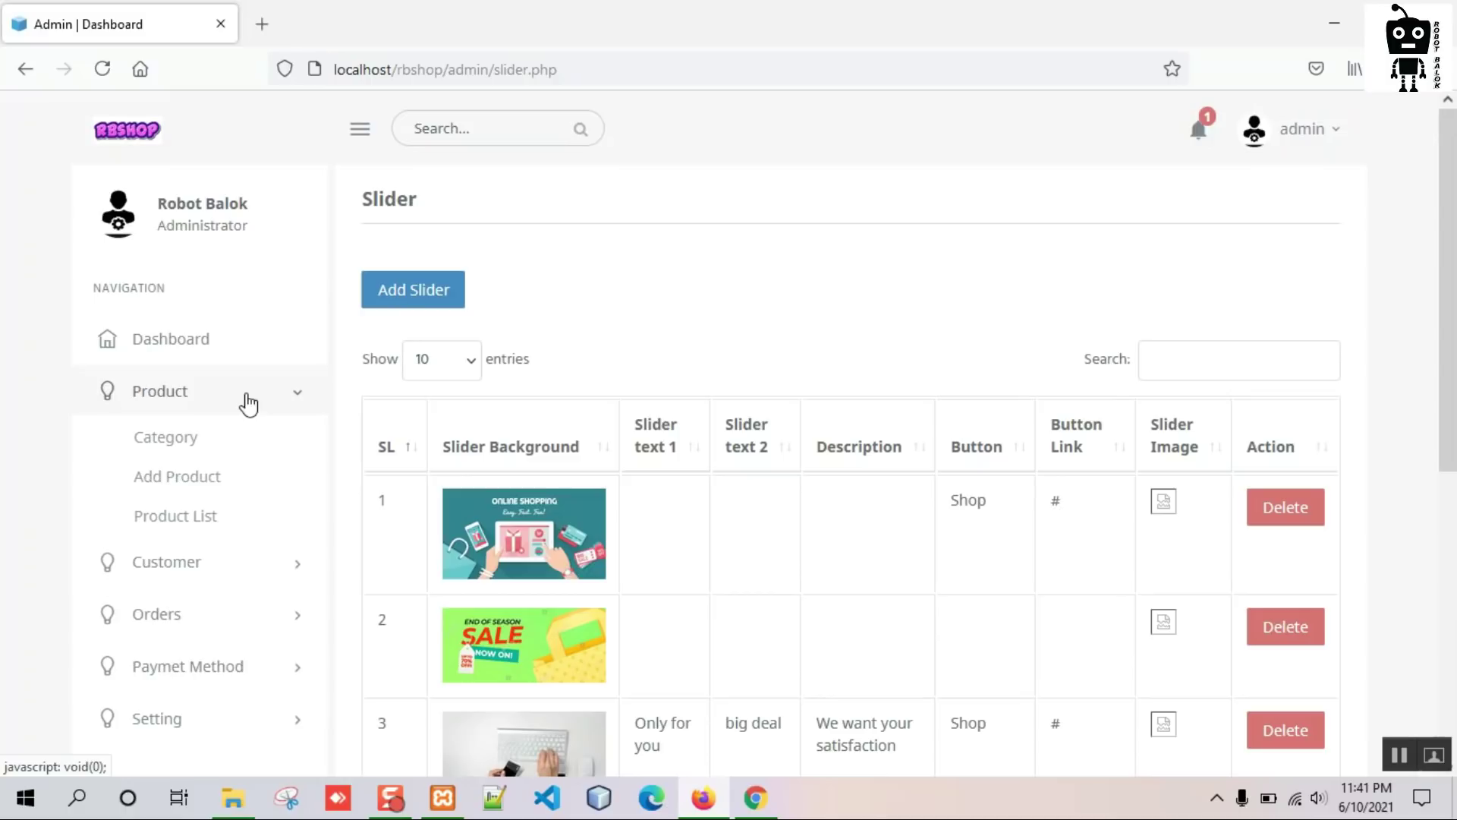
pyautogui.click(165, 440)
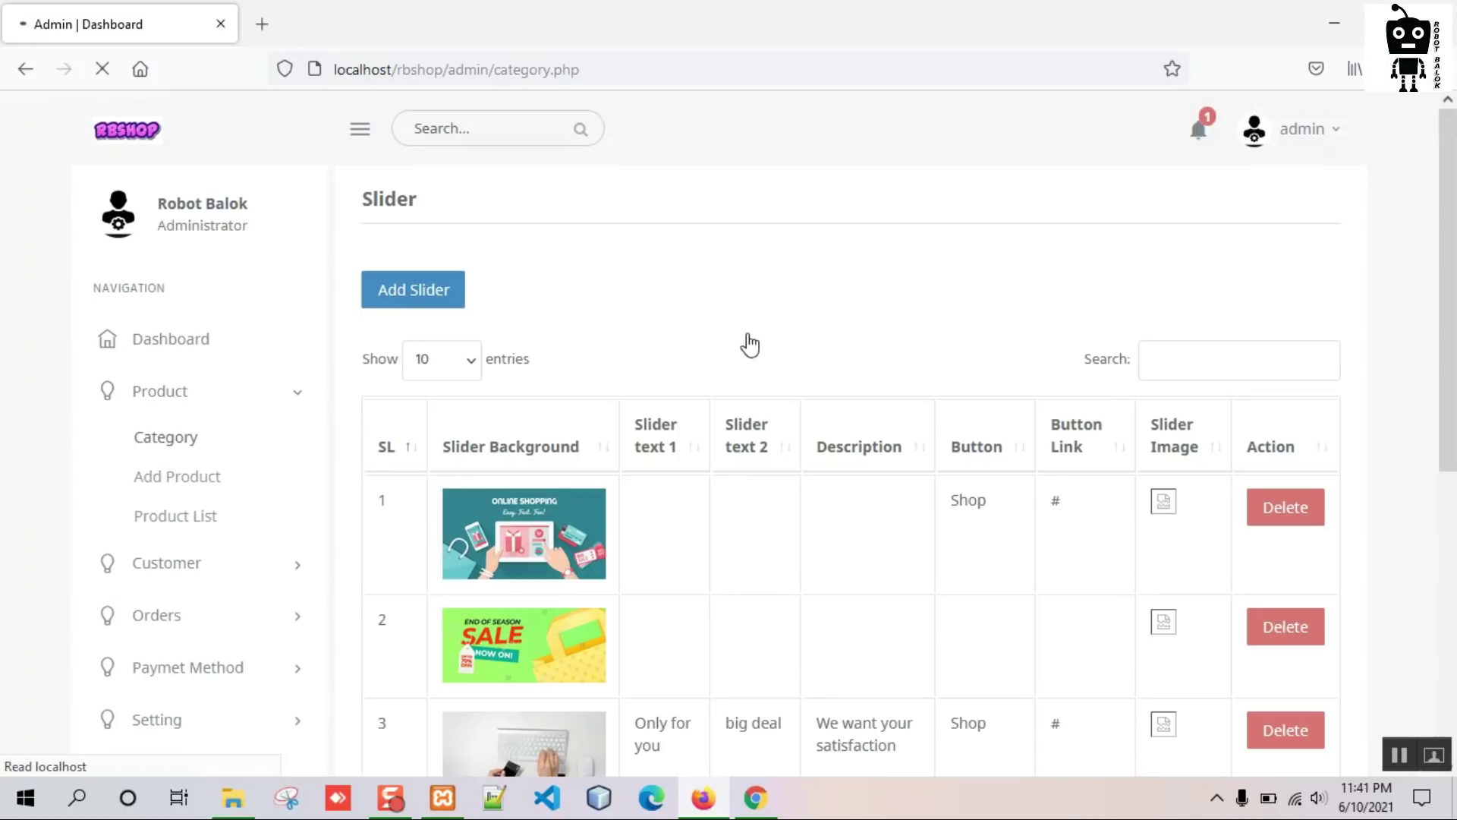
pyautogui.scroll(-3, 752, 339)
pyautogui.scroll(3, 604, 440)
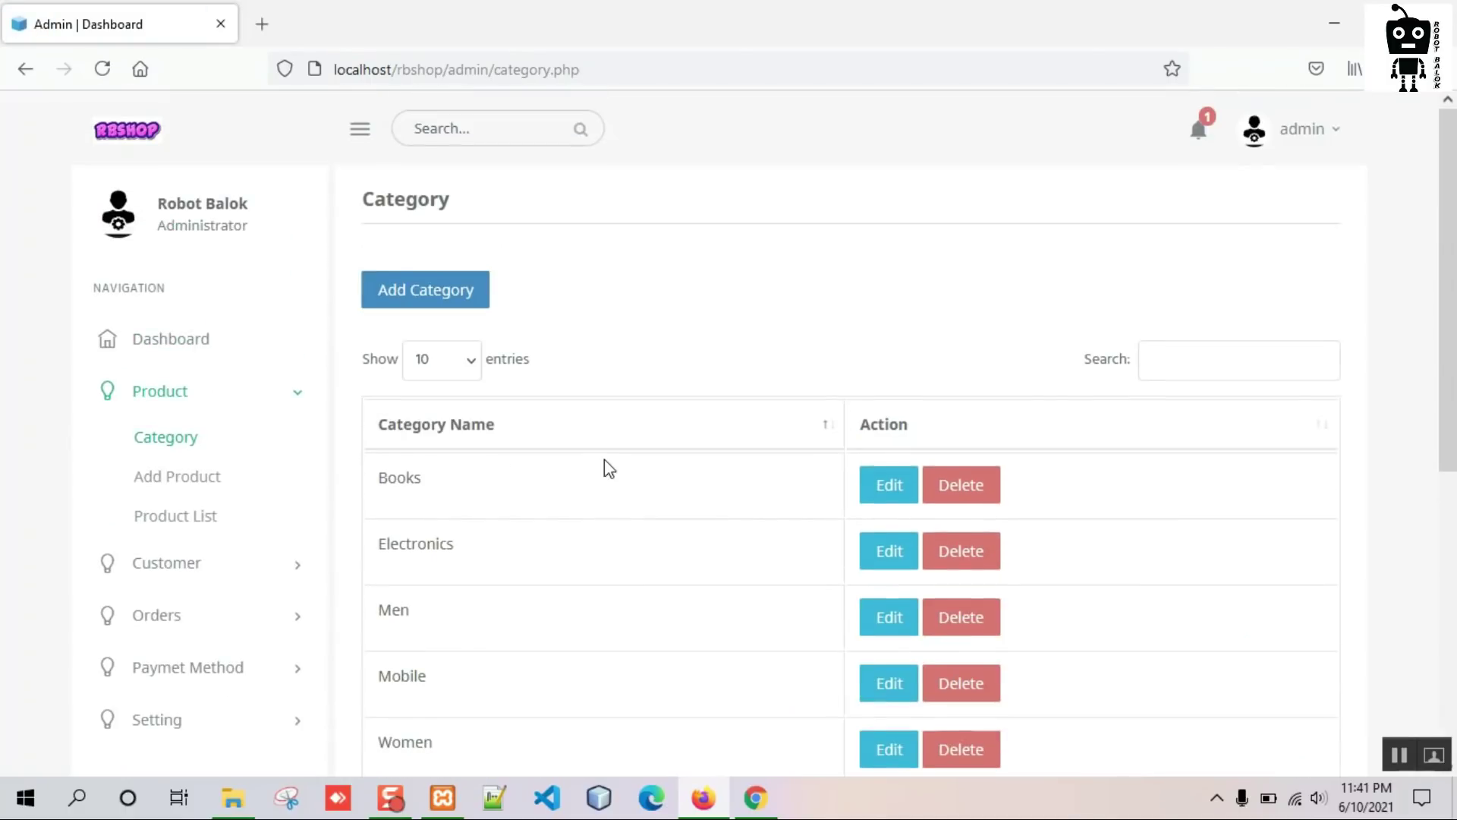
pyautogui.click(440, 298)
pyautogui.click(479, 385)
pyautogui.write('Others')
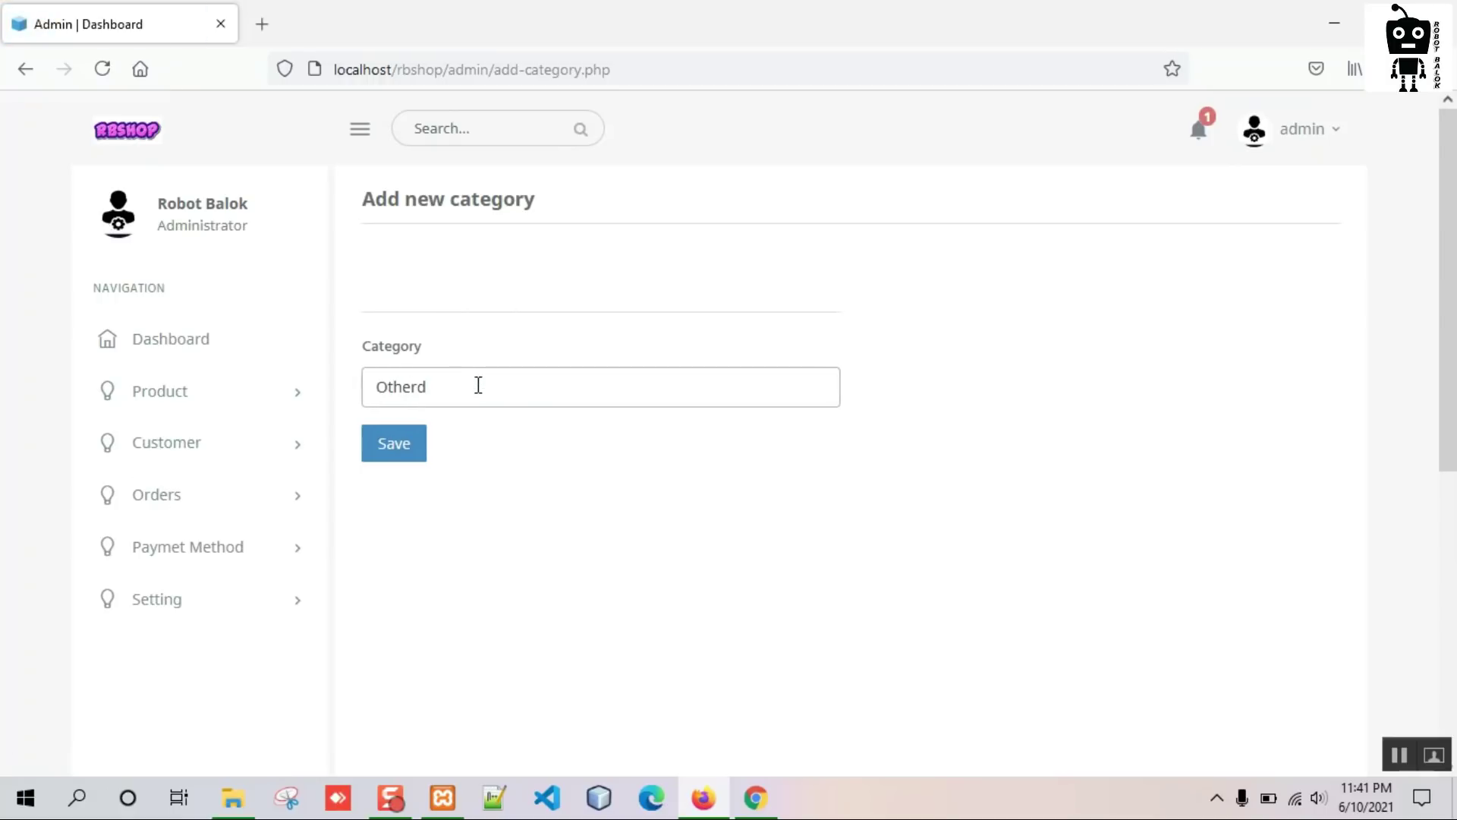
pyautogui.click(413, 454)
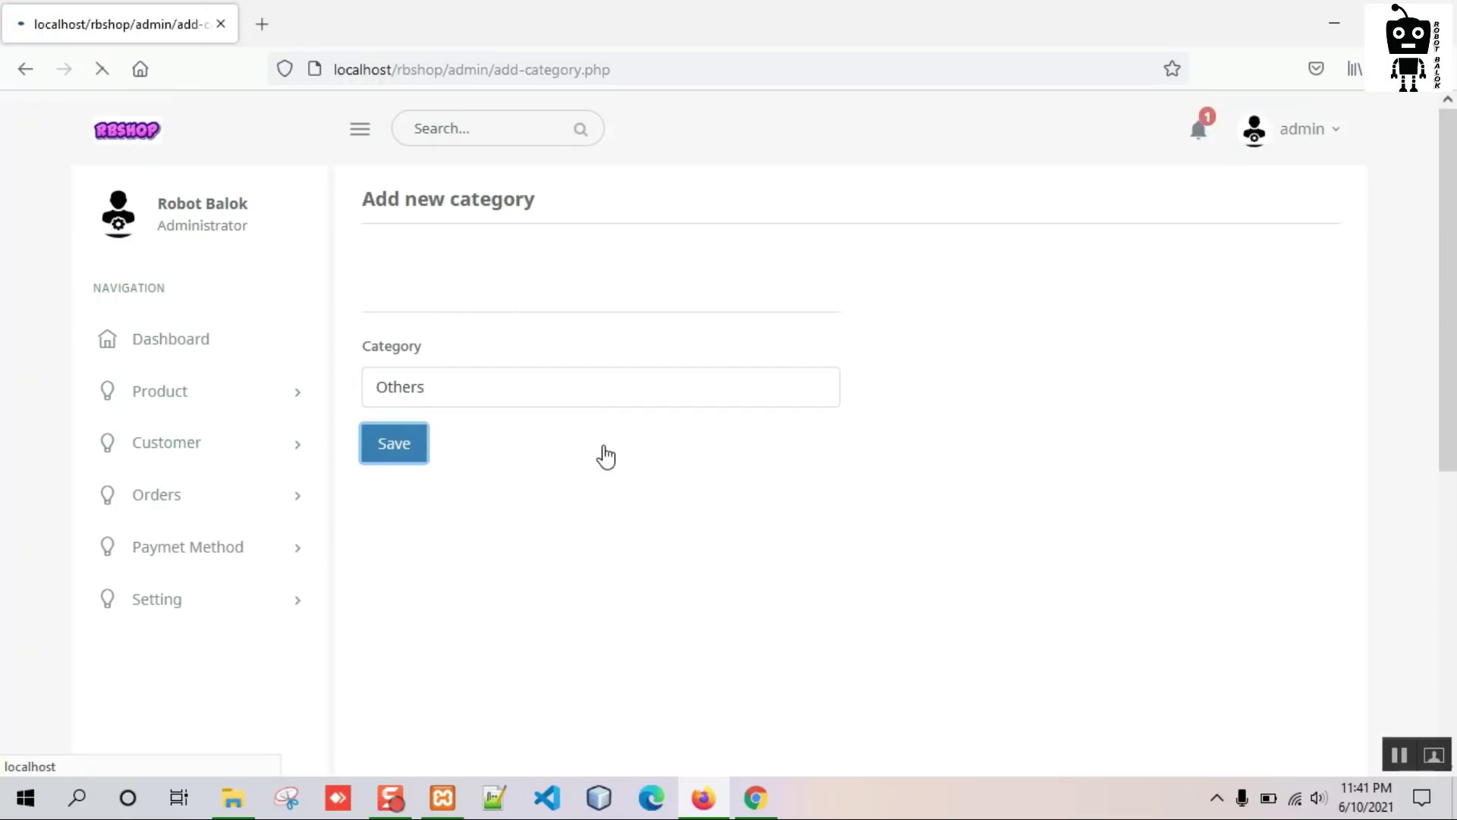
pyautogui.click(240, 410)
pyautogui.click(176, 437)
pyautogui.scroll(-3, 607, 456)
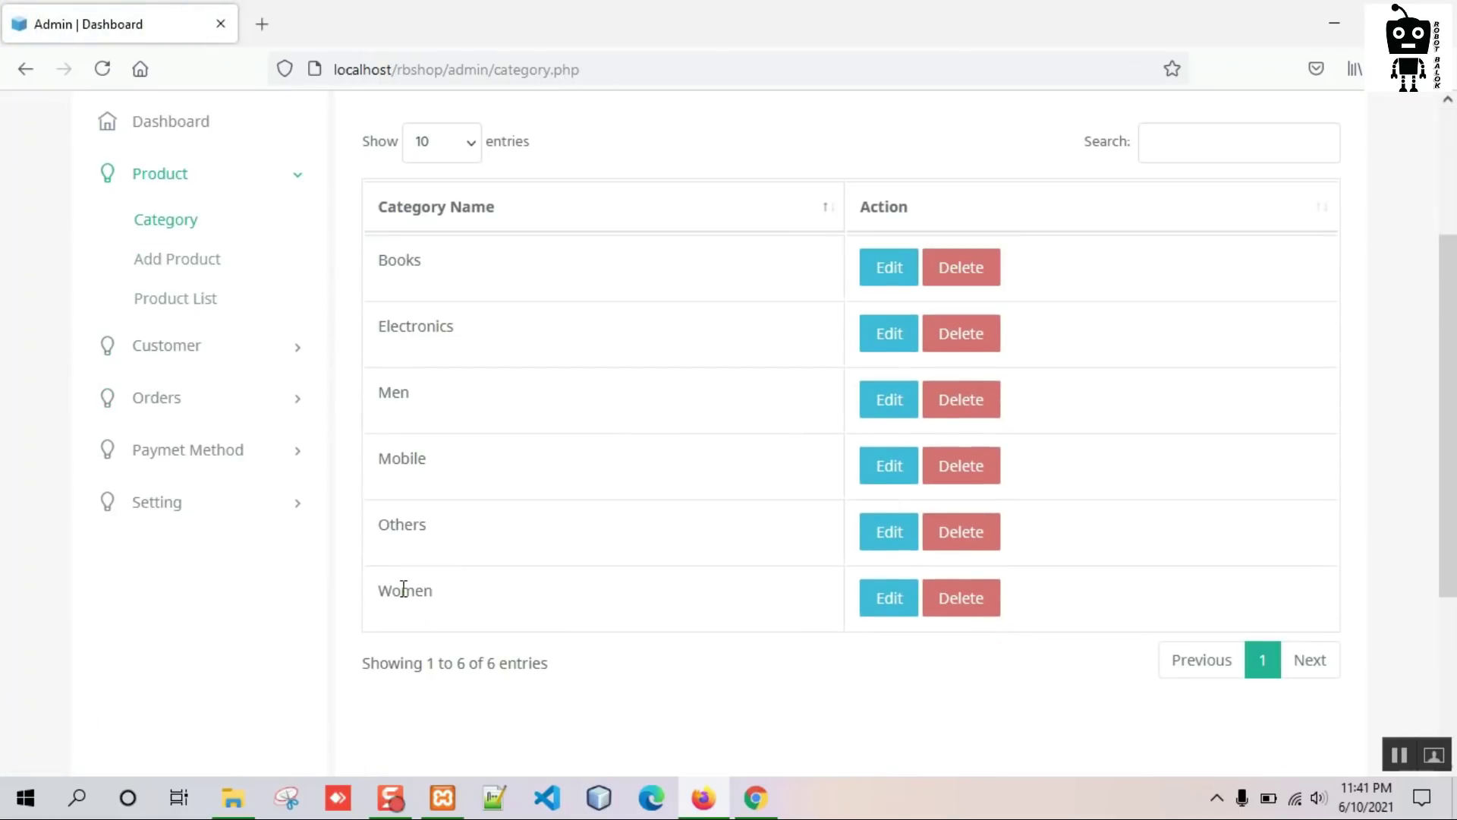
# Load localhost/rbshop/ to see Others under the Shop menu, then open the Add Product form.
pyautogui.click(770, 803)
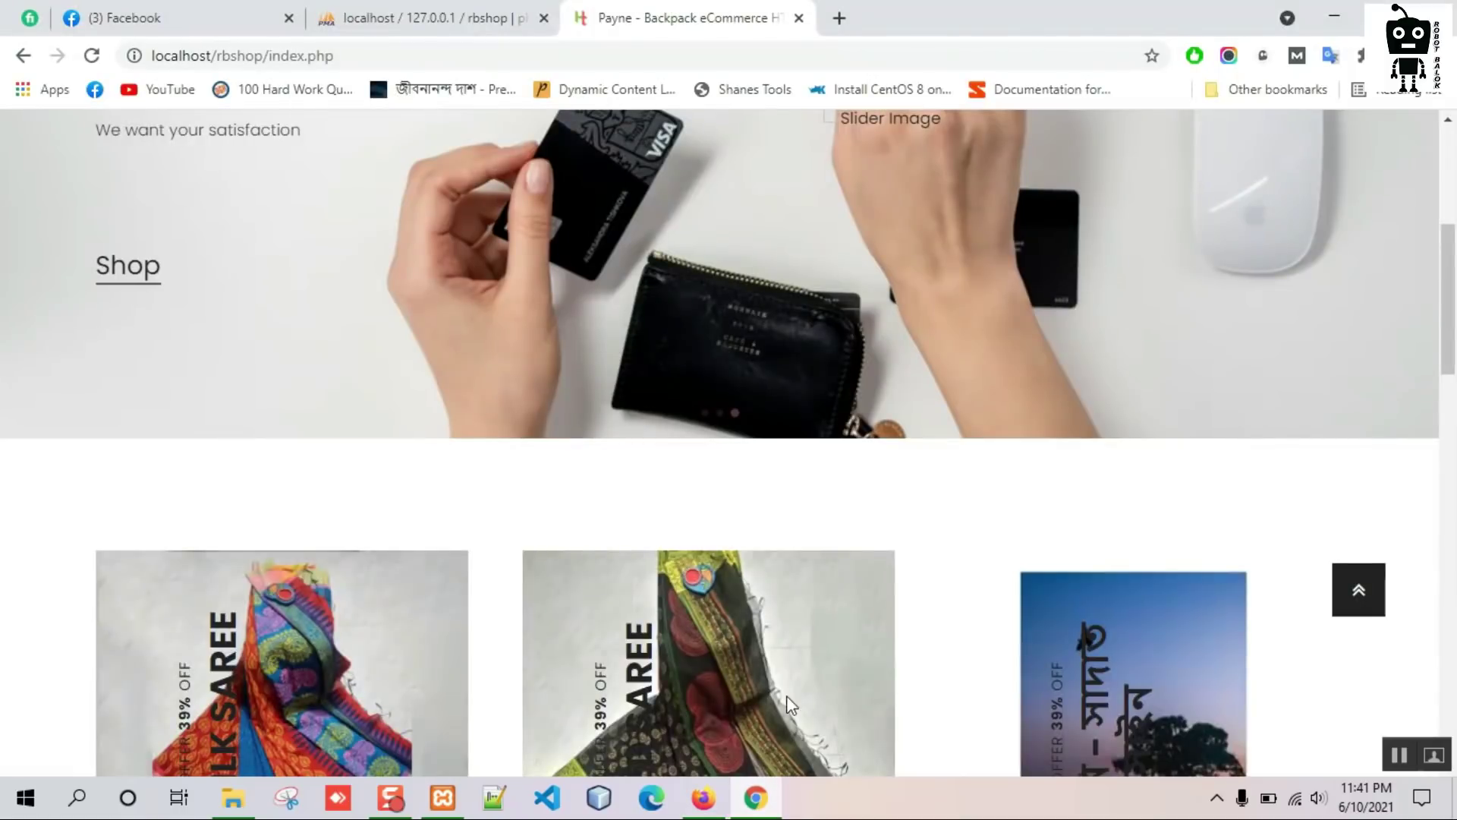
pyautogui.scroll(6, 546, 455)
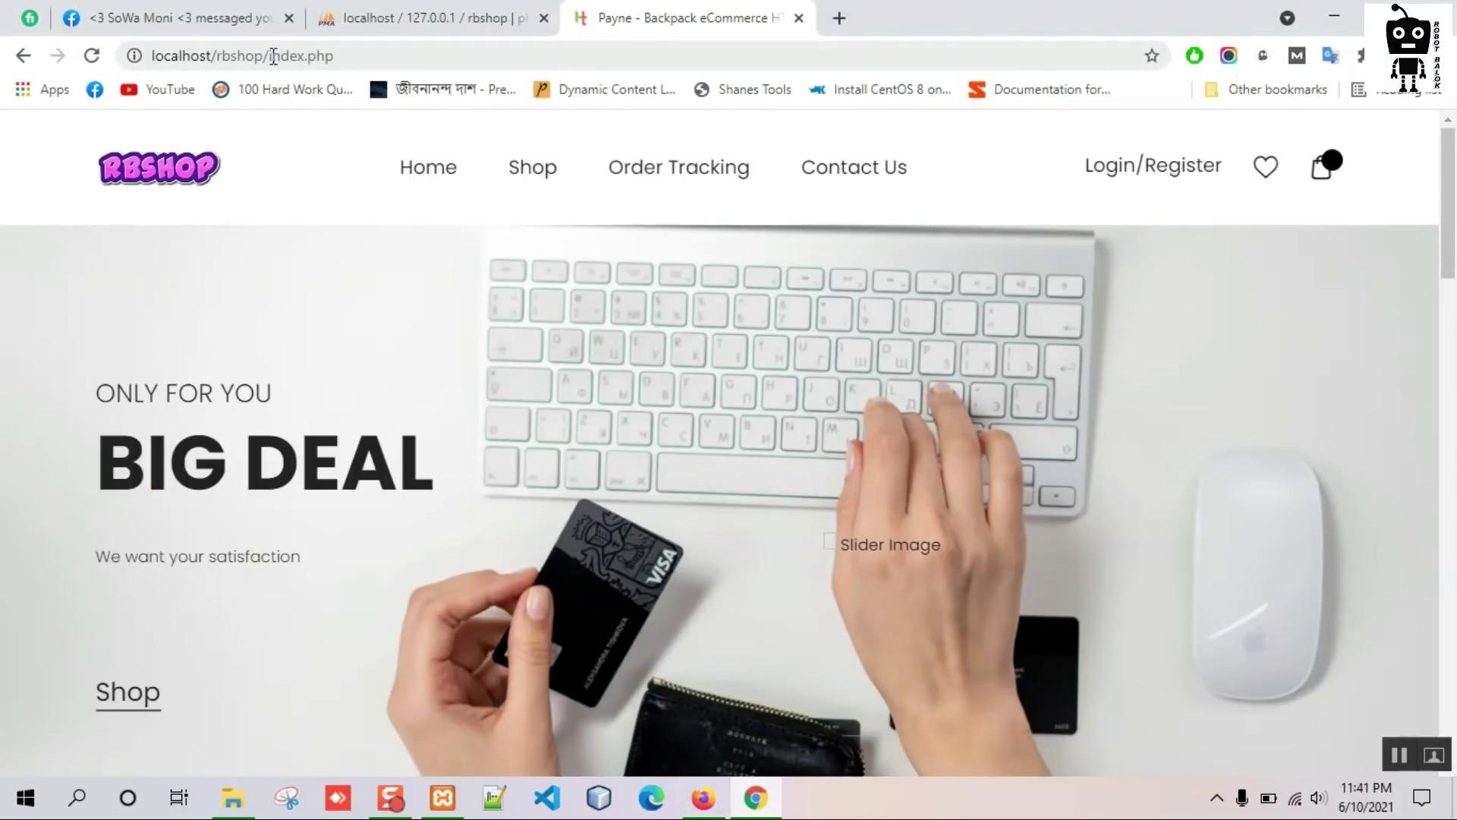
pyautogui.moveTo(272, 55); pyautogui.dragTo(678, 80)
pyautogui.press('BackSpace')
pyautogui.press('Return')
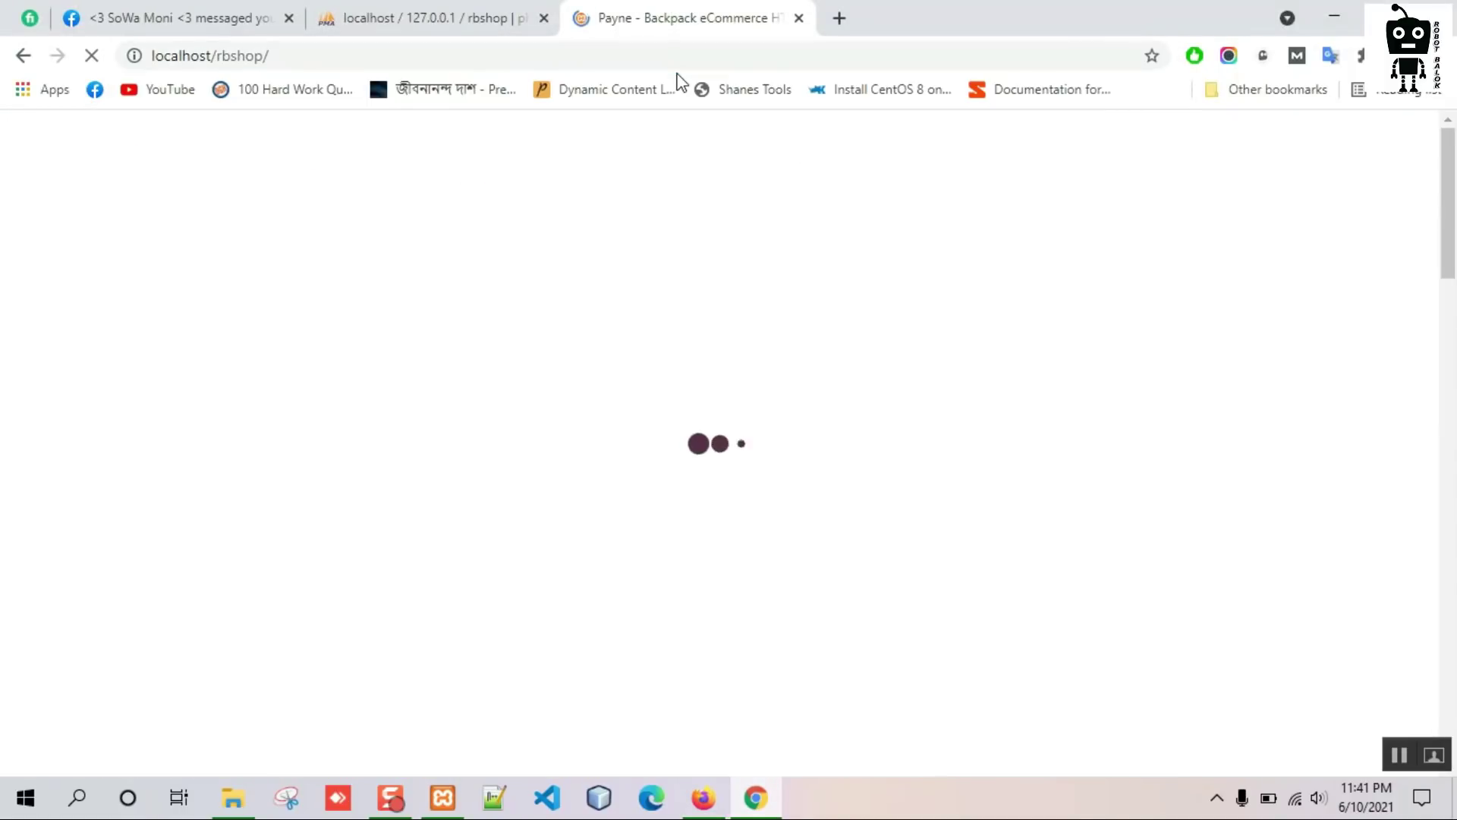
pyautogui.moveTo(542, 177)
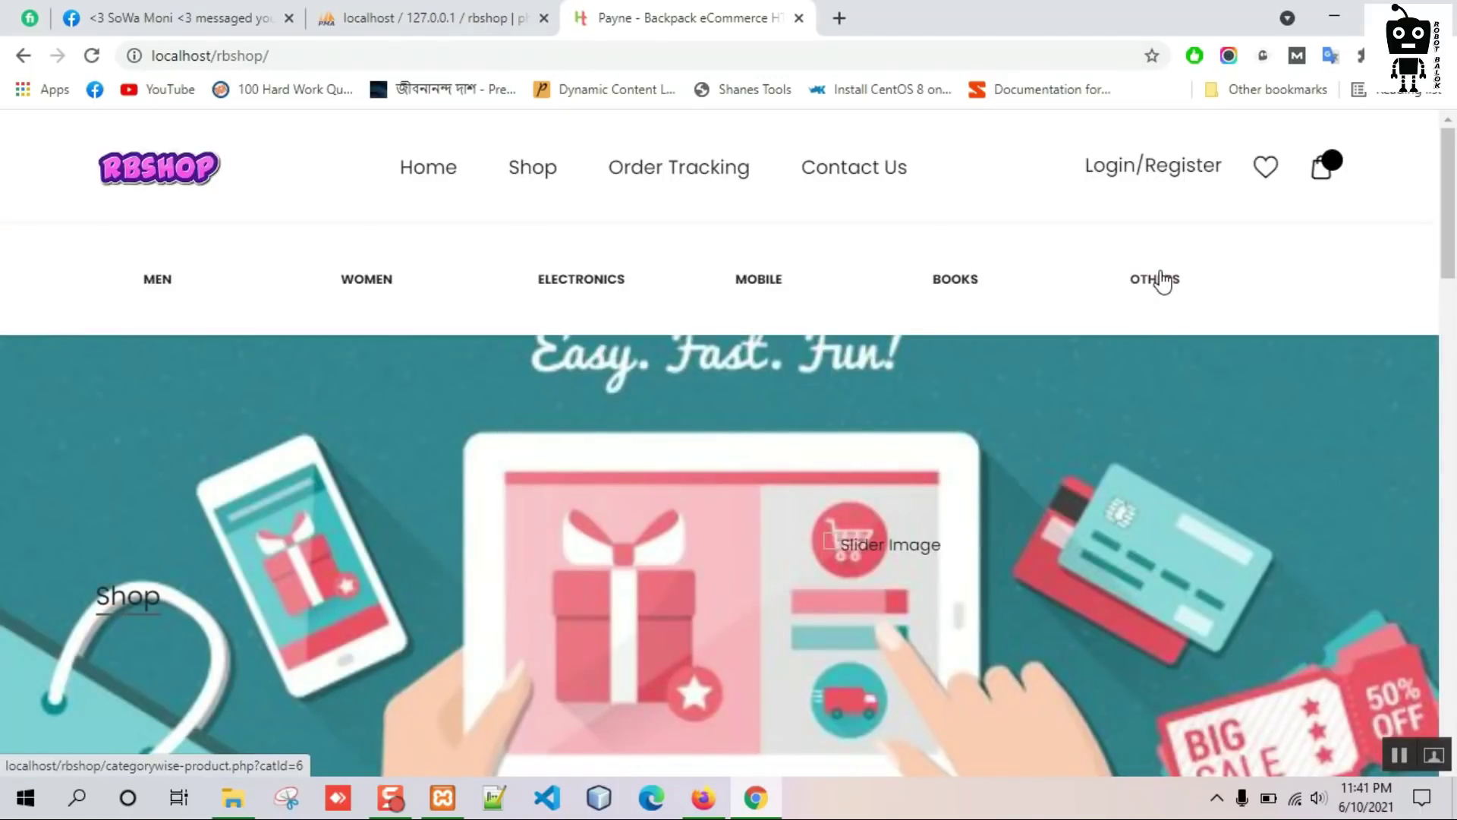
pyautogui.click(703, 801)
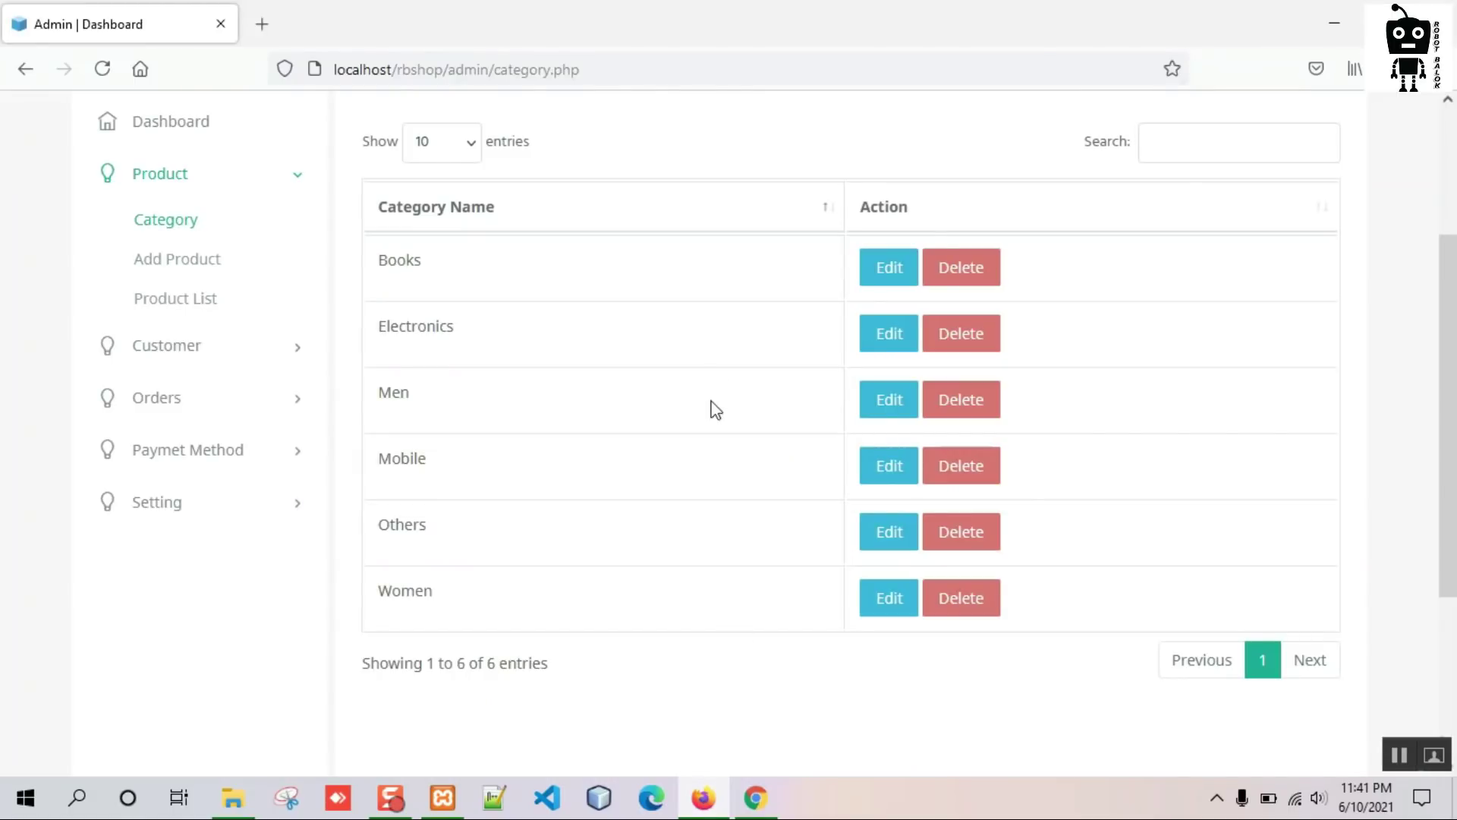
pyautogui.click(165, 262)
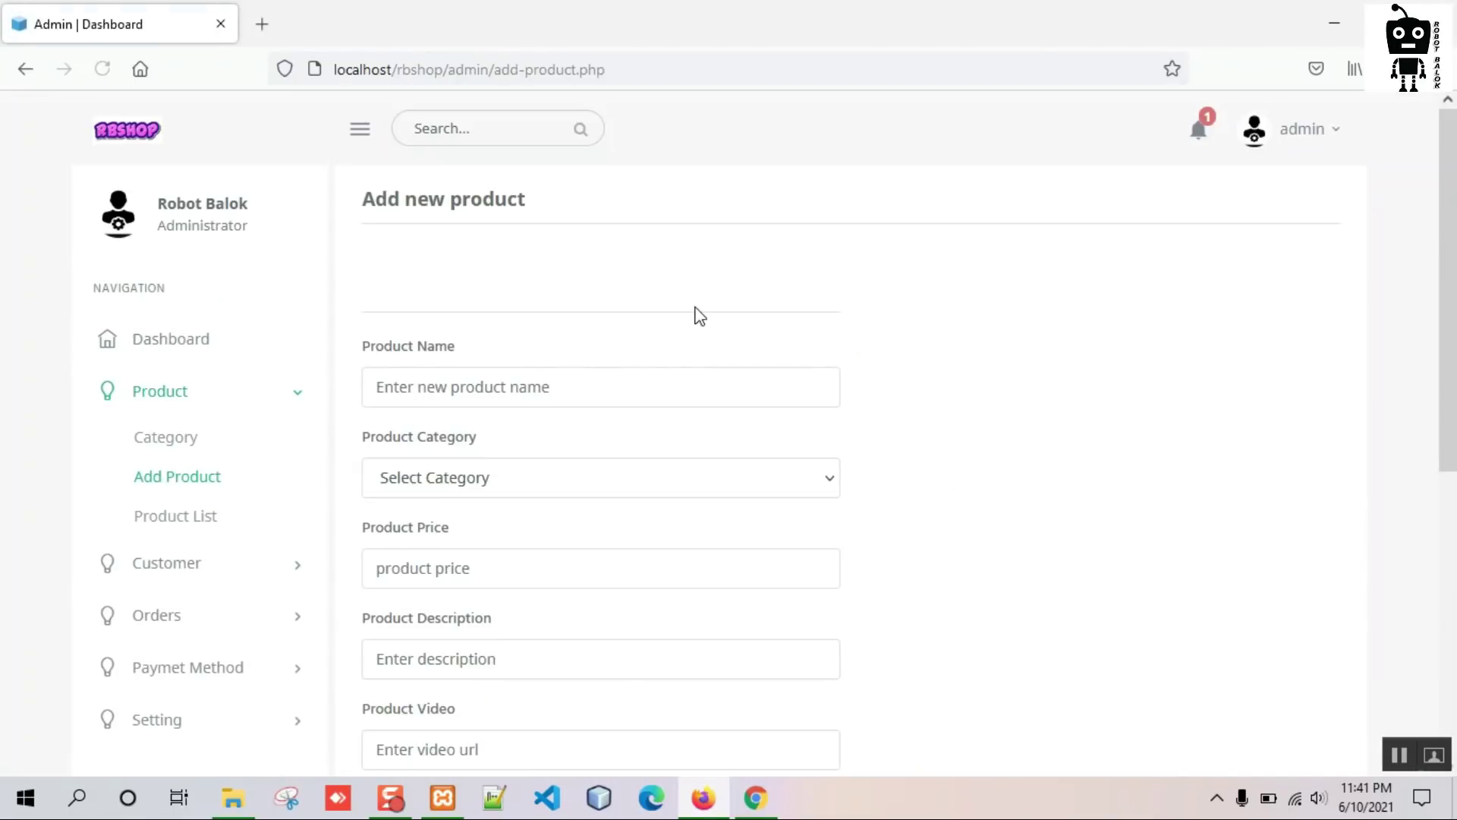
# Enter product name 'Super fan', category Electronics, price 1000 and description 'super fan description.'.
pyautogui.click(543, 369)
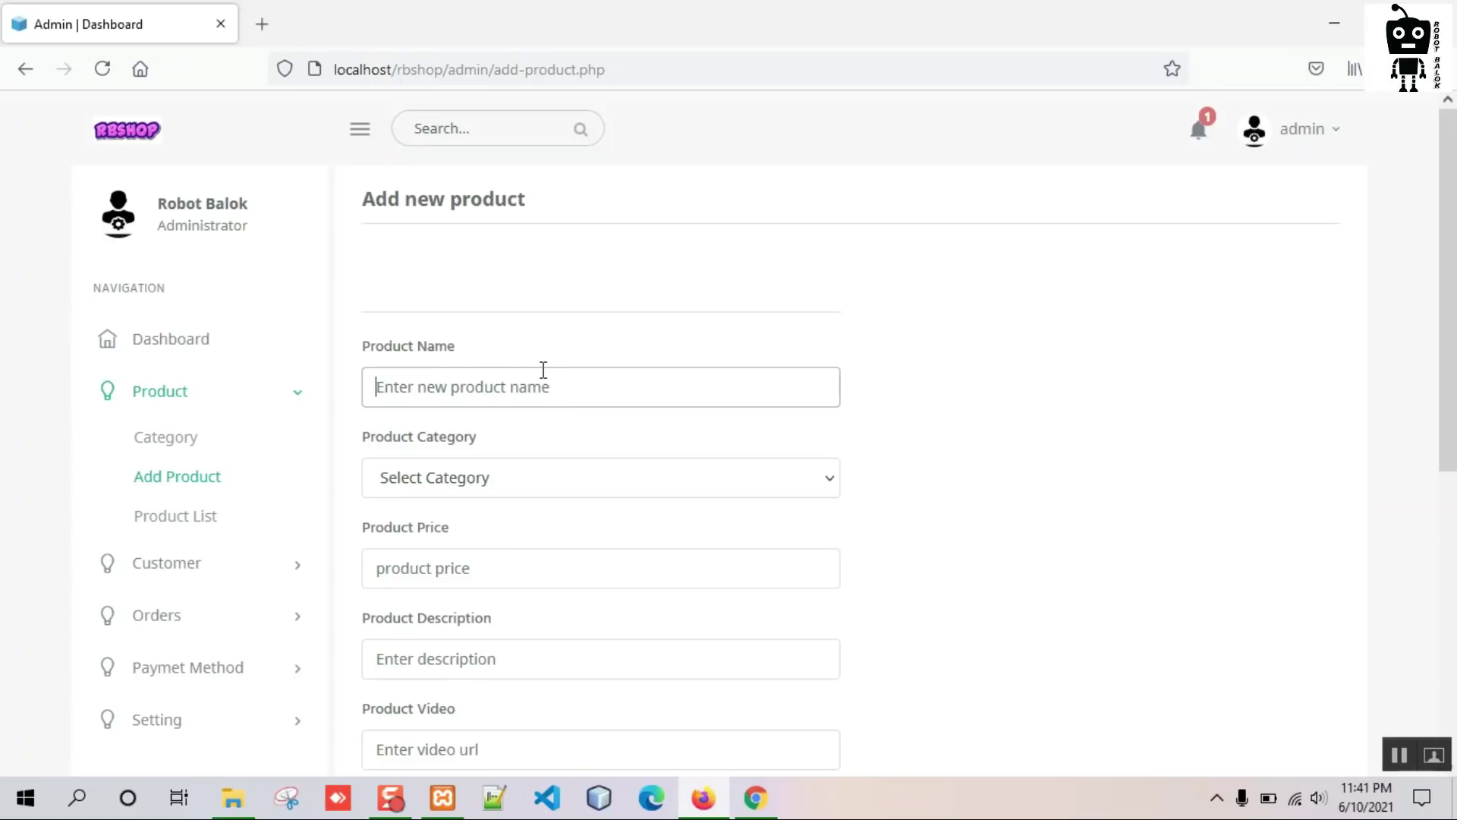
pyautogui.write('Super fan')
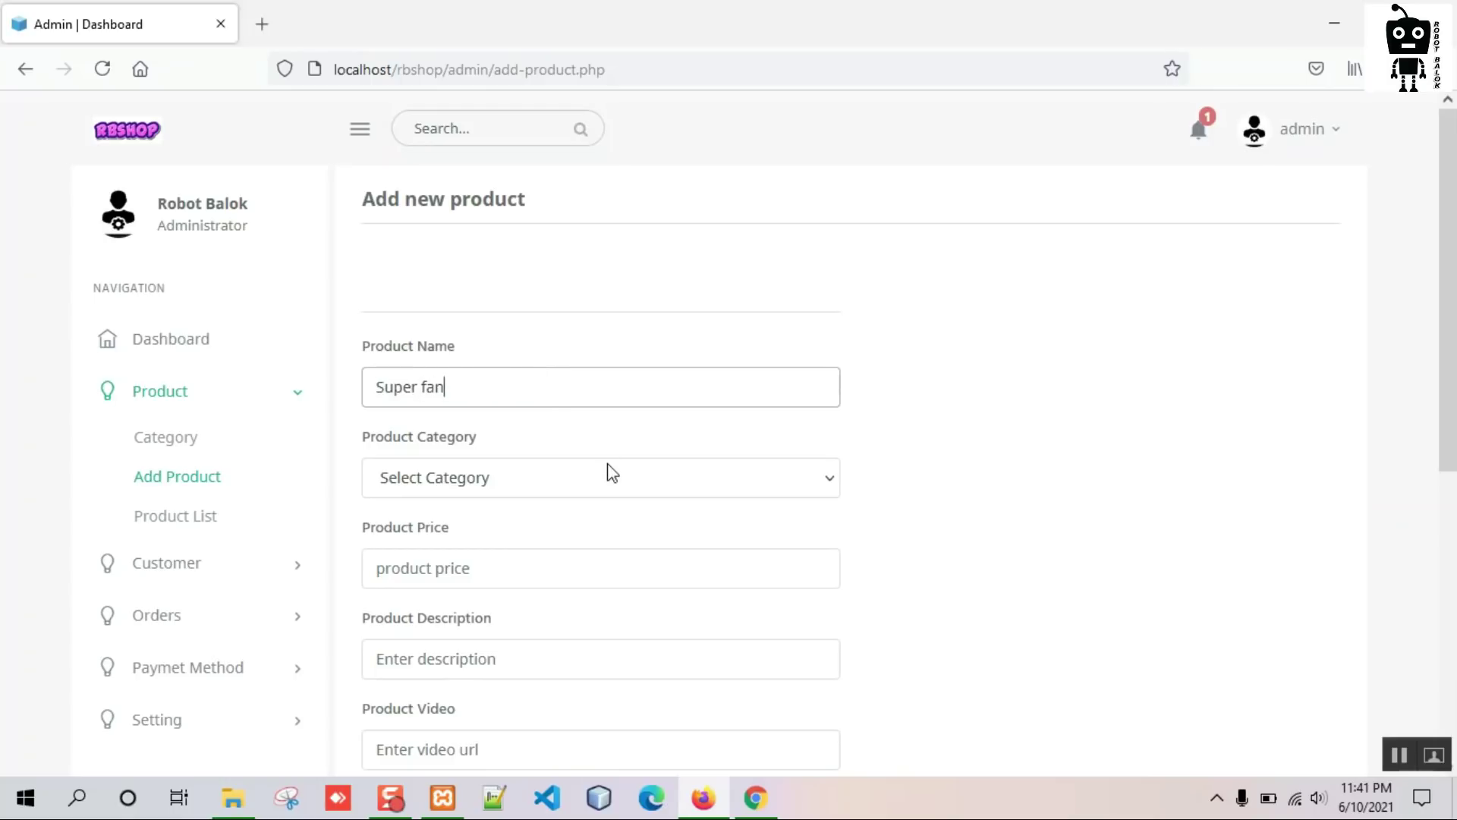
pyautogui.click(612, 472)
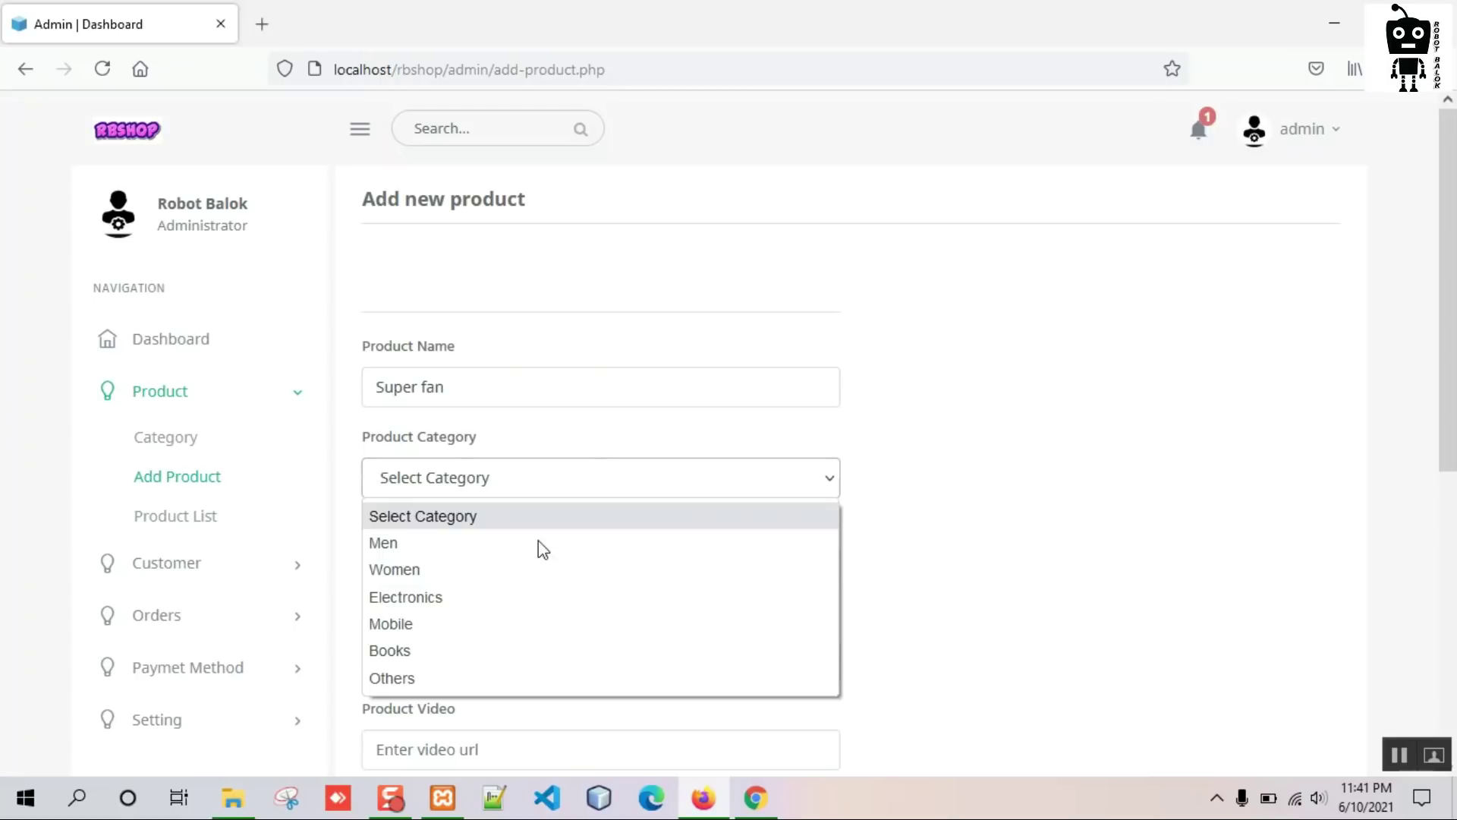
pyautogui.click(448, 598)
pyautogui.scroll(-2, 491, 454)
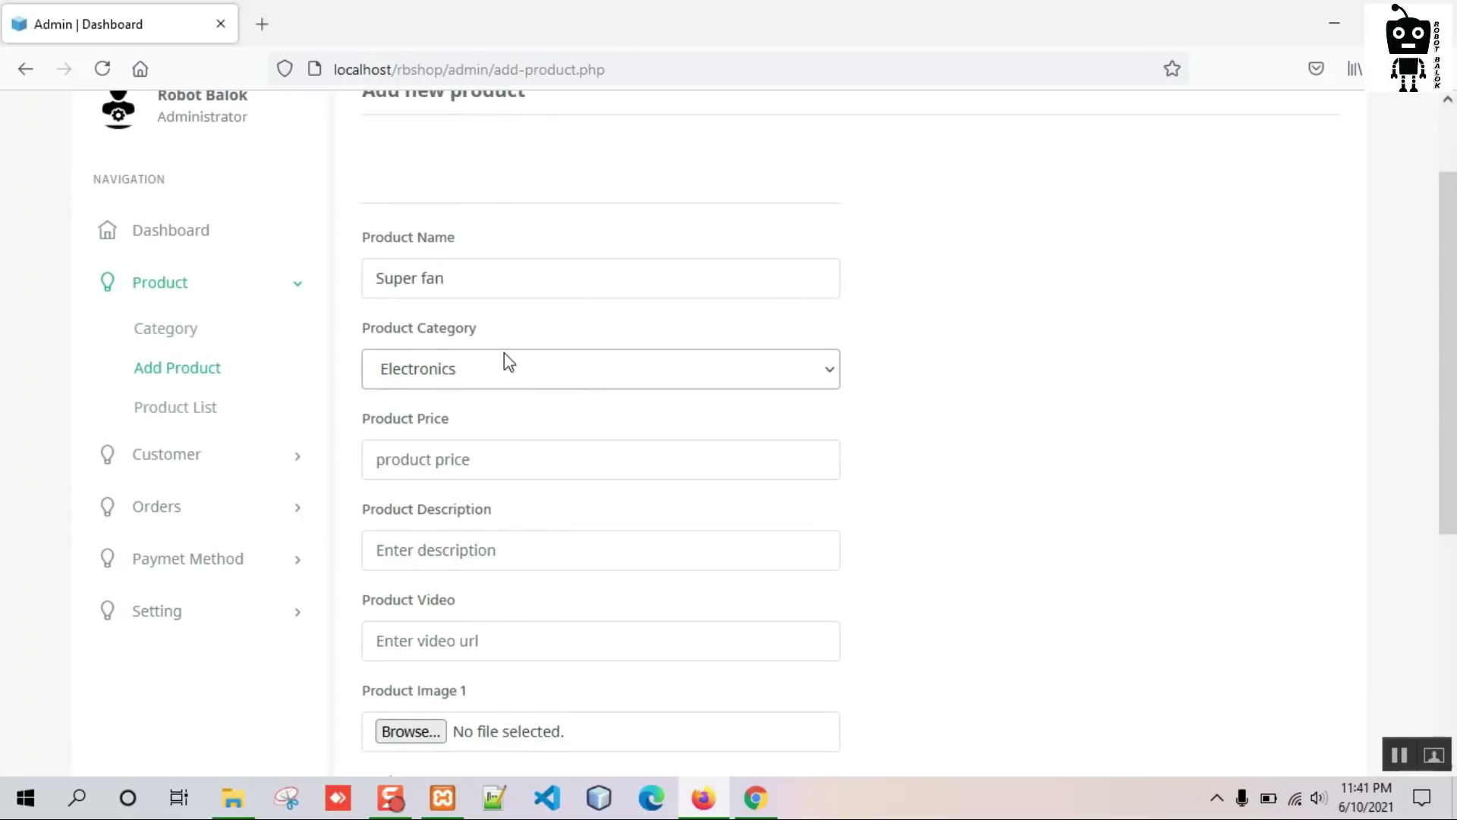
pyautogui.click(483, 470)
pyautogui.write('1')
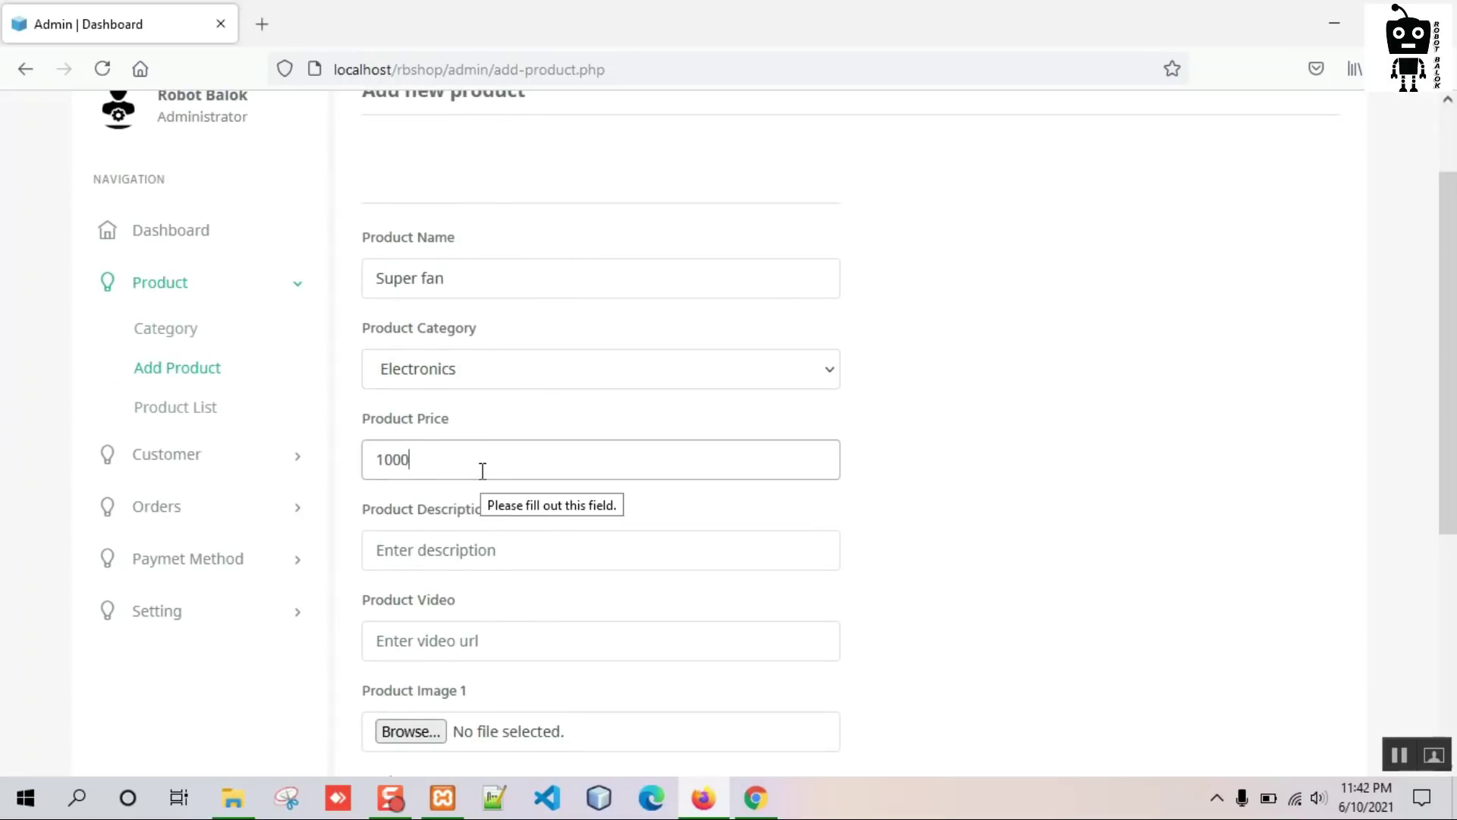
pyautogui.write('000')
pyautogui.click(443, 563)
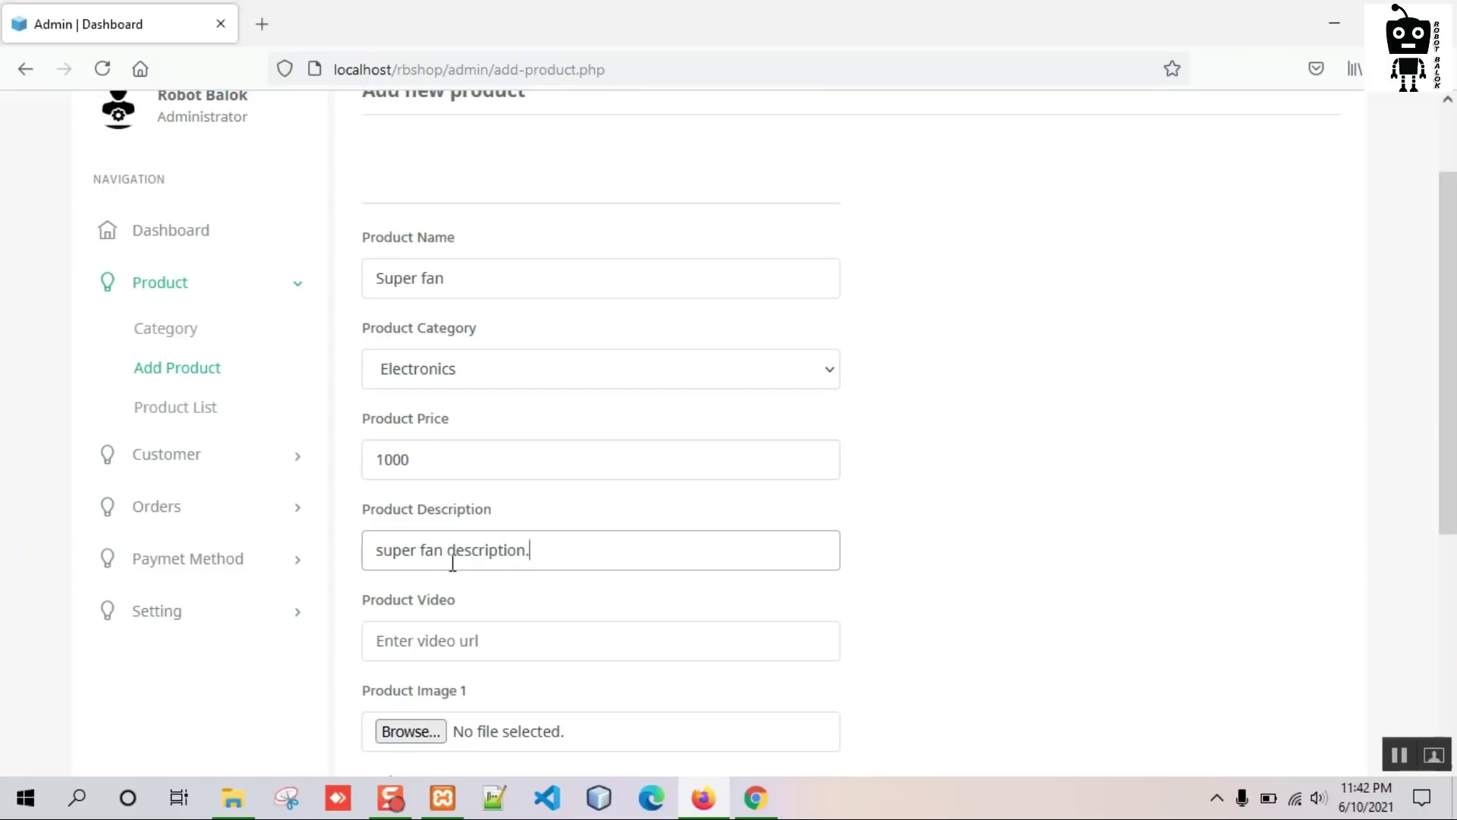
pyautogui.scroll(-2, 586, 513)
pyautogui.click(438, 535)
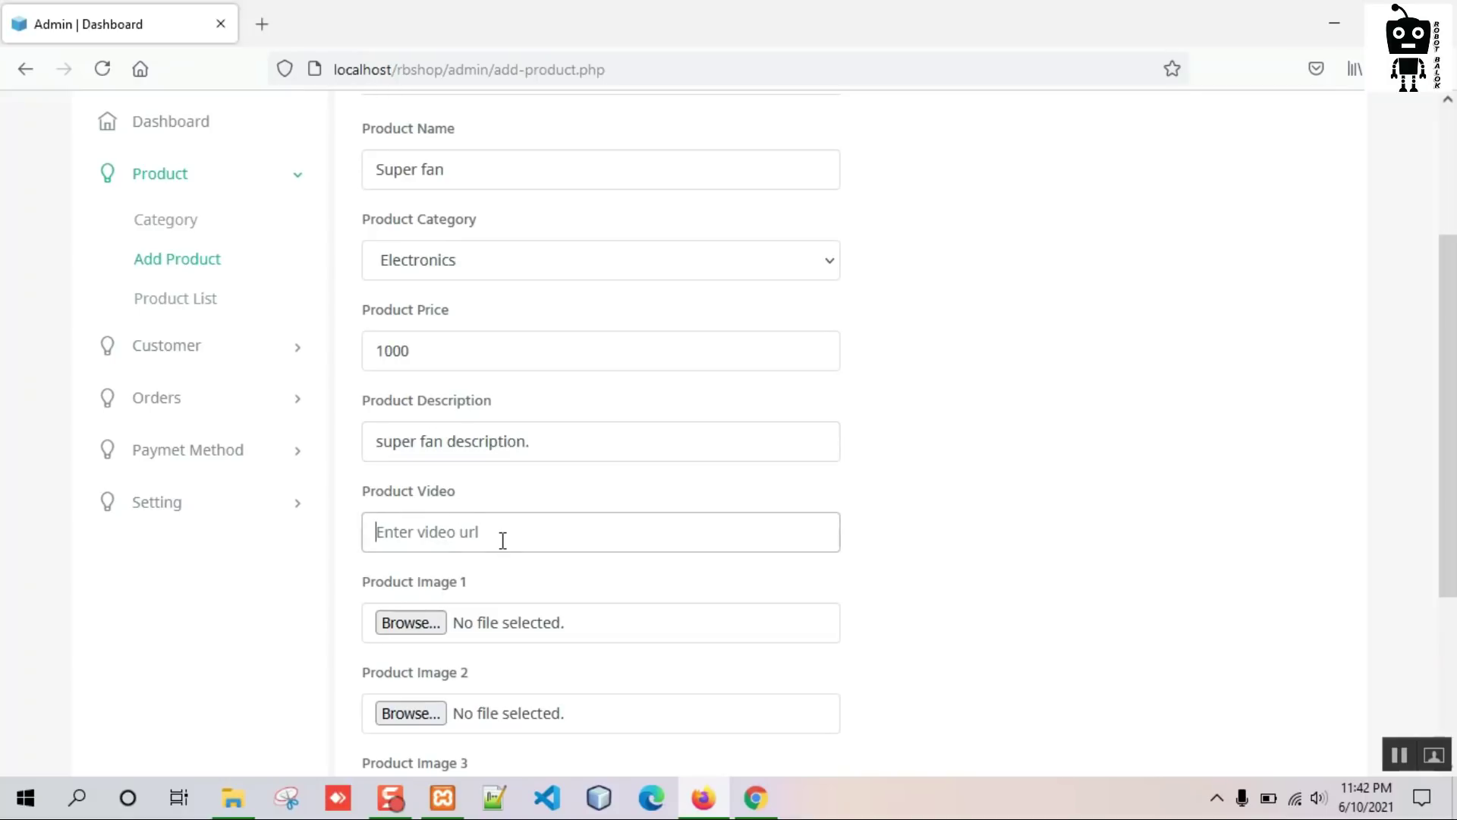
# Copy the URL of the channel's part-0 'E commerce website in Object oriented php' video.
pyautogui.click(755, 797)
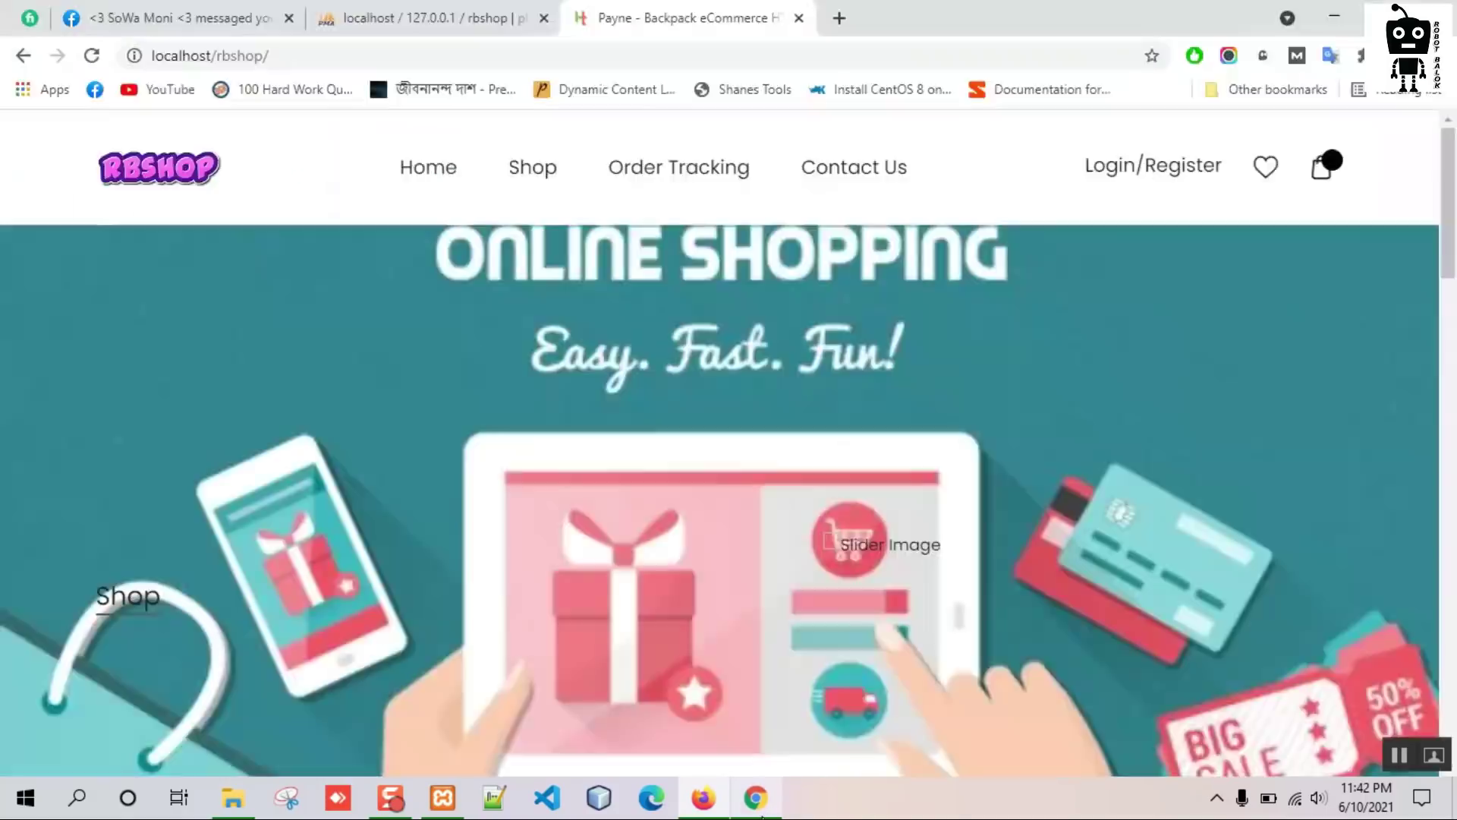
pyautogui.click(839, 18)
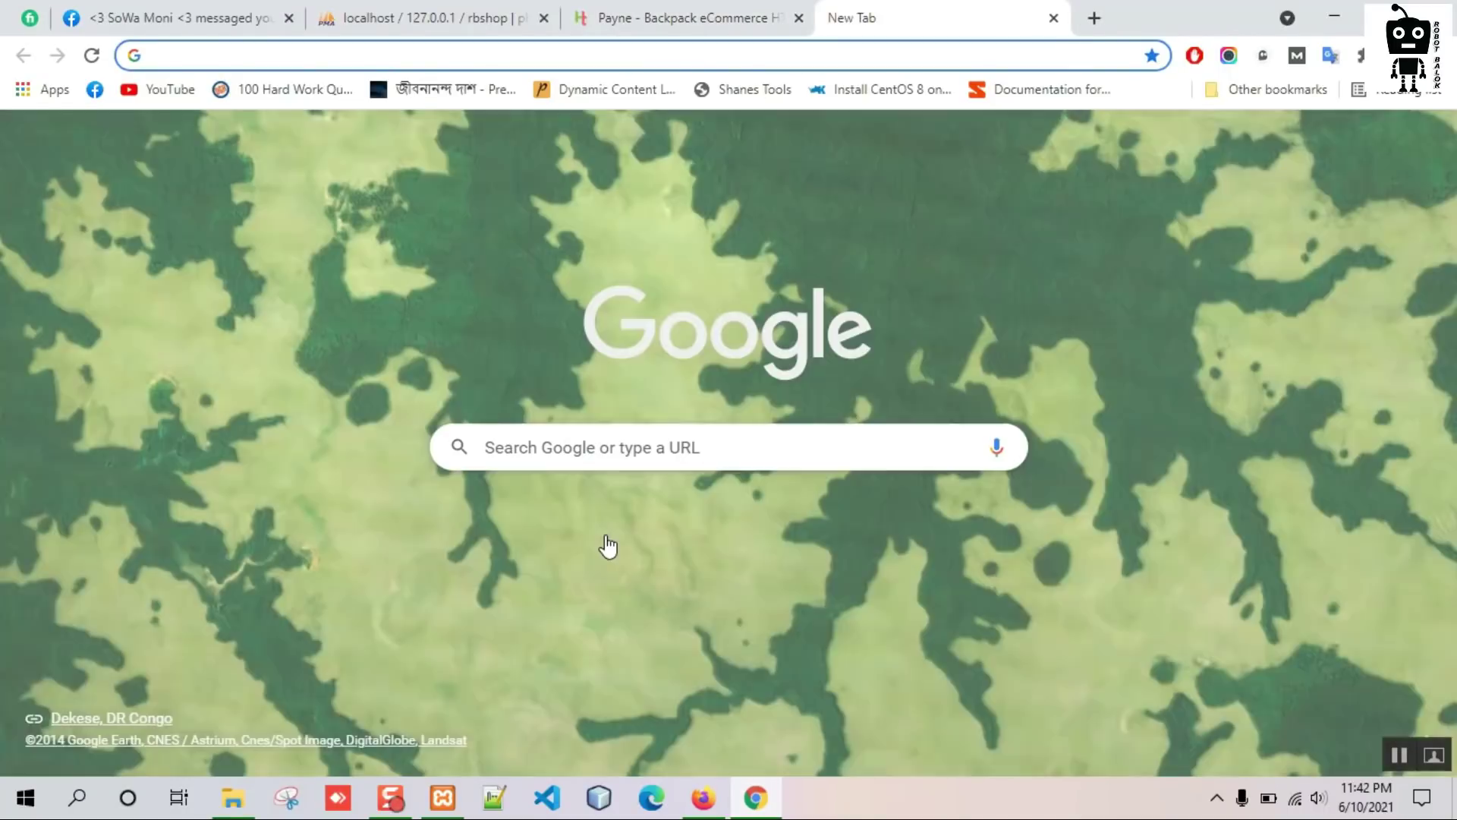
pyautogui.click(606, 543)
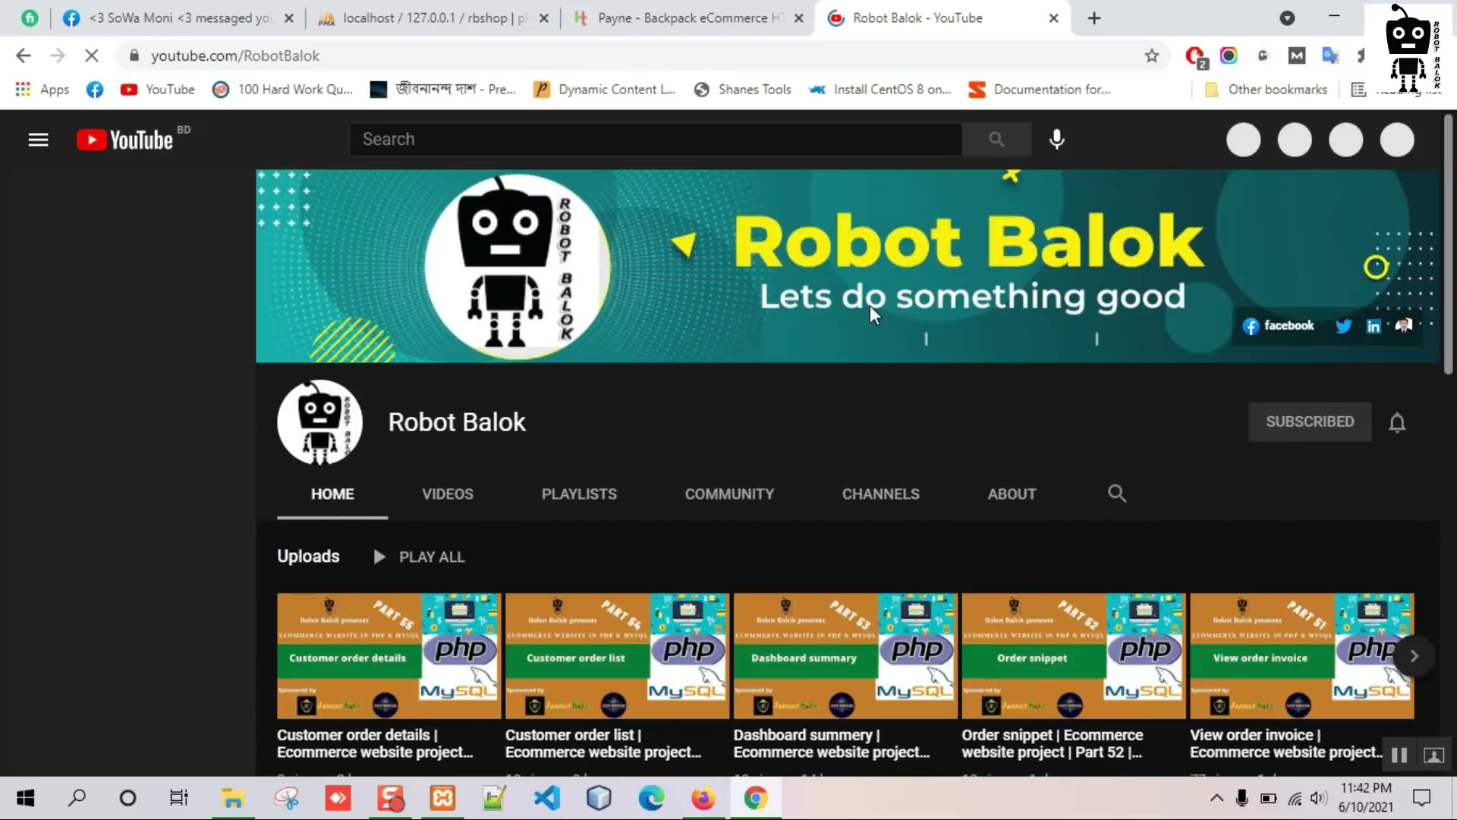
pyautogui.scroll(-5, 870, 305)
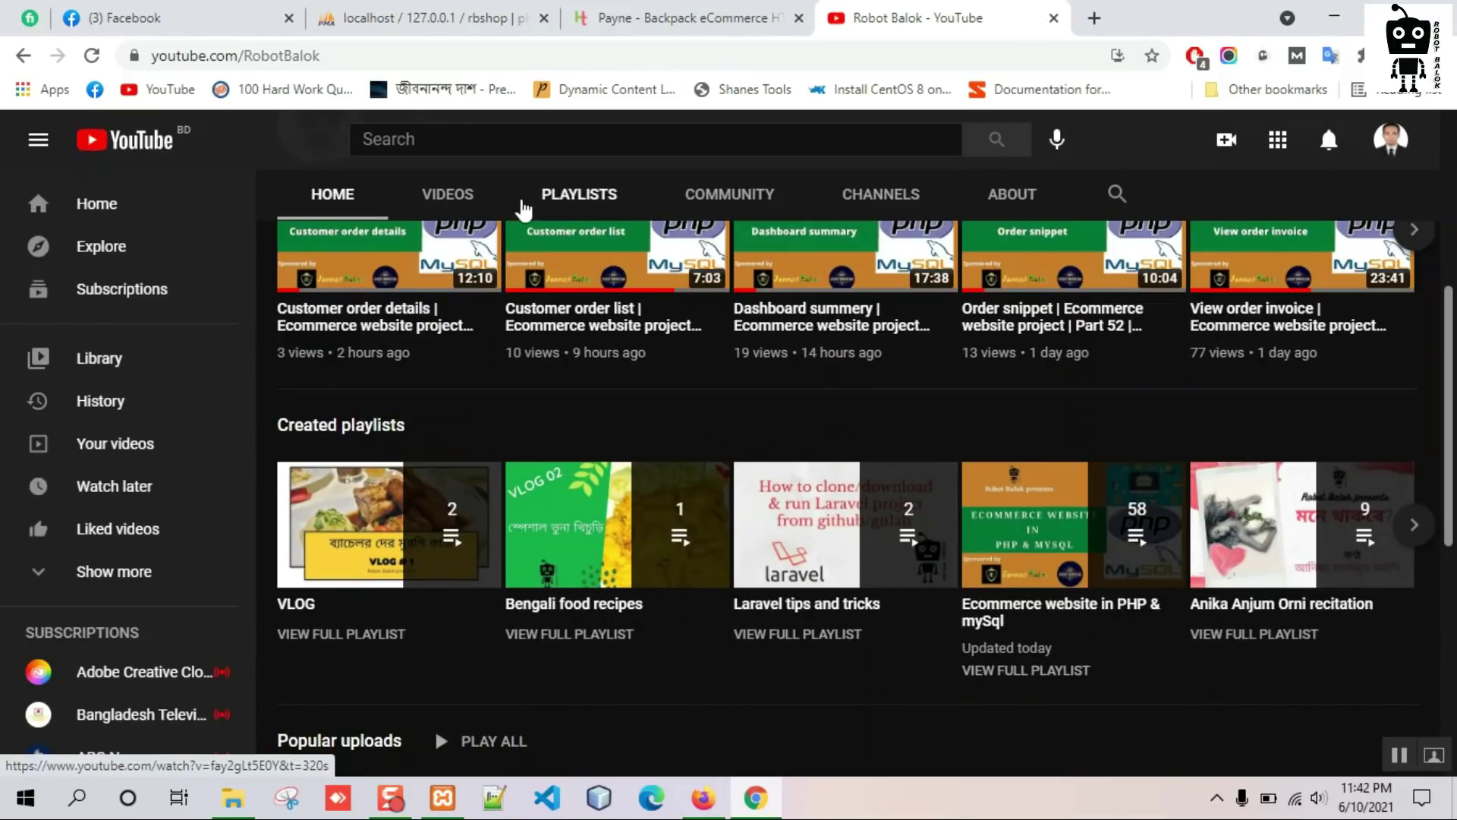
pyautogui.click(488, 201)
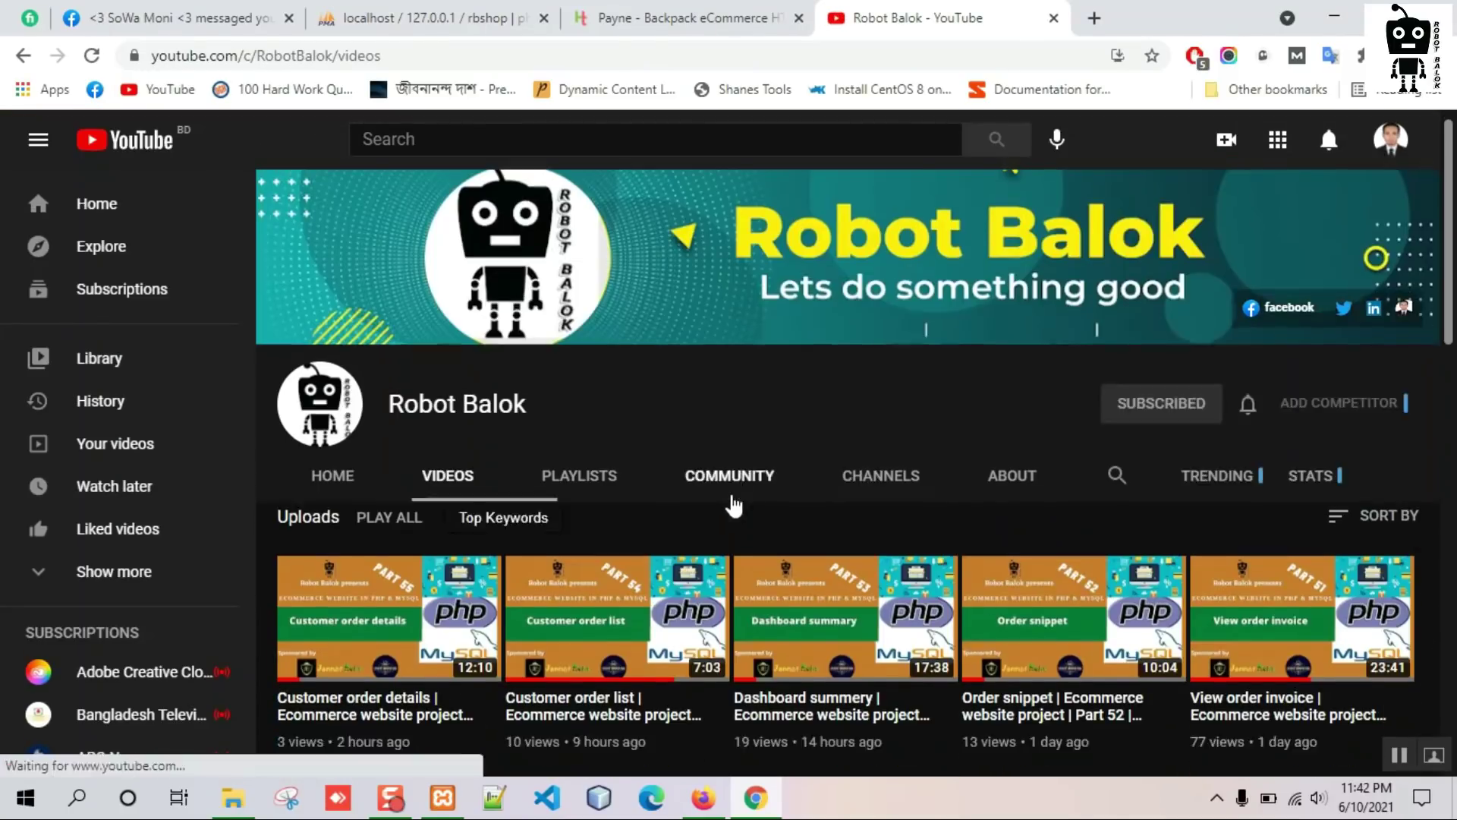
pyautogui.scroll(-15, 733, 503)
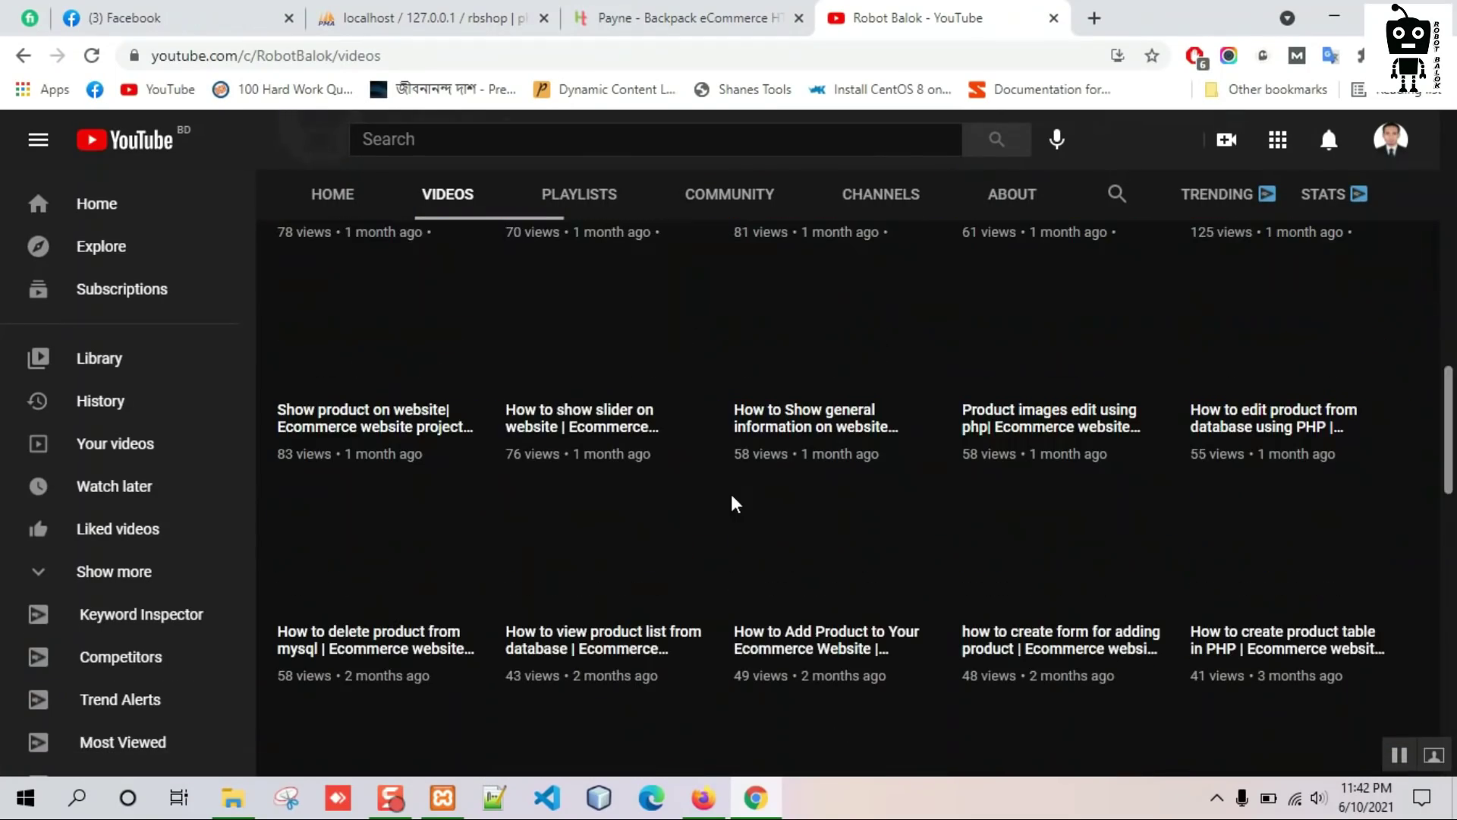
pyautogui.scroll(-10, 705, 481)
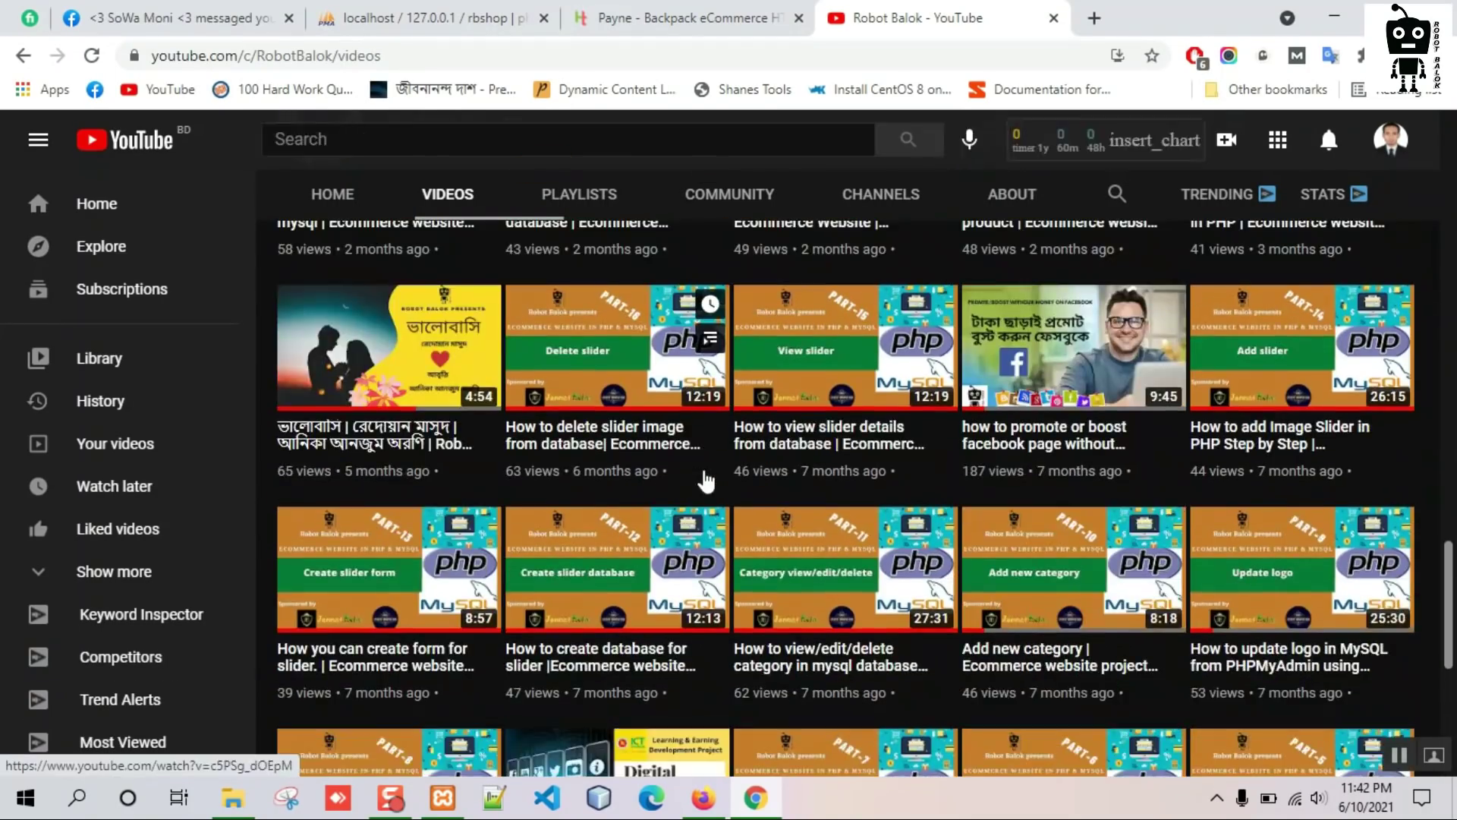
pyautogui.scroll(-5, 706, 482)
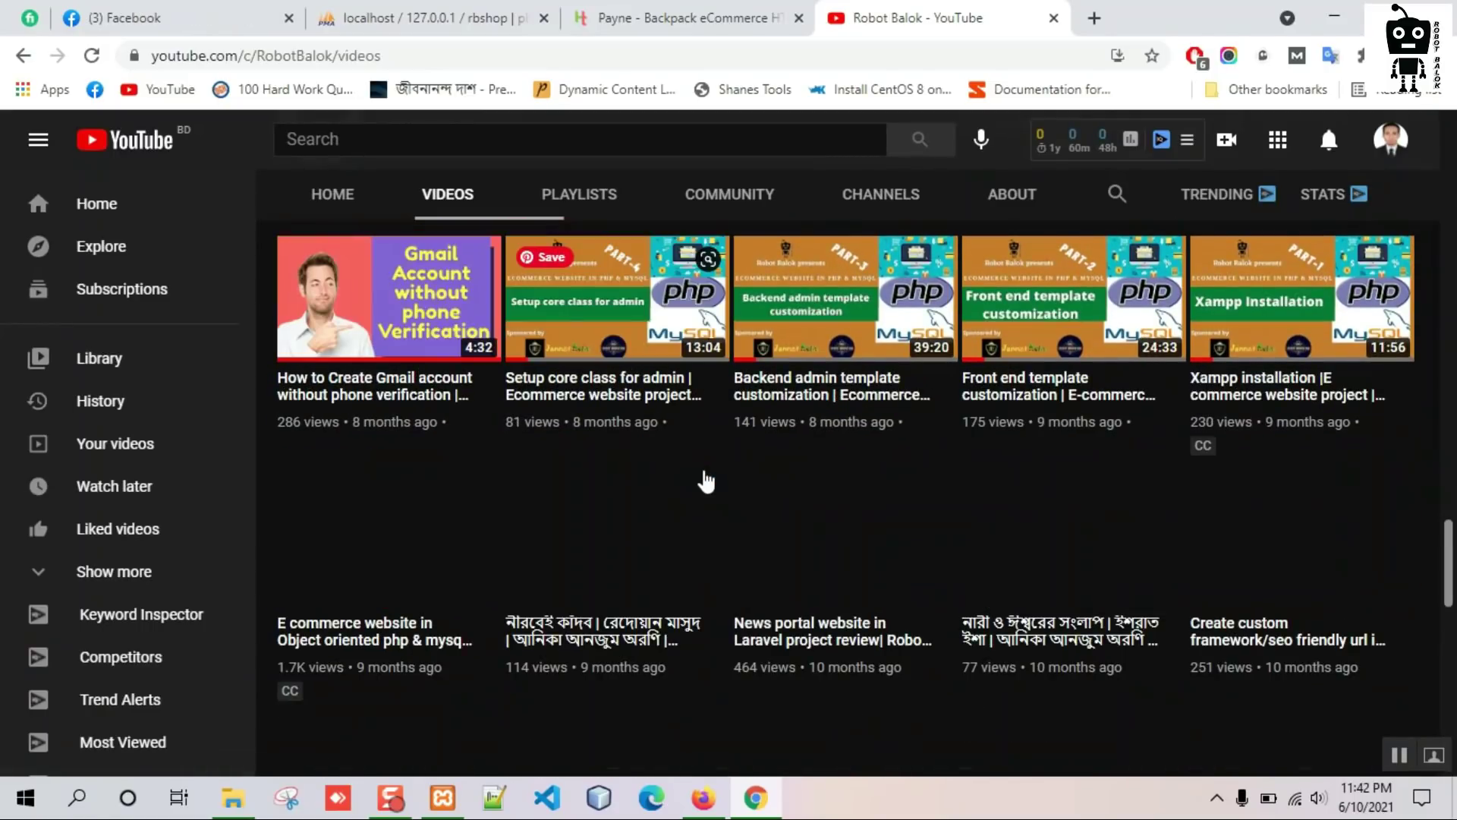
pyautogui.click(387, 640)
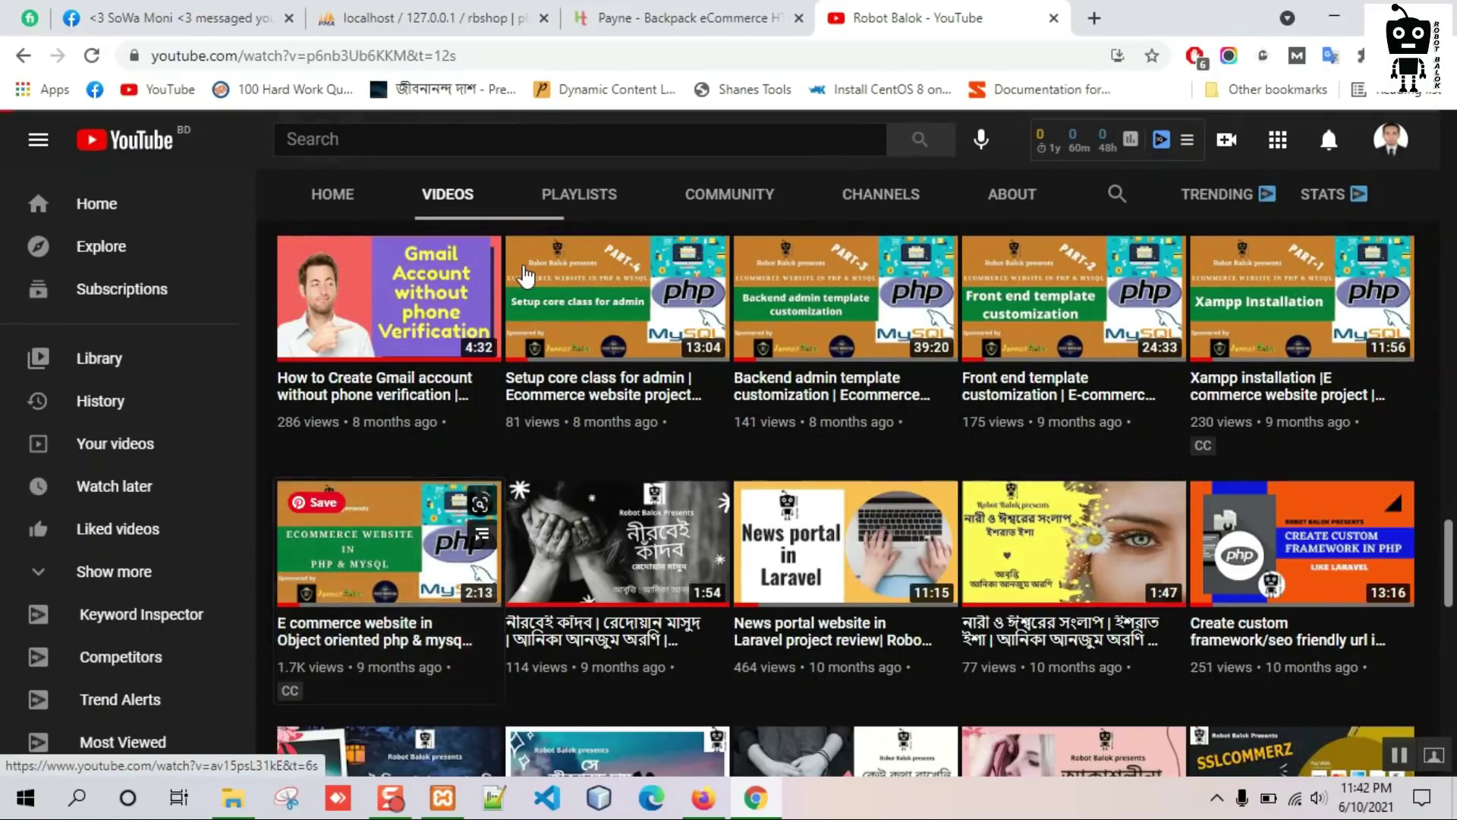
pyautogui.moveTo(491, 56); pyautogui.dragTo(4, 61)
pyautogui.hotkey('ctrl', 'c')
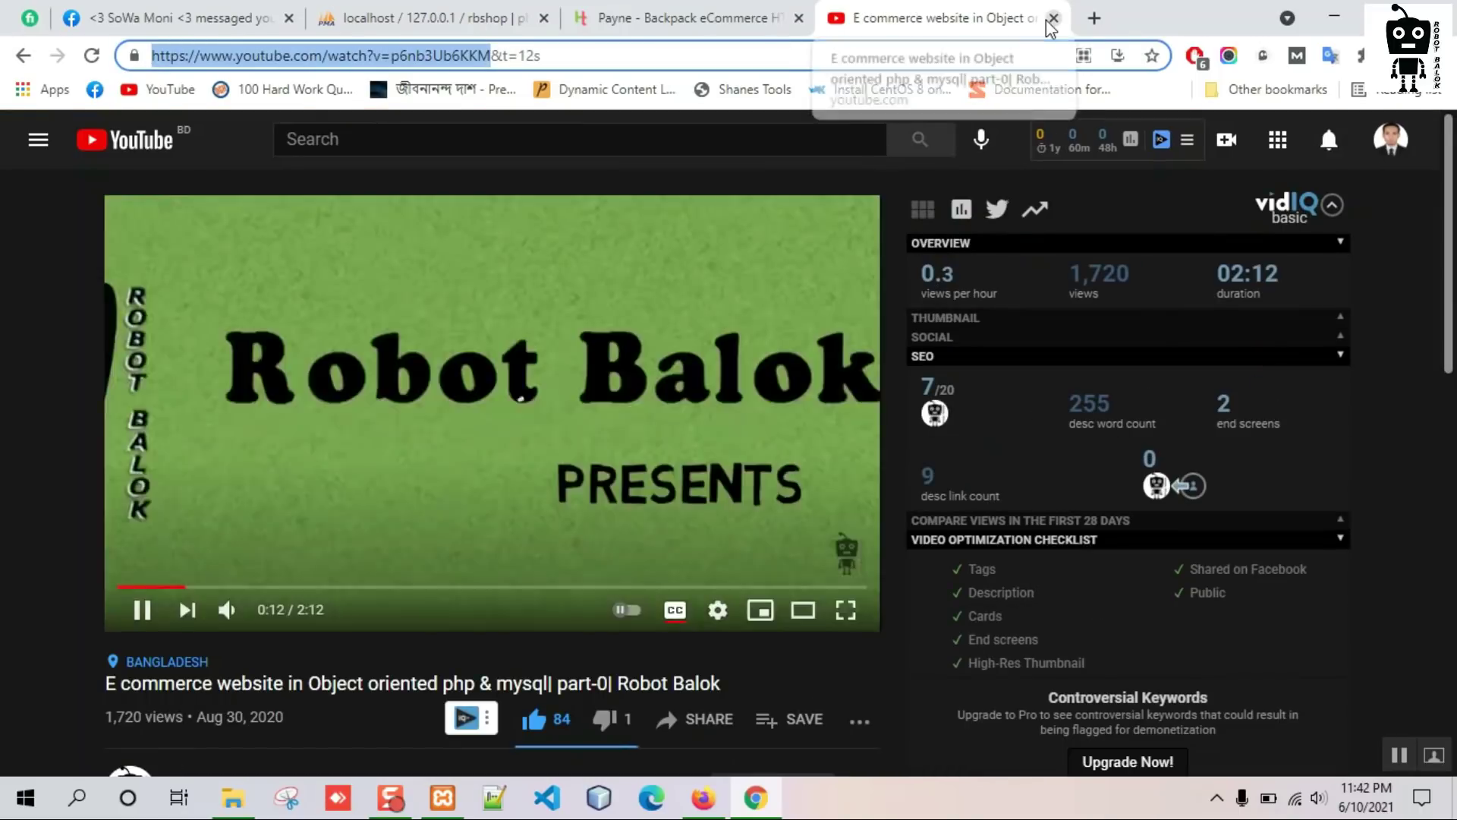
pyautogui.click(1053, 18)
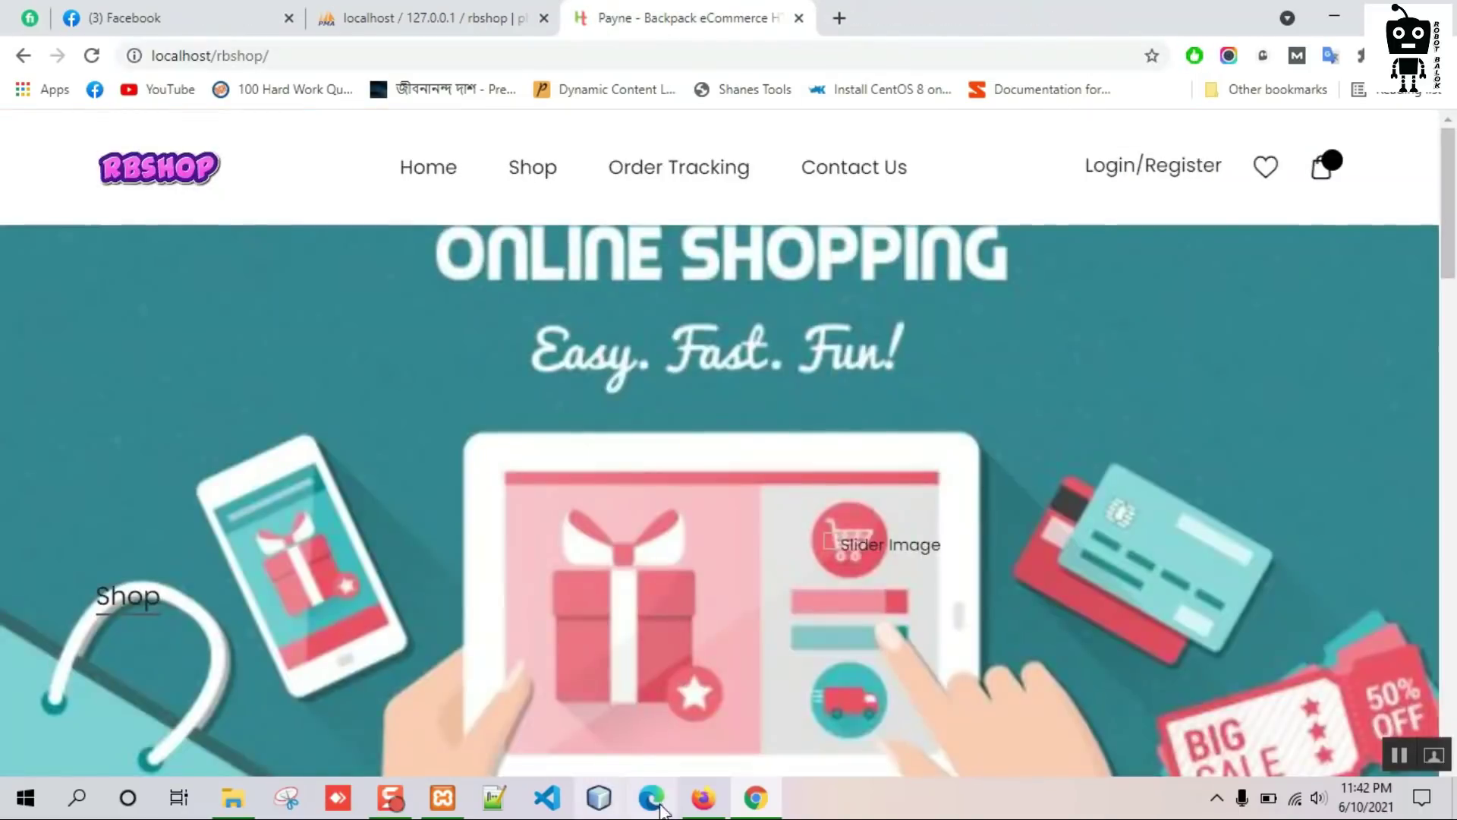
# Paste the YouTube link into Product Video and attach unnamed.jpg as Product Image 1.
pyautogui.click(709, 806)
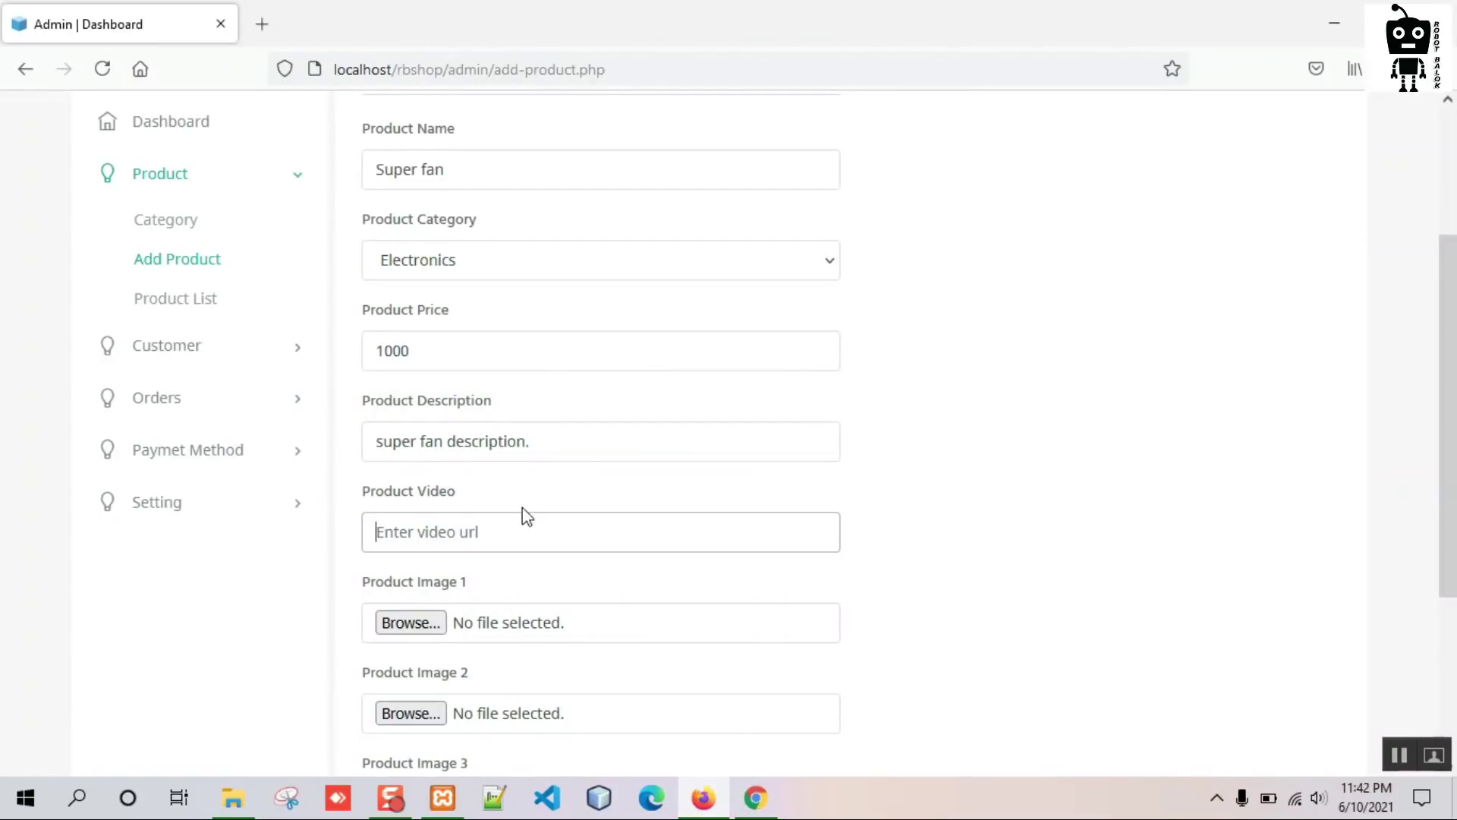
pyautogui.click(478, 530)
pyautogui.hotkey('ctrl', 'v')
pyautogui.scroll(-1, 559, 514)
pyautogui.click(423, 514)
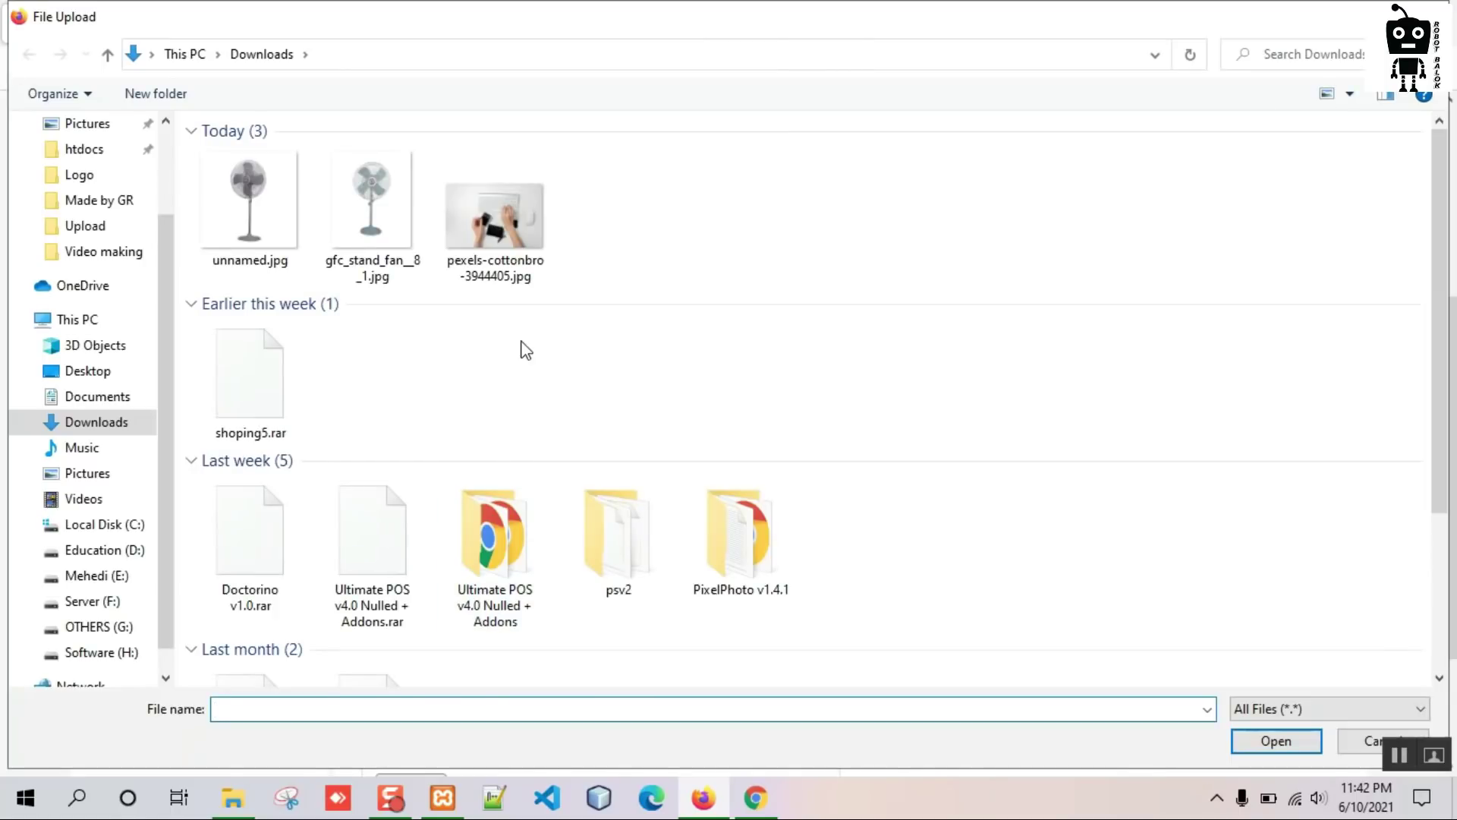
pyautogui.click(254, 205)
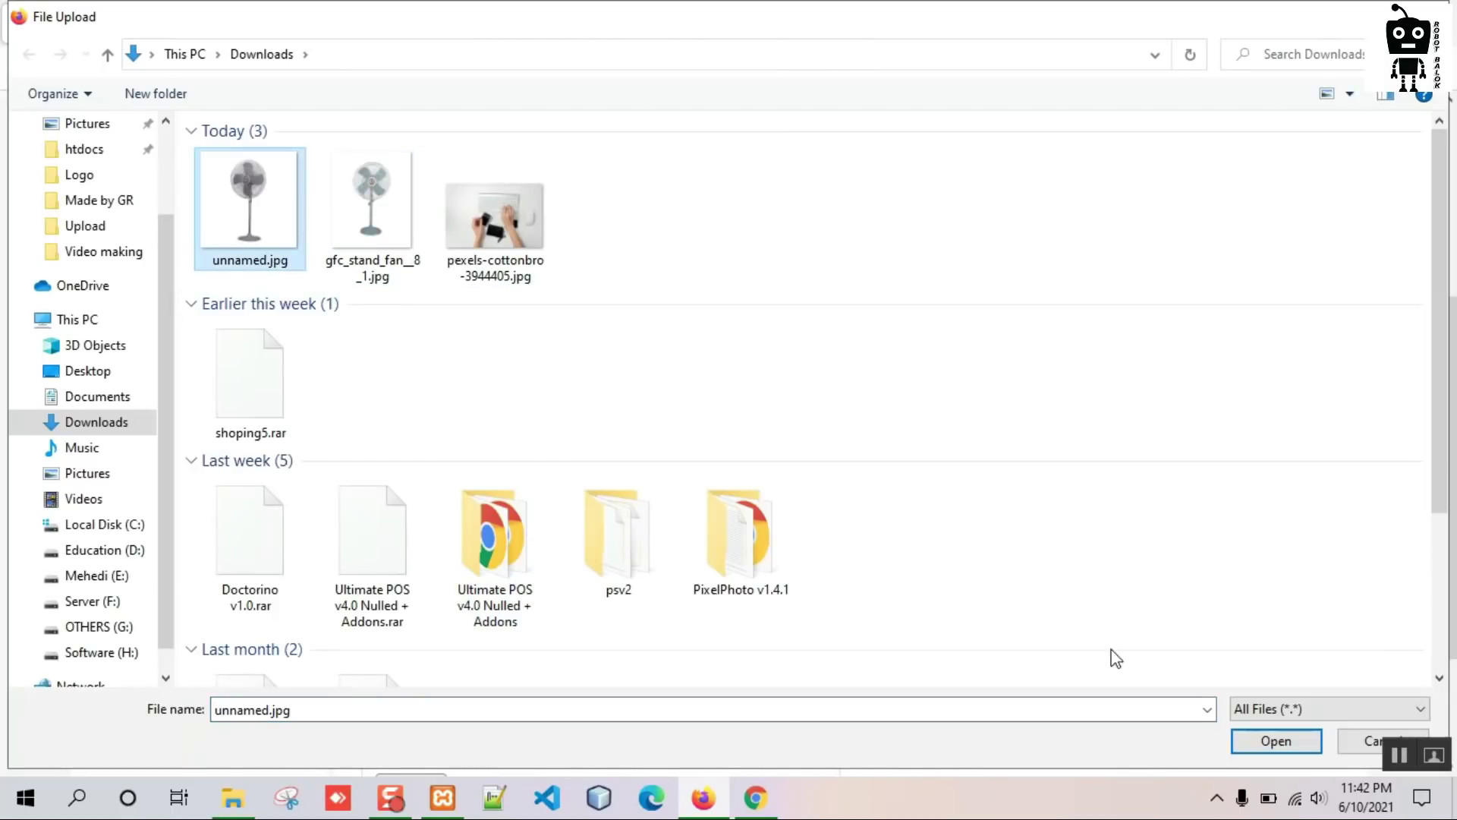
pyautogui.click(1254, 748)
# Attach gfc_stand_fan__8_1.jpg as Product Image 2 and save the Super fan product.
pyautogui.scroll(-1, 732, 585)
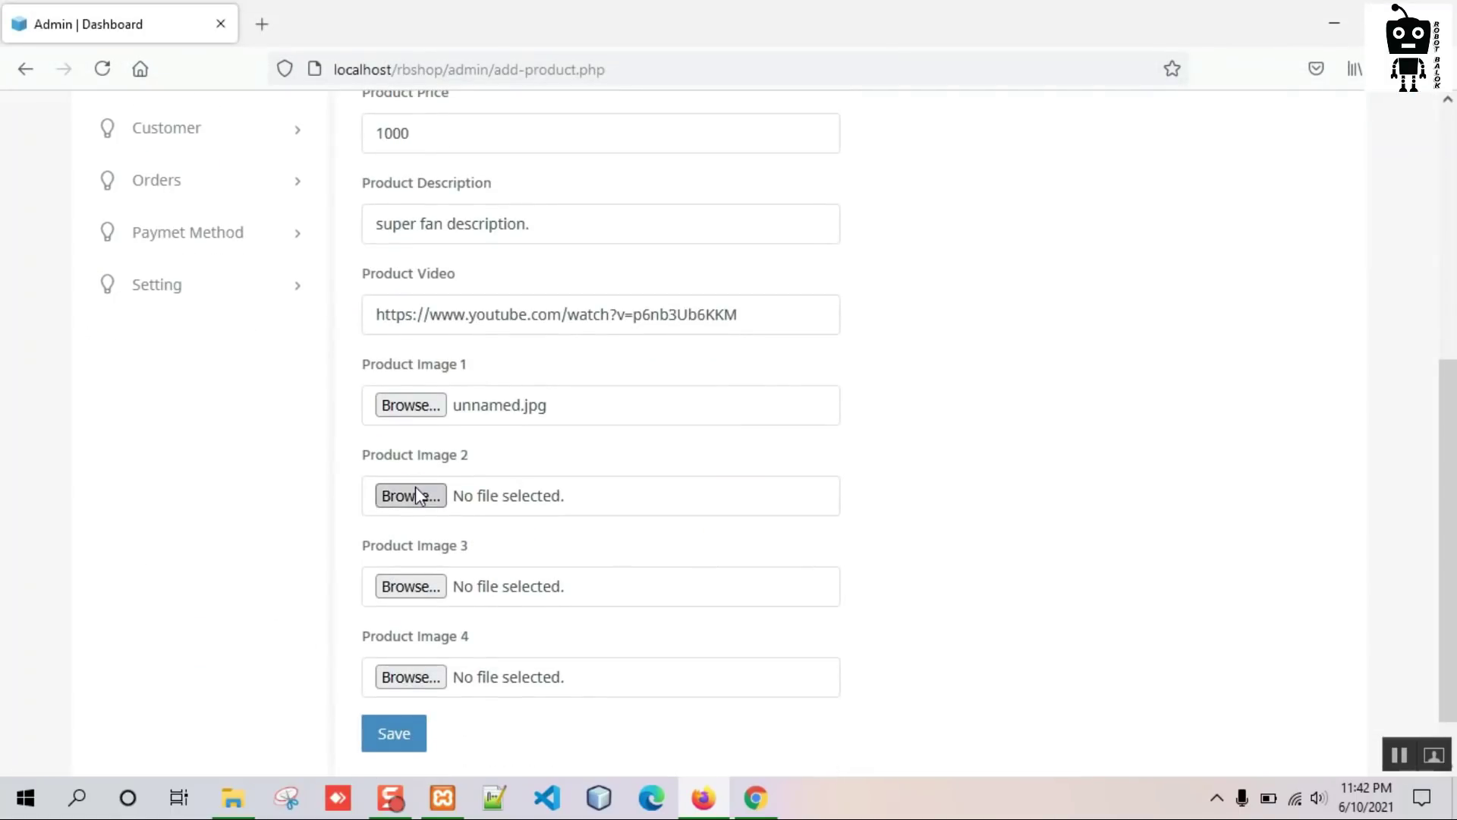
pyautogui.click(417, 492)
pyautogui.click(358, 237)
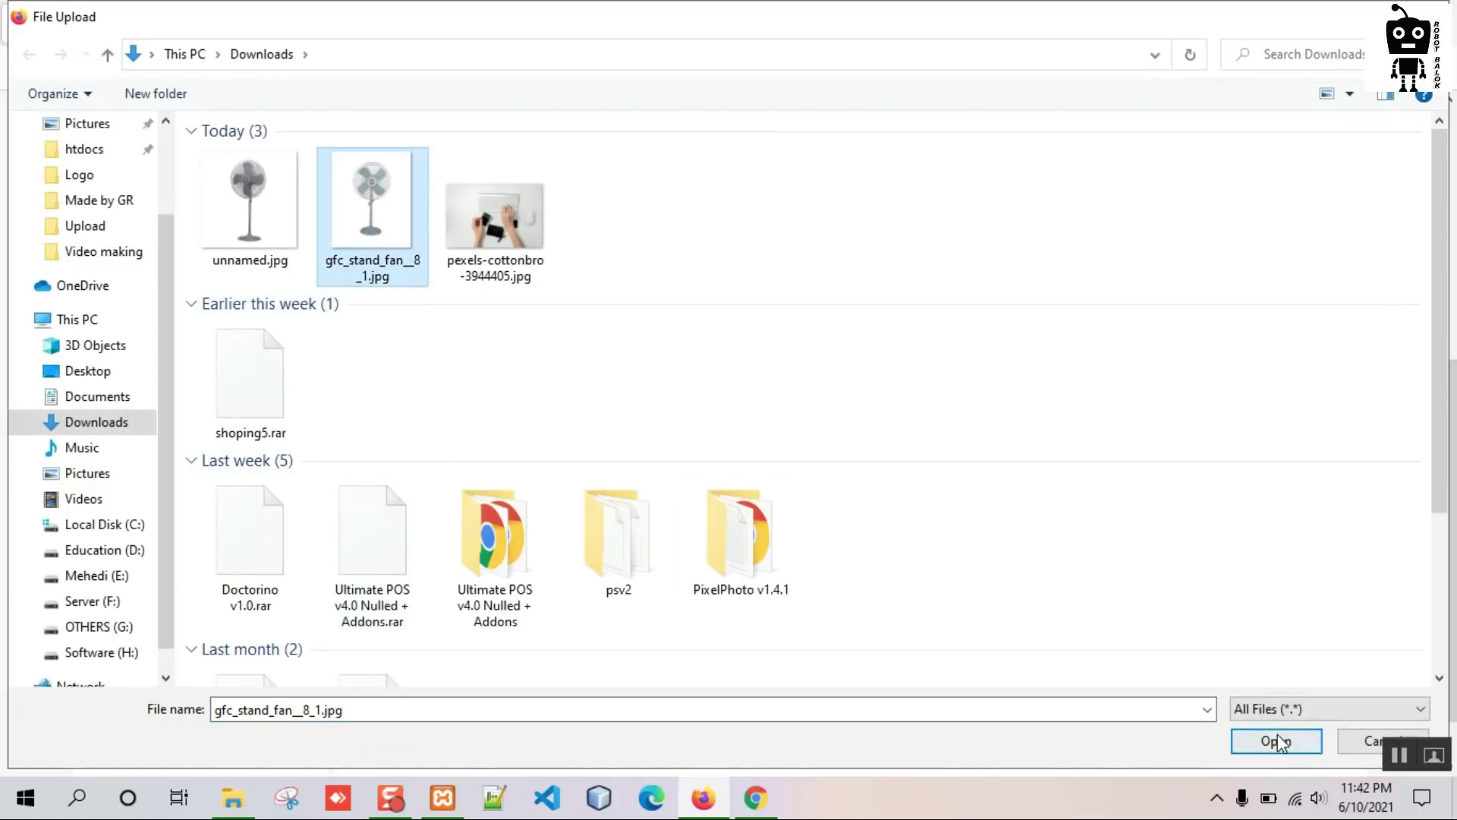
pyautogui.click(1276, 741)
pyautogui.scroll(-1, 312, 523)
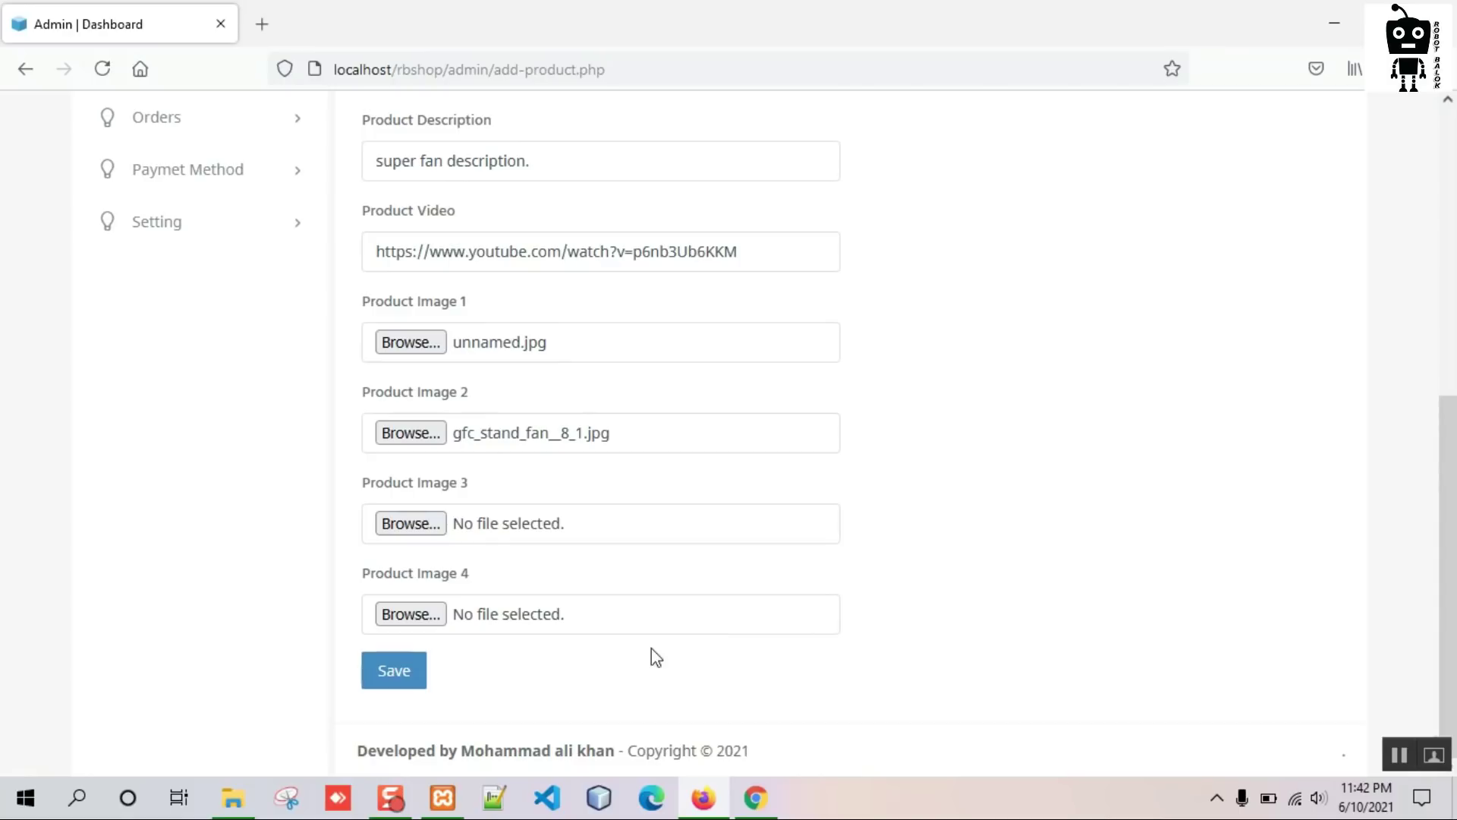
pyautogui.click(397, 683)
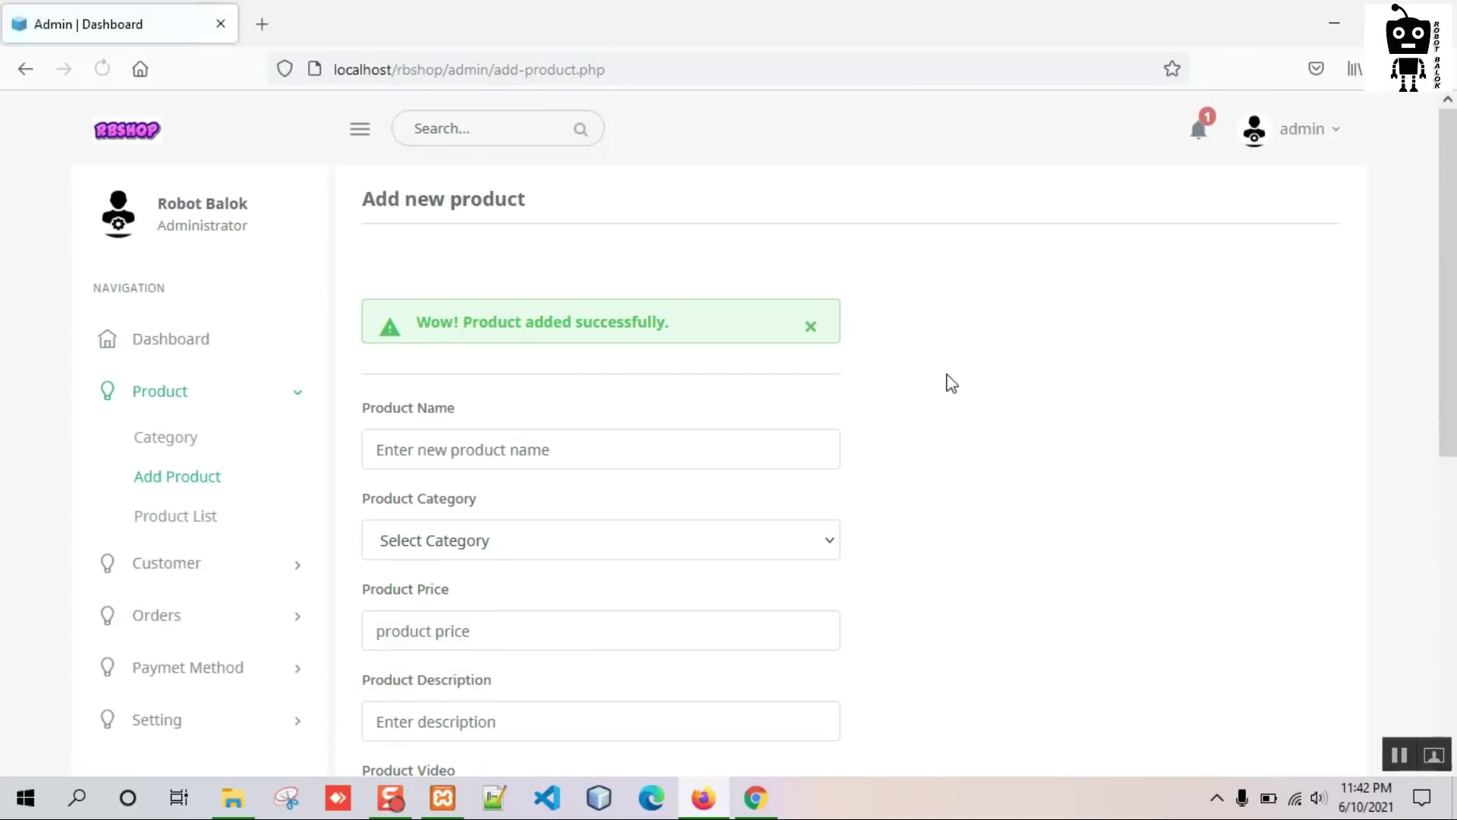
pyautogui.click(201, 520)
# Edit the Super fan product, changing its price from 1000.00 to 1500, and save.
pyautogui.scroll(-7, 510, 447)
pyautogui.scroll(-20, 512, 440)
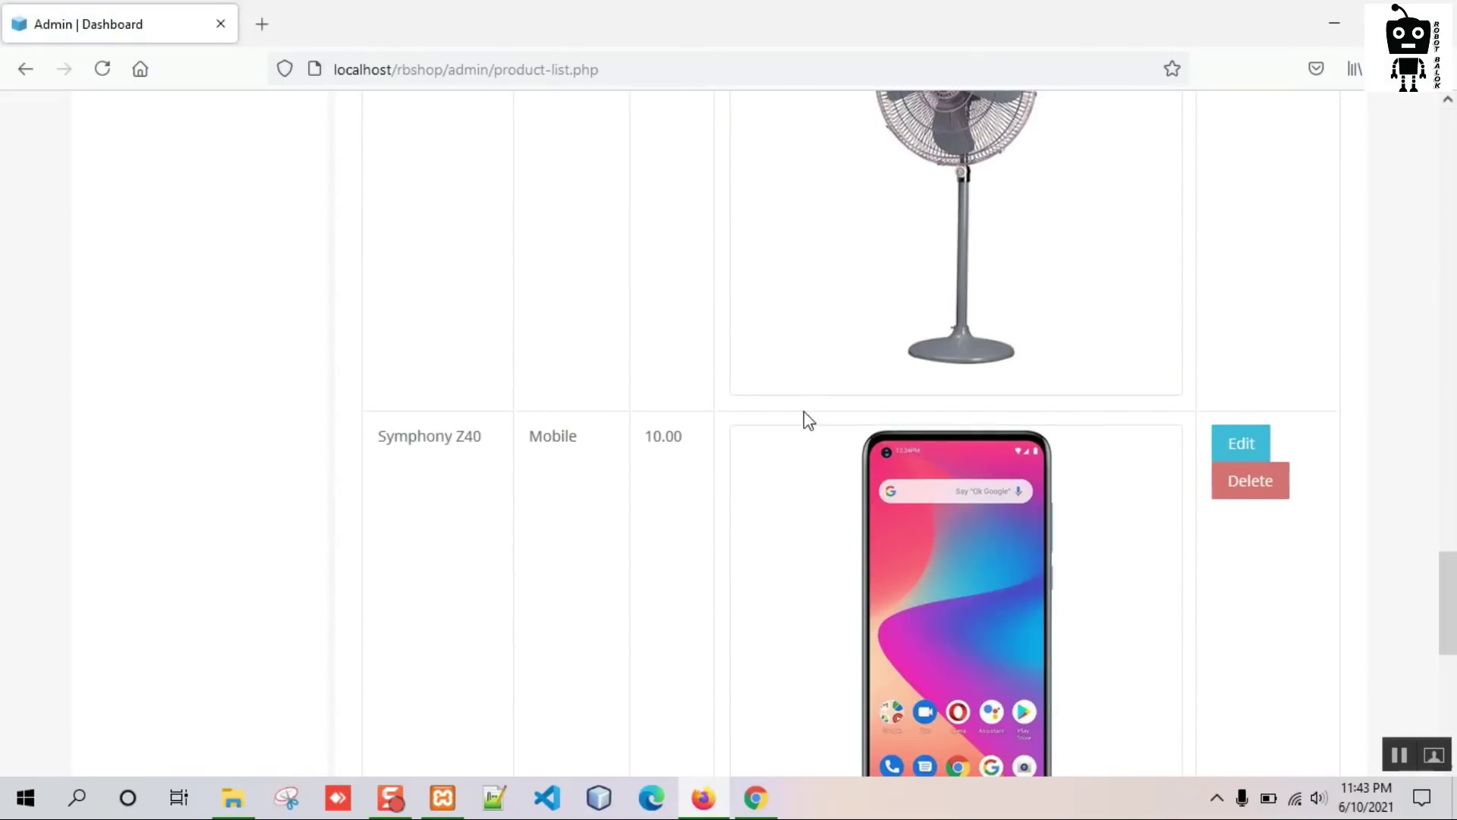
pyautogui.scroll(4, 804, 412)
pyautogui.click(1244, 290)
pyautogui.scroll(-3, 546, 403)
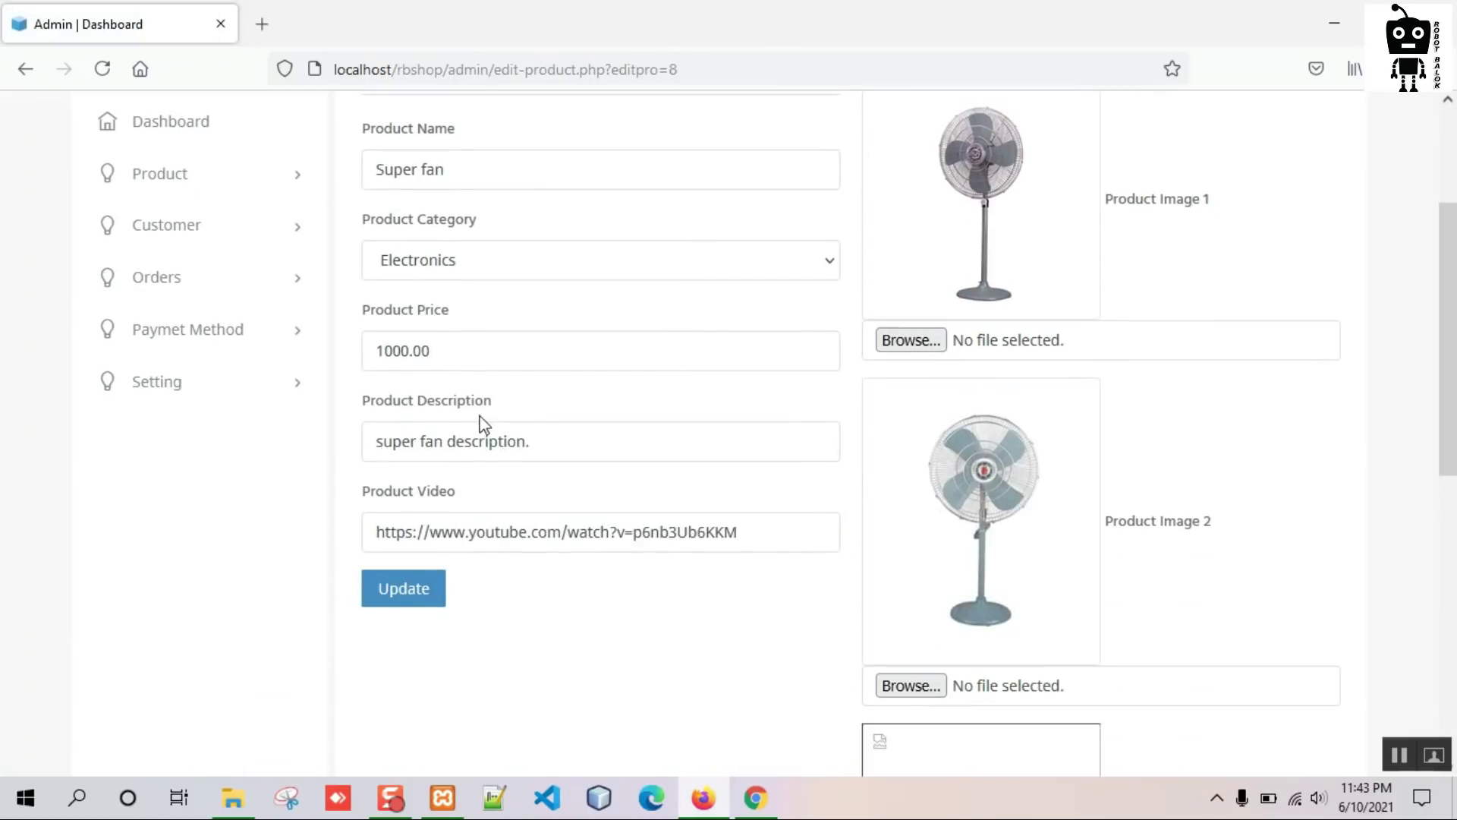
pyautogui.moveTo(450, 352); pyautogui.dragTo(353, 355)
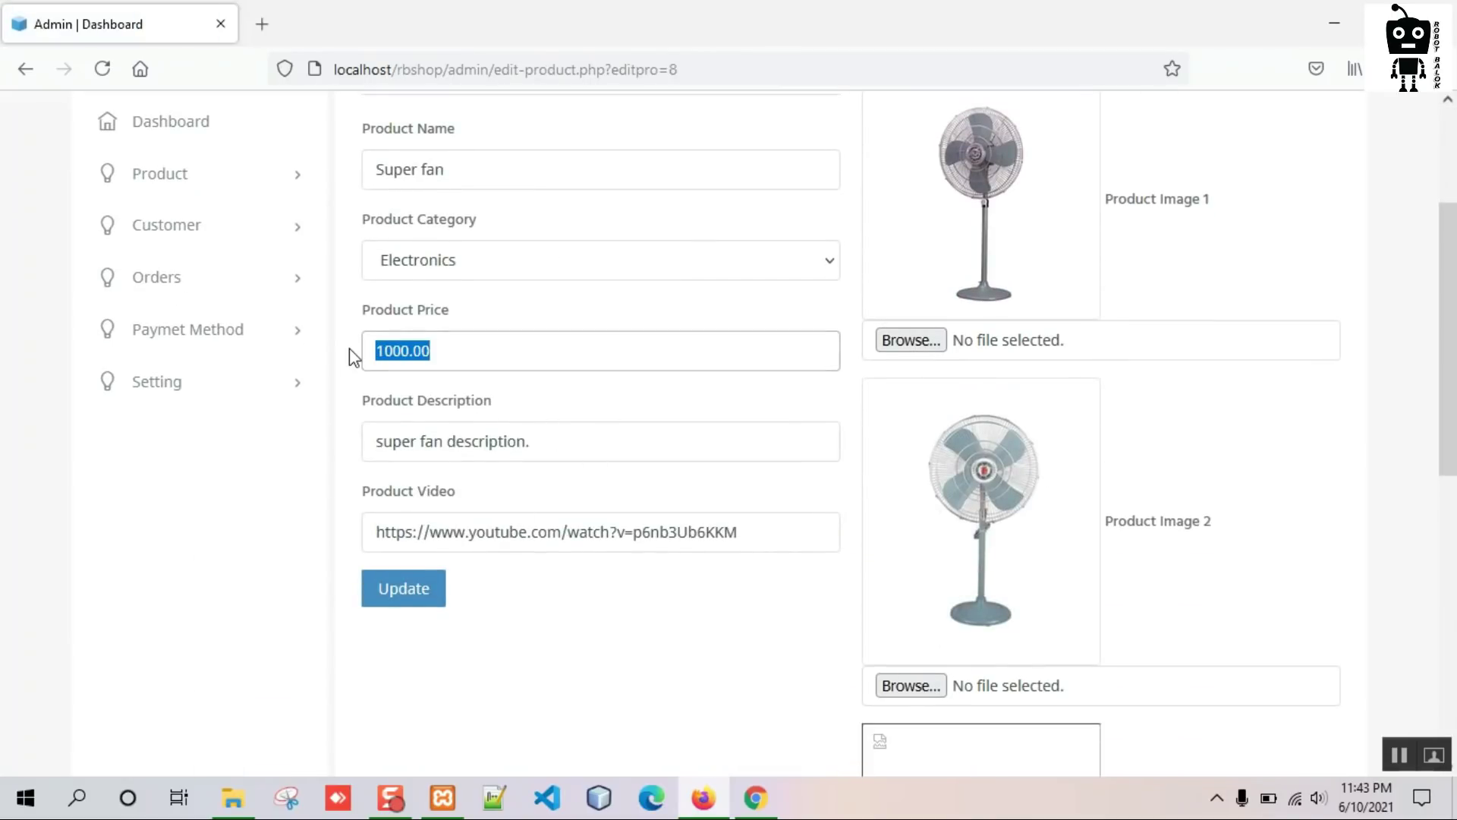
pyautogui.write('1500')
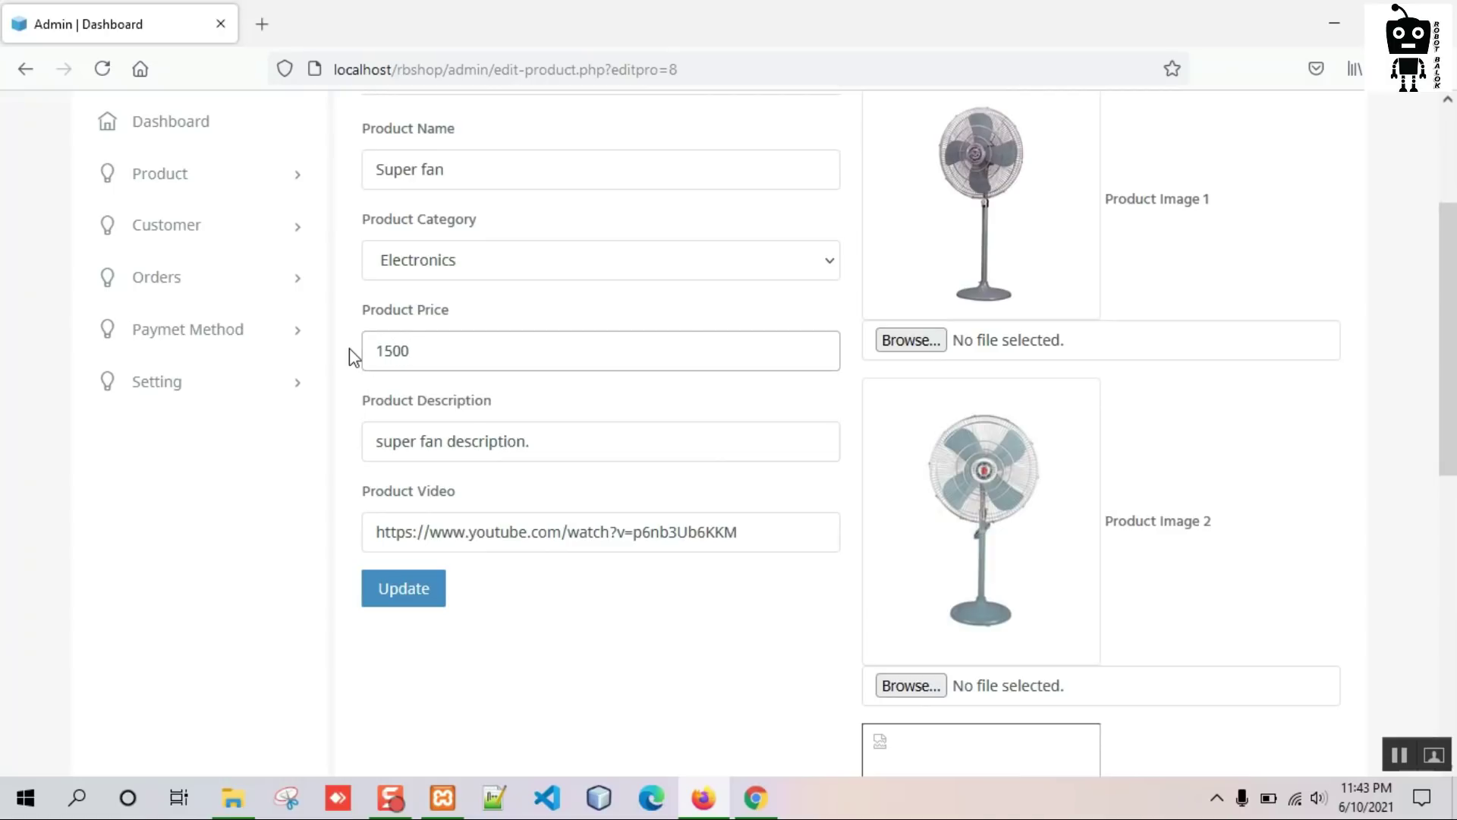
pyautogui.scroll(-6, 976, 585)
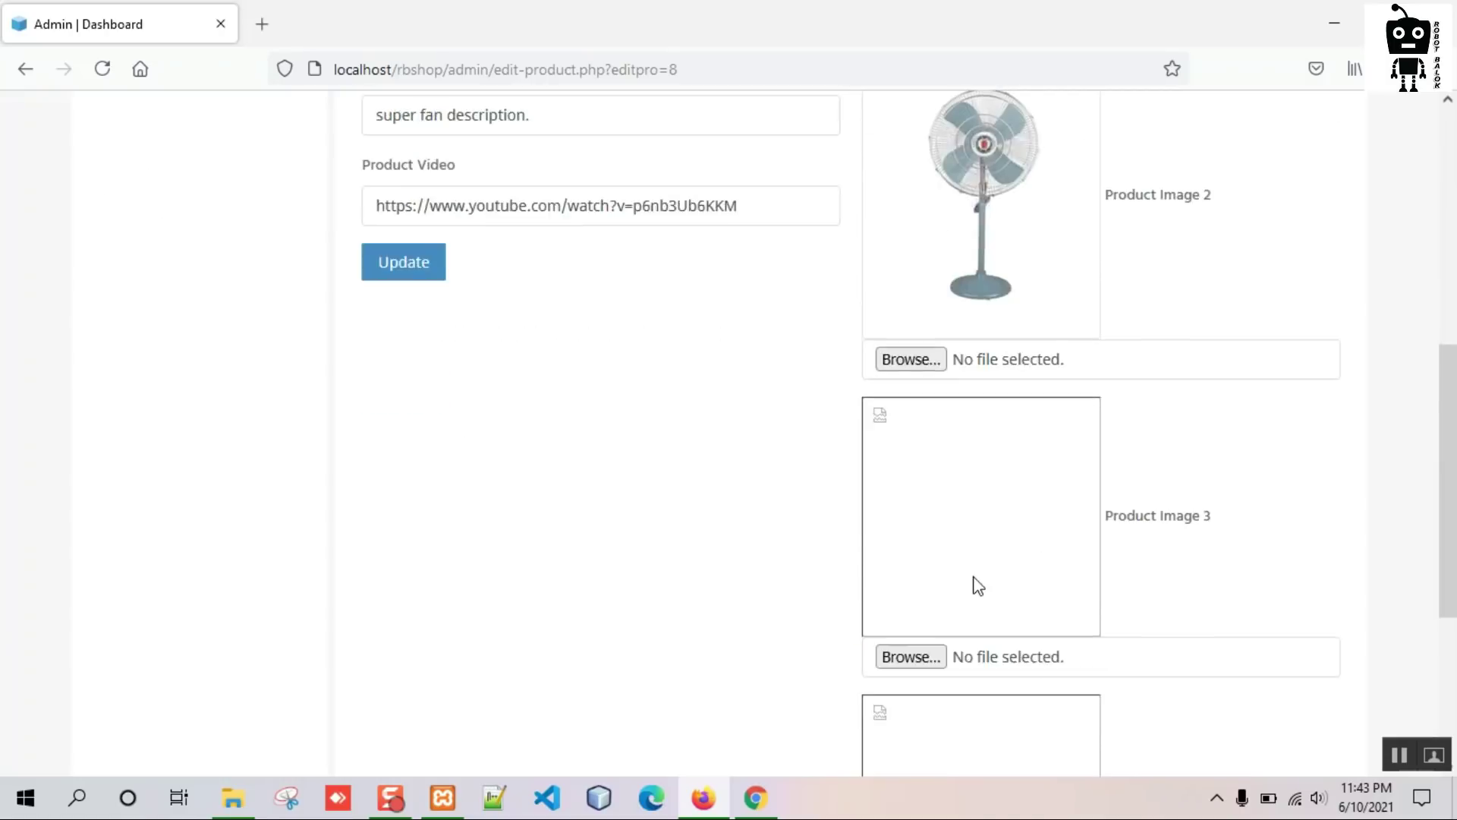
pyautogui.scroll(3, 946, 537)
pyautogui.scroll(4, 976, 544)
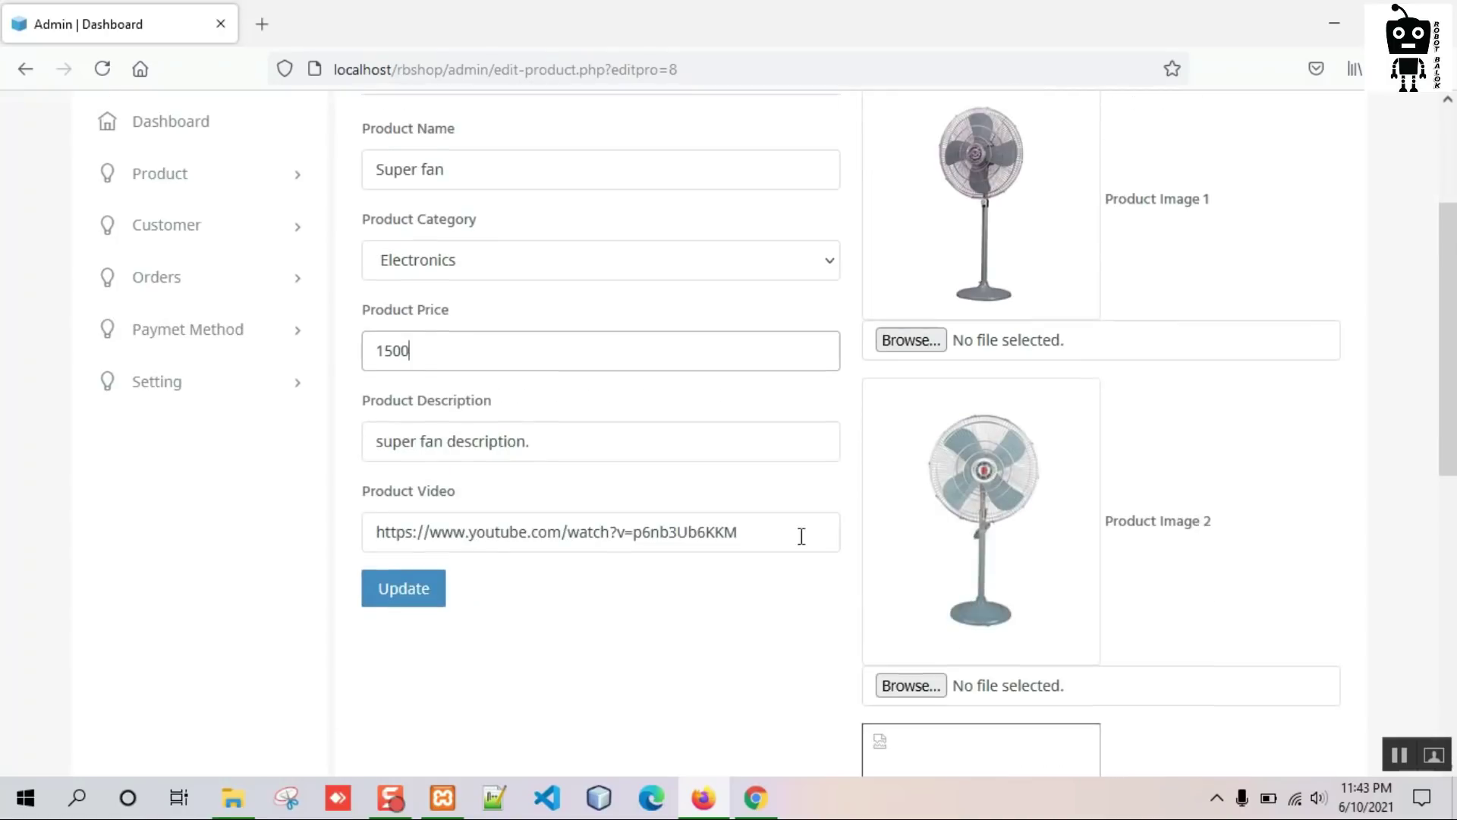
pyautogui.click(391, 598)
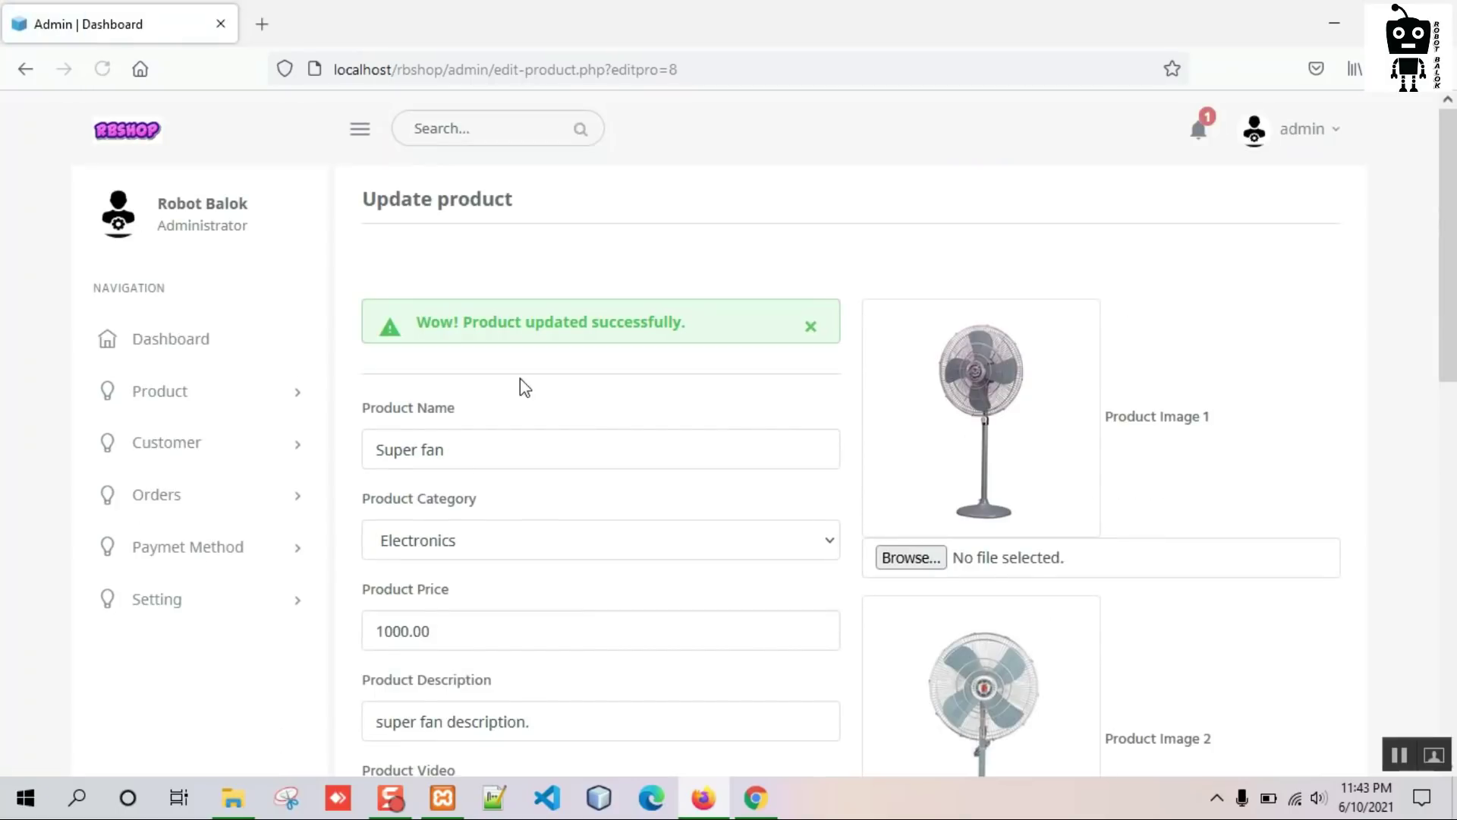
# Check the All Product list shows Super fan at 1500.00, then go to the storefront.
pyautogui.click(198, 414)
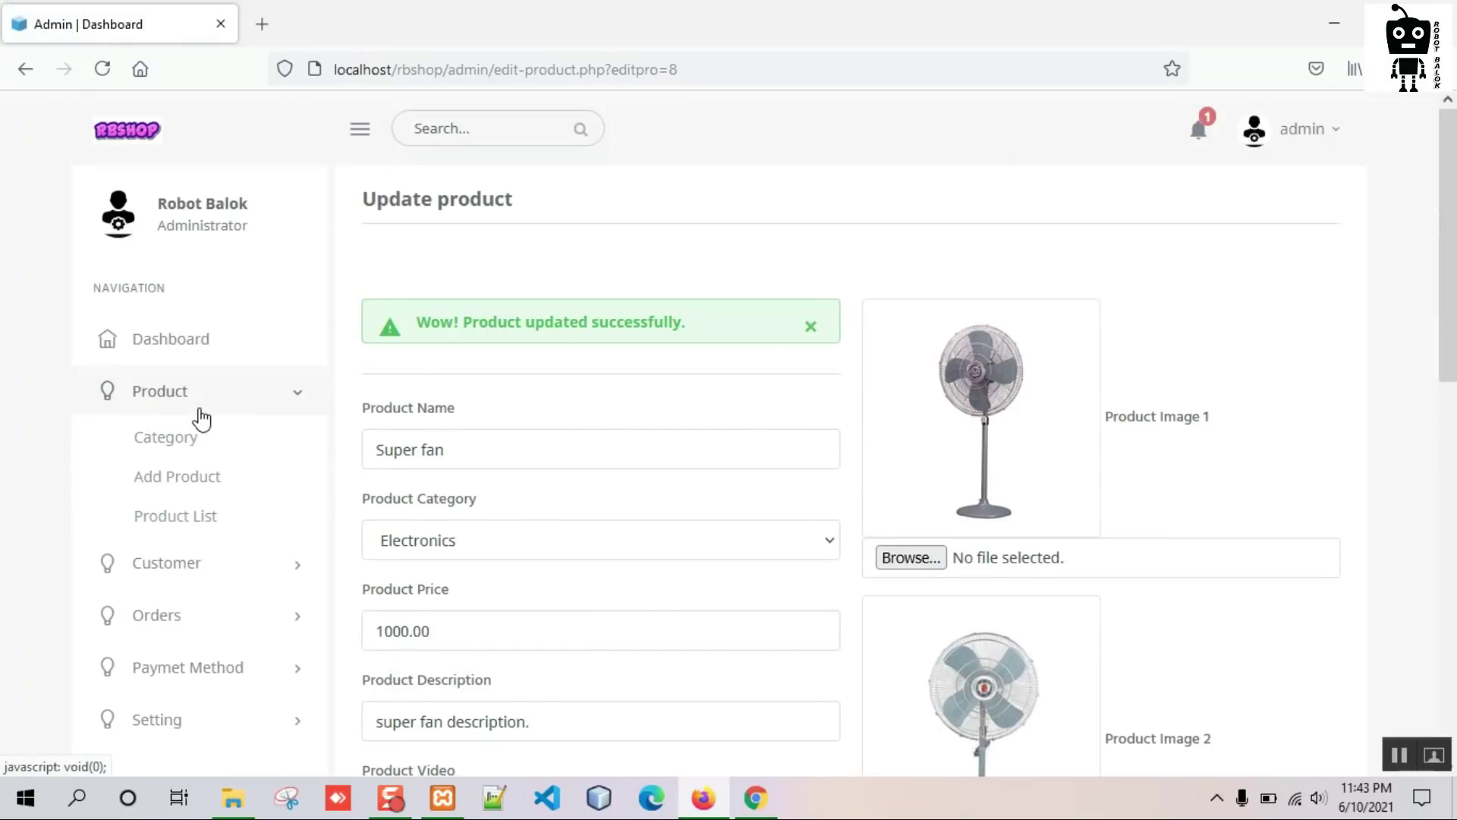
pyautogui.click(213, 517)
pyautogui.scroll(-15, 735, 432)
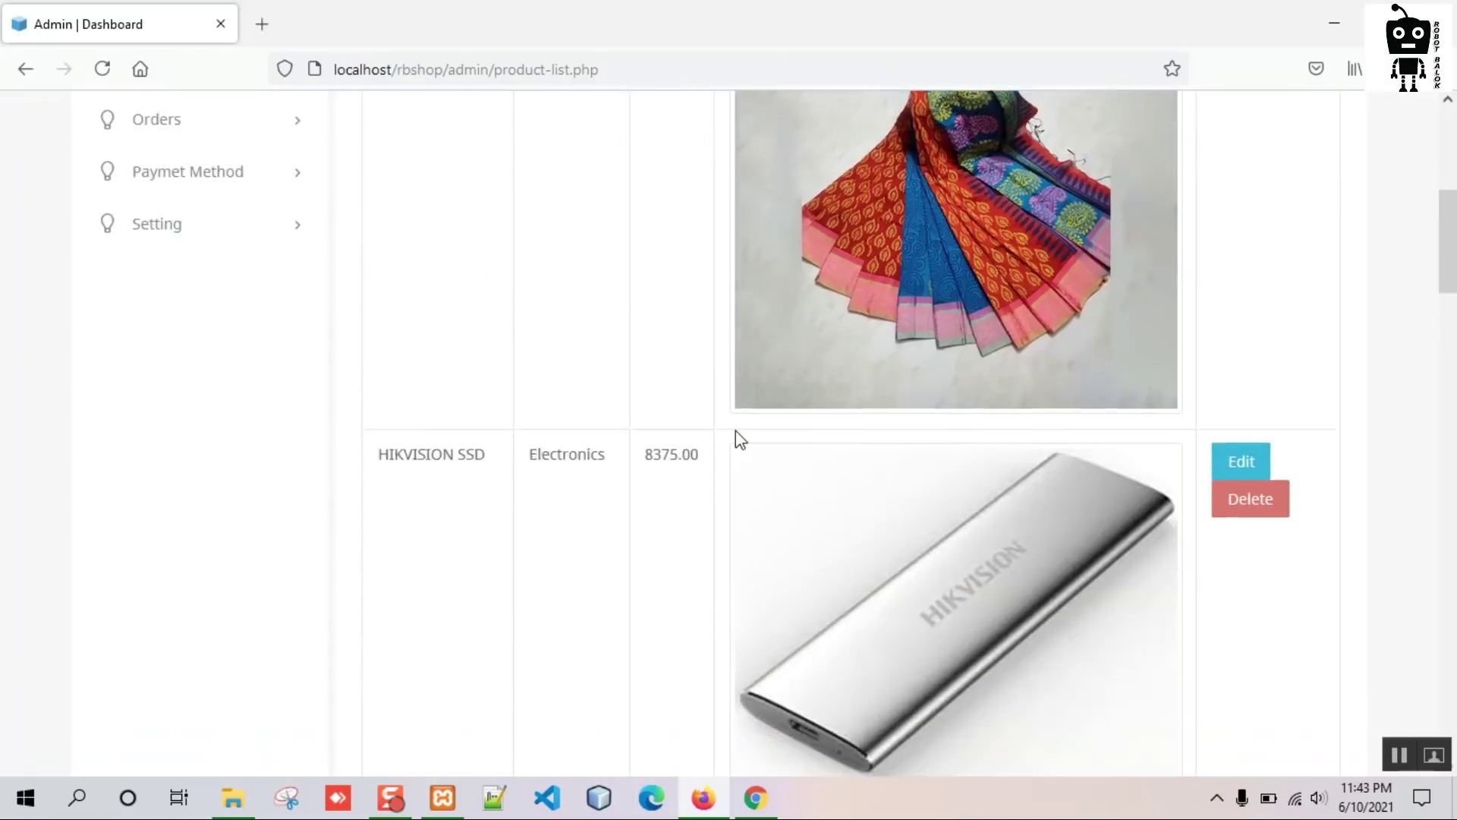
pyautogui.scroll(-15, 735, 437)
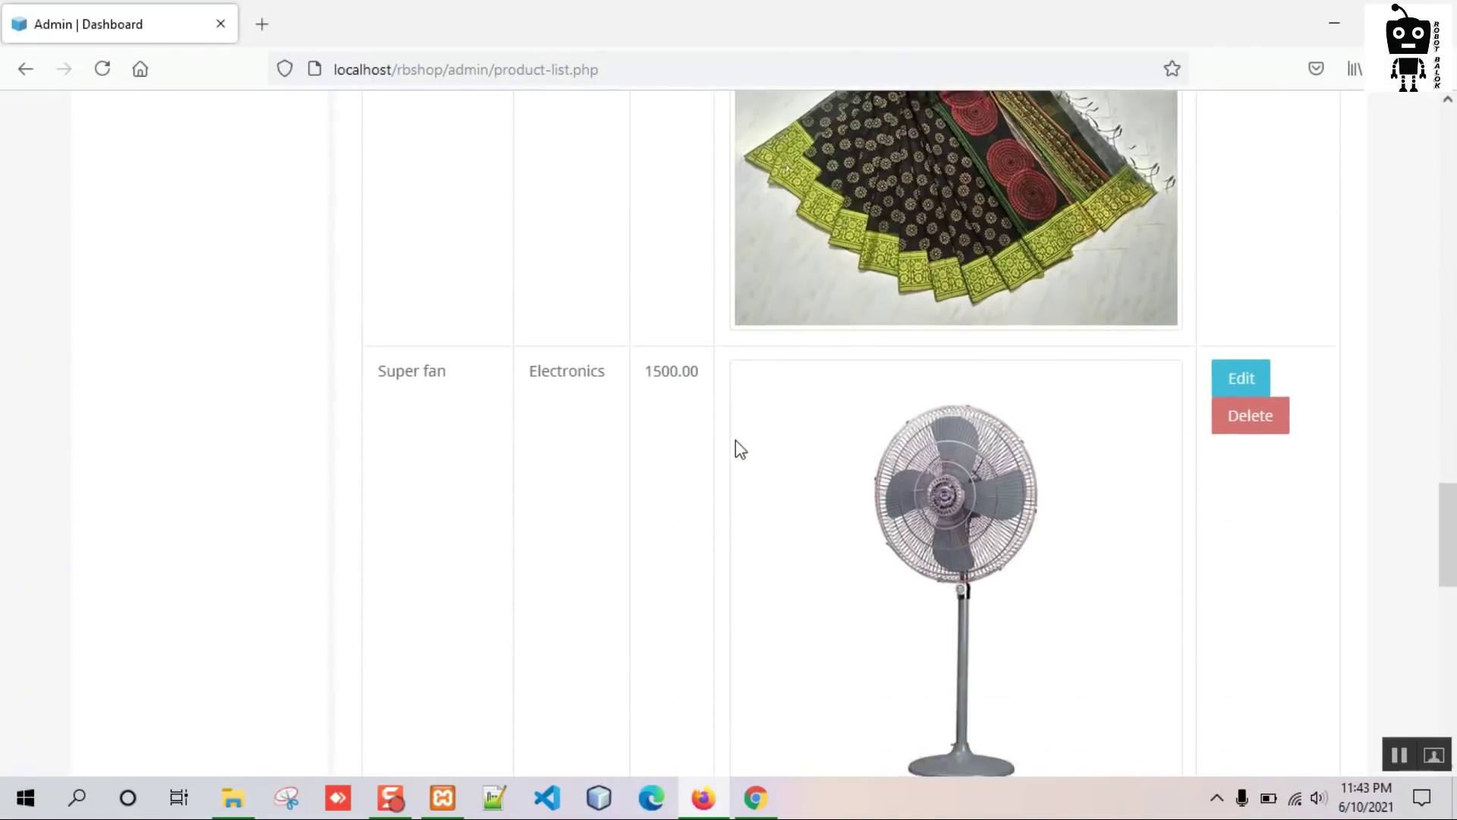
pyautogui.scroll(3, 671, 446)
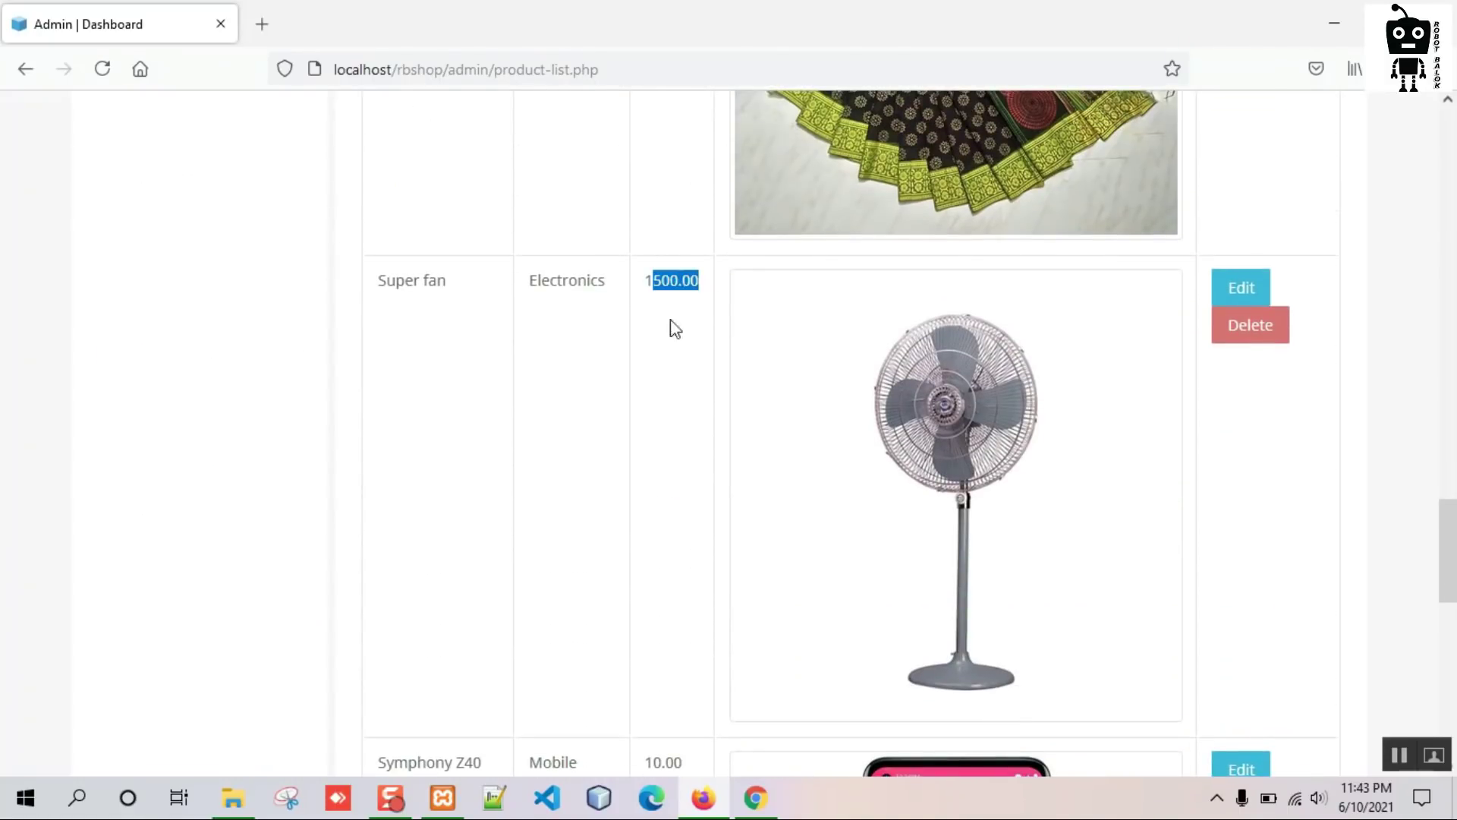
pyautogui.scroll(20, 569, 504)
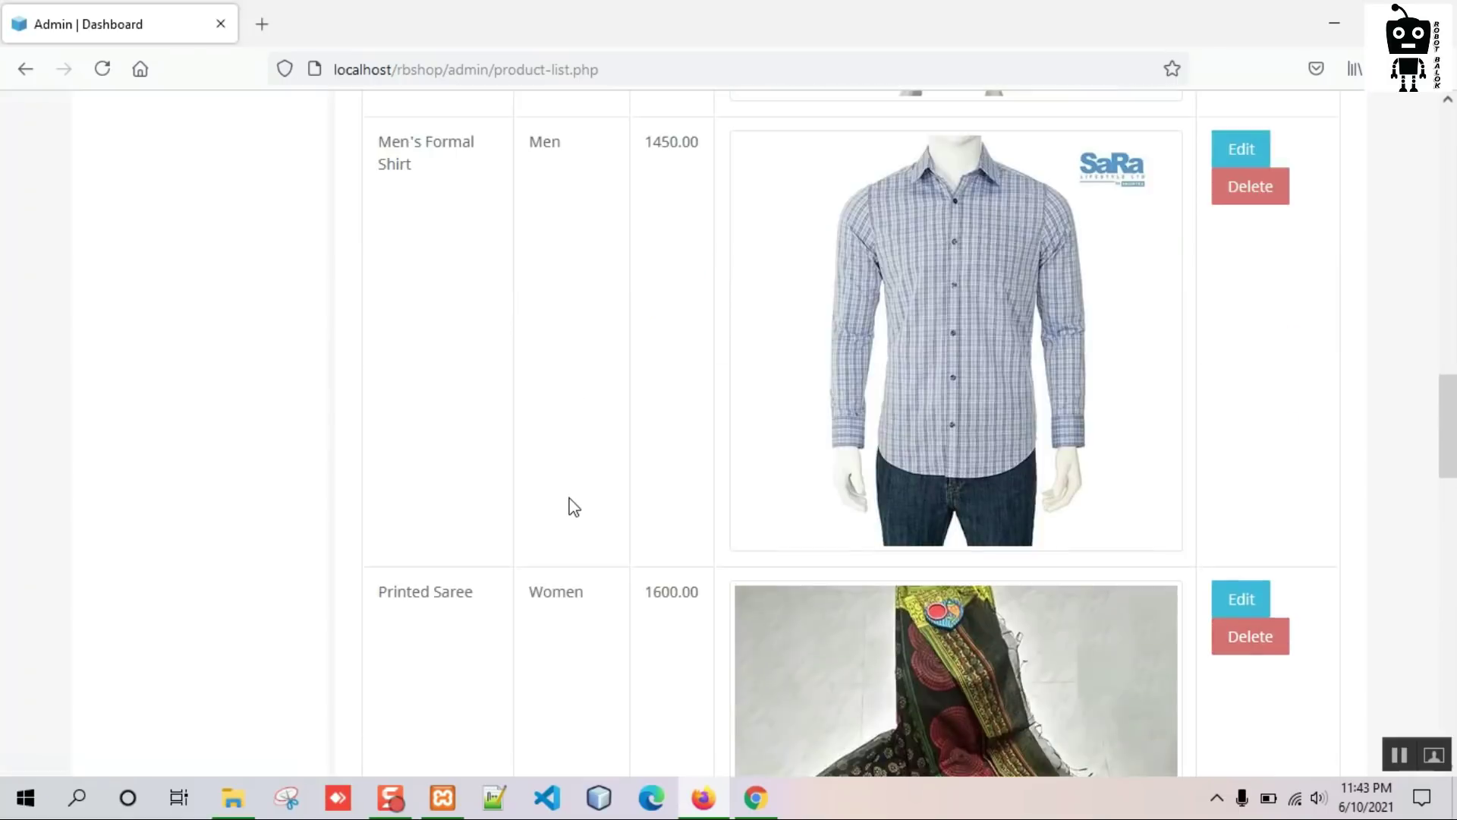
pyautogui.scroll(12, 569, 504)
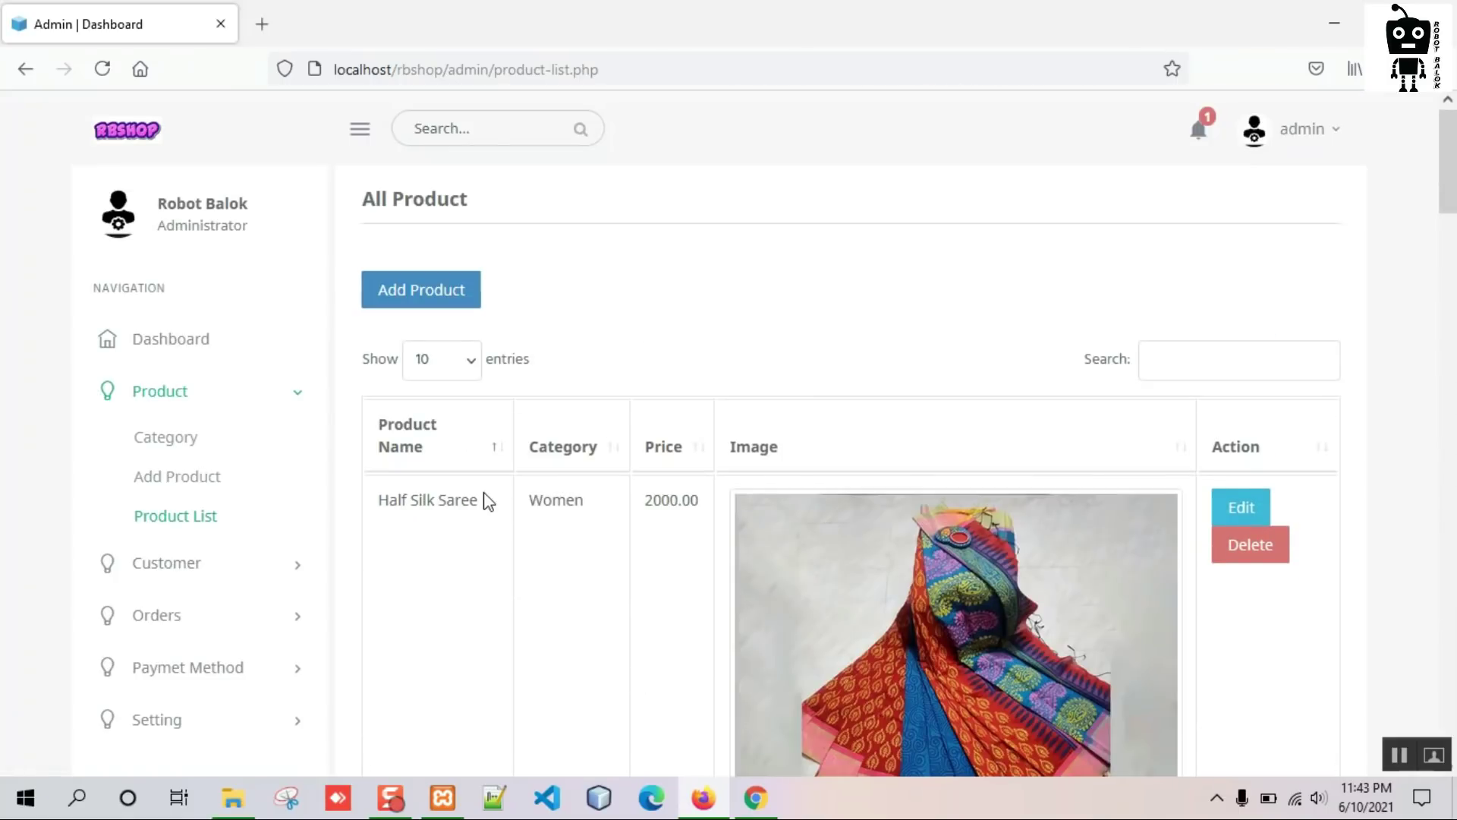
pyautogui.click(755, 797)
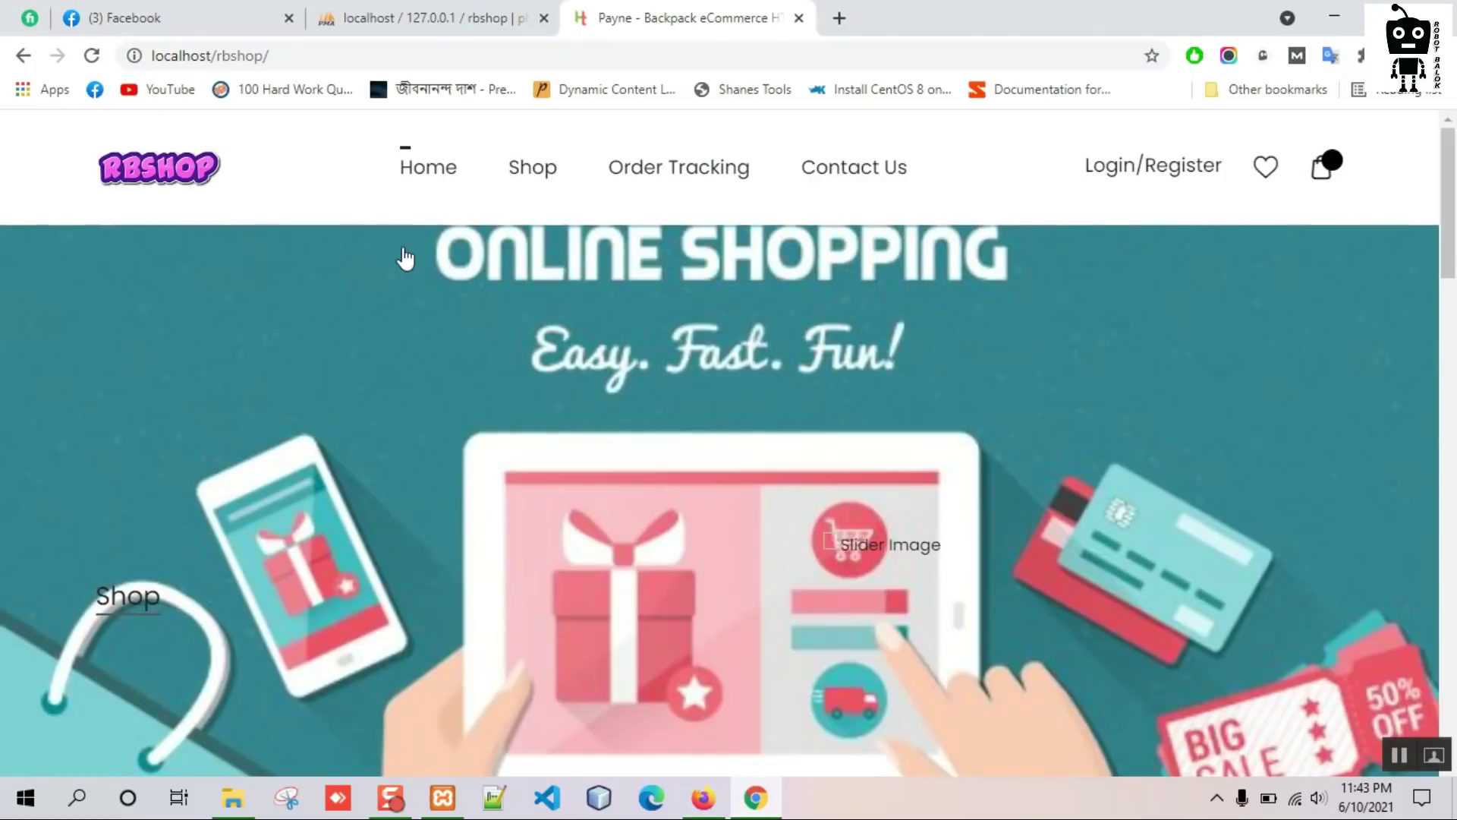
# Reload the storefront home page and browse Shop > ELECTRONICS.
pyautogui.click(429, 182)
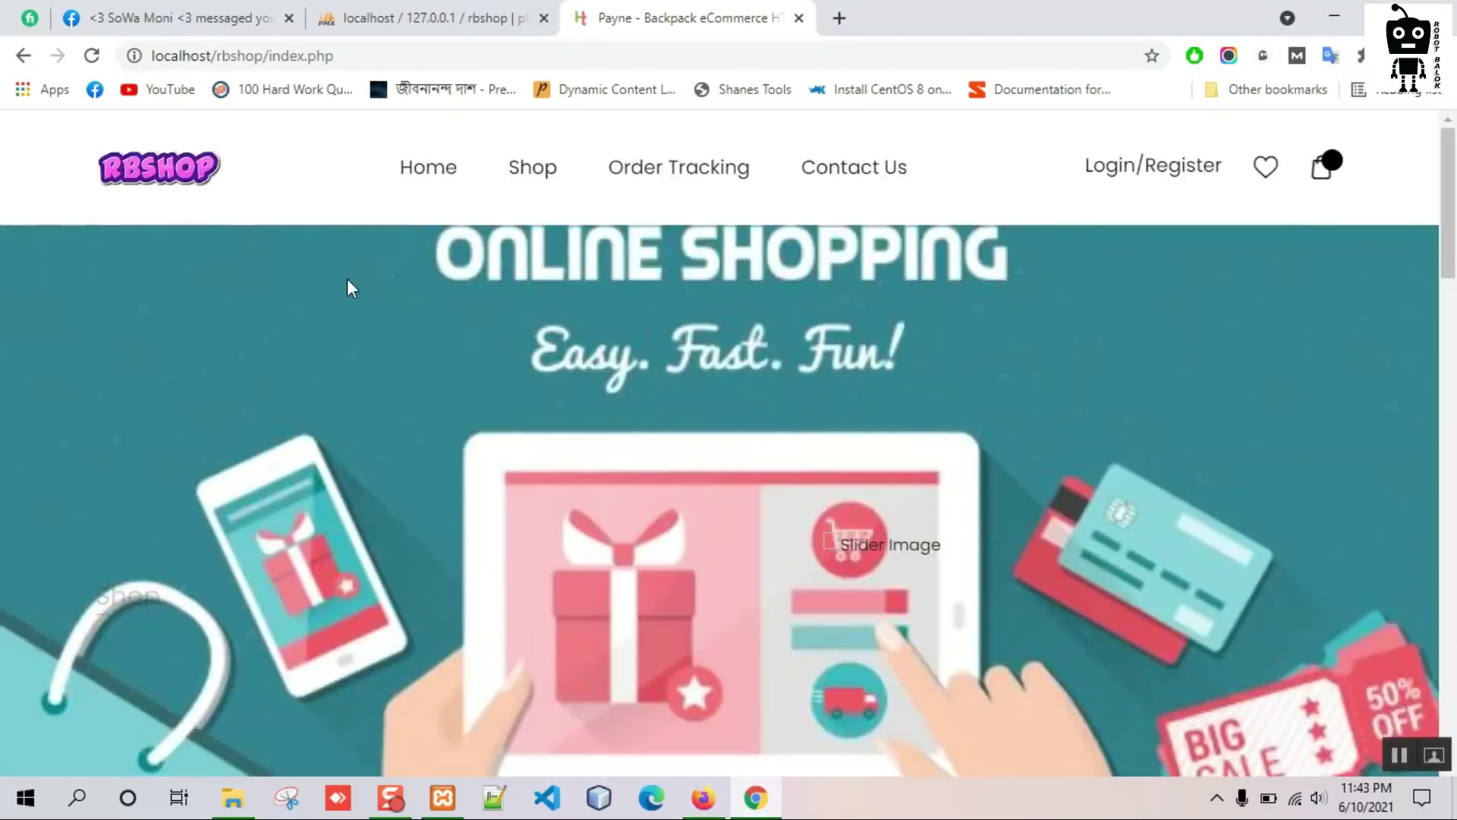
pyautogui.scroll(-6, 343, 293)
pyautogui.scroll(-4, 339, 290)
pyautogui.scroll(3, 1070, 398)
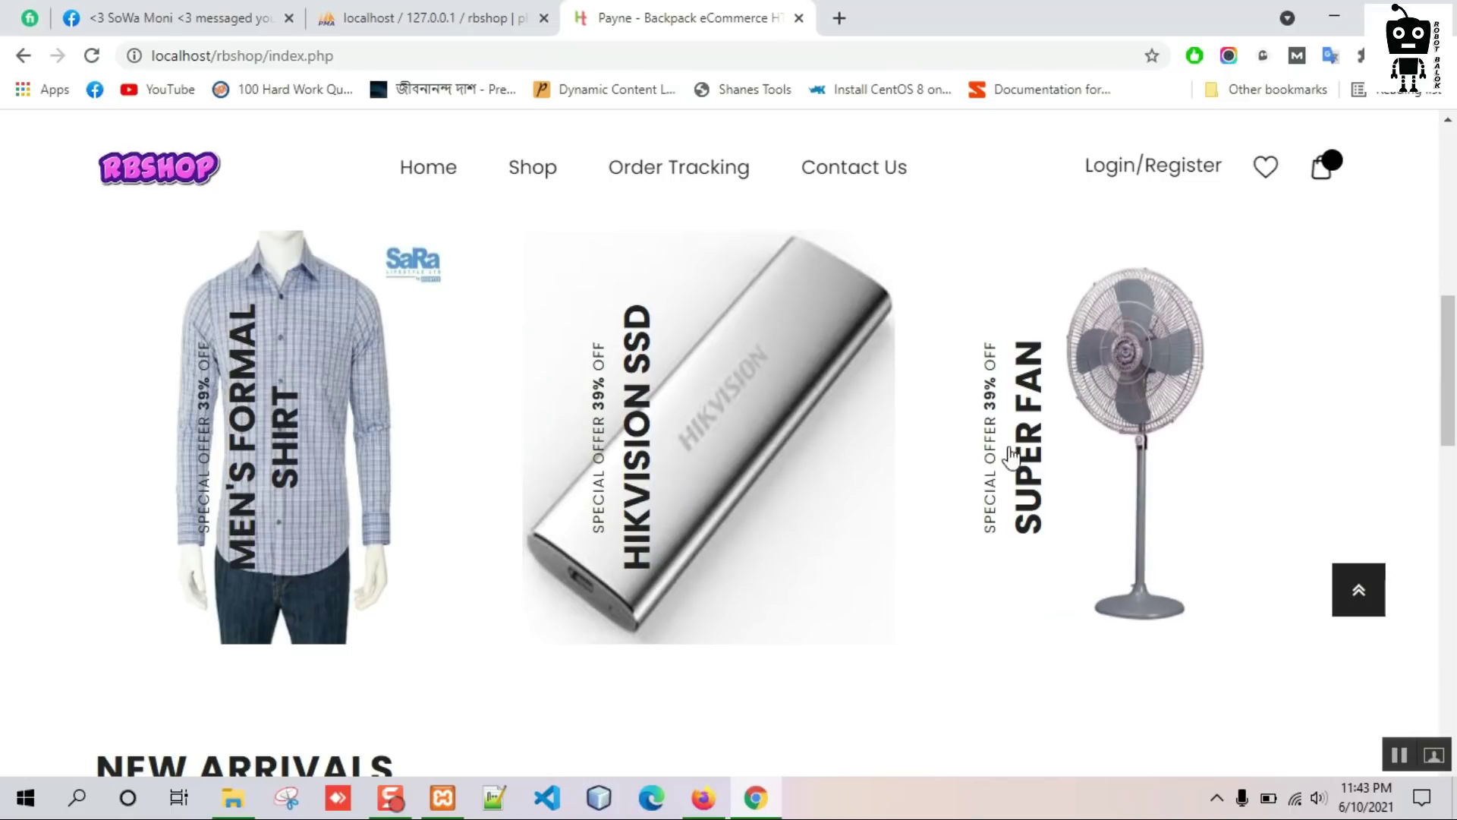
pyautogui.scroll(-6, 365, 423)
pyautogui.moveTo(333, 417)
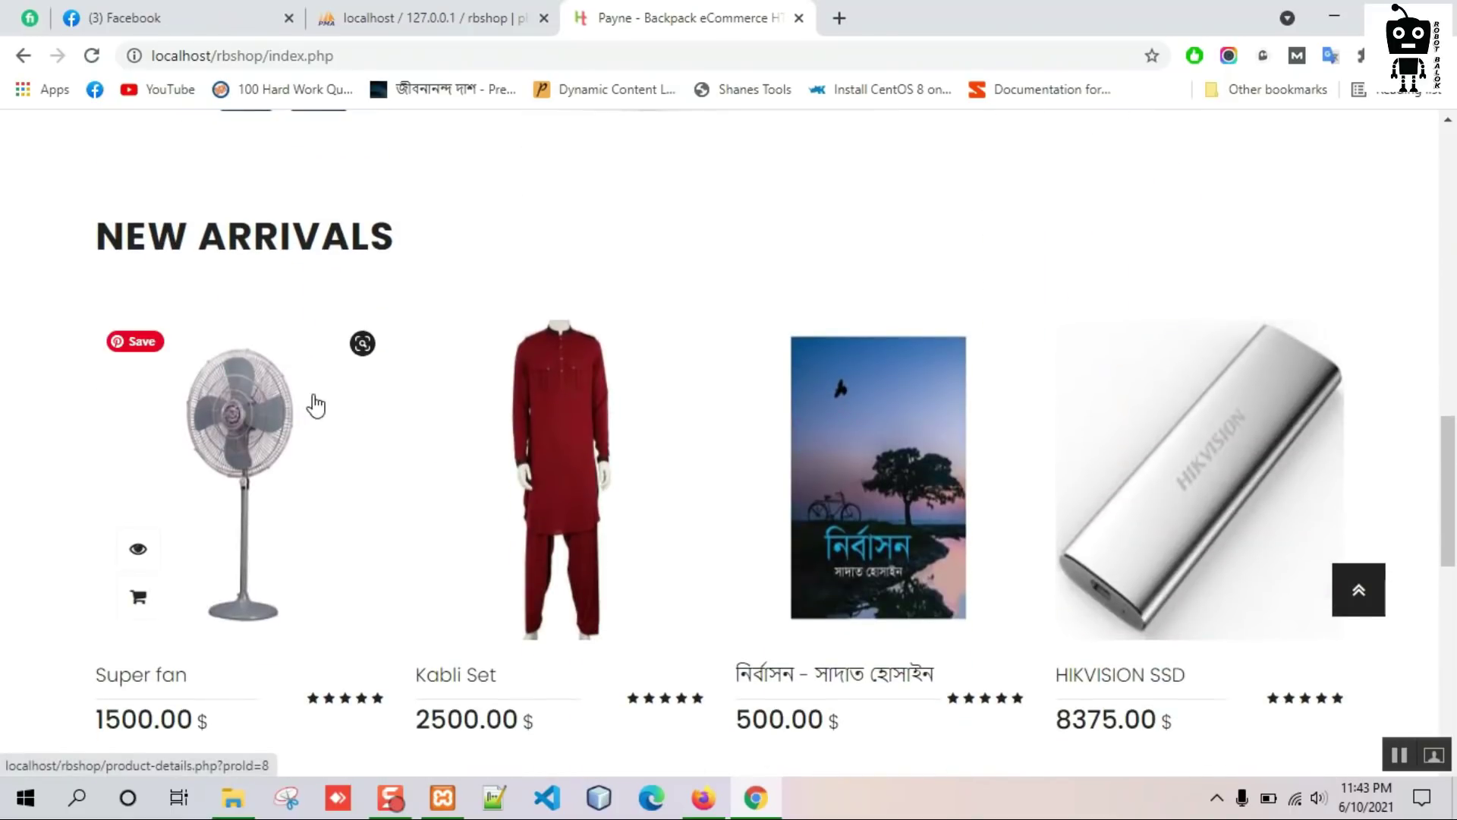
pyautogui.scroll(10, 242, 433)
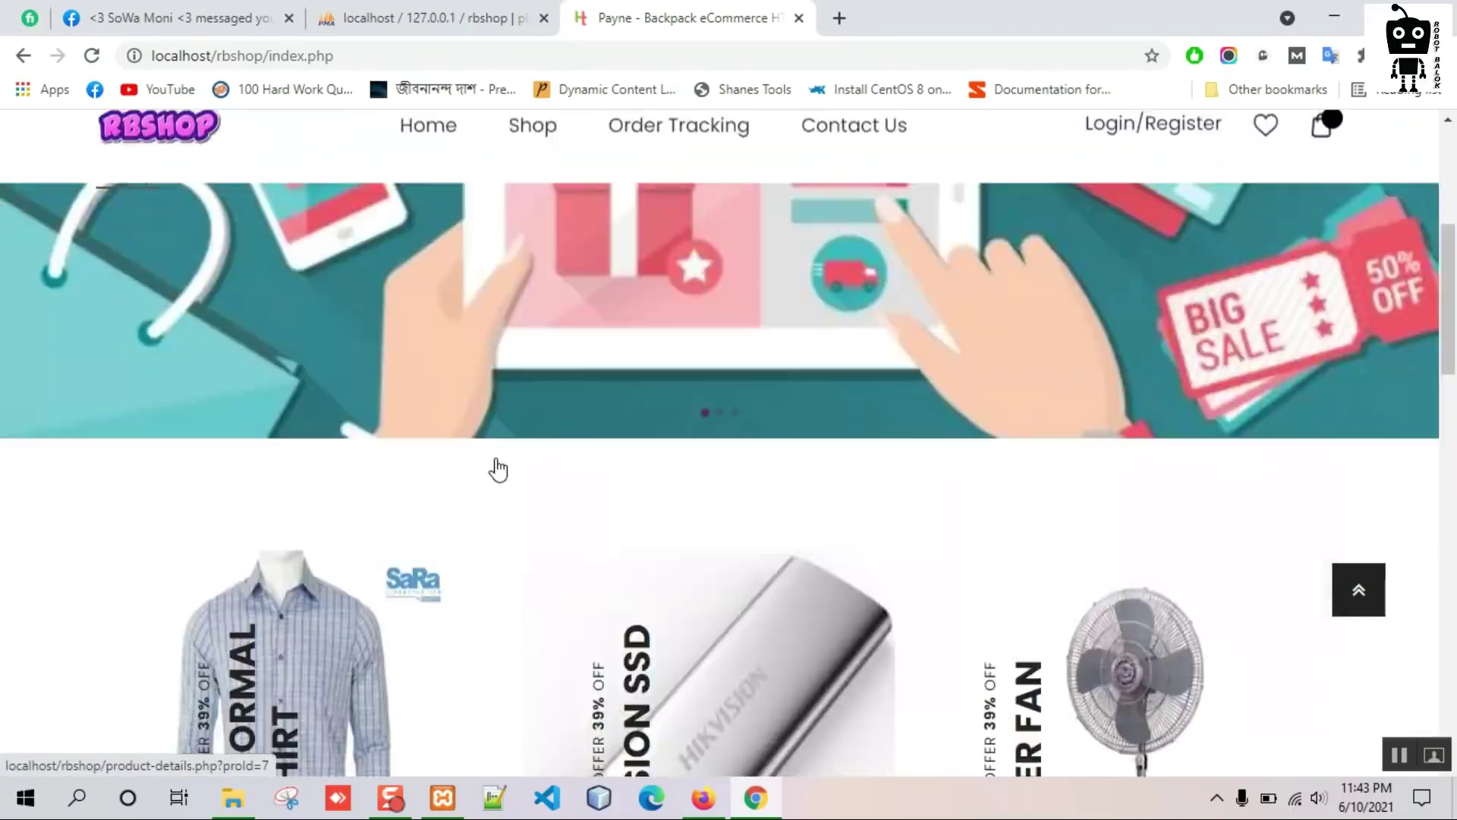
pyautogui.moveTo(526, 199)
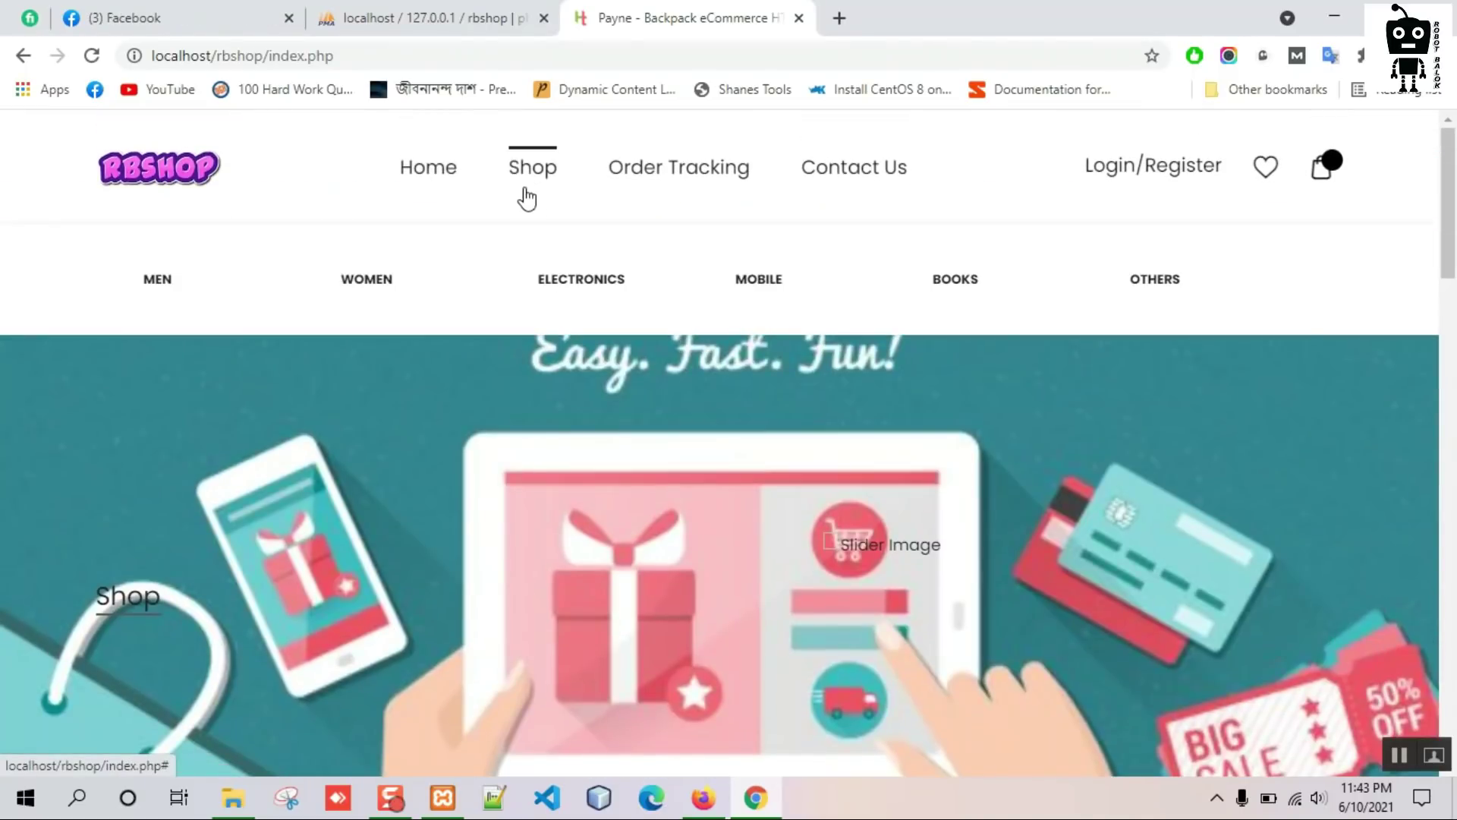
pyautogui.click(588, 291)
# Open the Super fan product page, play and close its video preview, then return home.
pyautogui.scroll(-5, 762, 400)
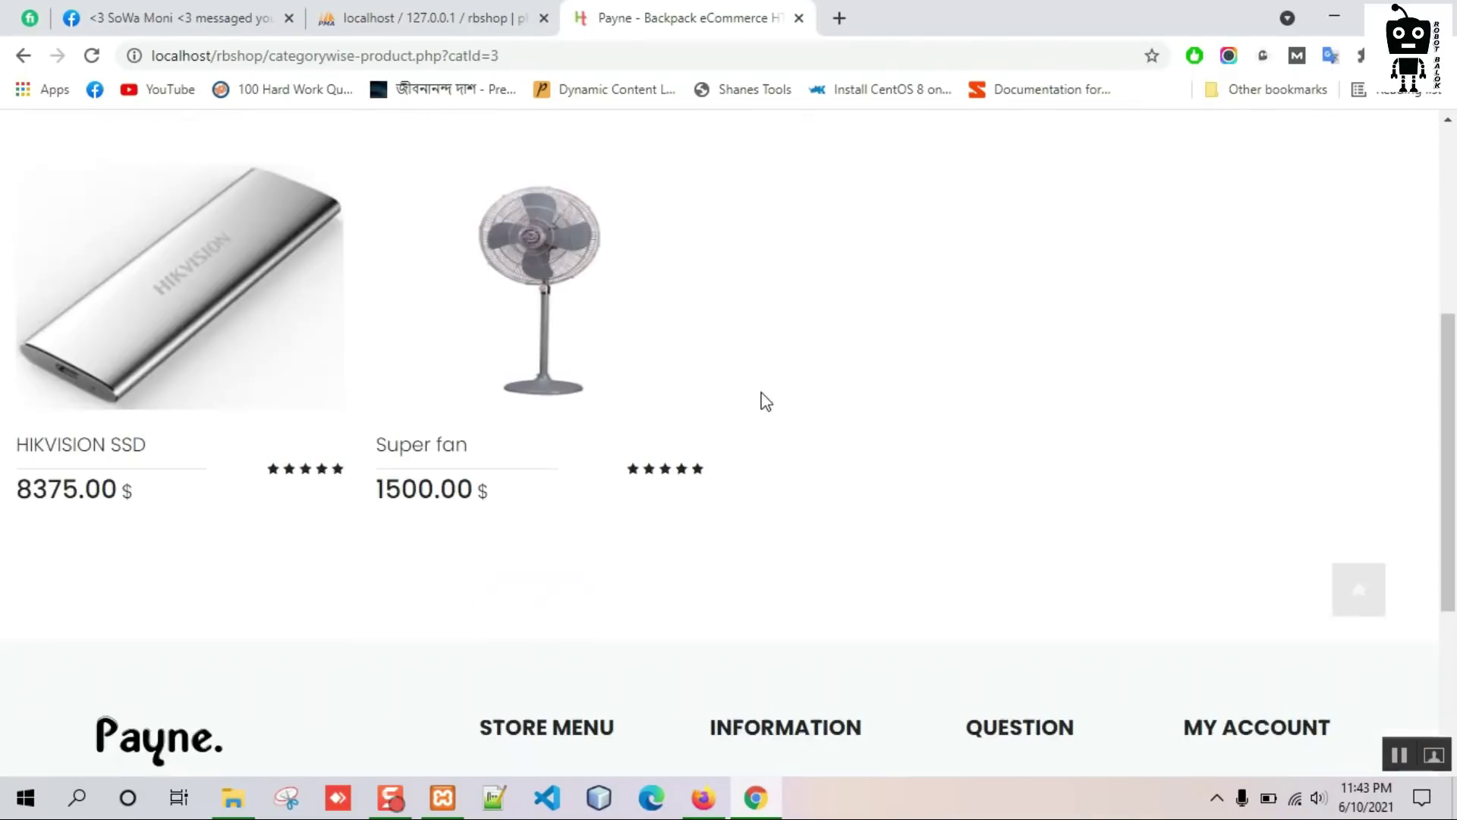
pyautogui.click(539, 240)
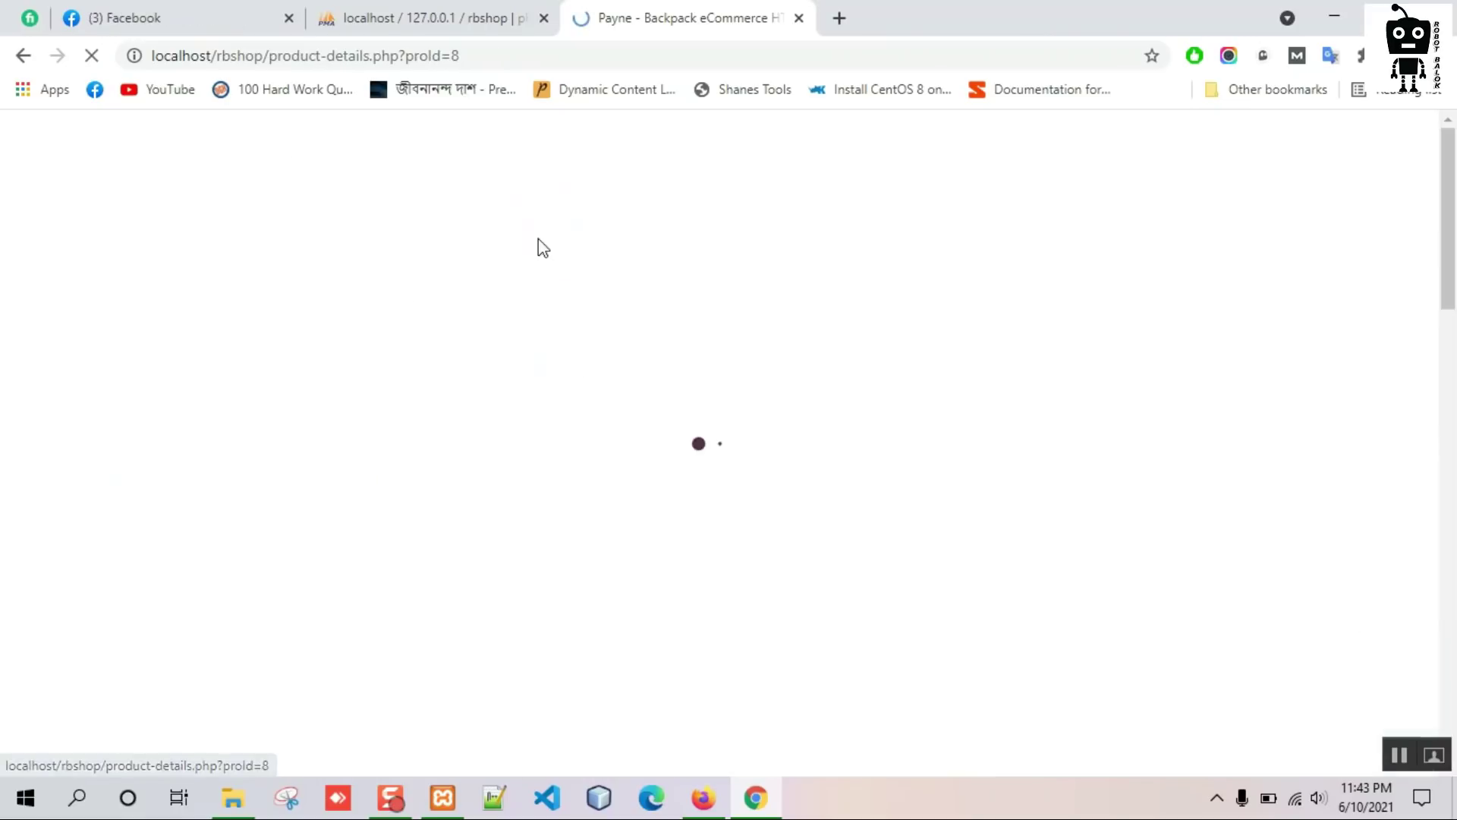
pyautogui.scroll(-4, 541, 249)
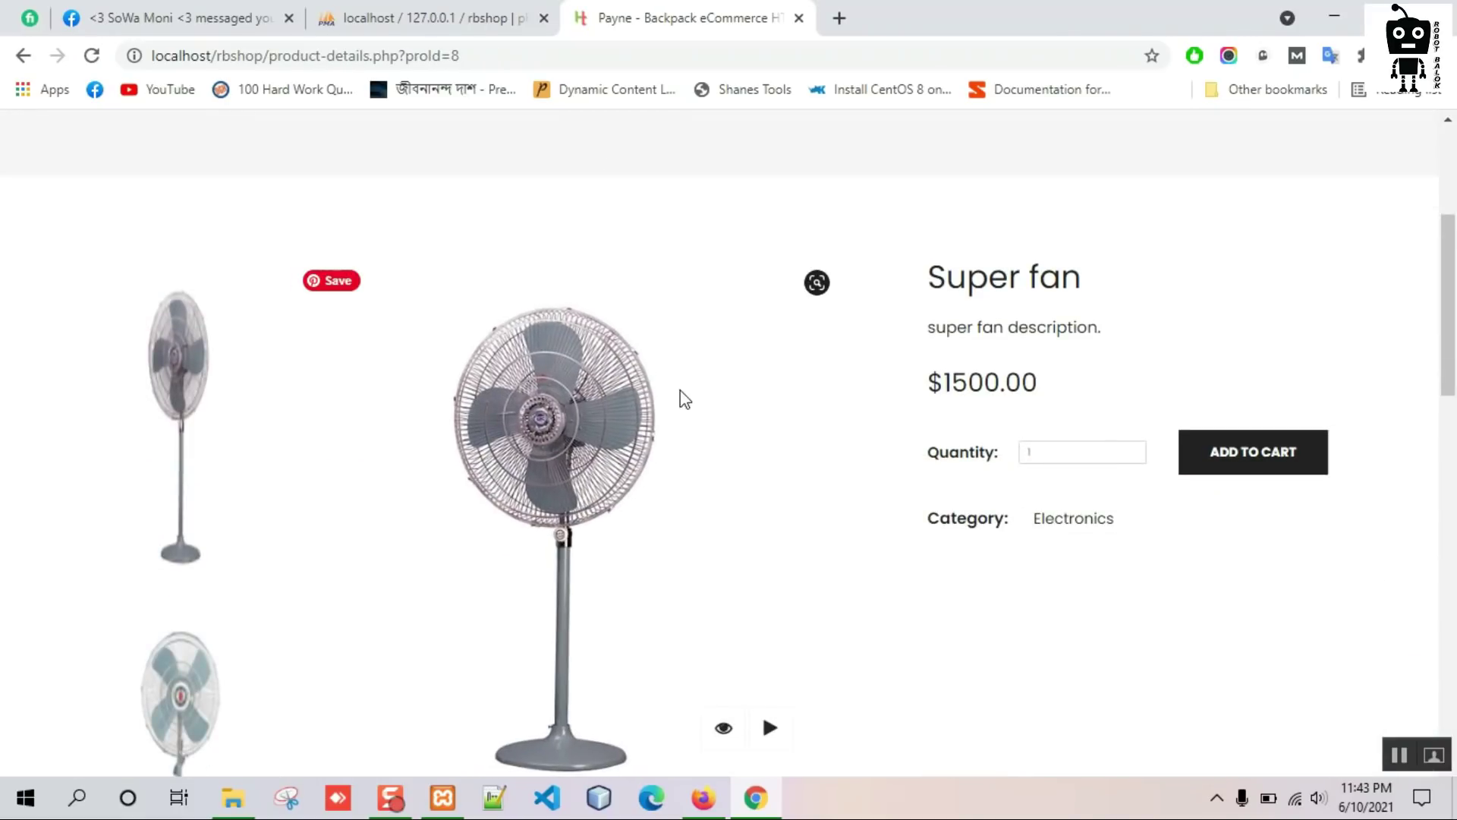
pyautogui.scroll(-1, 911, 380)
pyautogui.click(1083, 348)
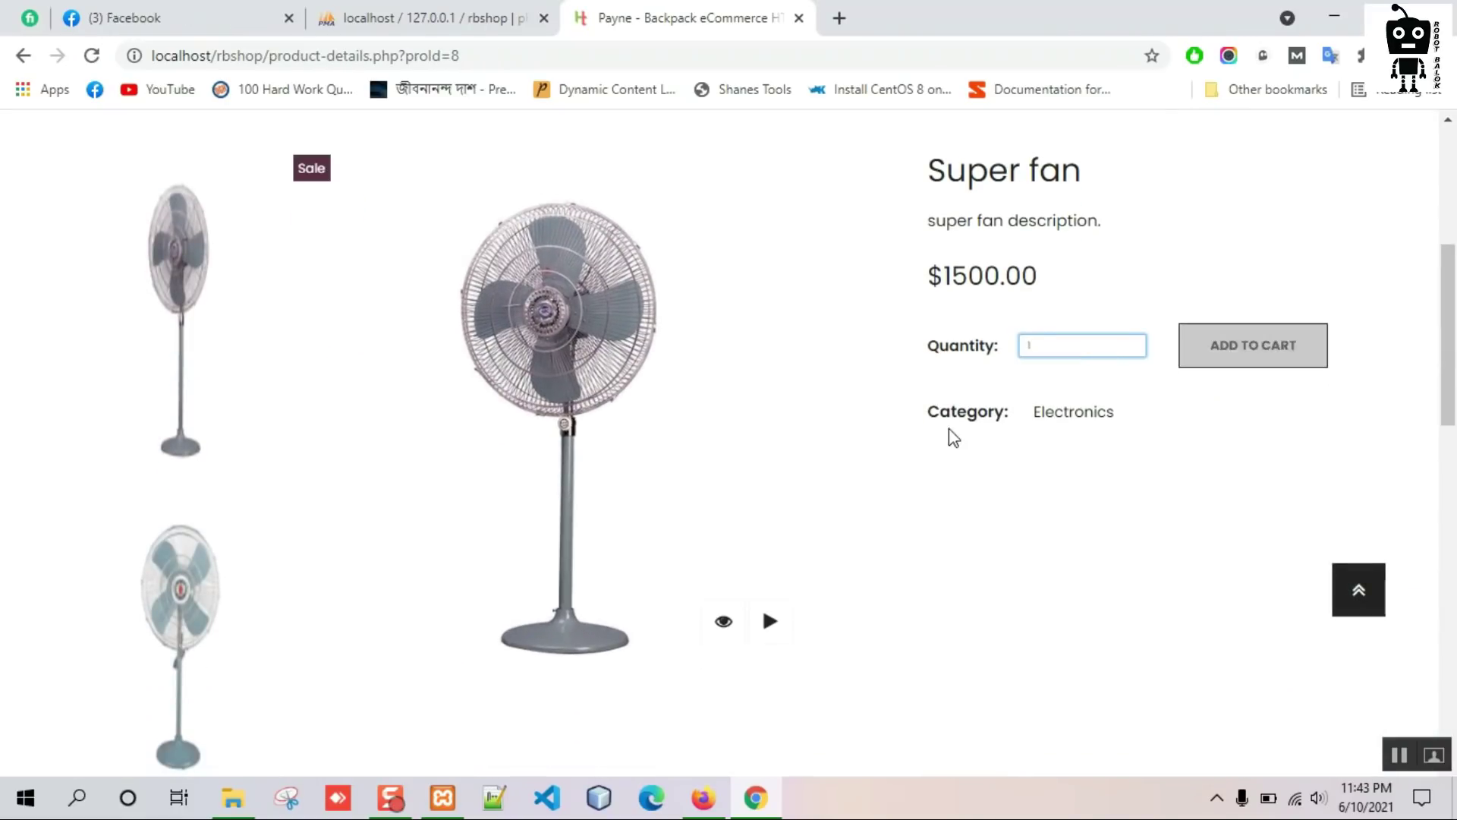
pyautogui.scroll(-5, 895, 429)
pyautogui.scroll(2, 839, 426)
pyautogui.click(774, 410)
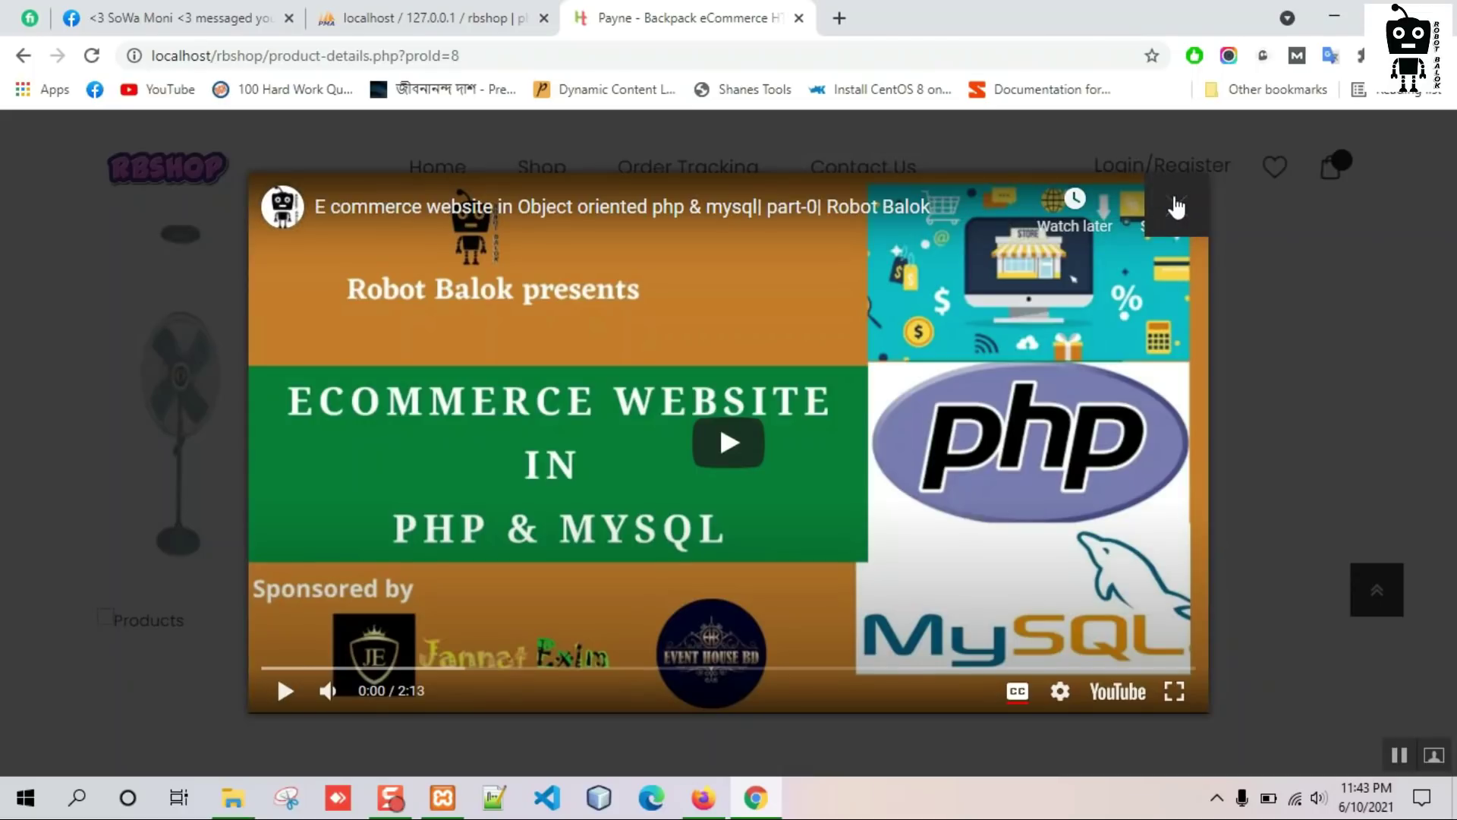
pyautogui.click(1273, 244)
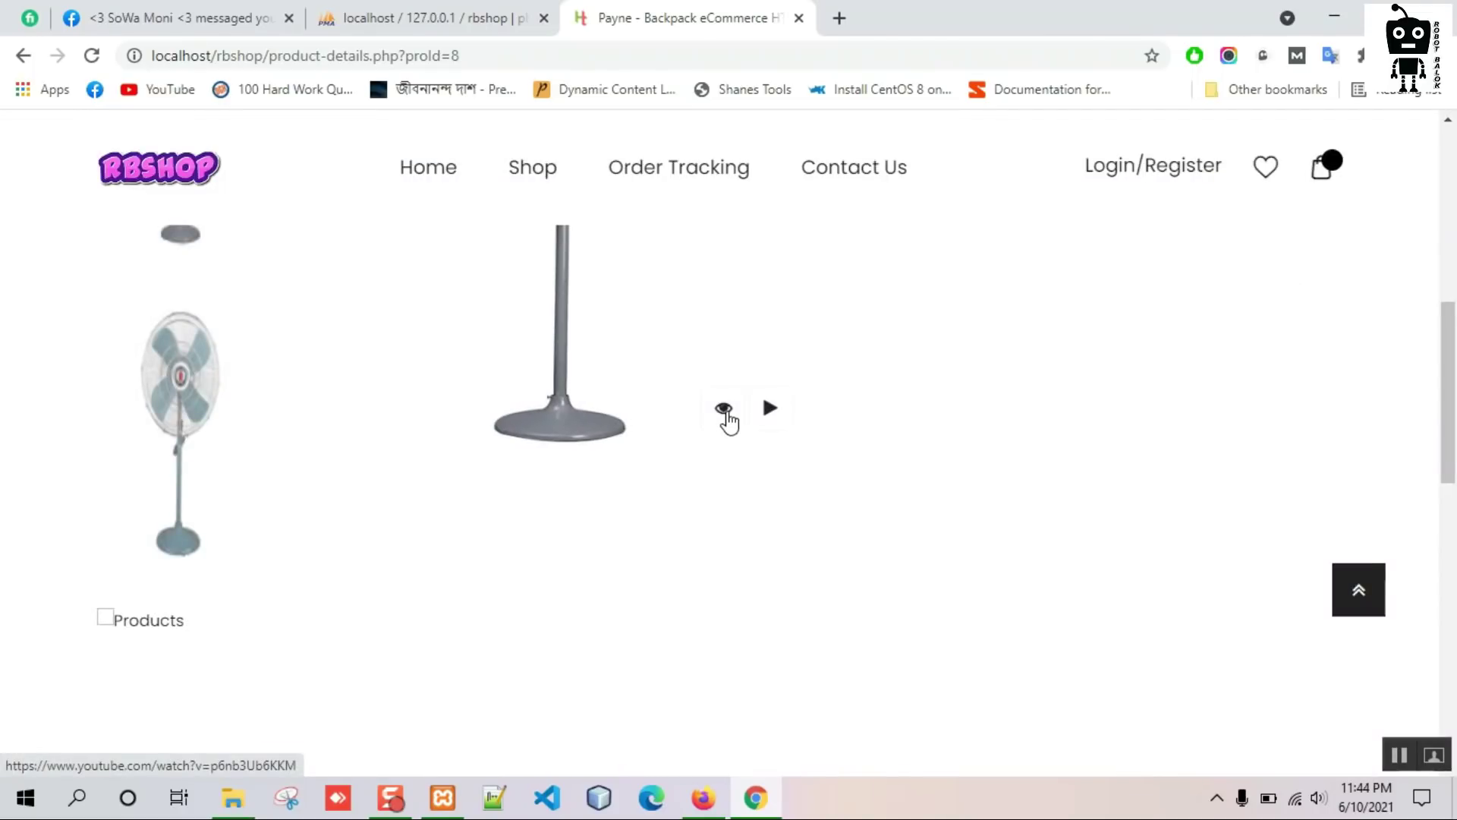
pyautogui.scroll(4, 882, 402)
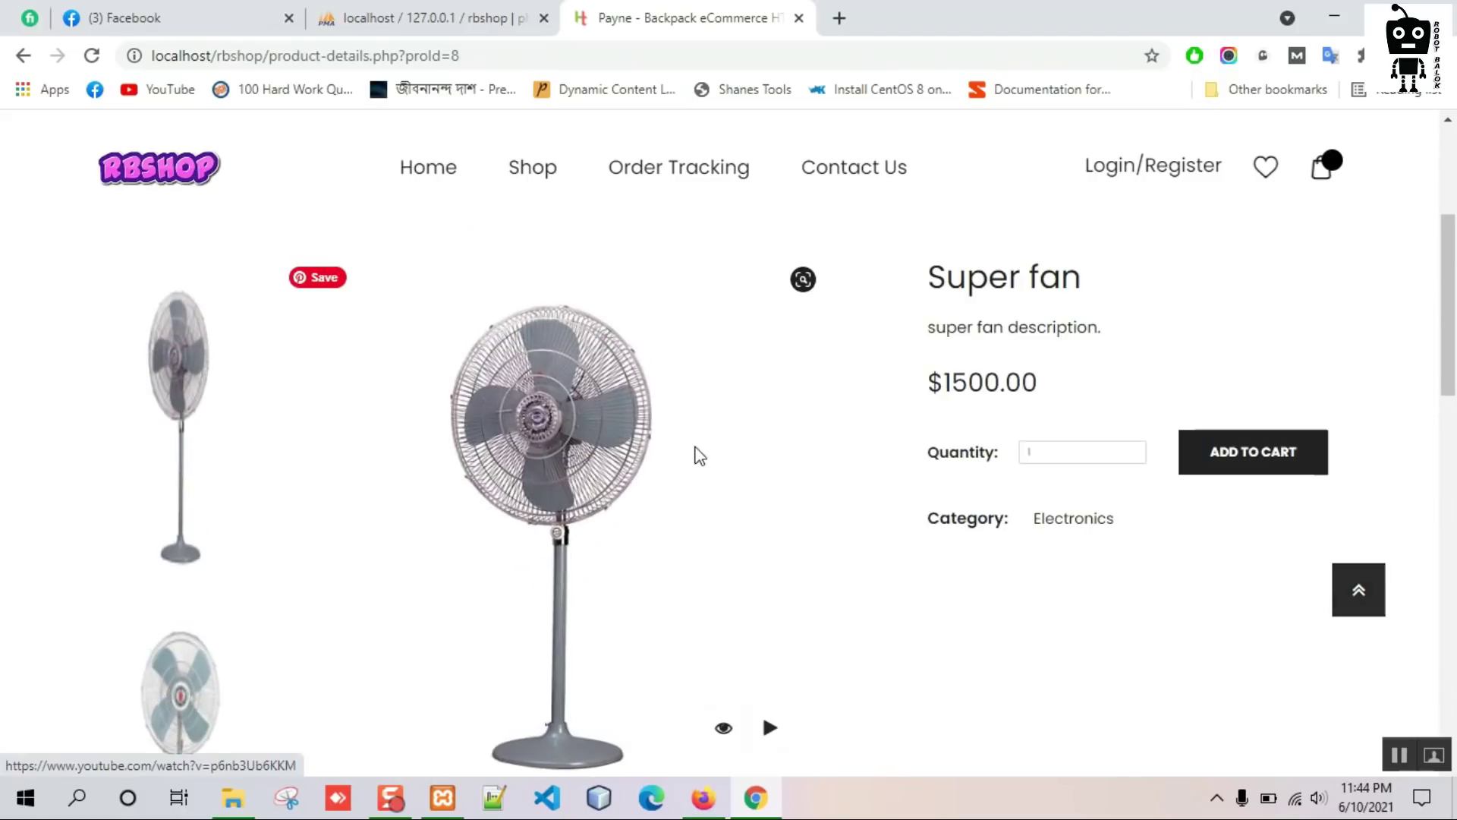
pyautogui.click(443, 185)
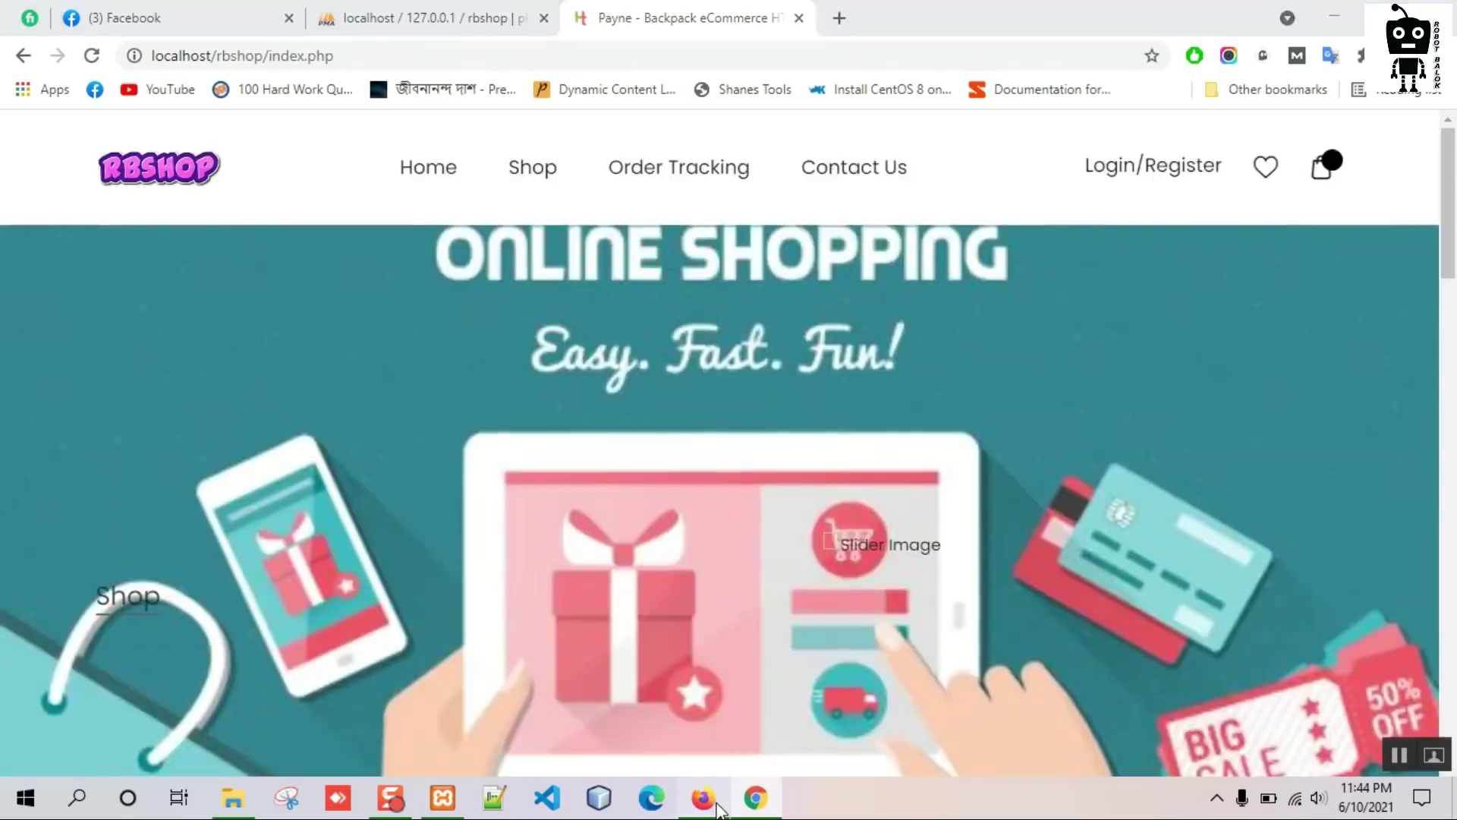
pyautogui.click(704, 799)
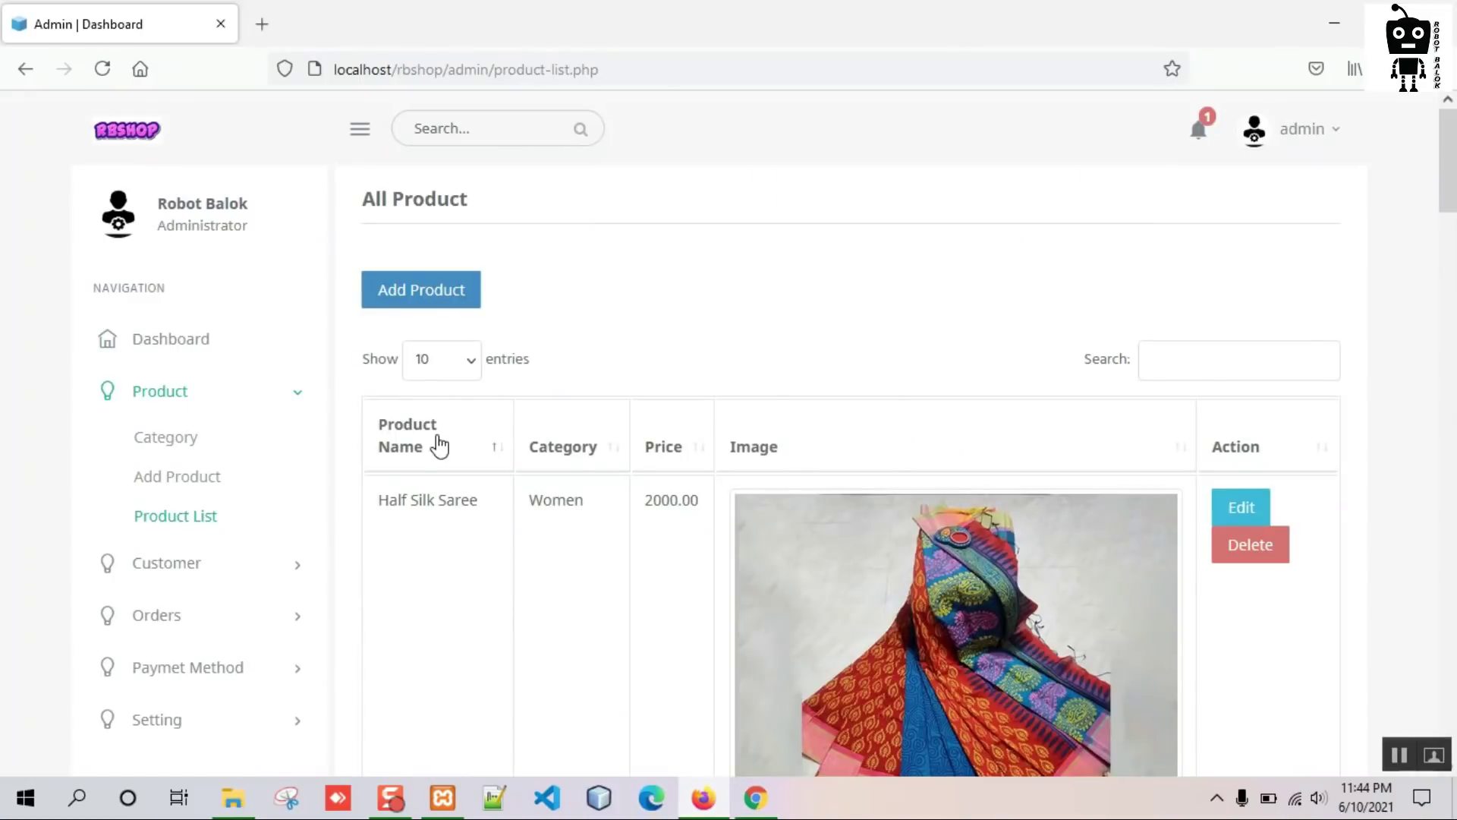
# Open the admin Customer List, then register a test customer with an e-mail on the storefront.
pyautogui.click(232, 562)
pyautogui.click(244, 495)
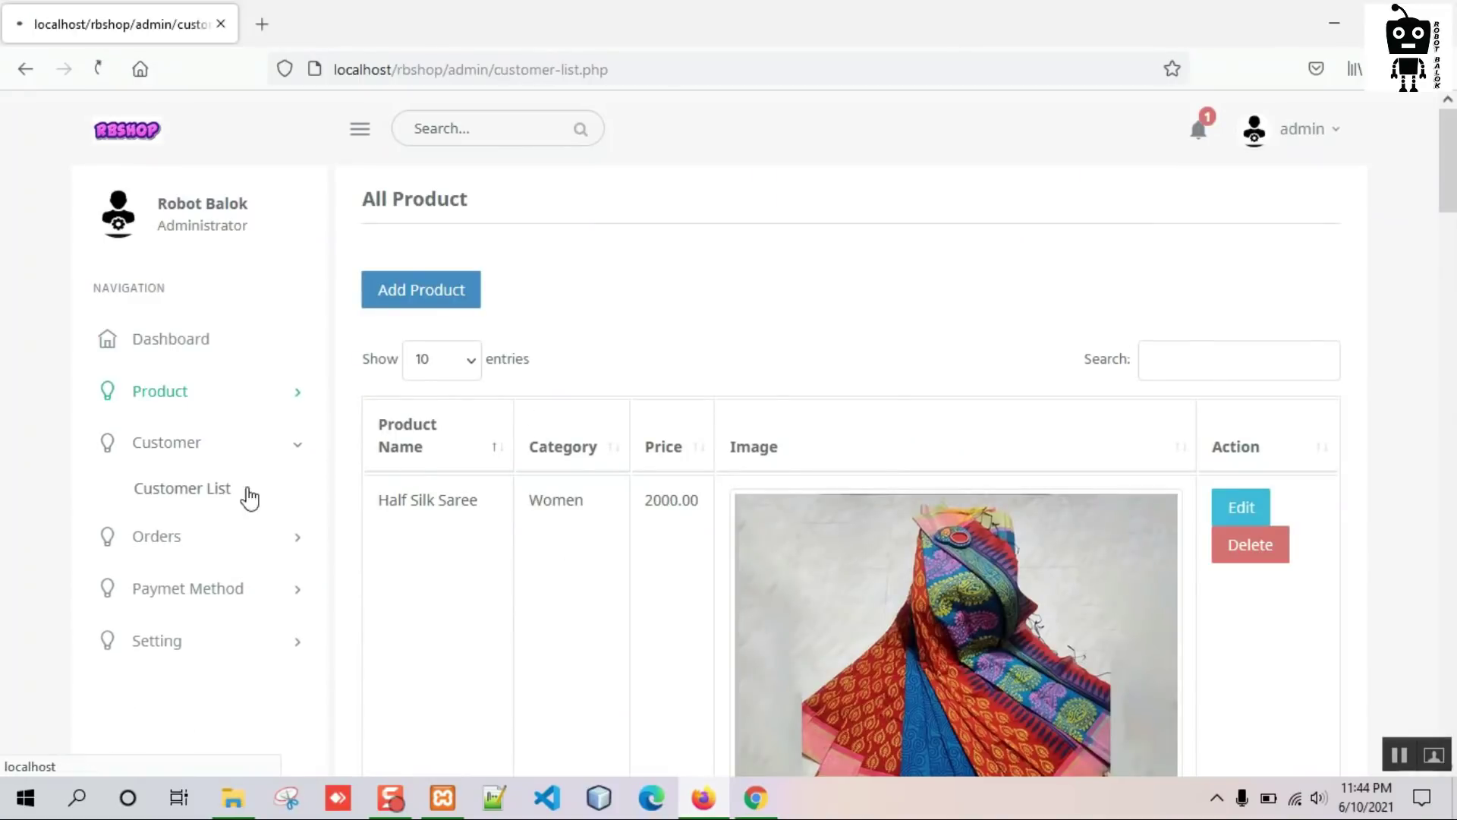
pyautogui.click(756, 797)
pyautogui.click(1169, 180)
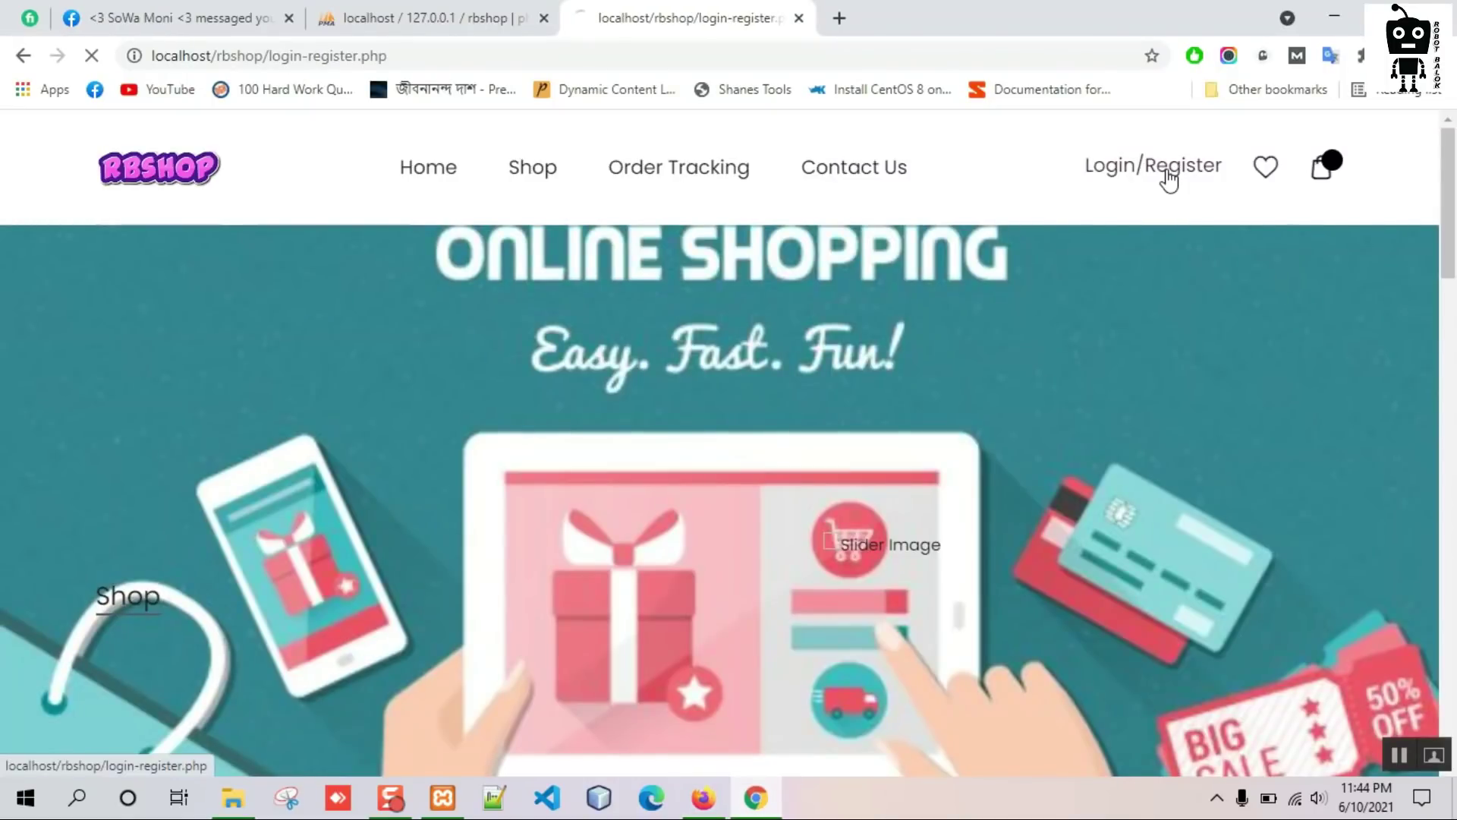
pyautogui.scroll(-2, 477, 419)
pyautogui.scroll(-1, 476, 419)
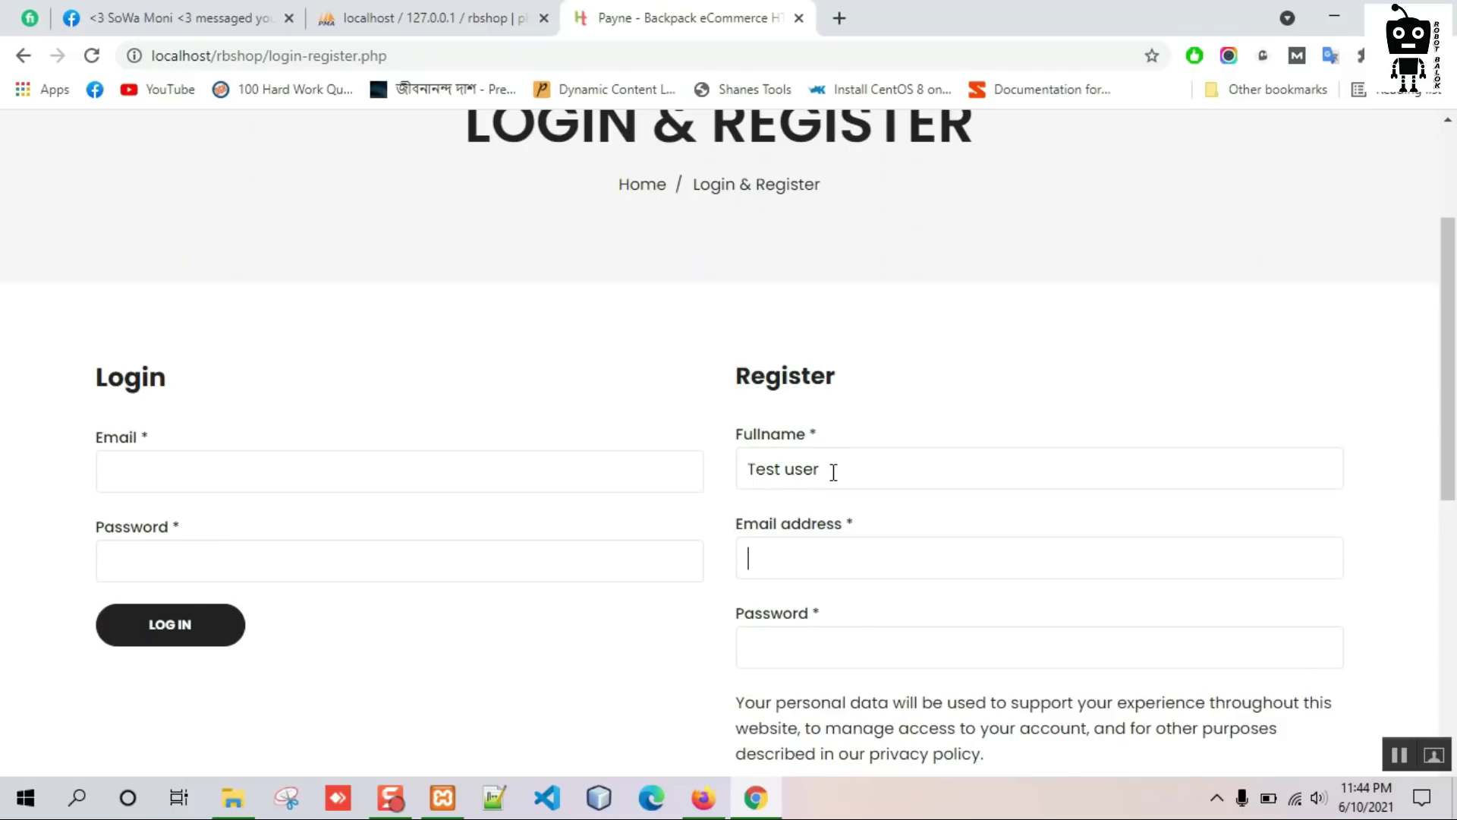
pyautogui.write('test@email.com')
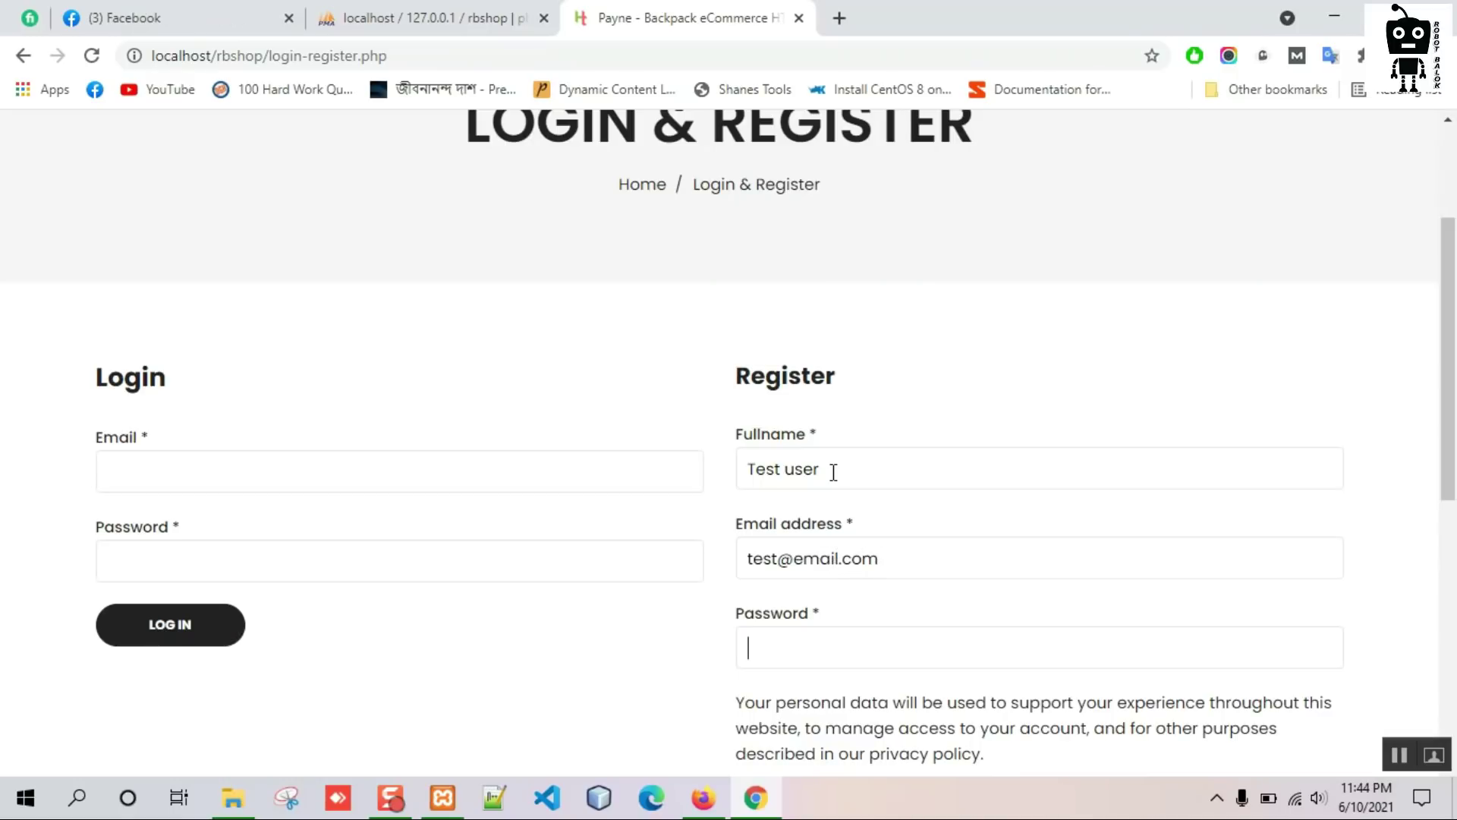
pyautogui.write('5')
pyautogui.scroll(-3, 834, 472)
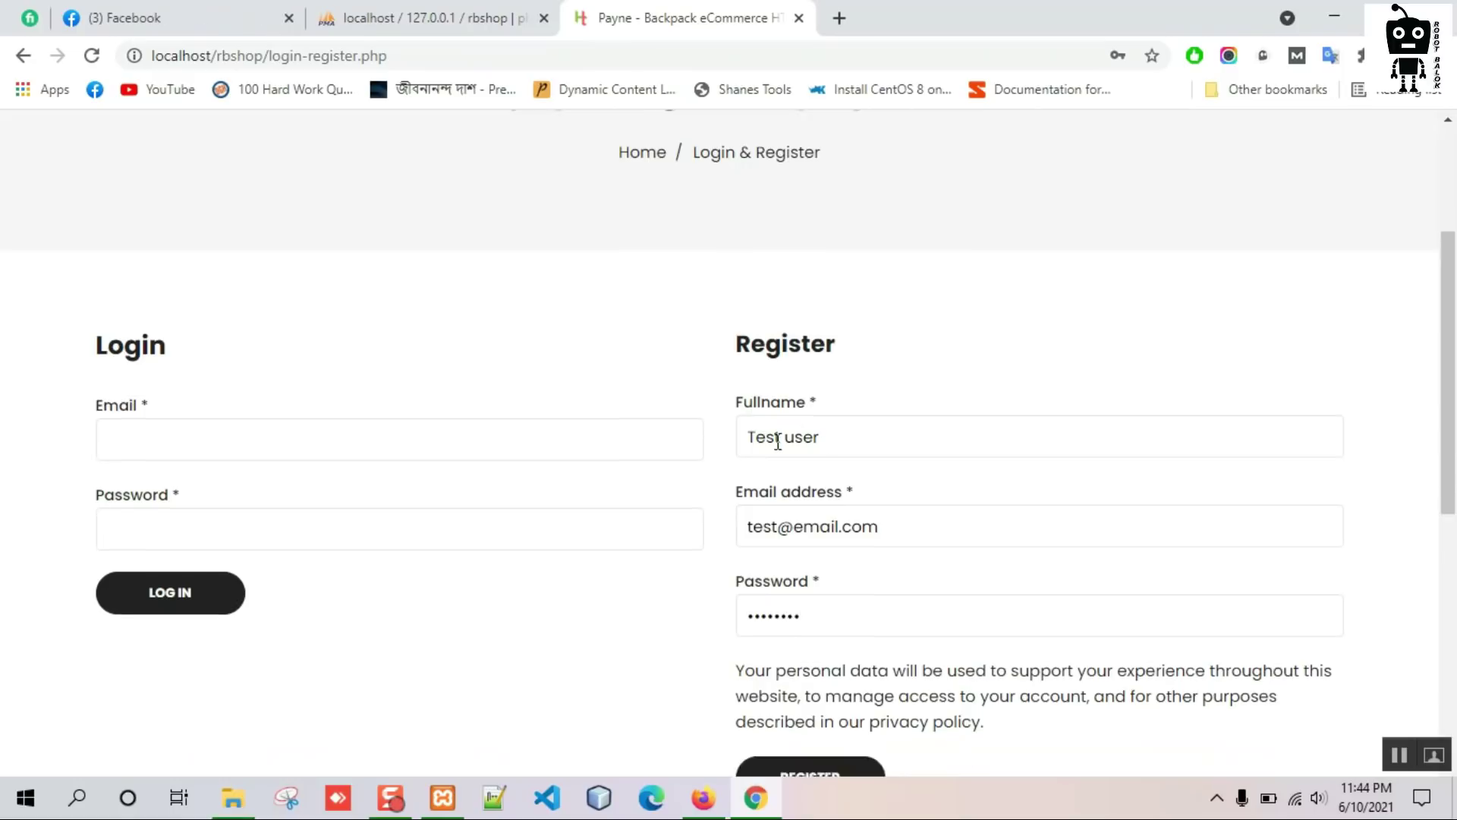
pyautogui.click(806, 596)
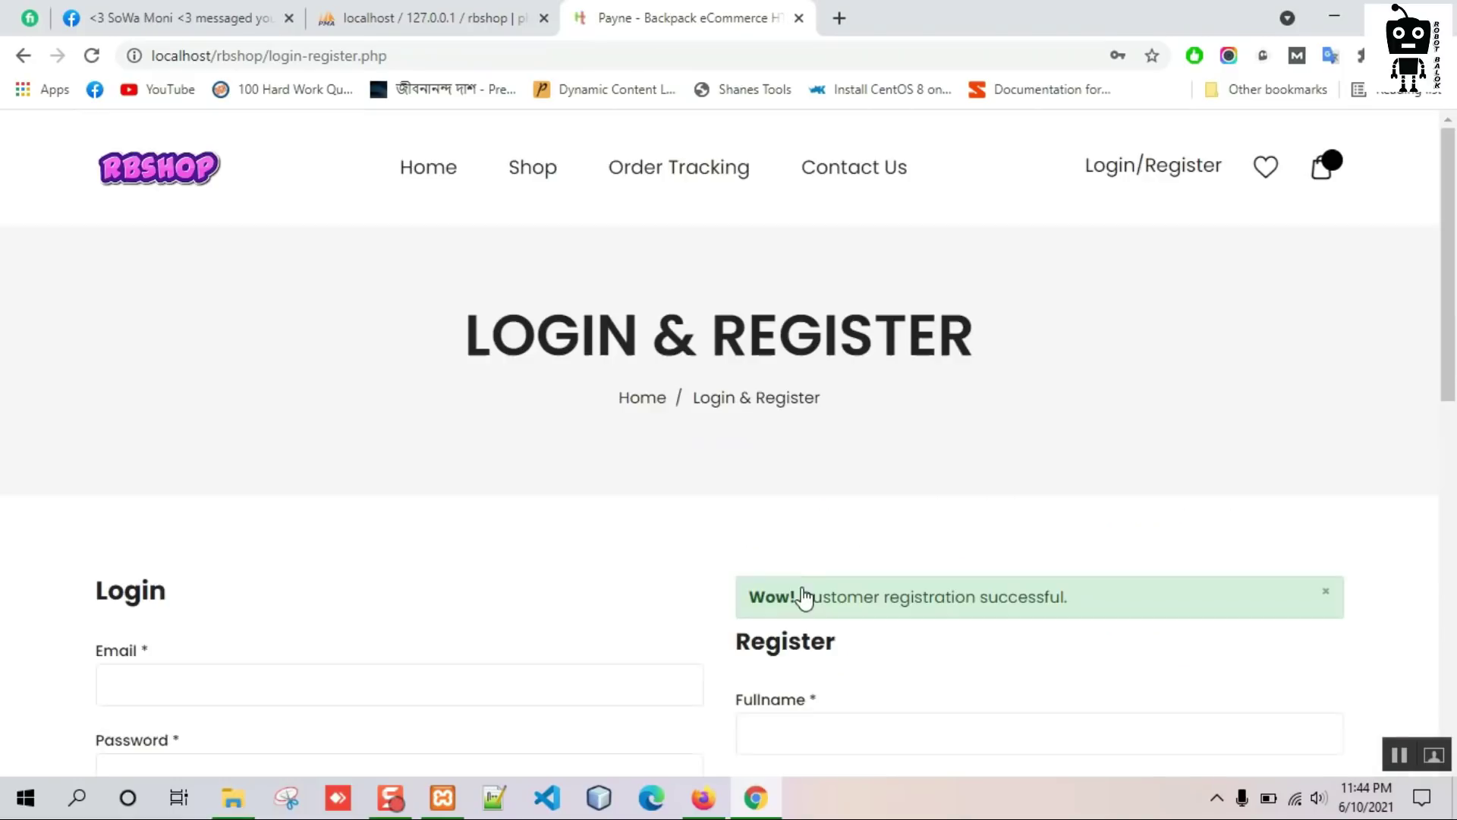
pyautogui.scroll(-3, 682, 461)
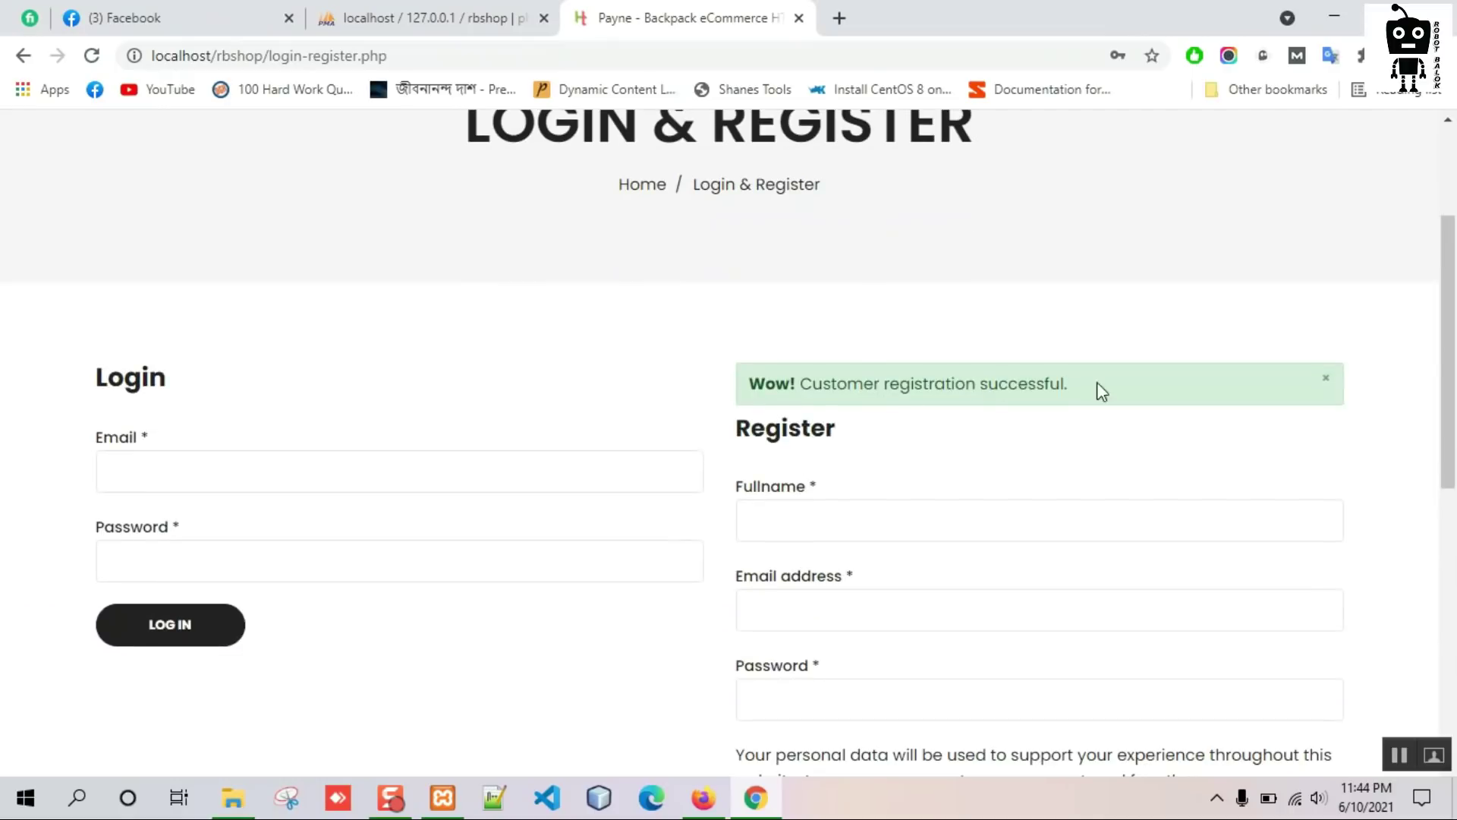
pyautogui.scroll(3, 1123, 391)
pyautogui.click(703, 797)
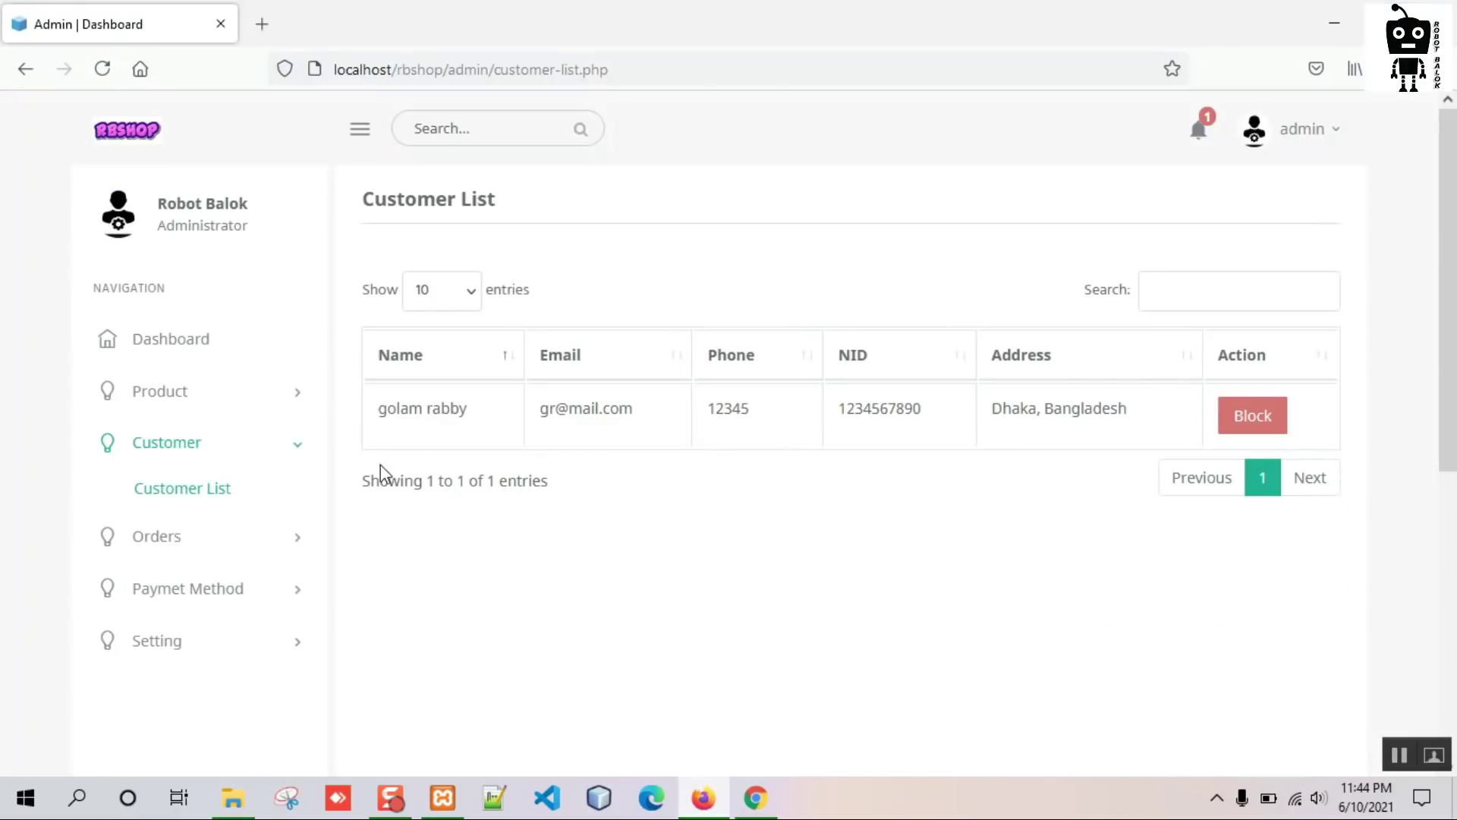
# Reload the admin Customer List to show the new customer, and refresh the storefront login page.
pyautogui.rightClick(648, 244)
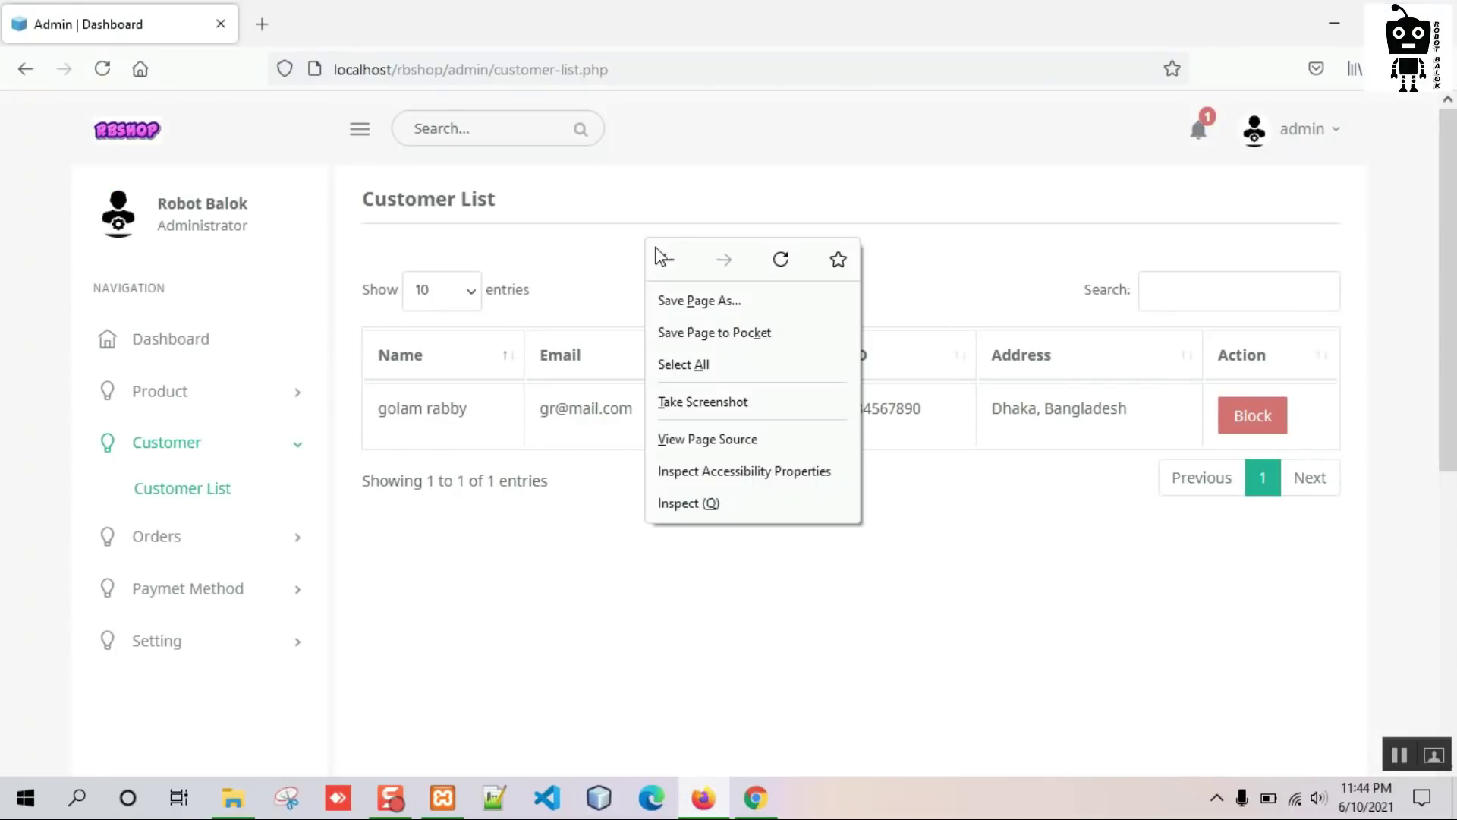
pyautogui.click(783, 258)
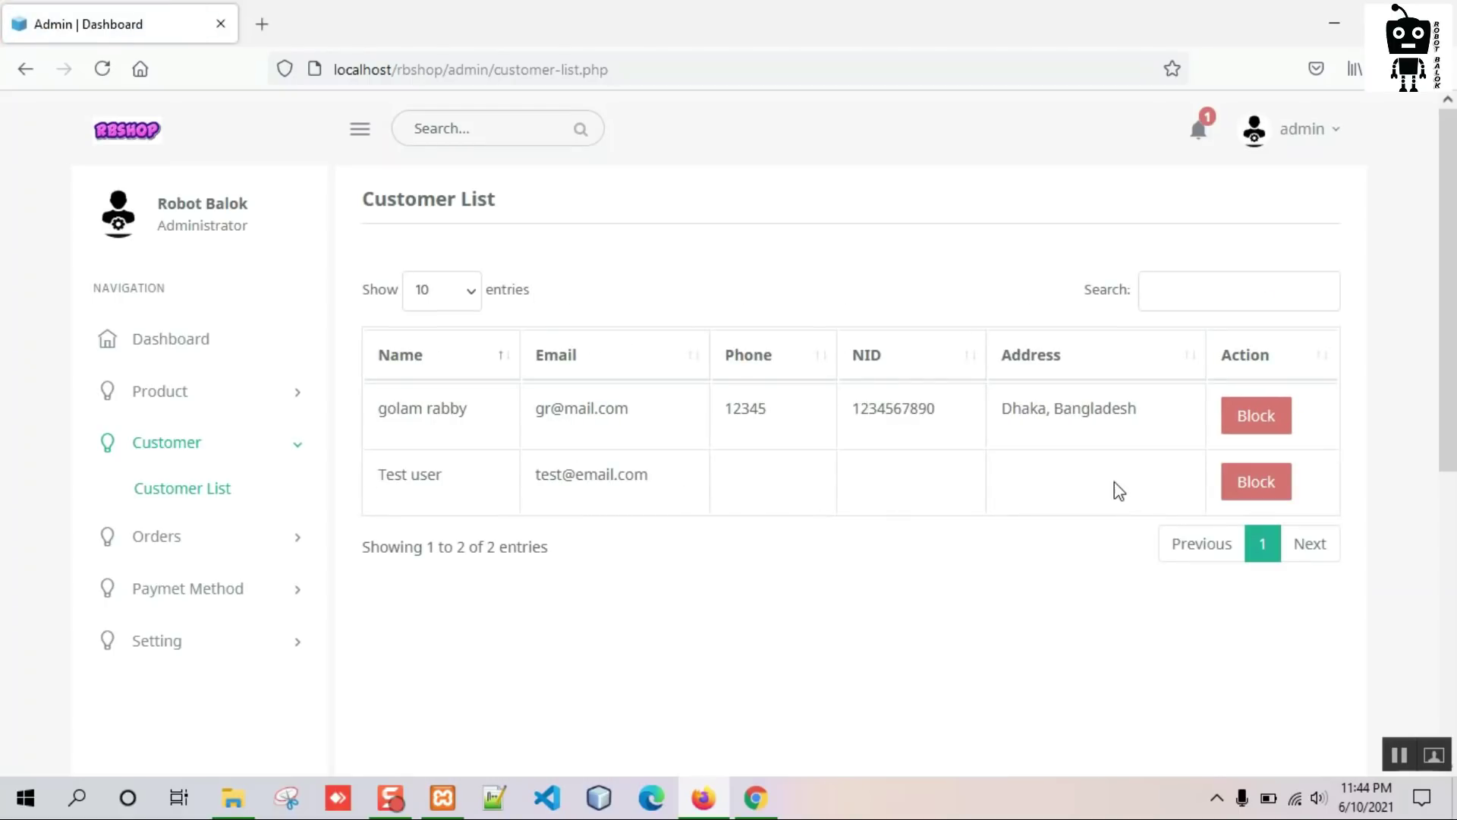
pyautogui.click(755, 797)
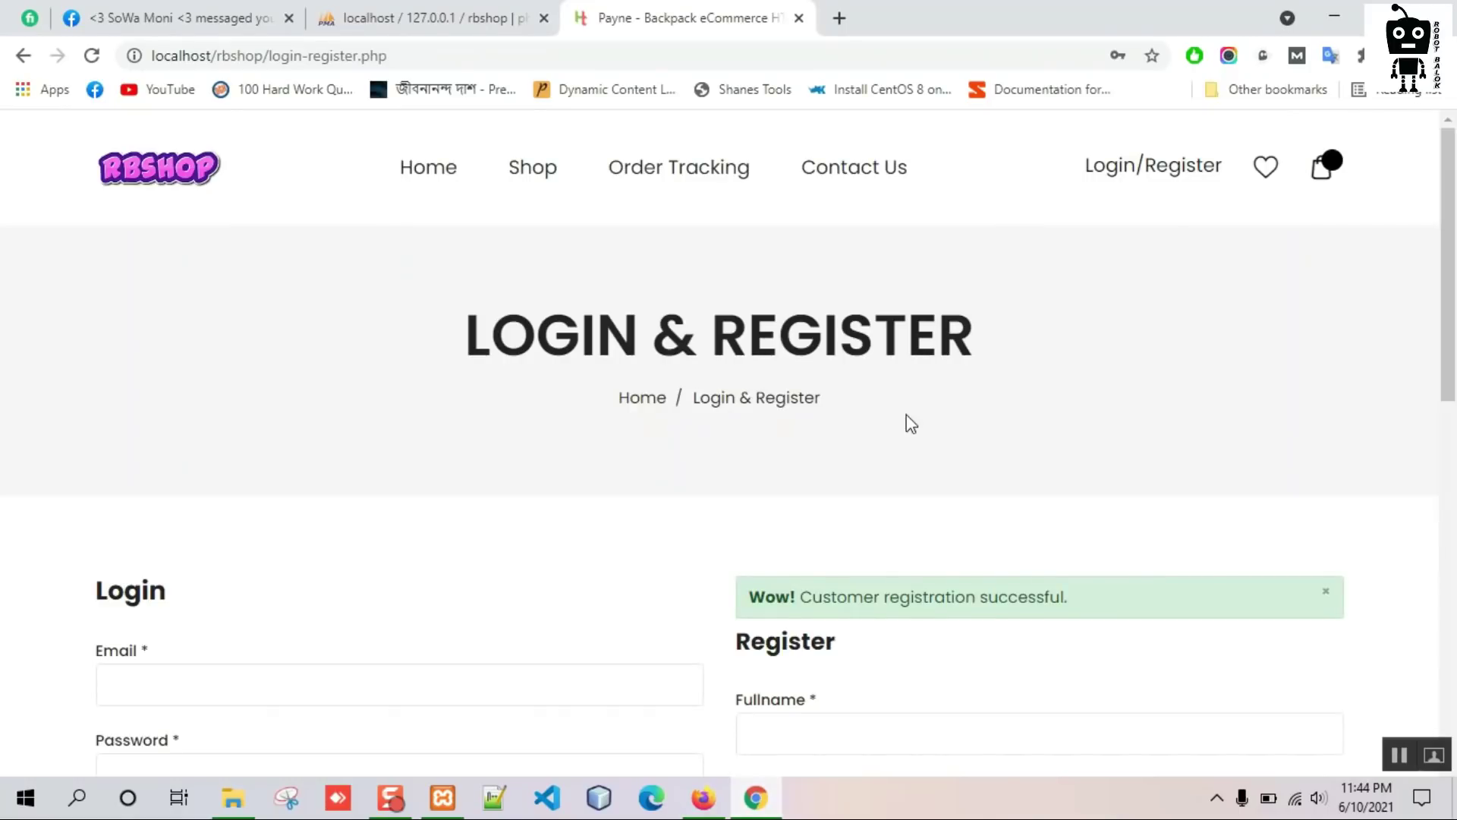
pyautogui.click(1154, 171)
# Log in as the test customer with their e-mail and password, then open Account Details.
pyautogui.scroll(-3, 297, 489)
pyautogui.click(282, 464)
pyautogui.write('test@email.com')
pyautogui.press('Tab')
pyautogui.write('12345678')
pyautogui.click(152, 639)
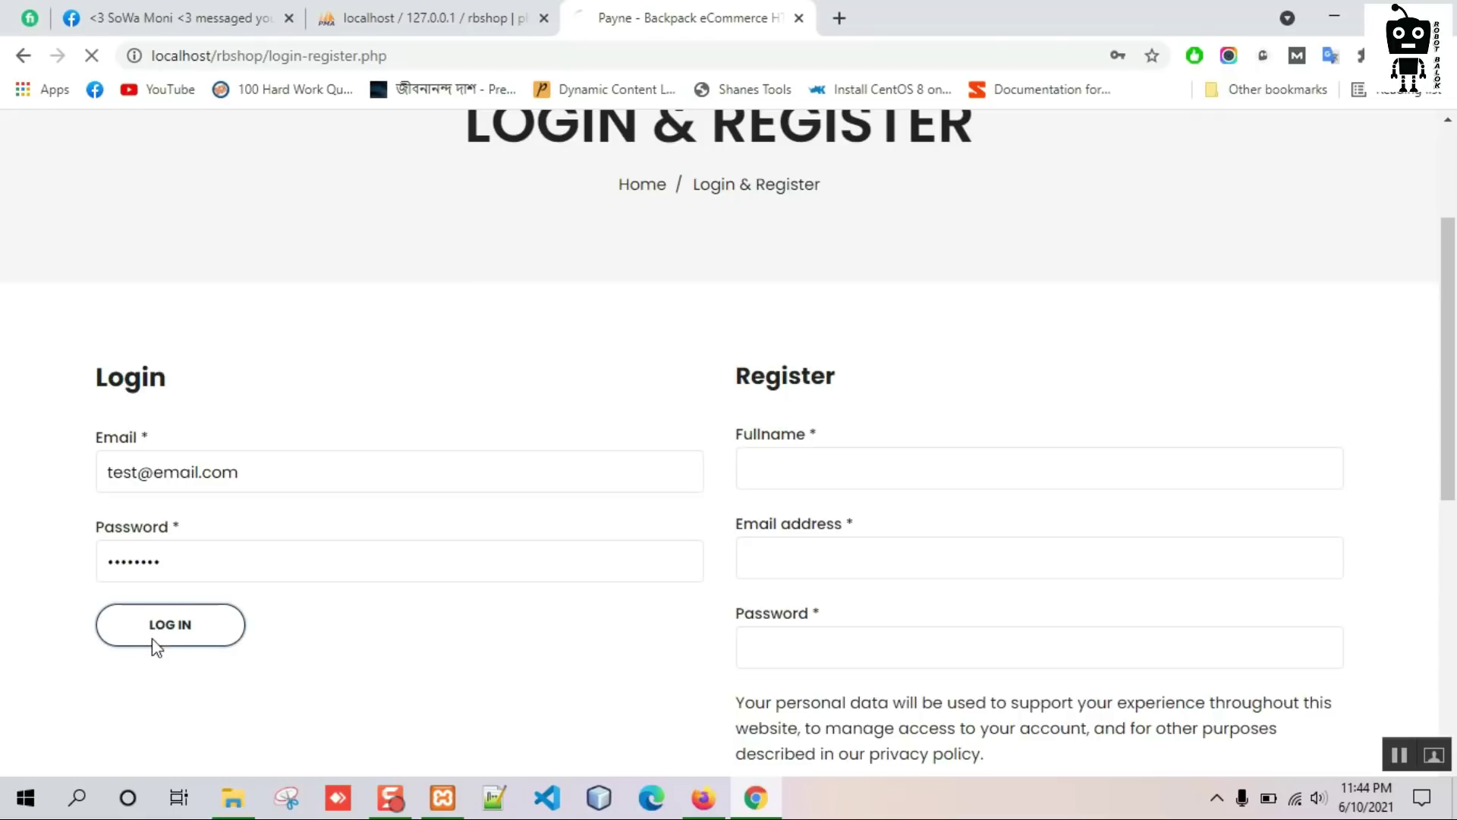
pyautogui.scroll(-1, 656, 561)
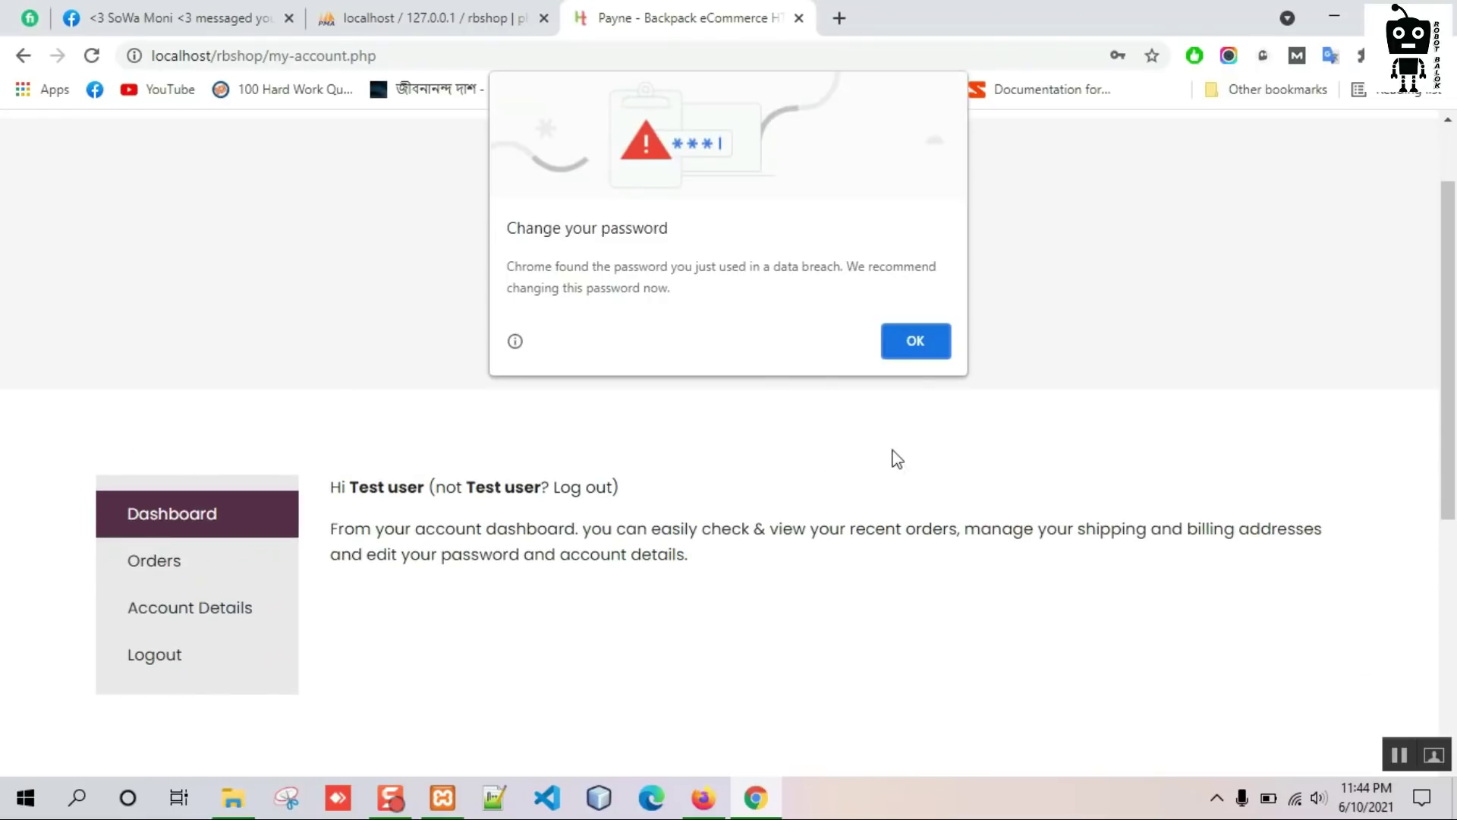
pyautogui.click(914, 348)
pyautogui.scroll(-3, 573, 389)
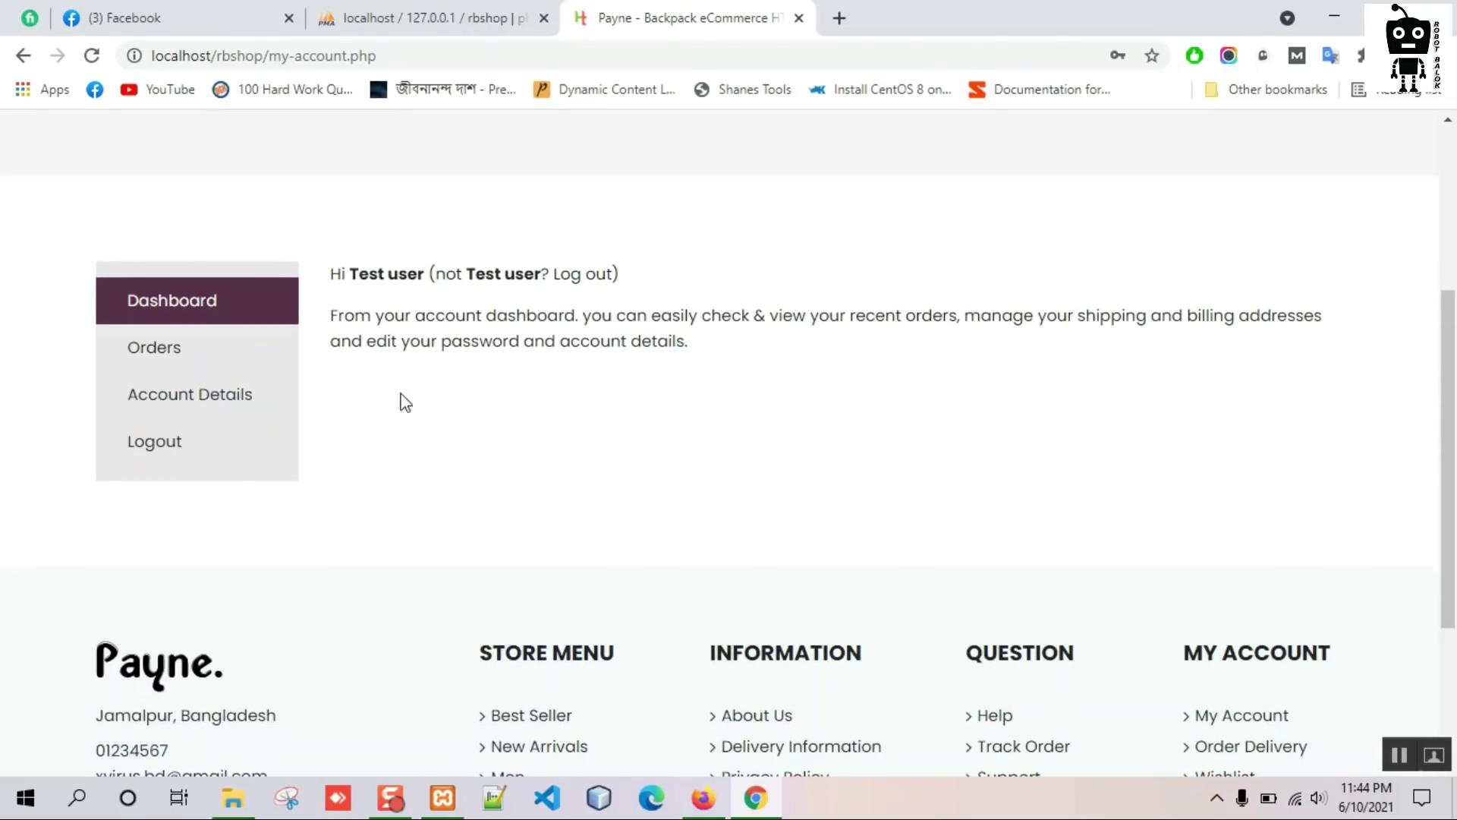
pyautogui.click(266, 403)
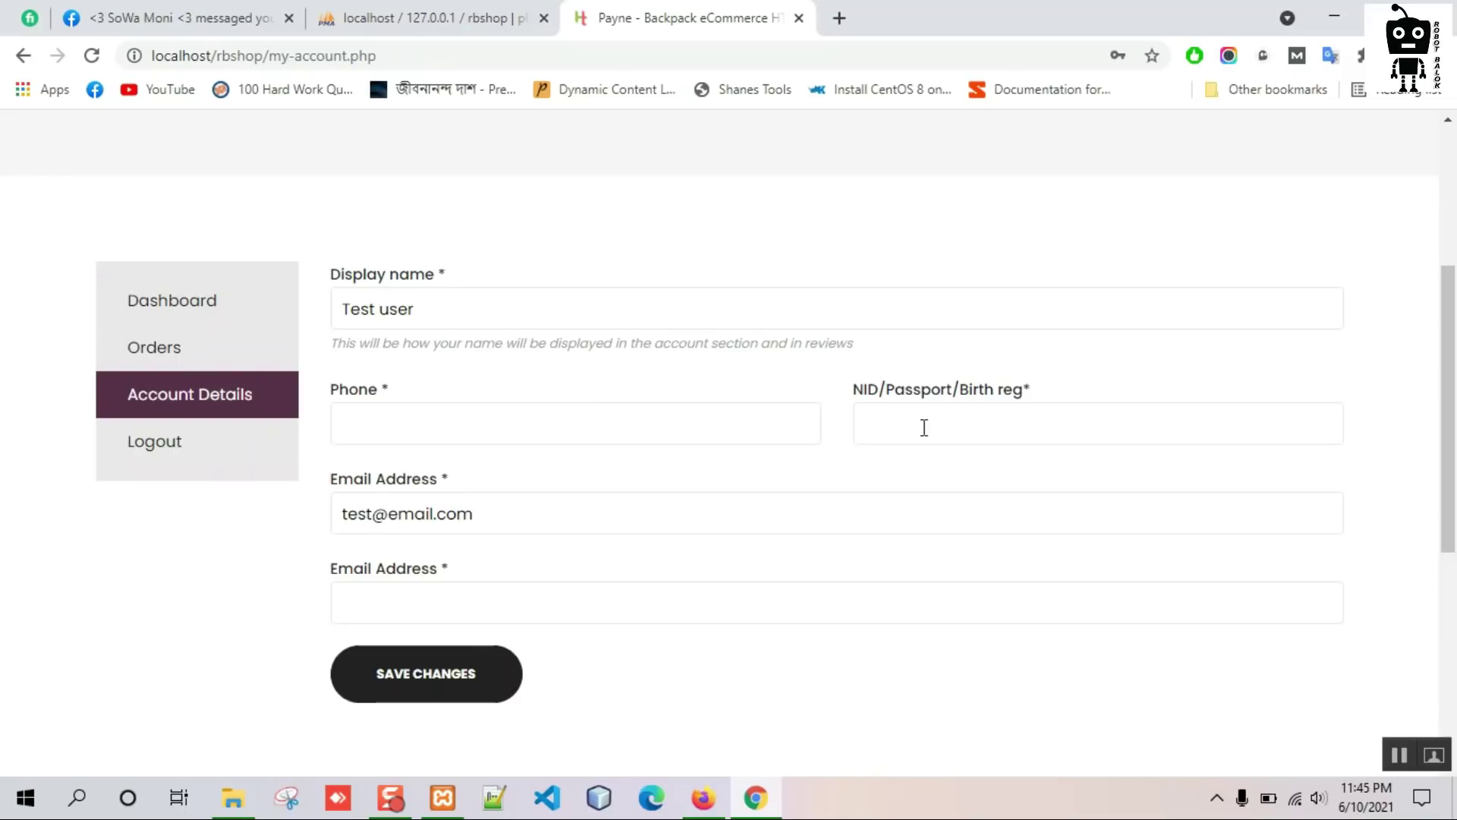
pyautogui.write('123321')
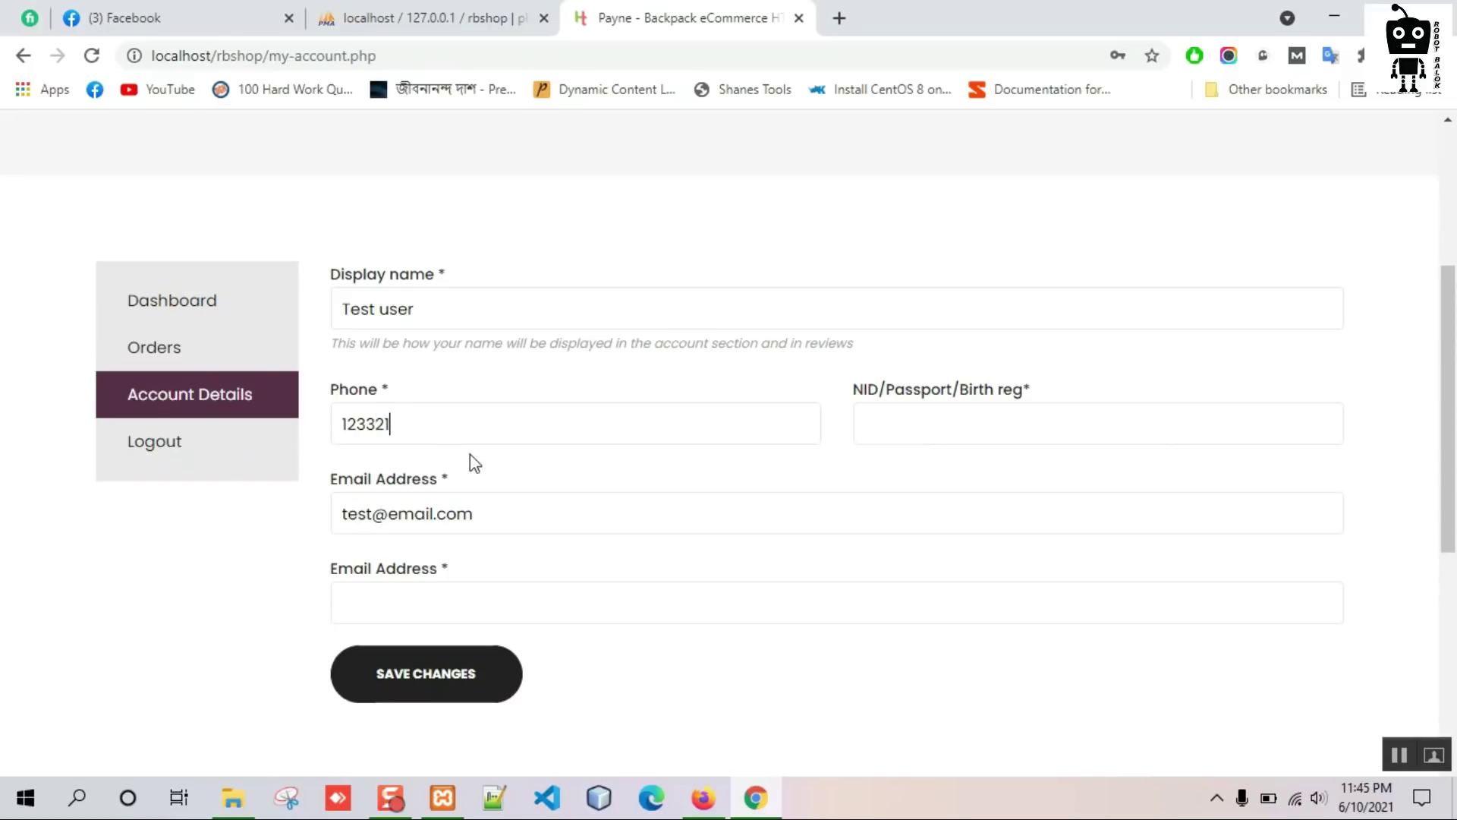
pyautogui.click(437, 566)
pyautogui.scroll(2, 904, 432)
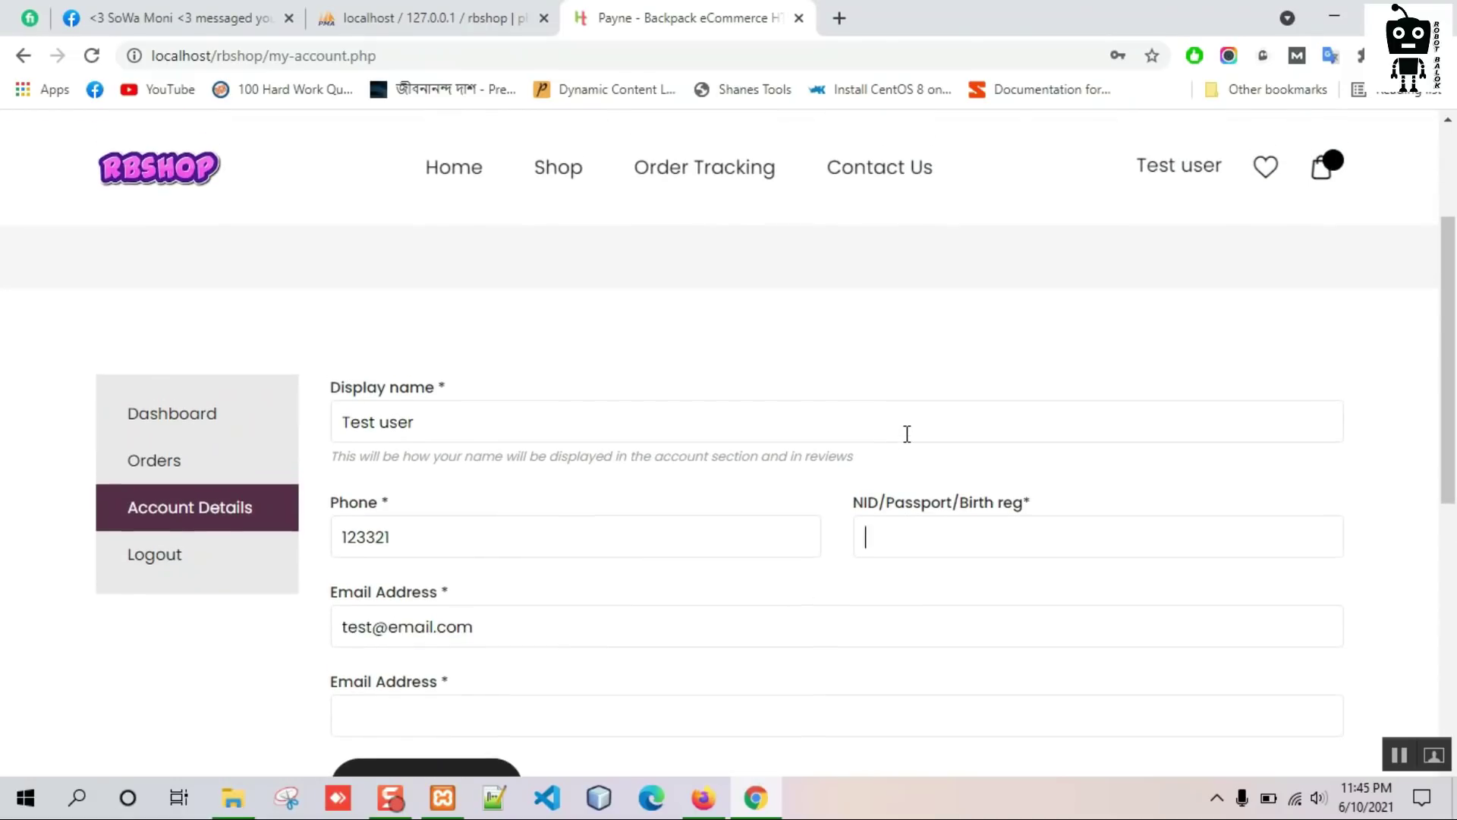
pyautogui.scroll(2, 907, 435)
pyautogui.write('11223344')
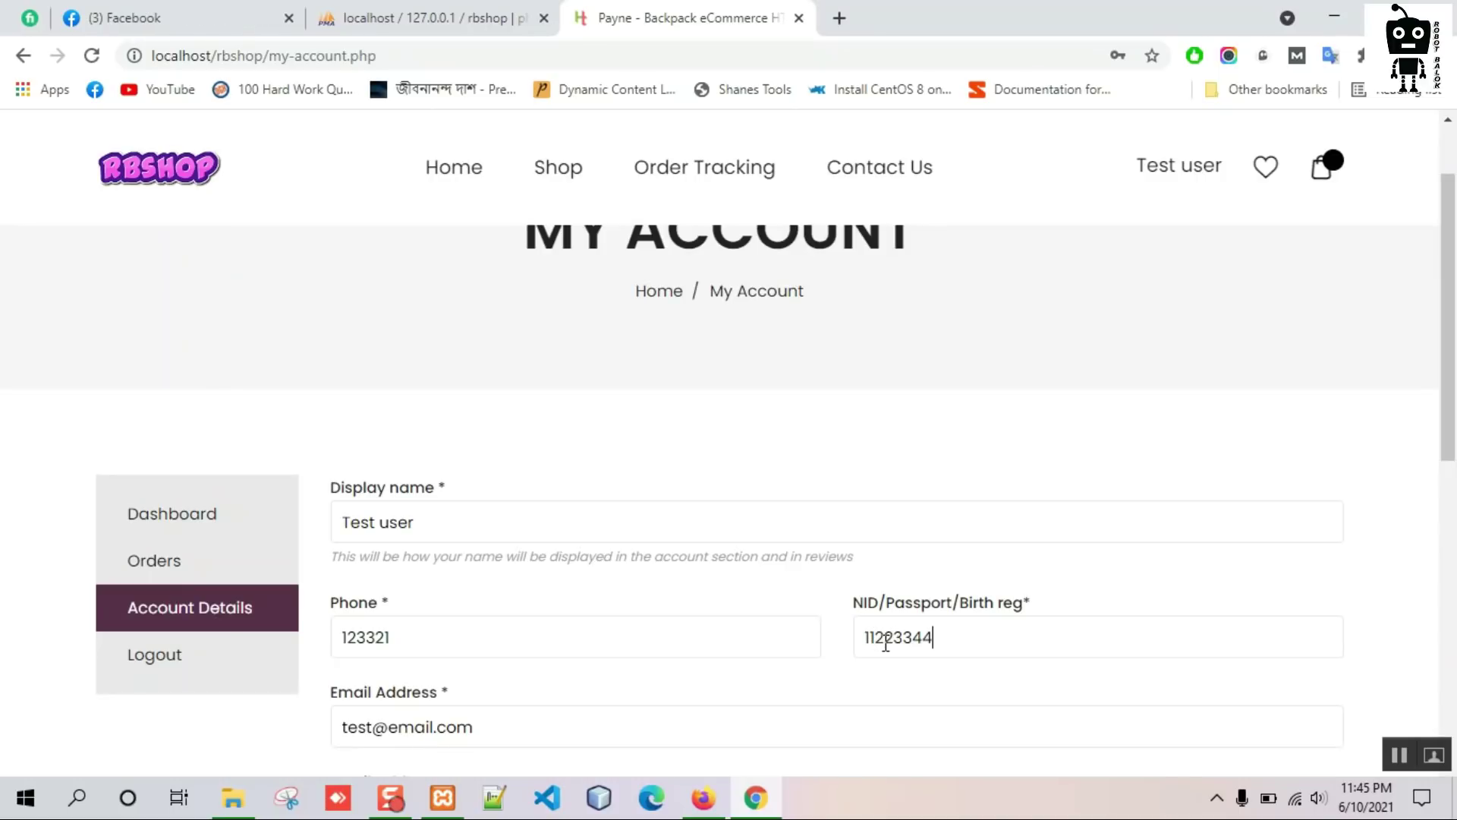
pyautogui.write('55667788')
pyautogui.scroll(-3, 696, 491)
pyautogui.write('8')
pyautogui.click(451, 673)
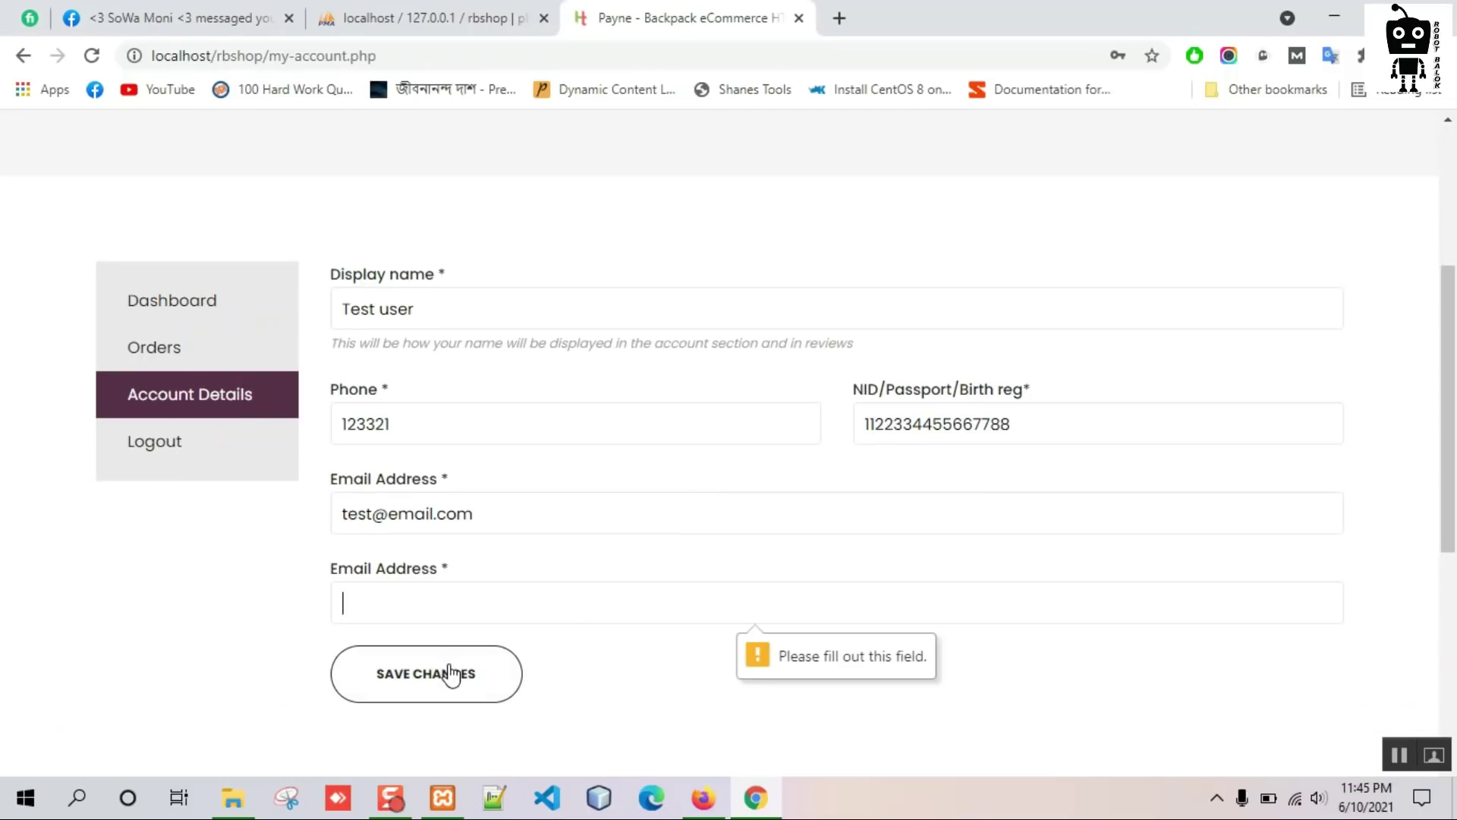
# Copy the email into the confirmation Email field, save the details, and return to the admin window.
pyautogui.moveTo(498, 525); pyautogui.dragTo(296, 541)
pyautogui.hotkey('ctrl', 'c')
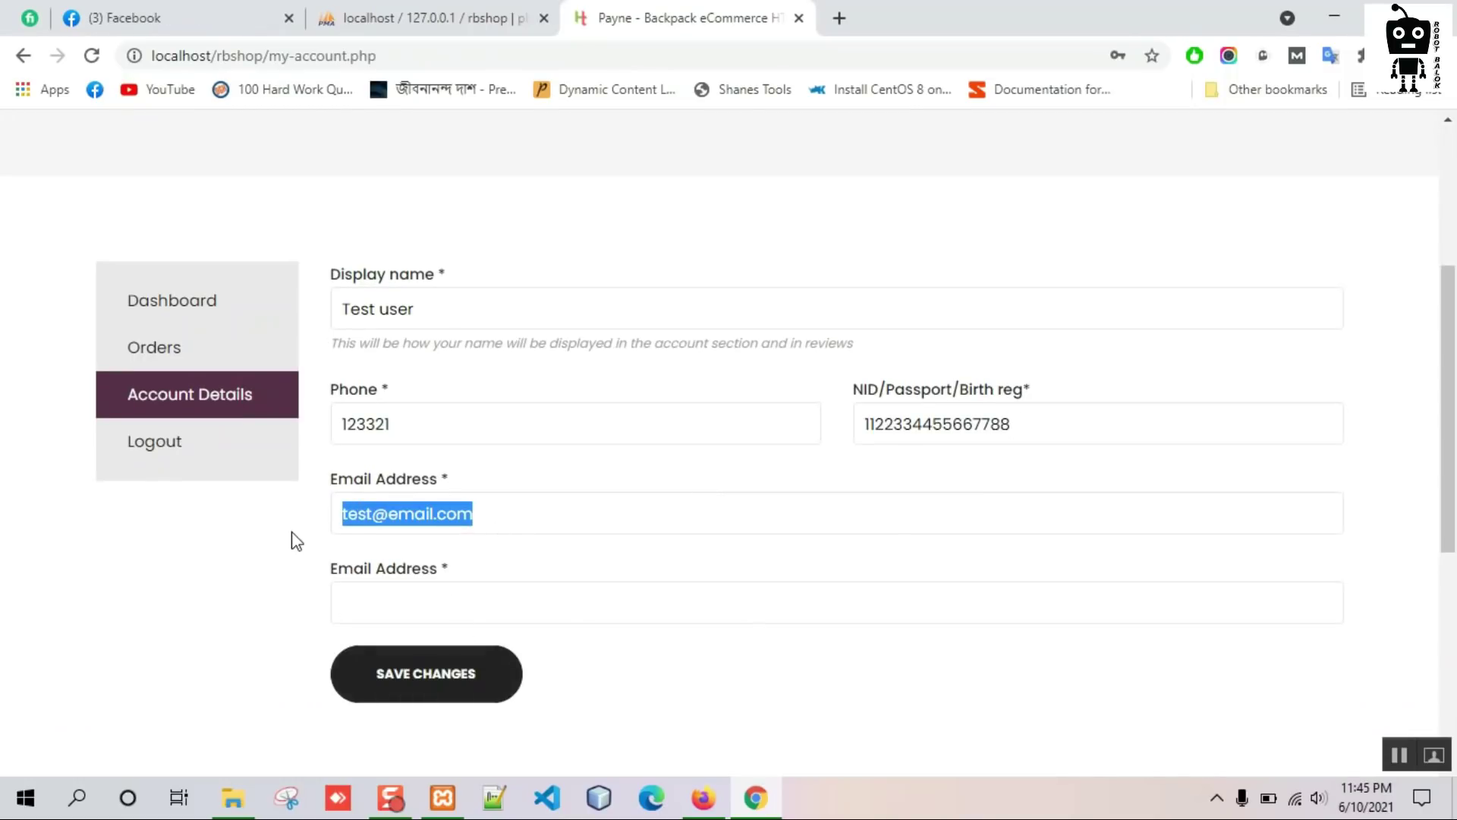
pyautogui.click(402, 615)
pyautogui.hotkey('ctrl', 'v')
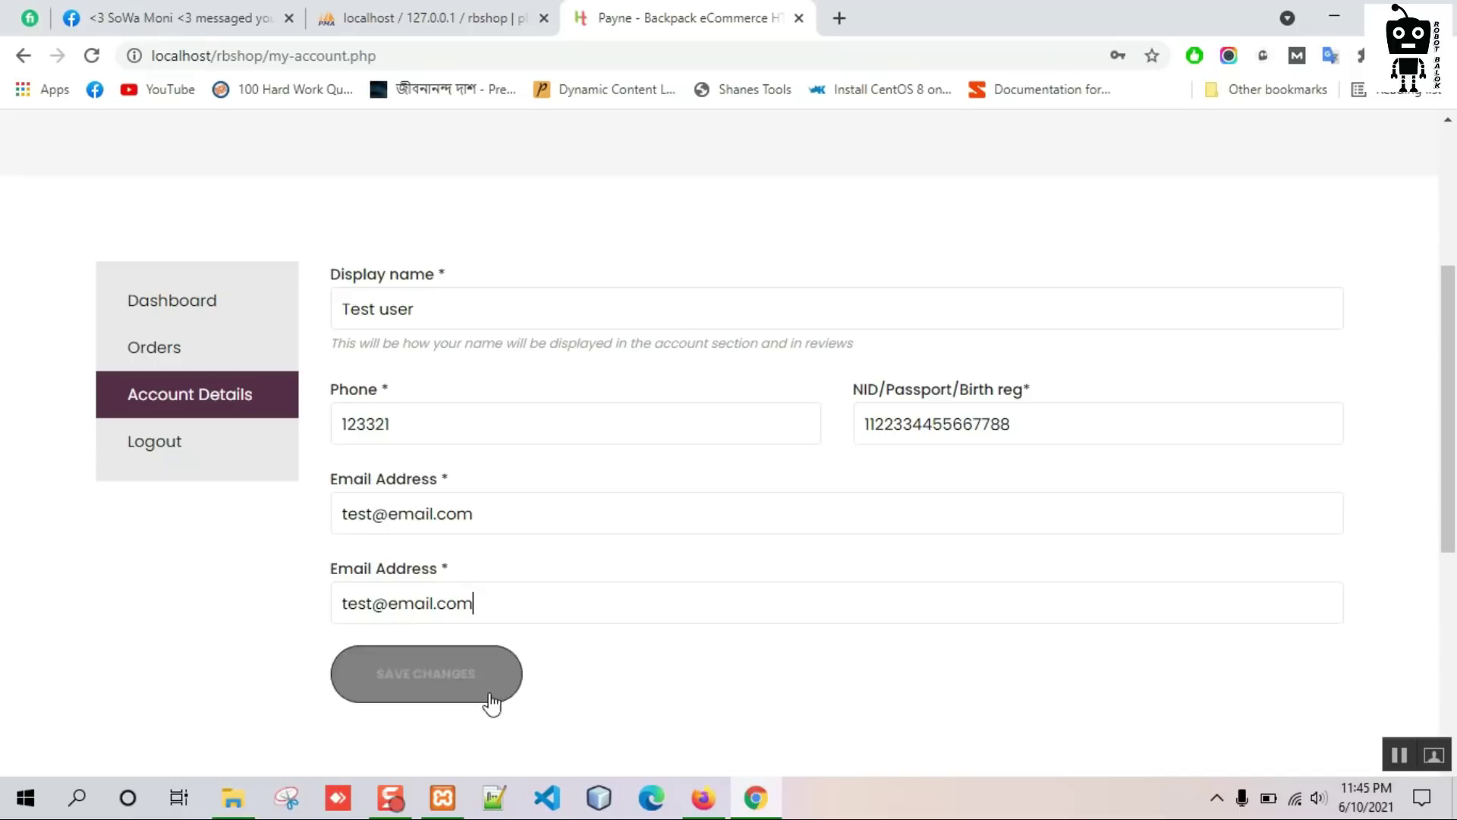
pyautogui.click(446, 693)
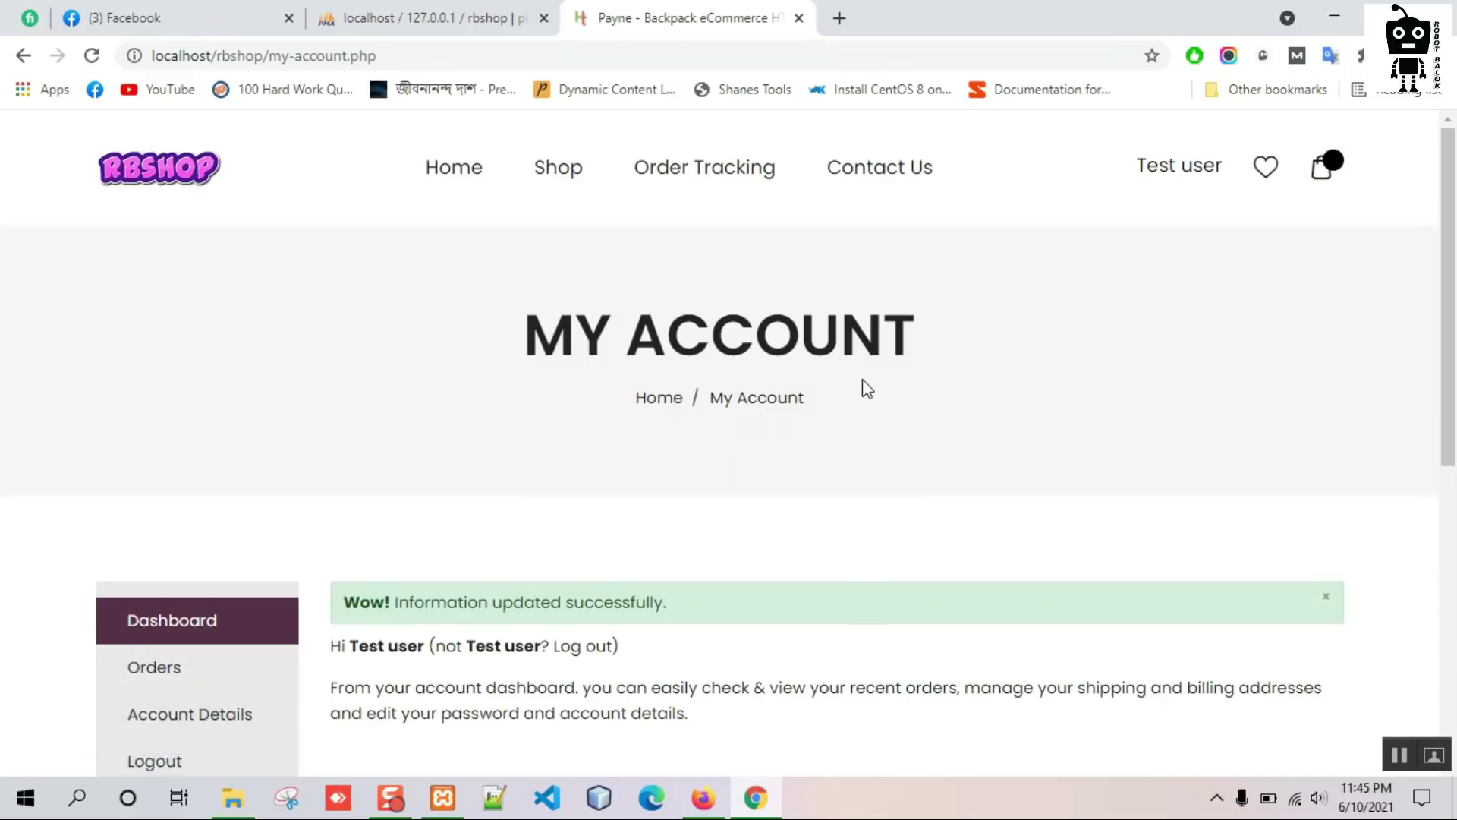
pyautogui.scroll(-3, 865, 387)
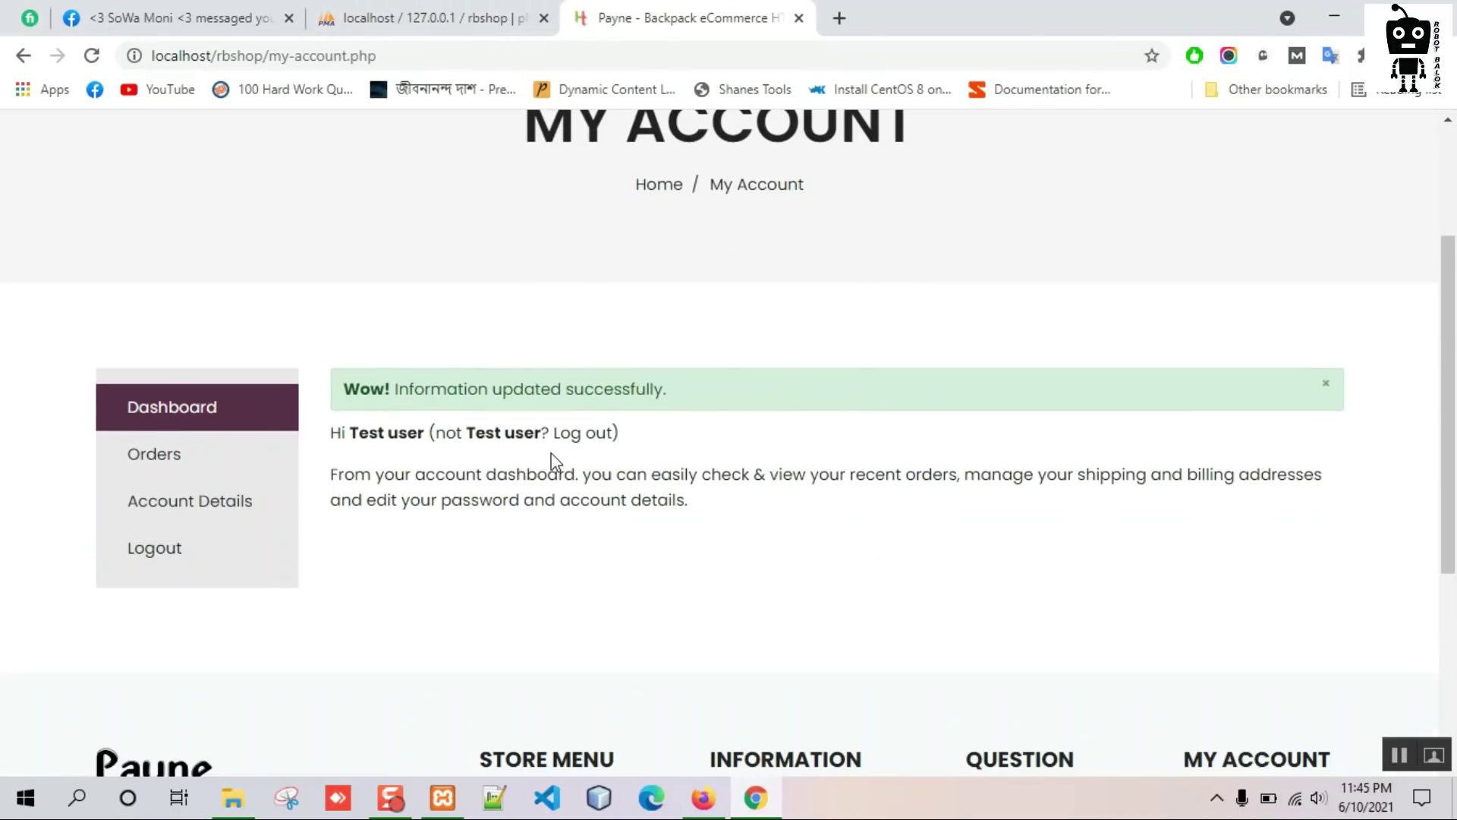
pyautogui.click(703, 797)
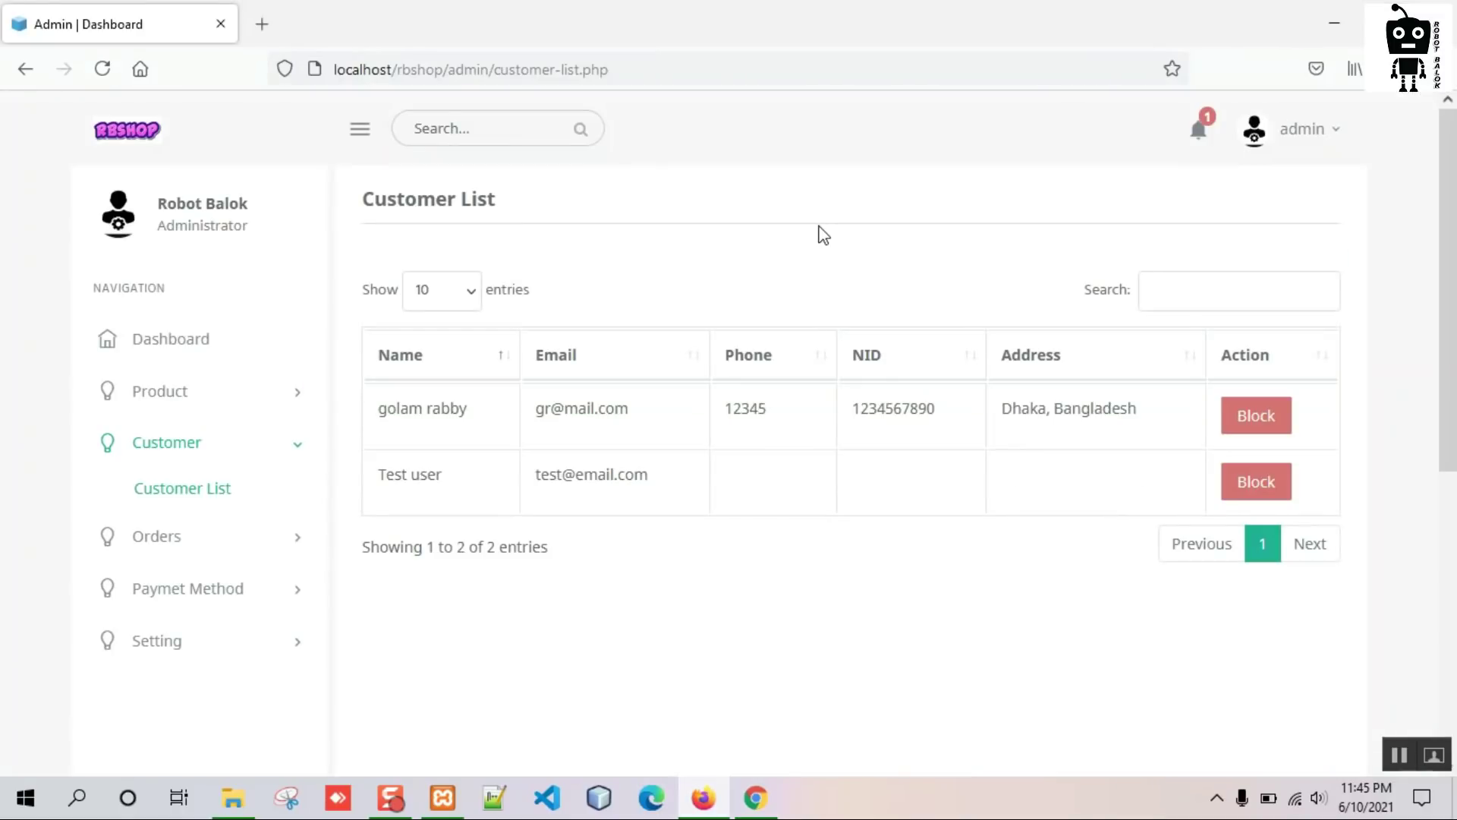
pyautogui.rightClick(819, 230)
# Reload the Customer List to show the new phone and NID, check storefront orders, and expand admin Orders.
pyautogui.click(955, 248)
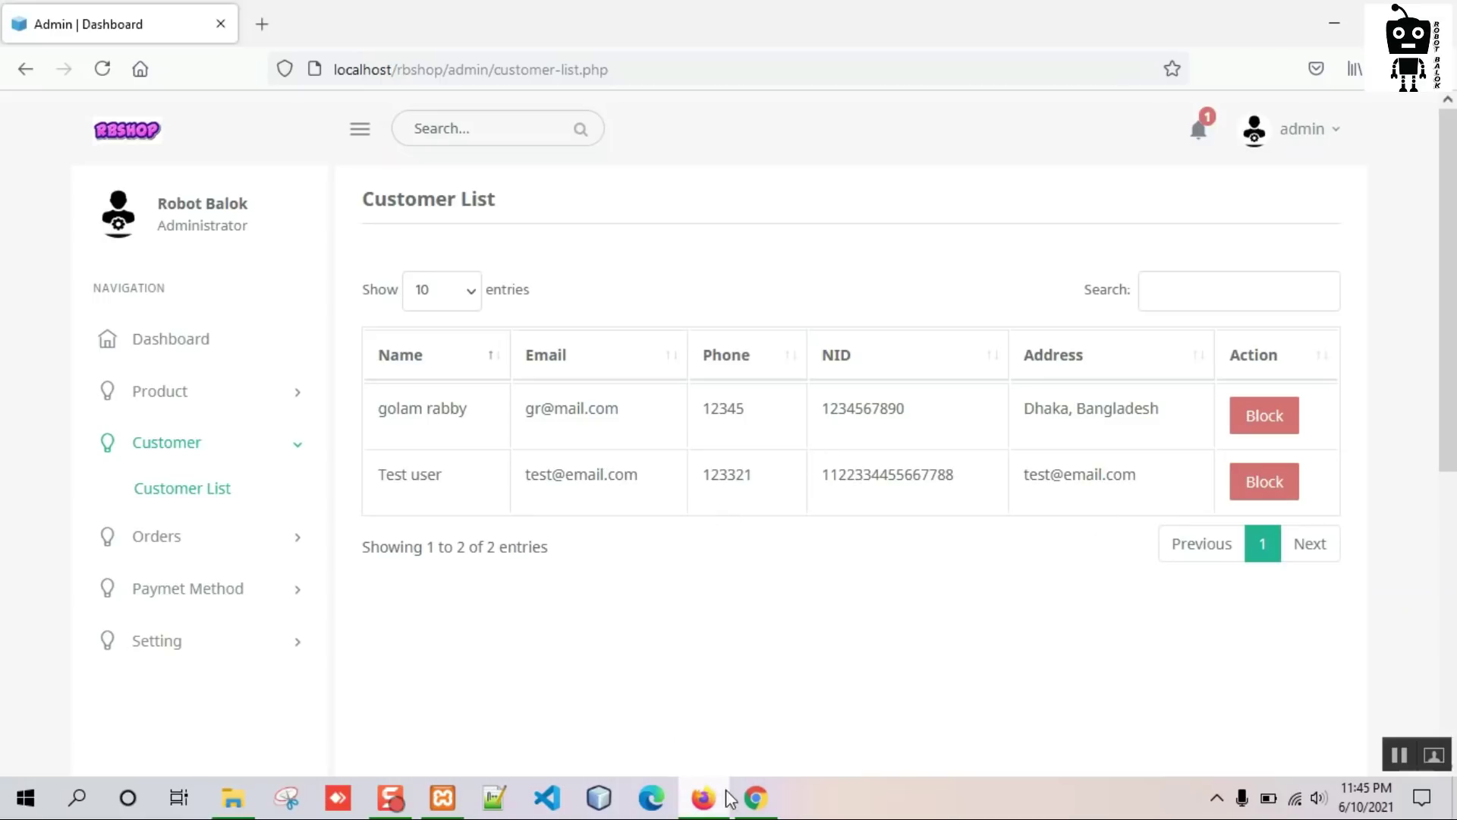
pyautogui.click(754, 797)
pyautogui.click(175, 453)
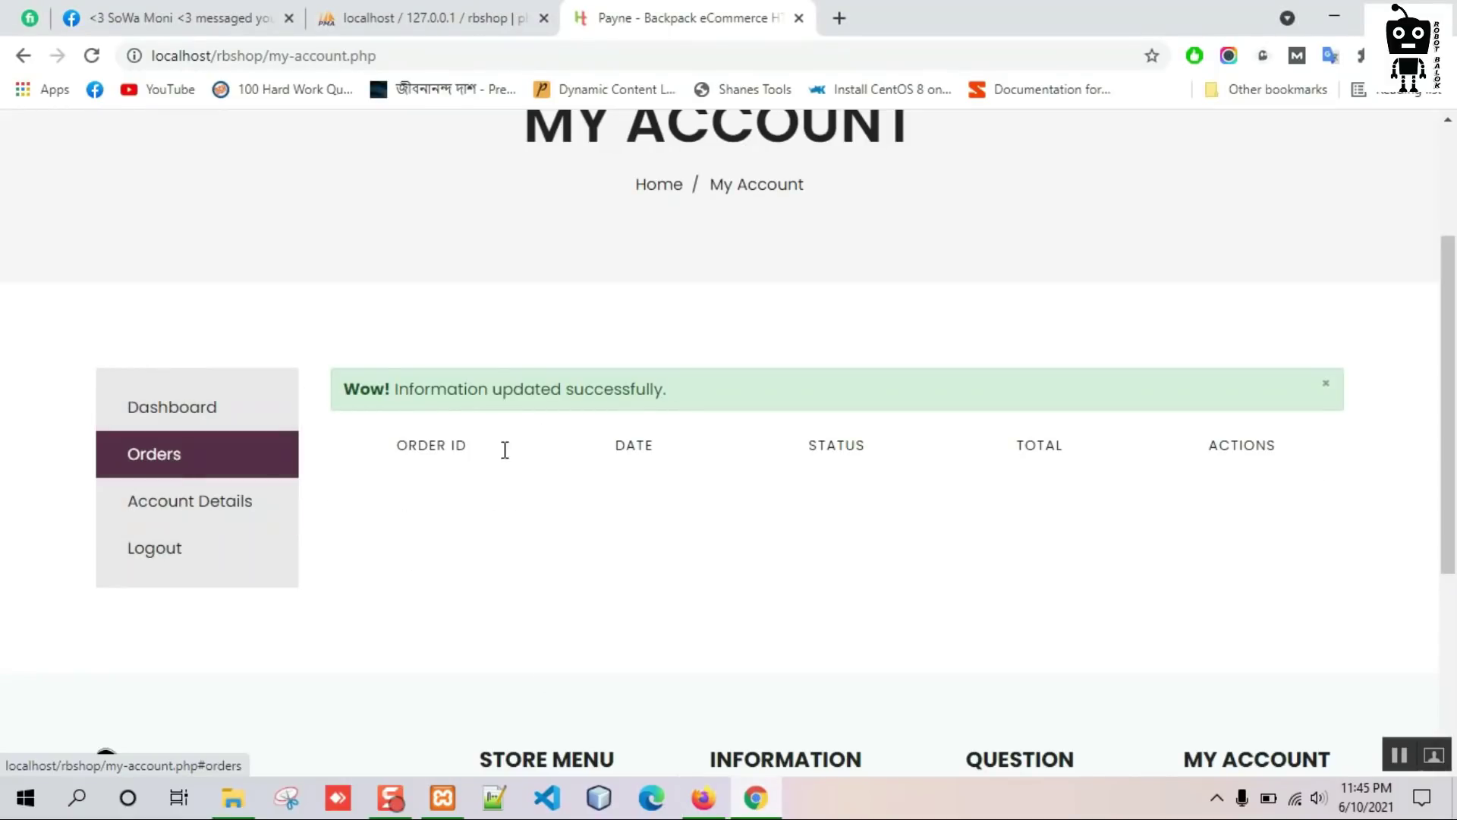
pyautogui.click(189, 425)
pyautogui.click(703, 797)
pyautogui.click(194, 537)
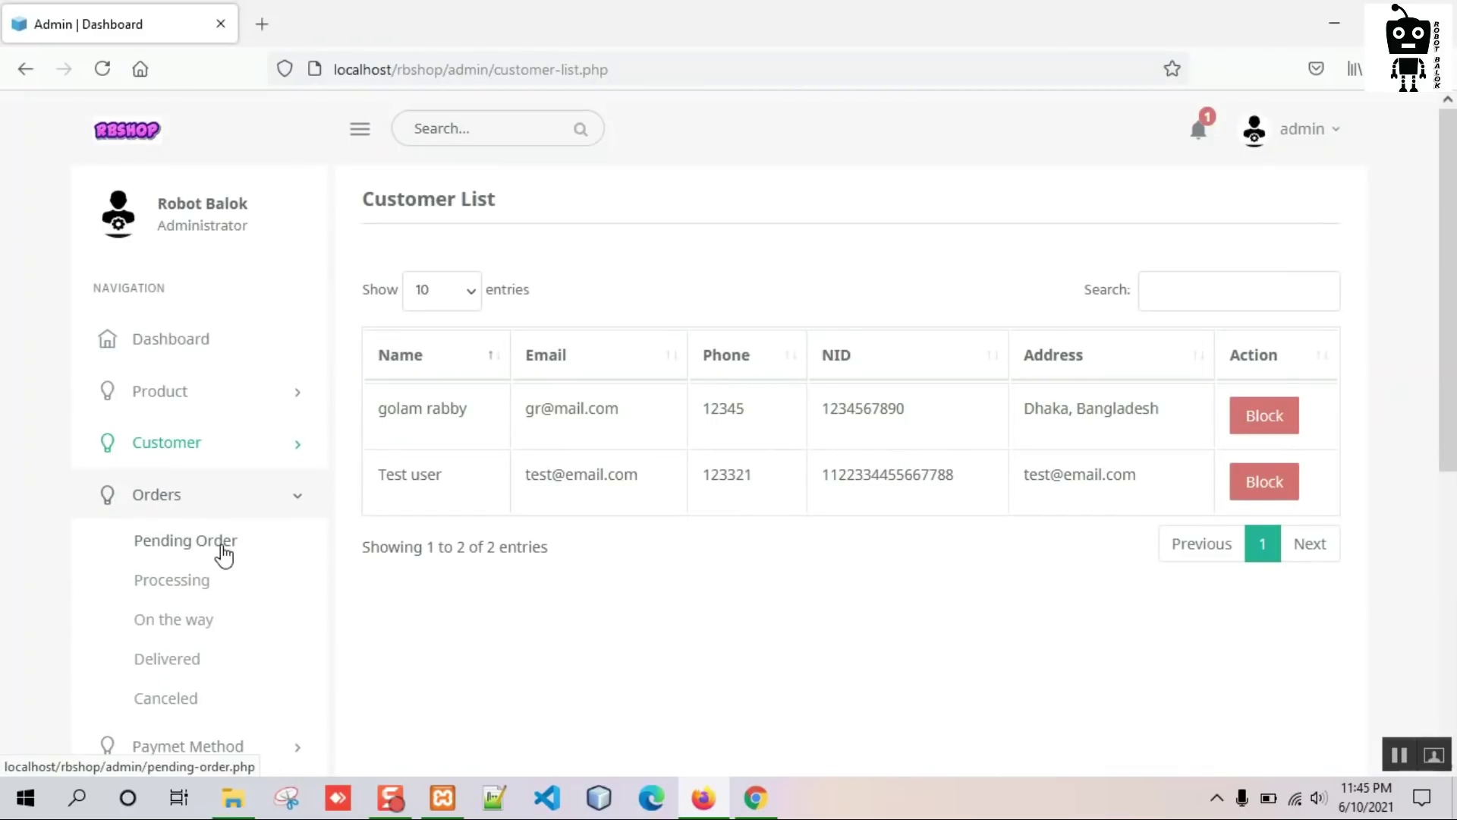
# Open the Pending Order list and view order 2's invoice in a new tab.
pyautogui.click(216, 542)
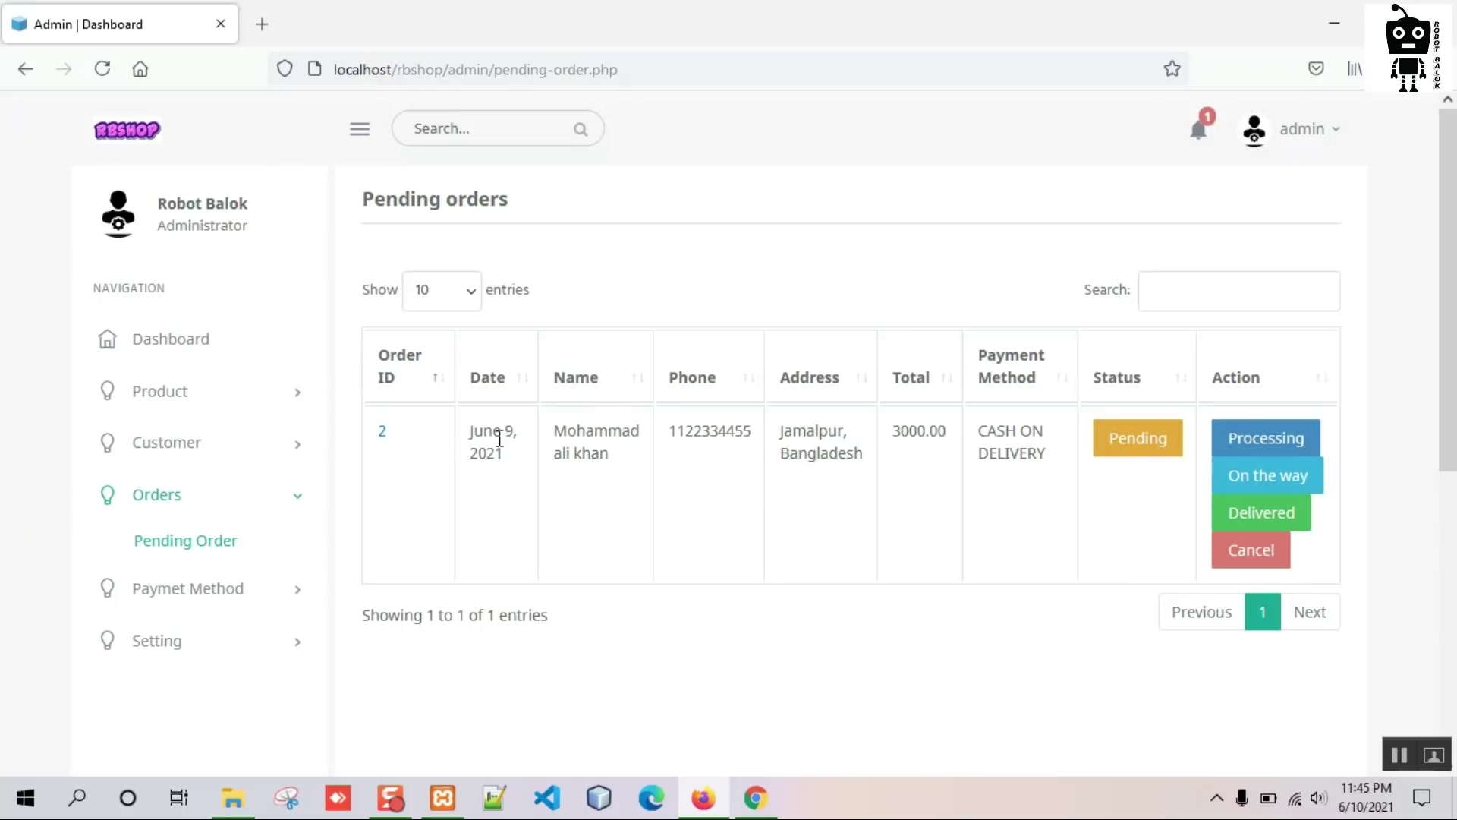
pyautogui.click(383, 431)
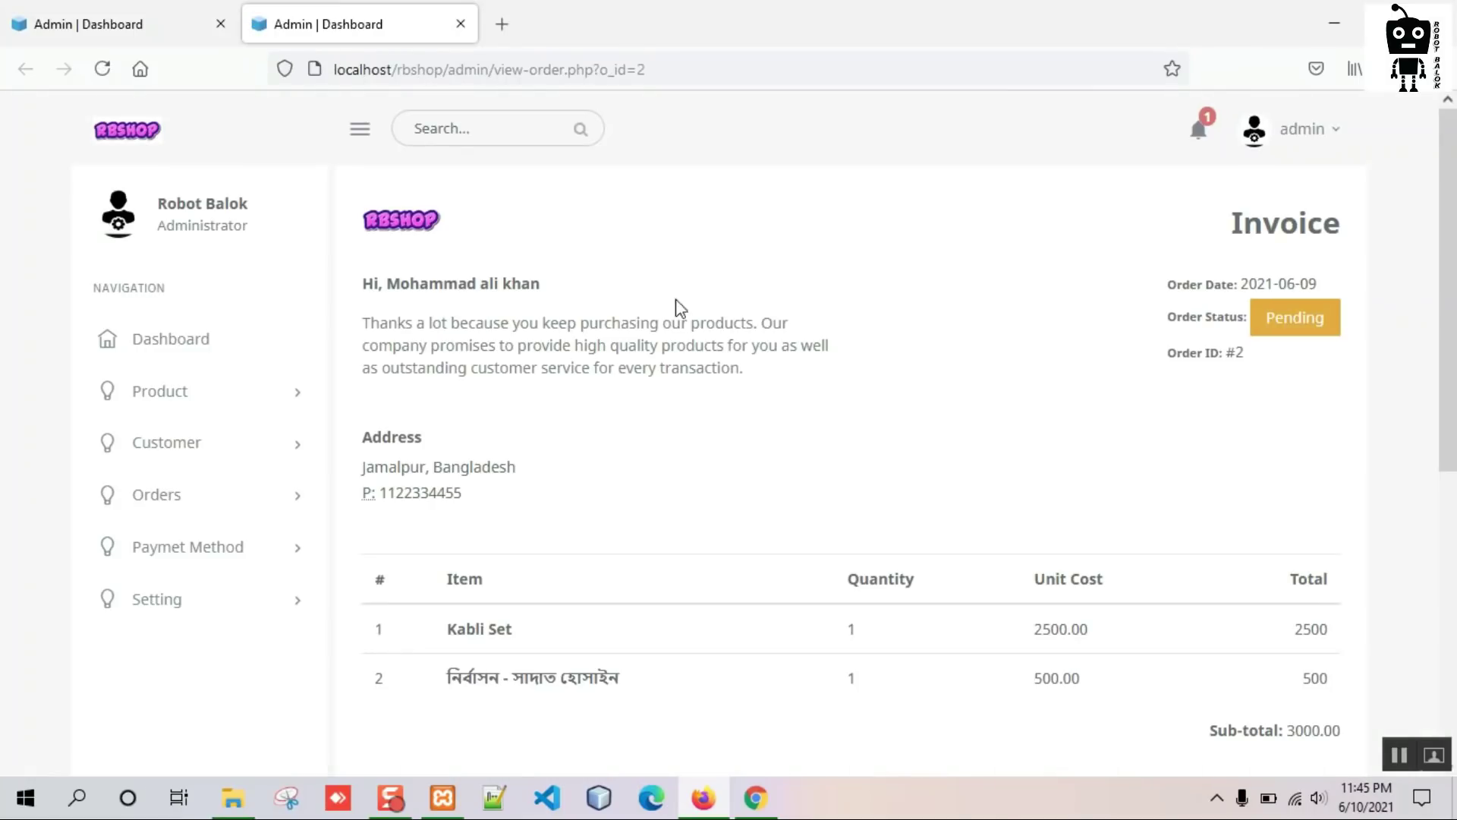
pyautogui.scroll(-1, 575, 423)
pyautogui.scroll(-2, 574, 423)
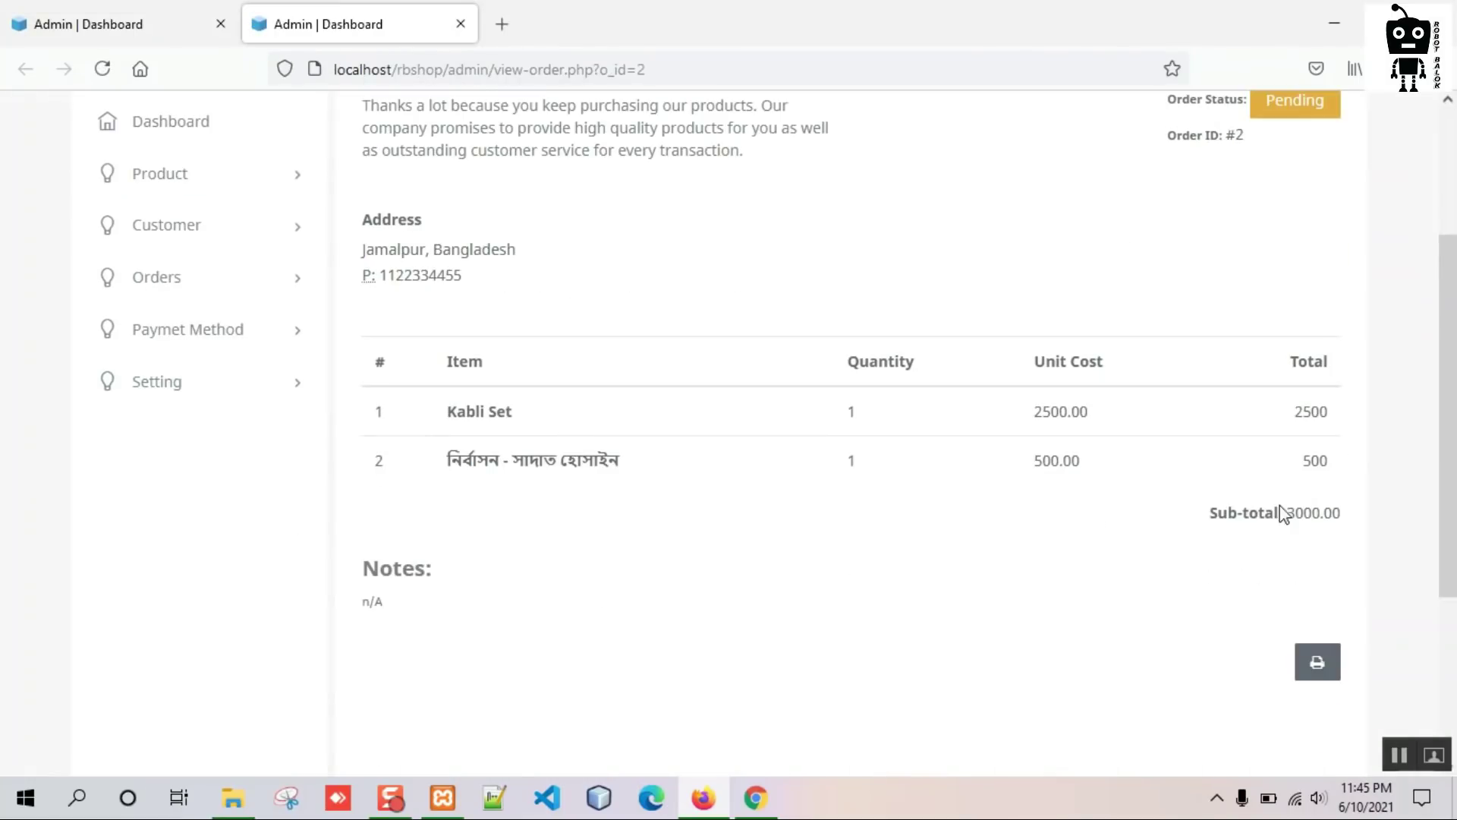
pyautogui.scroll(-2, 742, 598)
# Start printing order 2's invoice, cancel it, close the tab and return to the dashboard.
pyautogui.click(1318, 553)
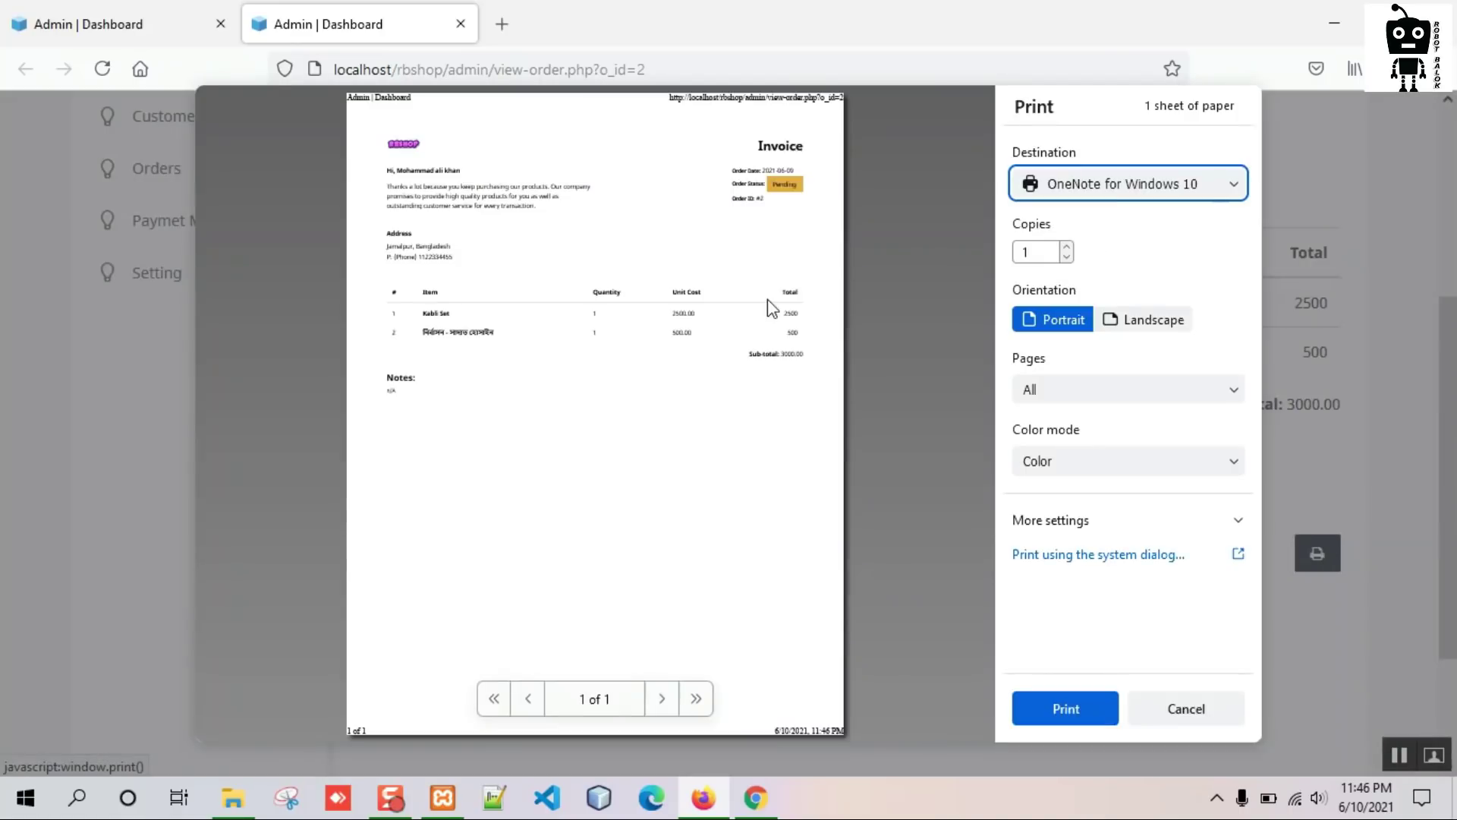
pyautogui.click(1186, 708)
pyautogui.scroll(5, 667, 439)
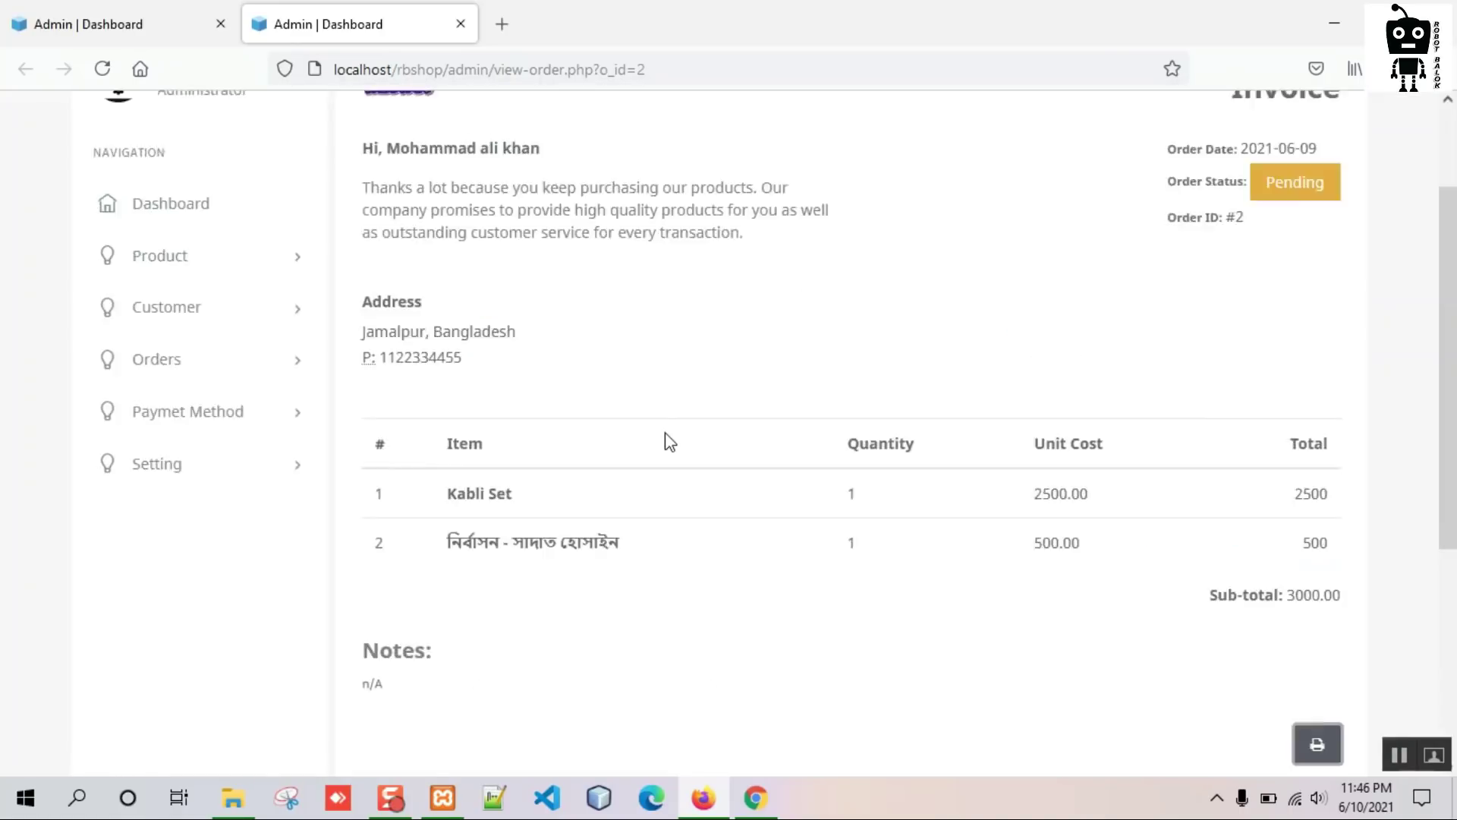
pyautogui.click(460, 23)
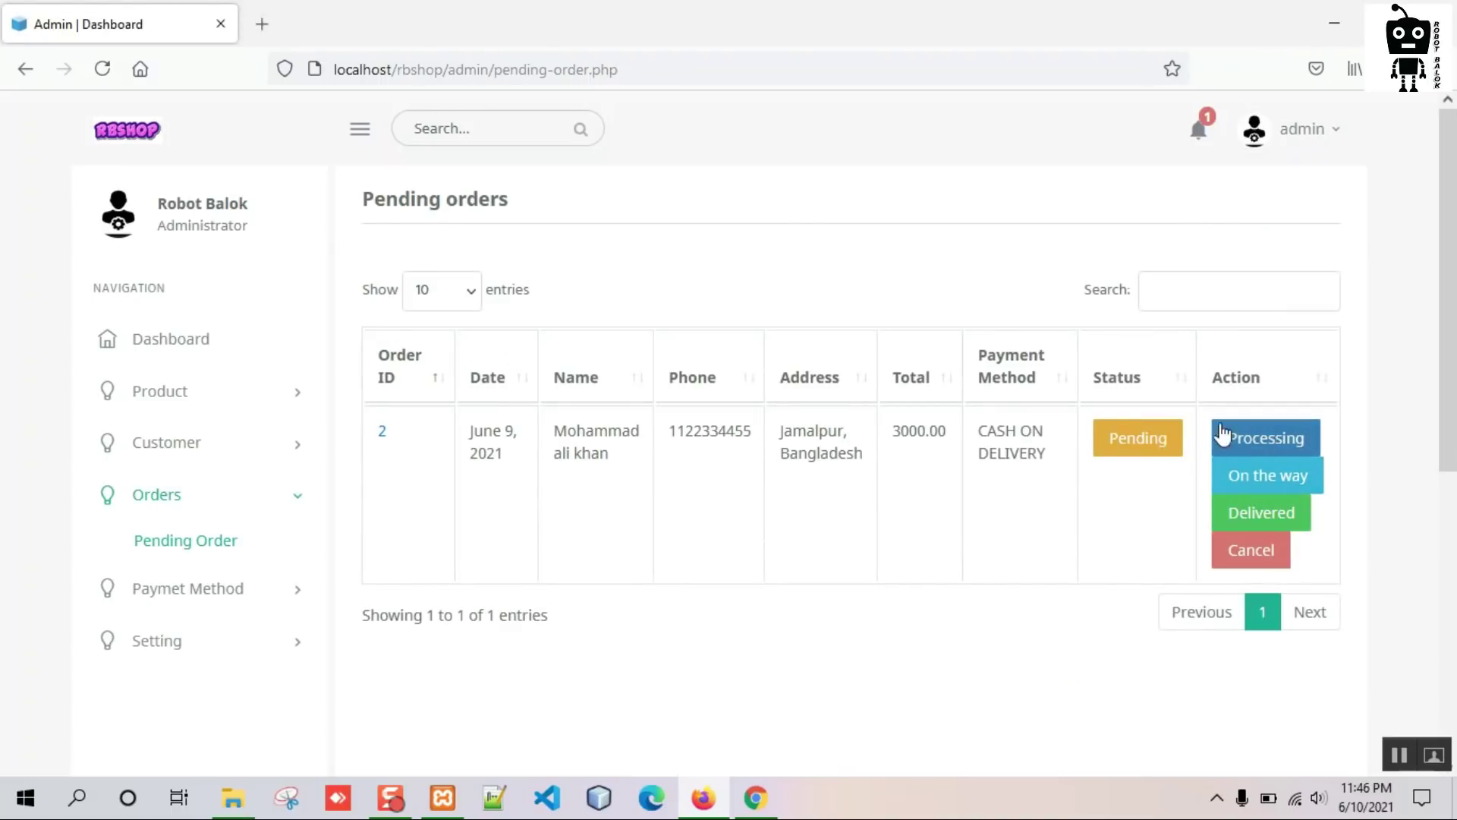
pyautogui.click(207, 338)
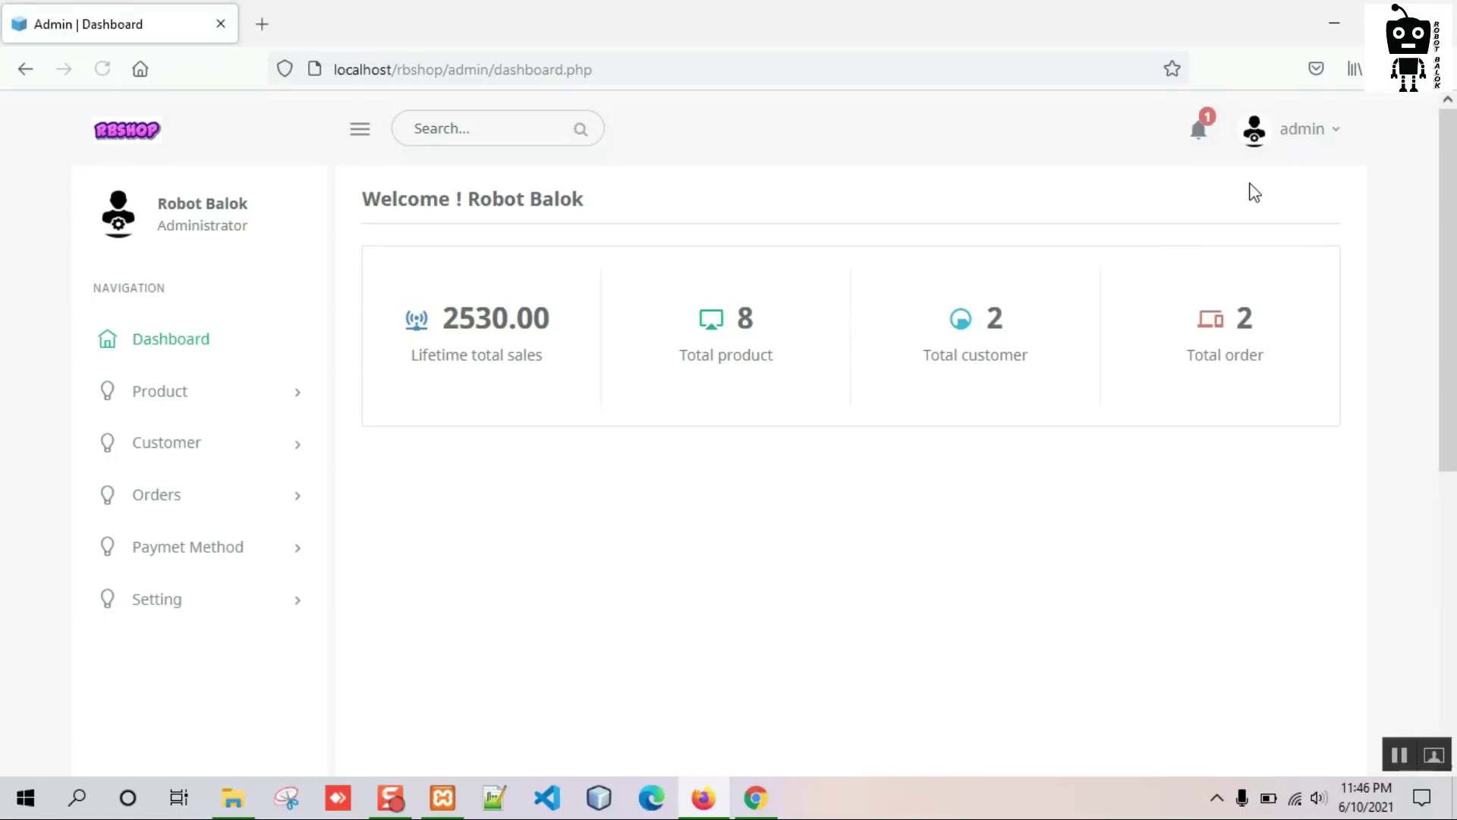
# Move order 2 from Pending to Processing via the notifications' pending orders list.
pyautogui.click(1197, 132)
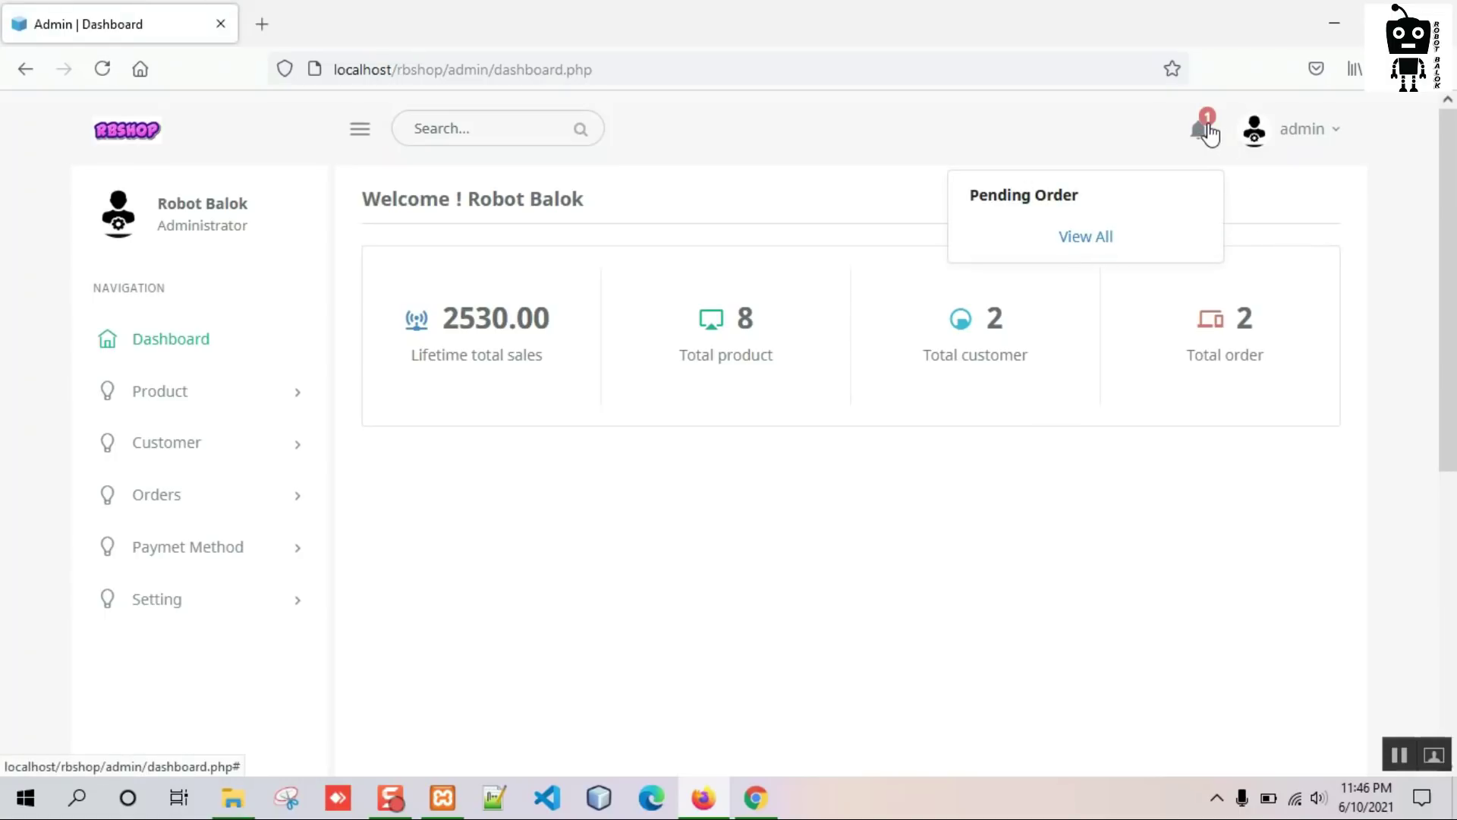
pyautogui.click(1091, 239)
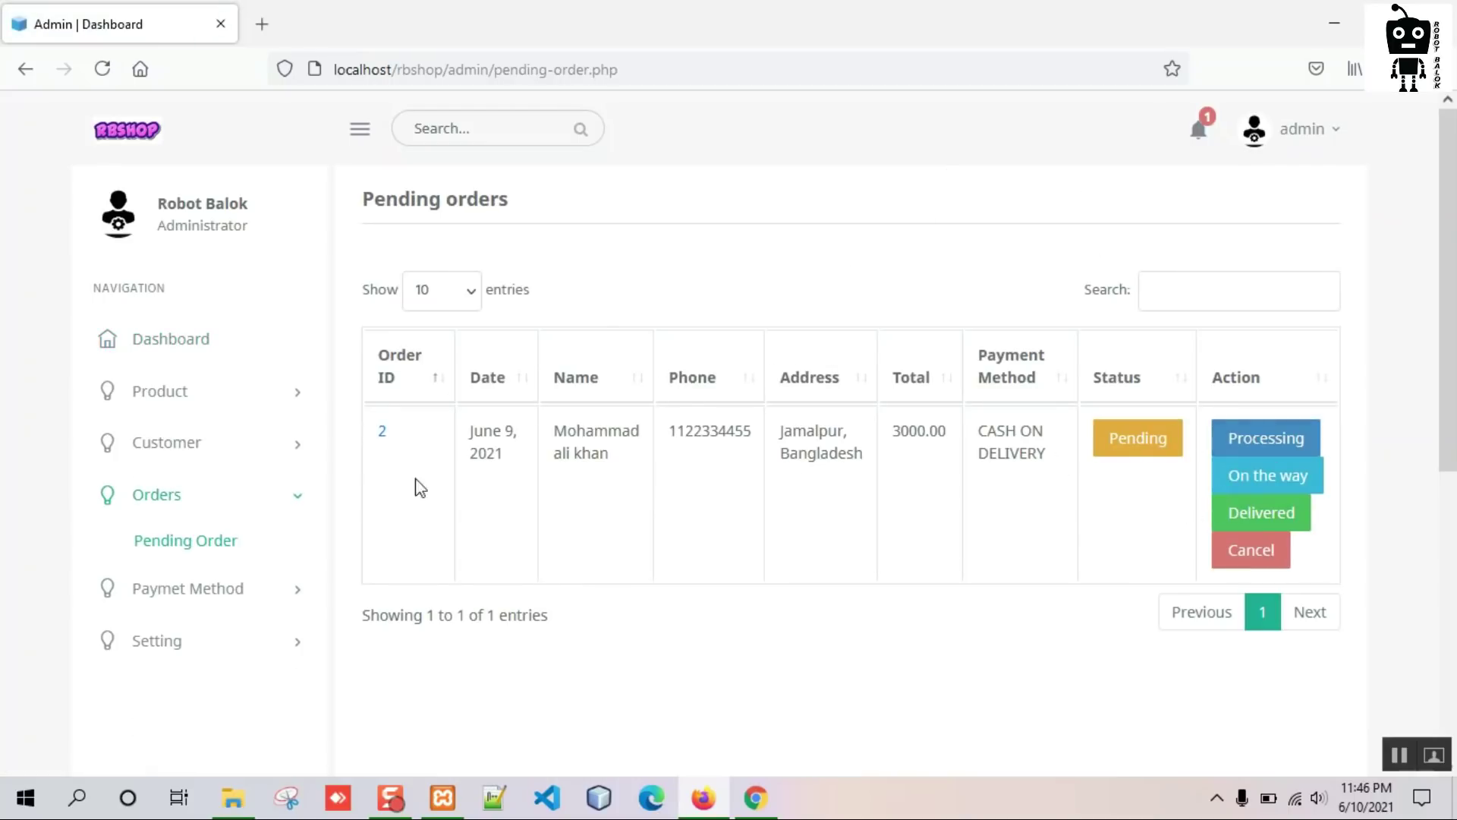
pyautogui.click(1292, 446)
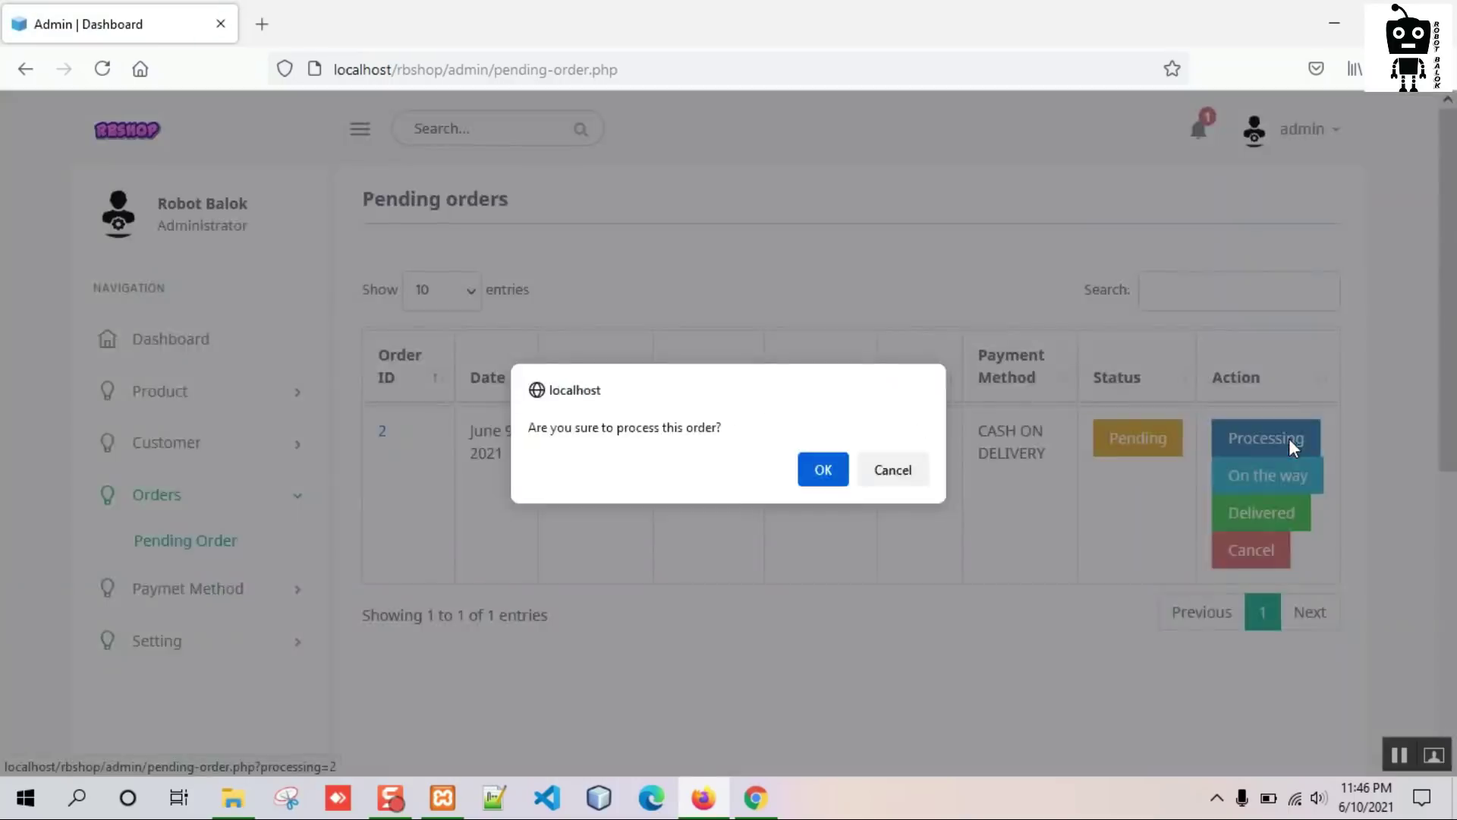
pyautogui.click(823, 470)
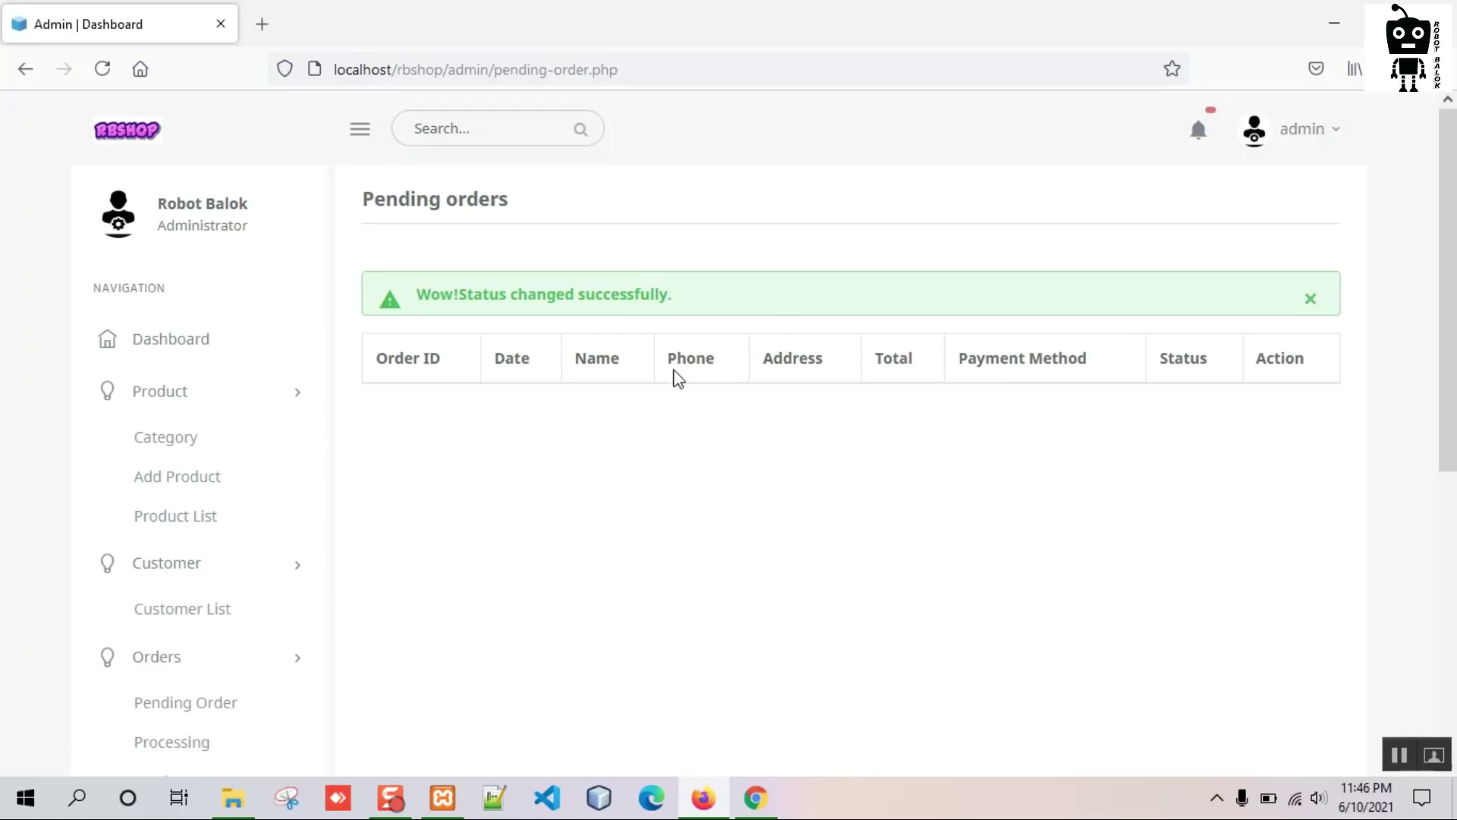
pyautogui.scroll(-3, 258, 516)
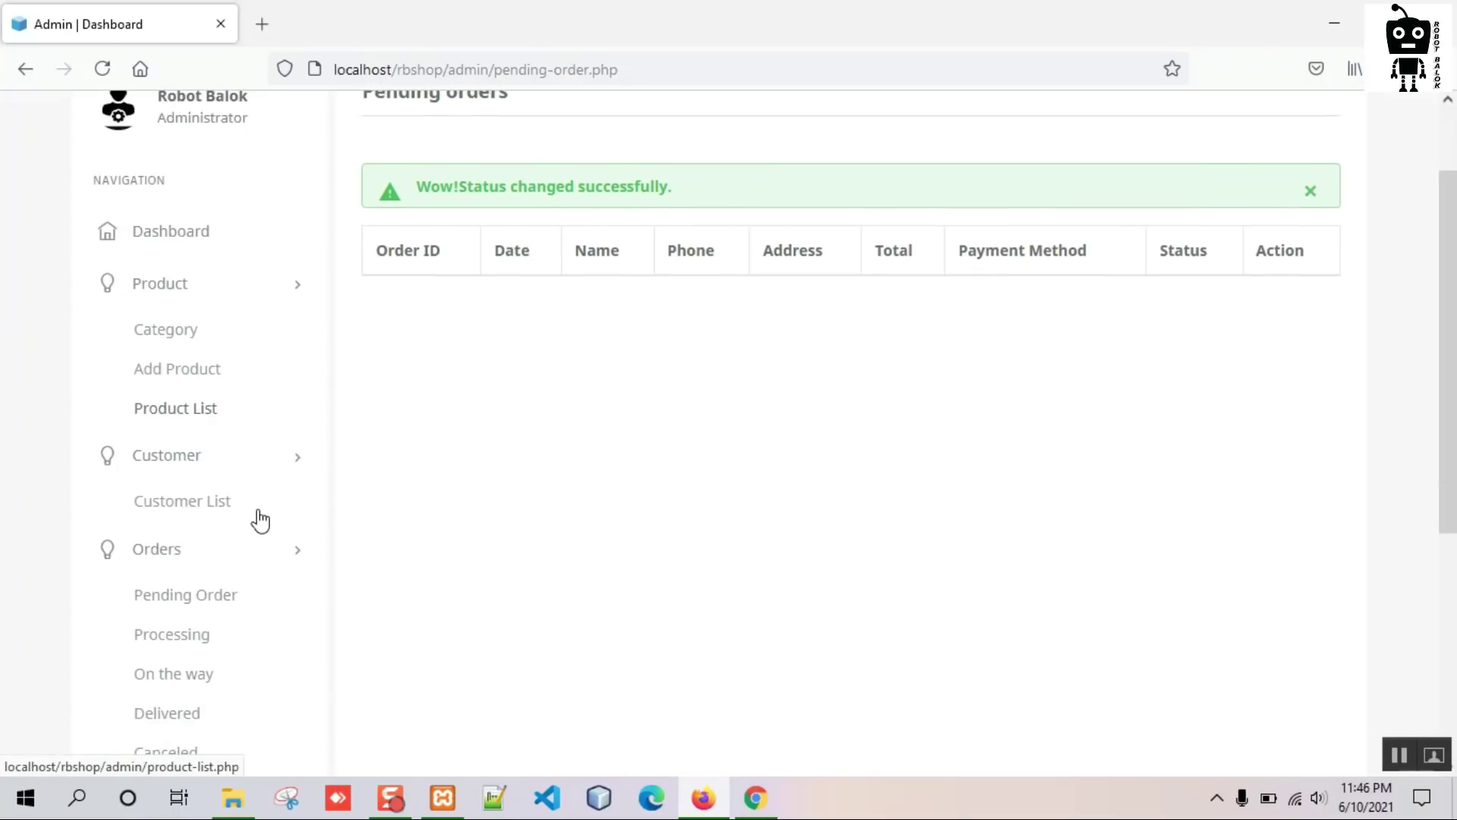
# Change order 2 from Processing to On the Way.
pyautogui.click(182, 544)
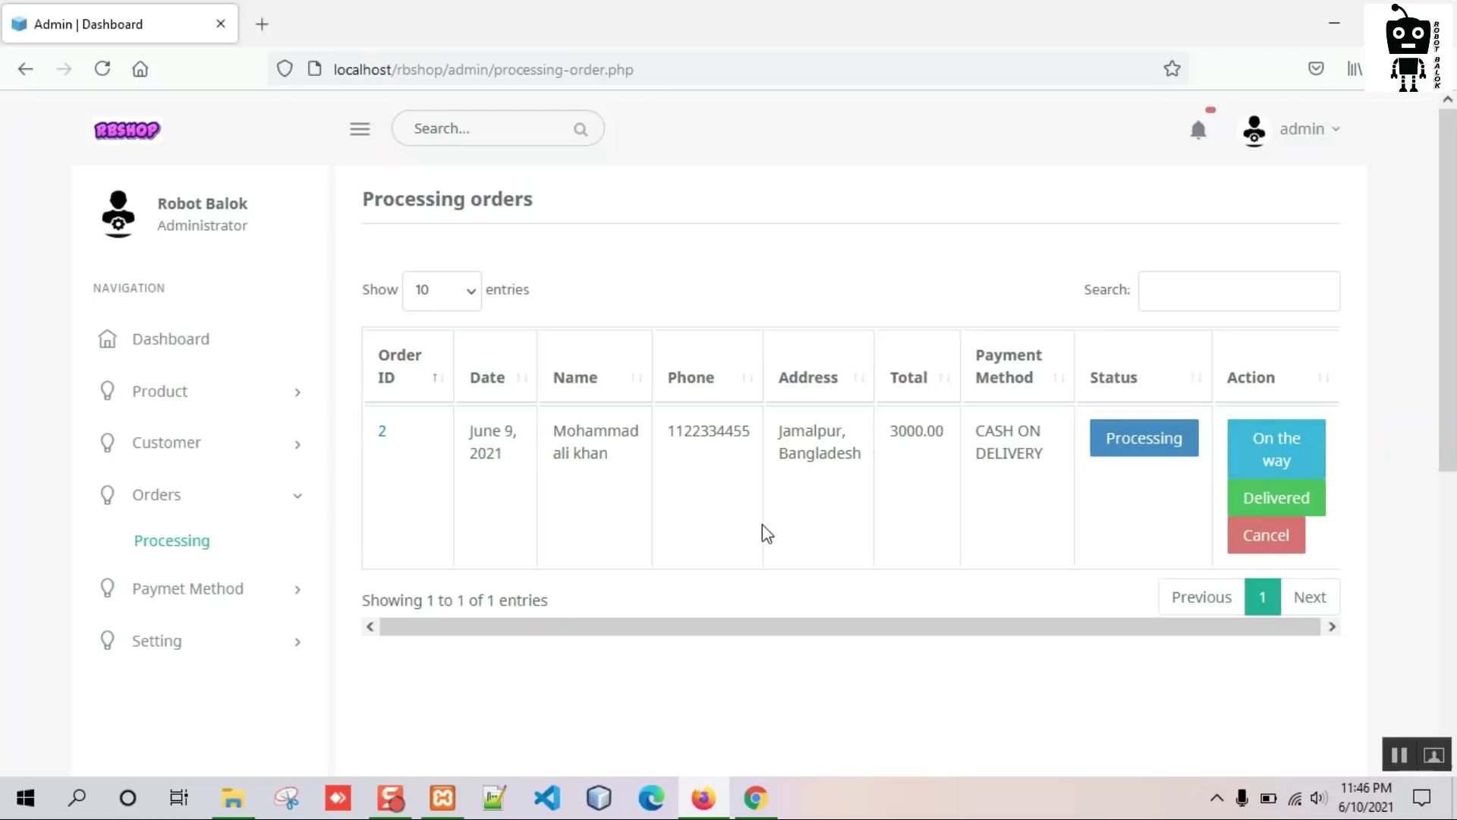
pyautogui.click(1231, 454)
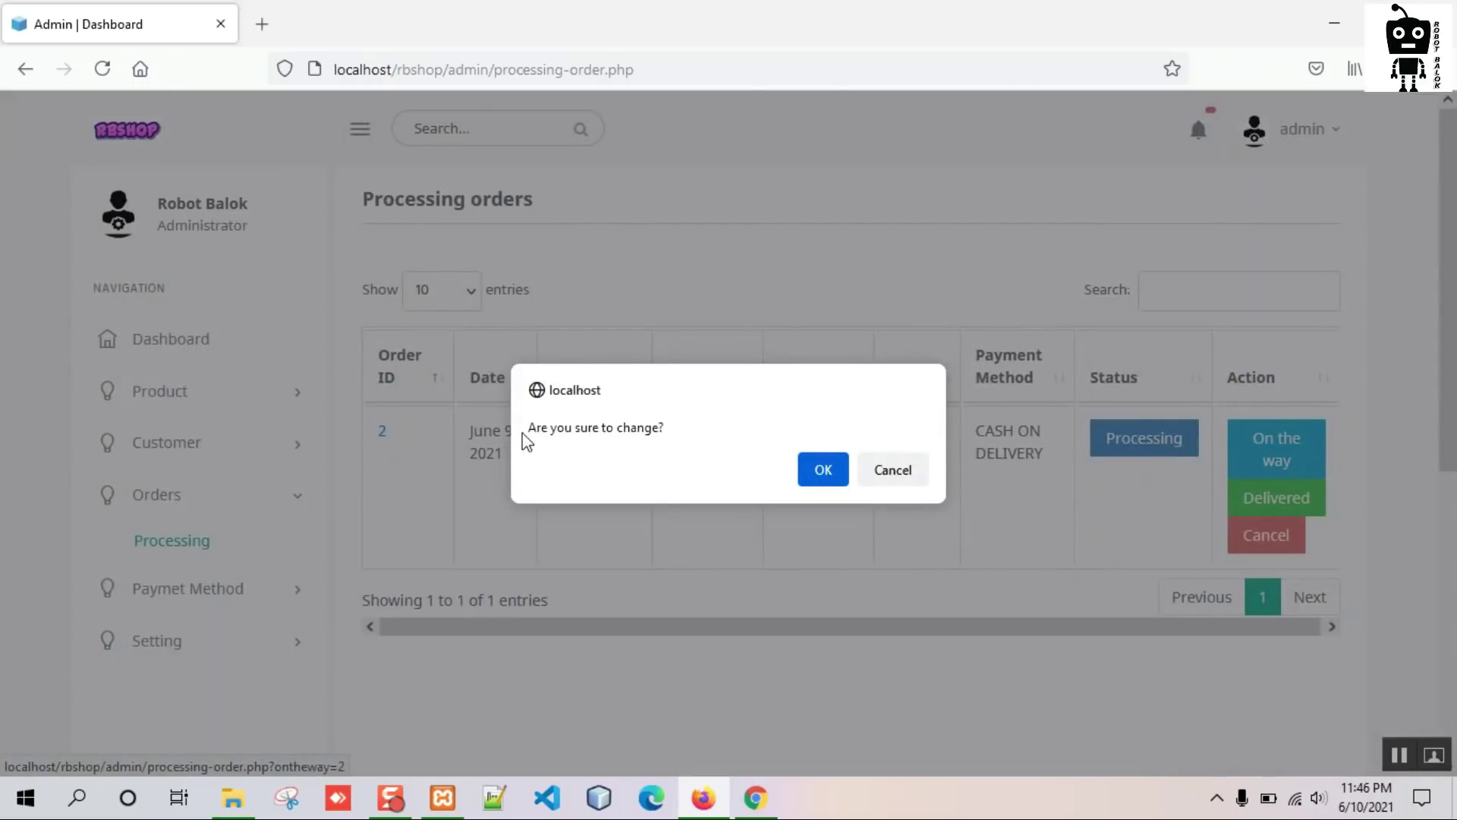
pyautogui.click(824, 471)
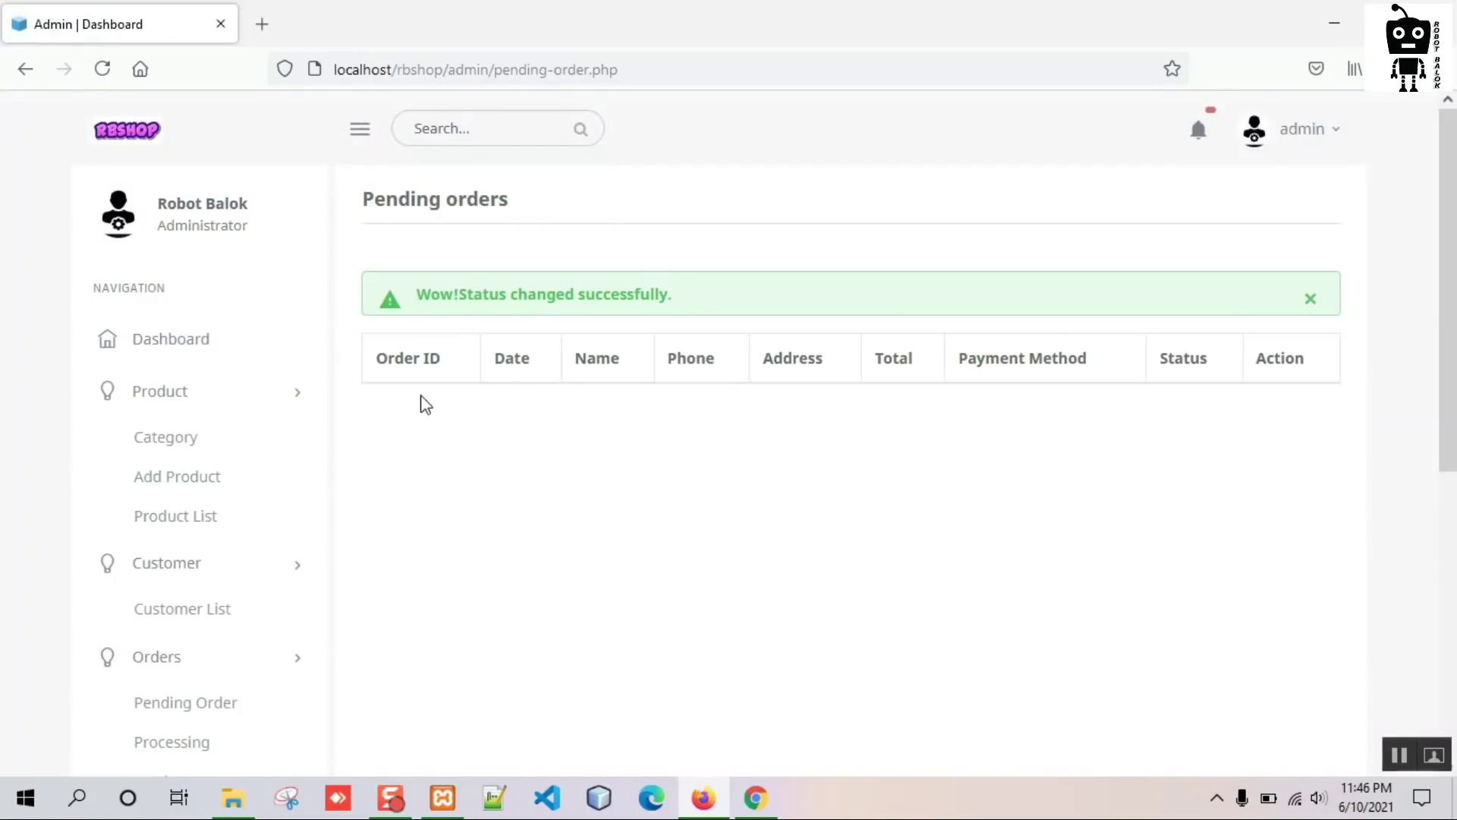
pyautogui.scroll(-3, 284, 548)
# Mark order 2 Delivered, check the Delivered list, and return to the storefront account.
pyautogui.click(205, 576)
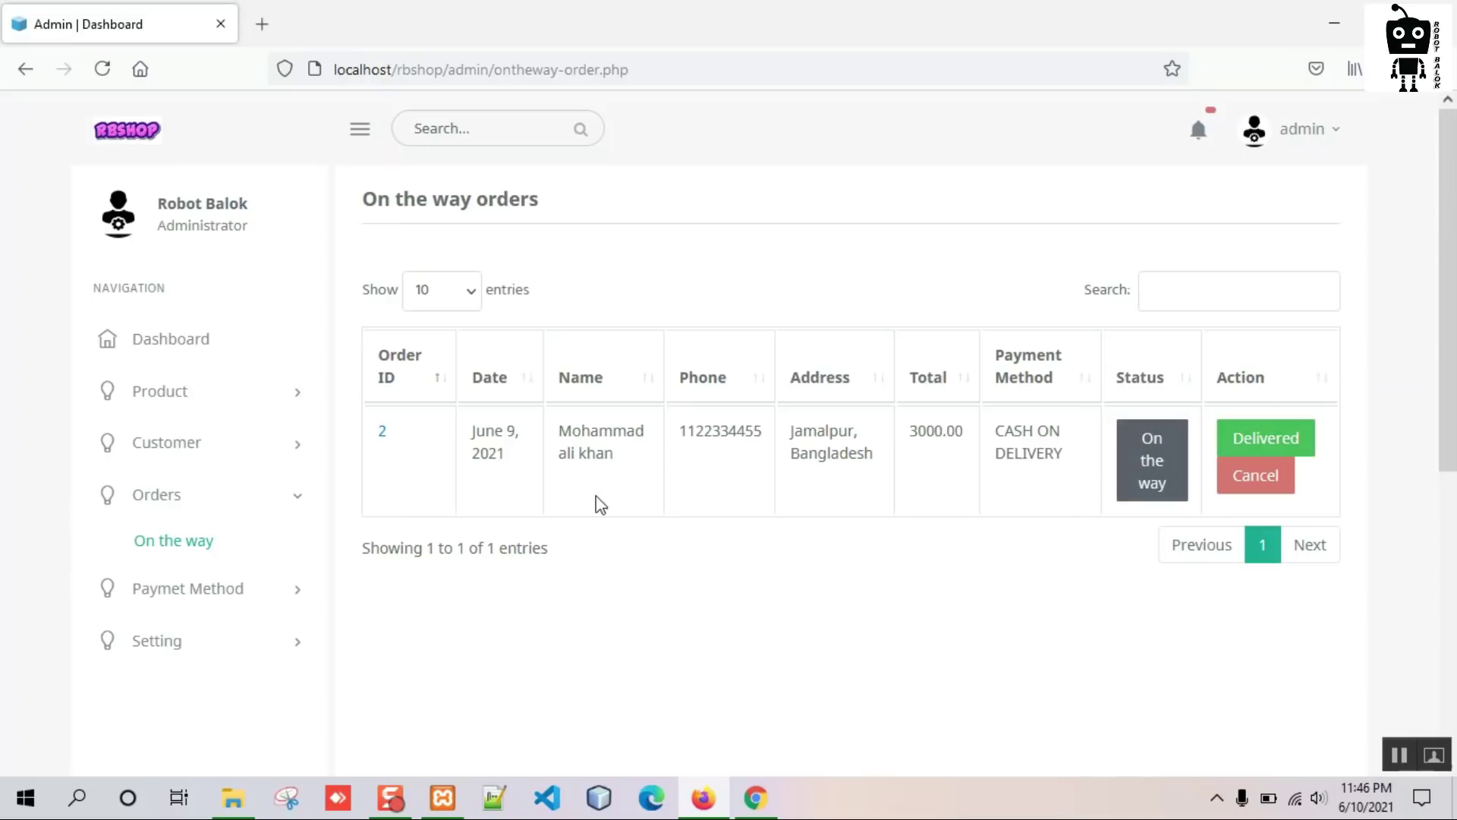
pyautogui.click(1271, 439)
pyautogui.click(815, 456)
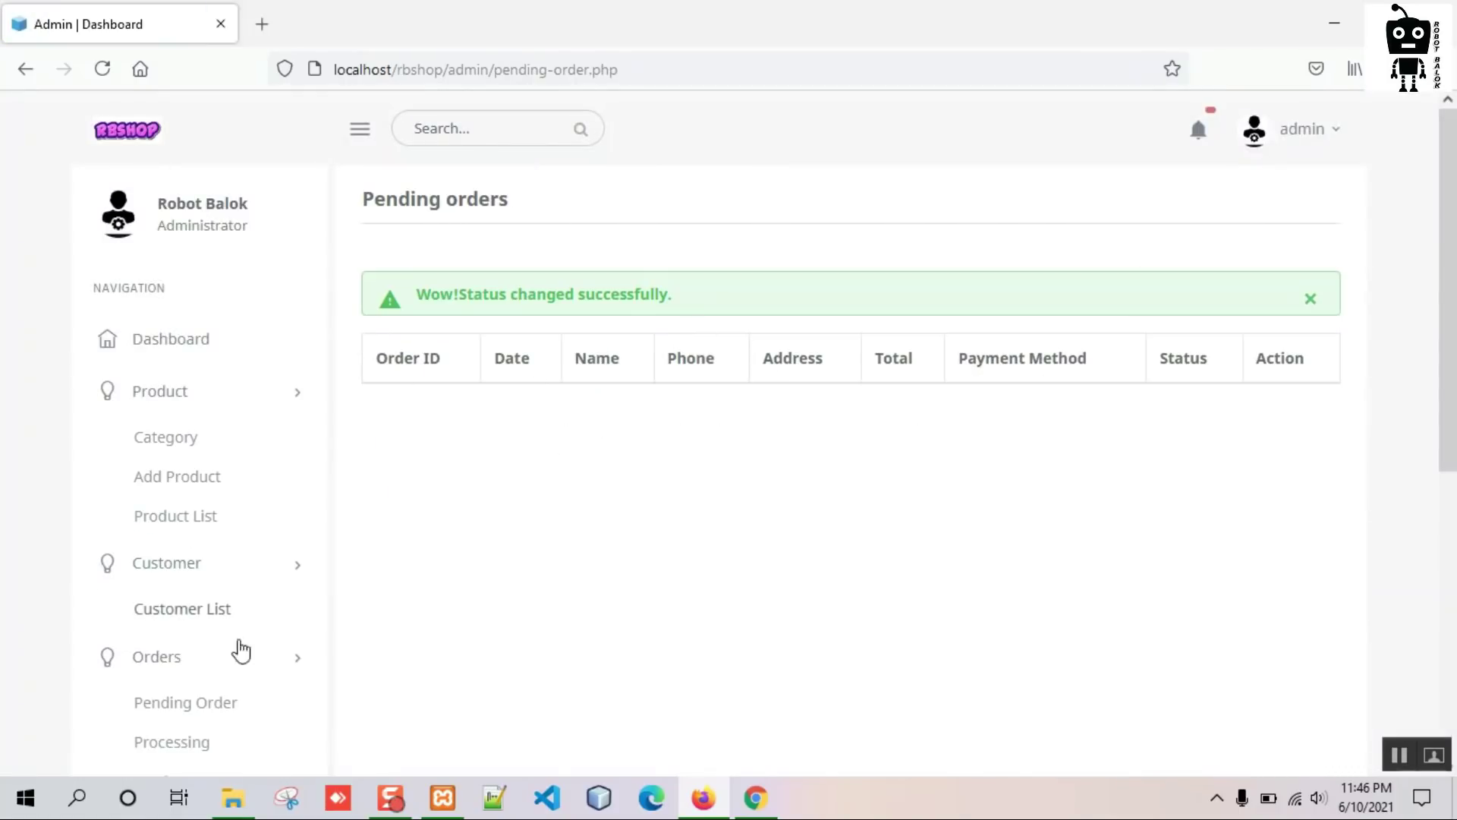
pyautogui.scroll(-3, 227, 562)
pyautogui.click(195, 604)
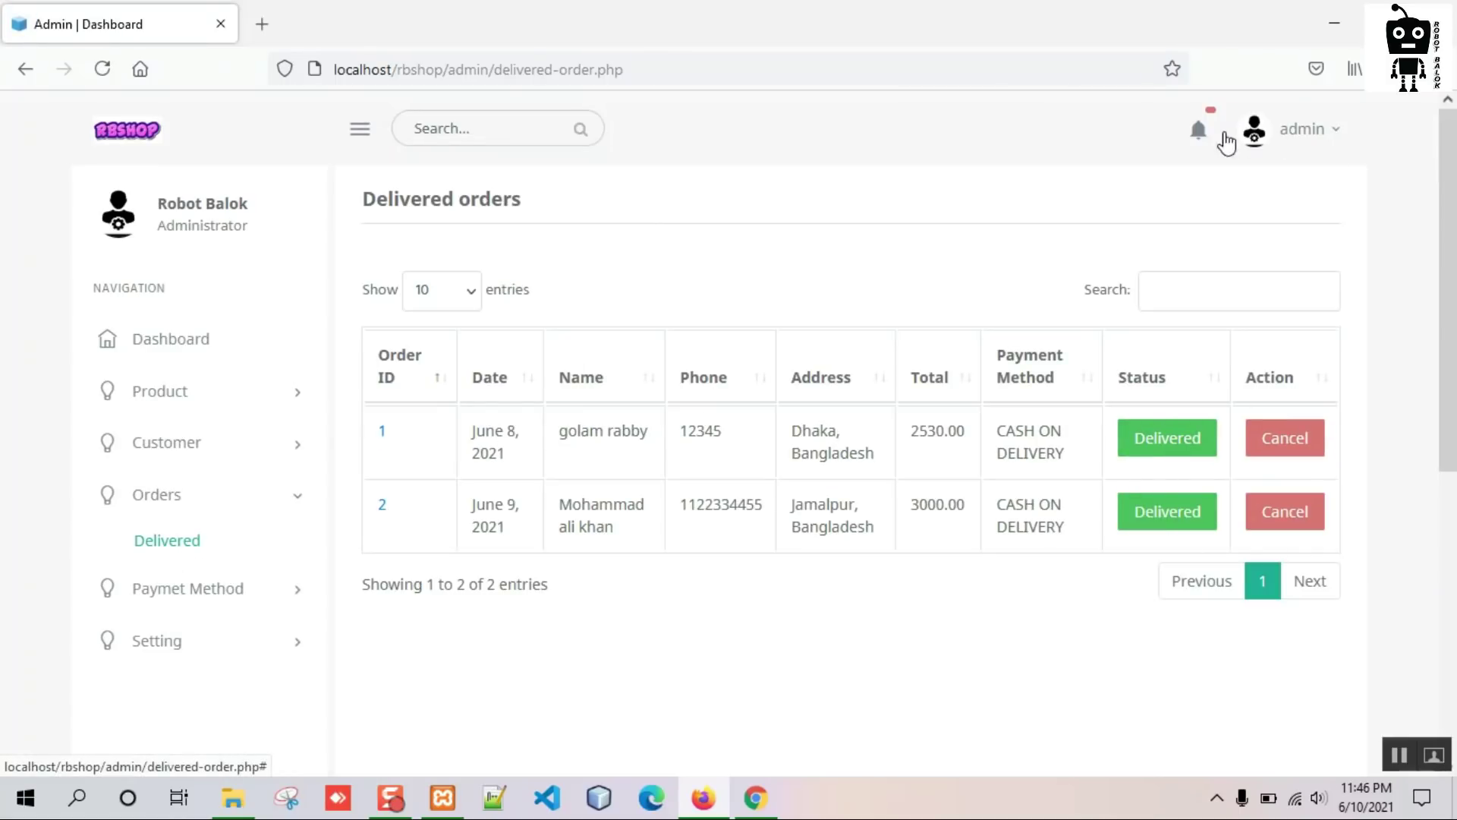
pyautogui.click(755, 797)
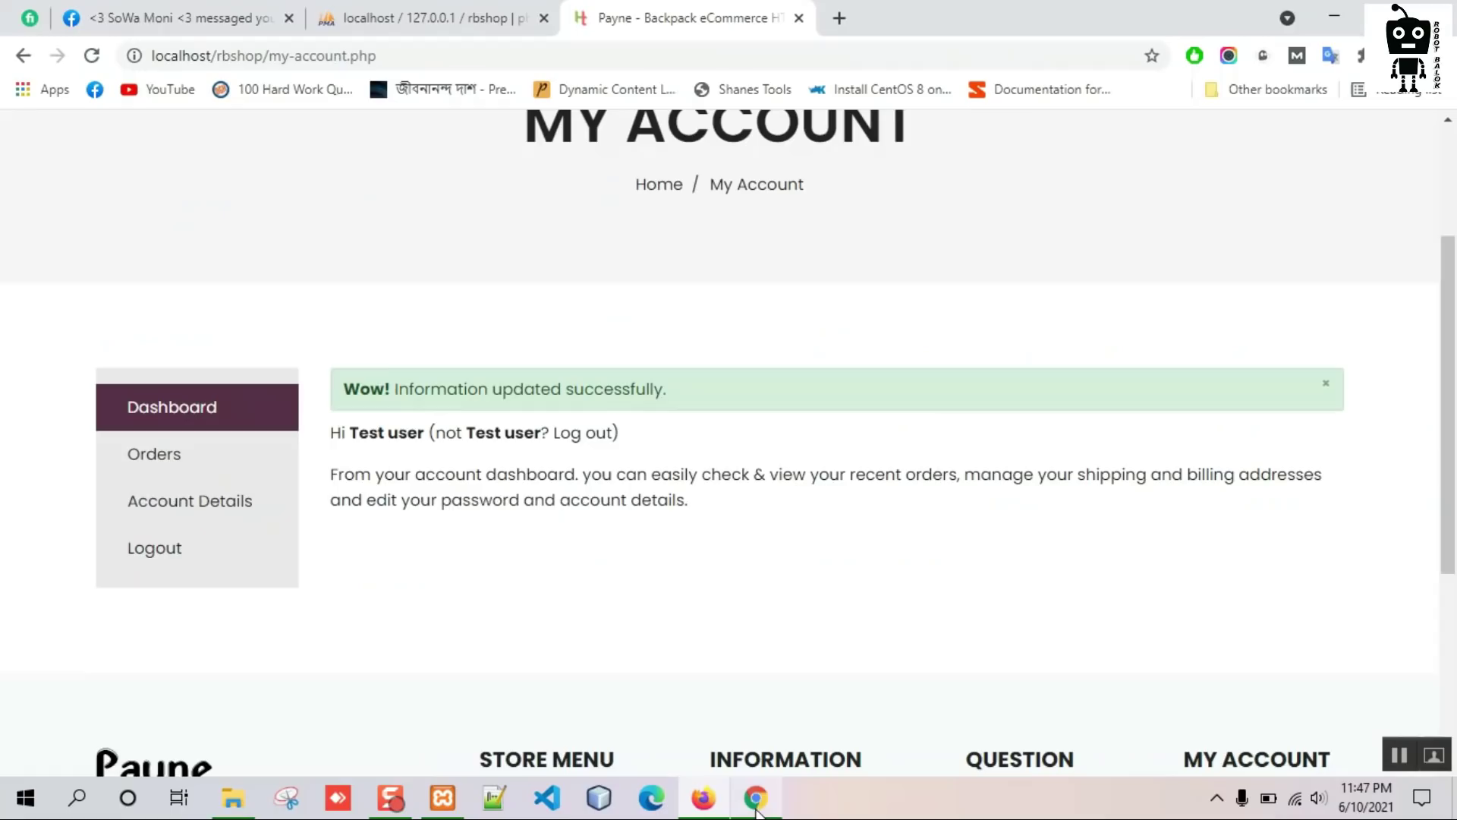
# From the Electronics category, add Super fan and Kabli Set to the cart.
pyautogui.scroll(3, 592, 423)
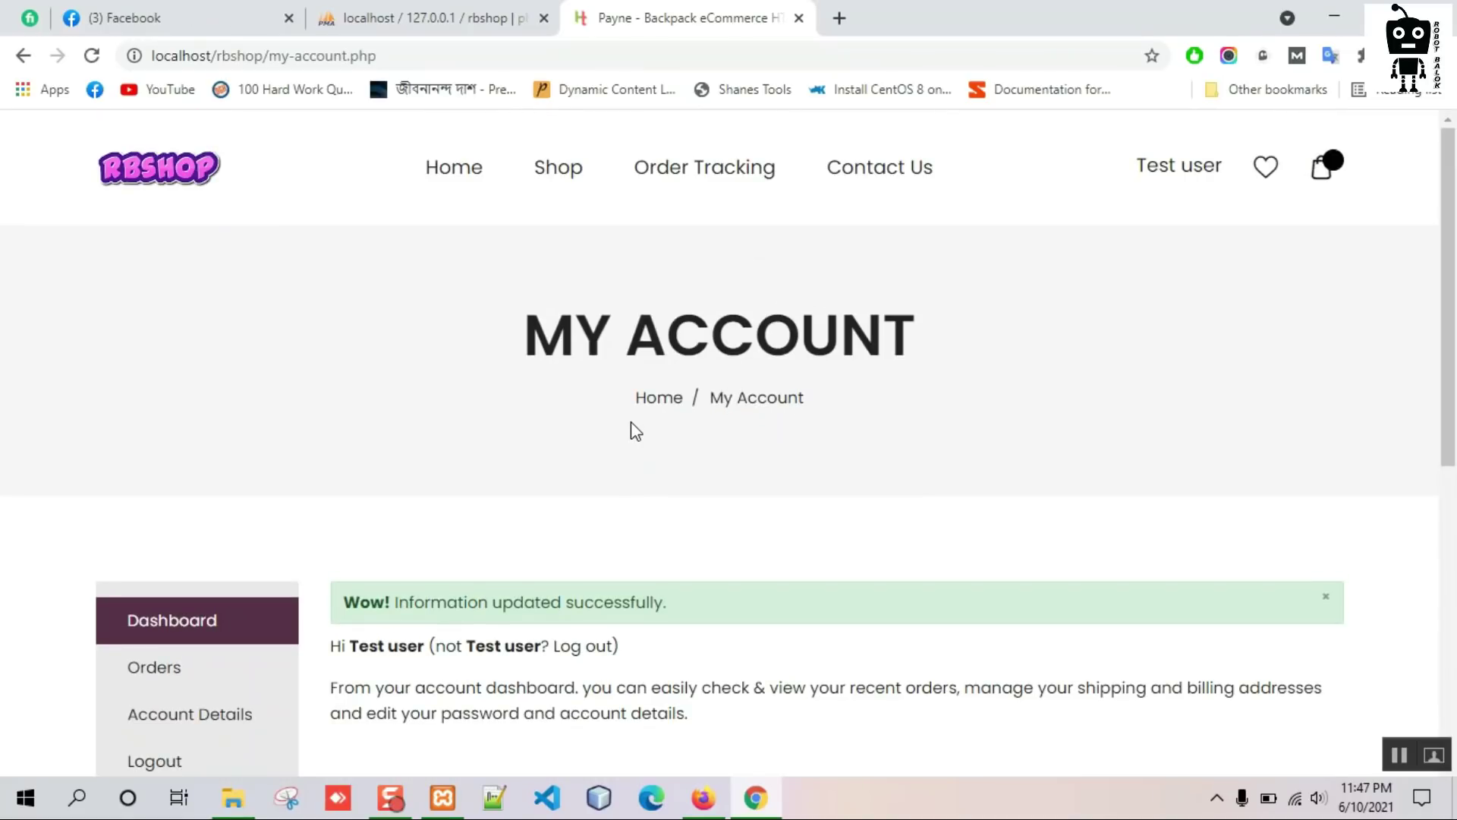
pyautogui.moveTo(554, 179)
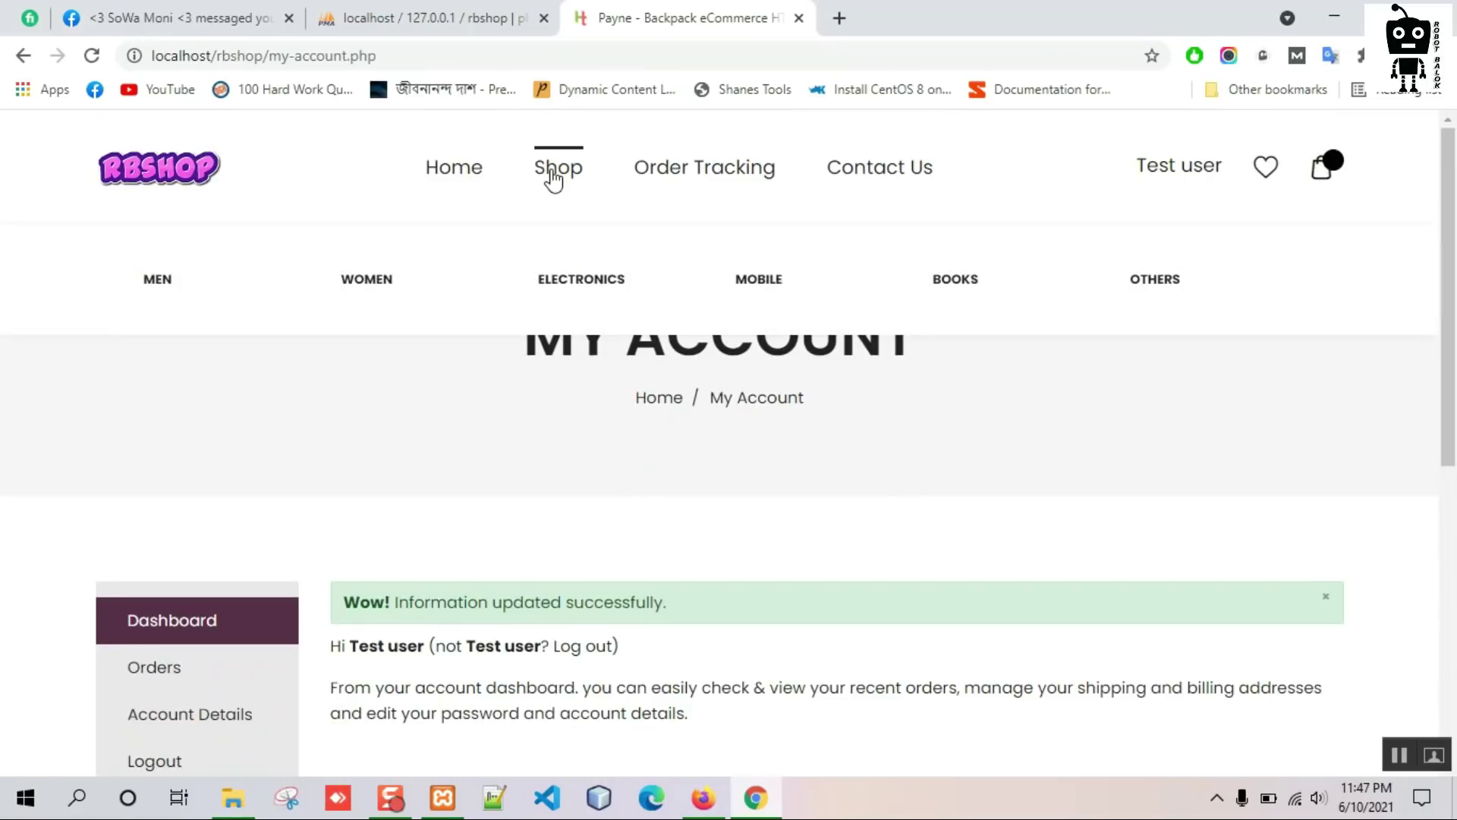
pyautogui.click(604, 303)
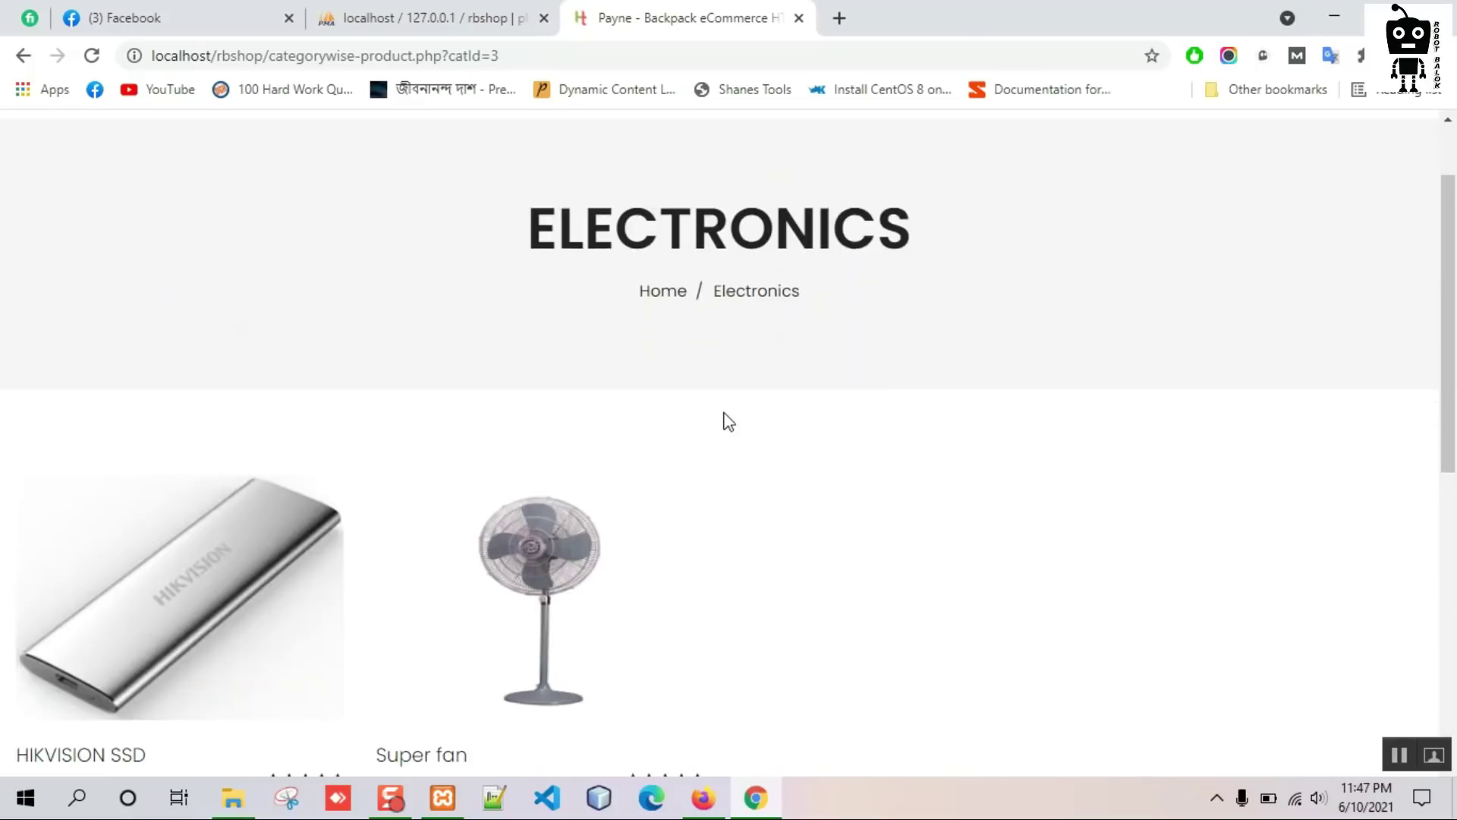
pyautogui.scroll(-3, 530, 443)
pyautogui.click(422, 469)
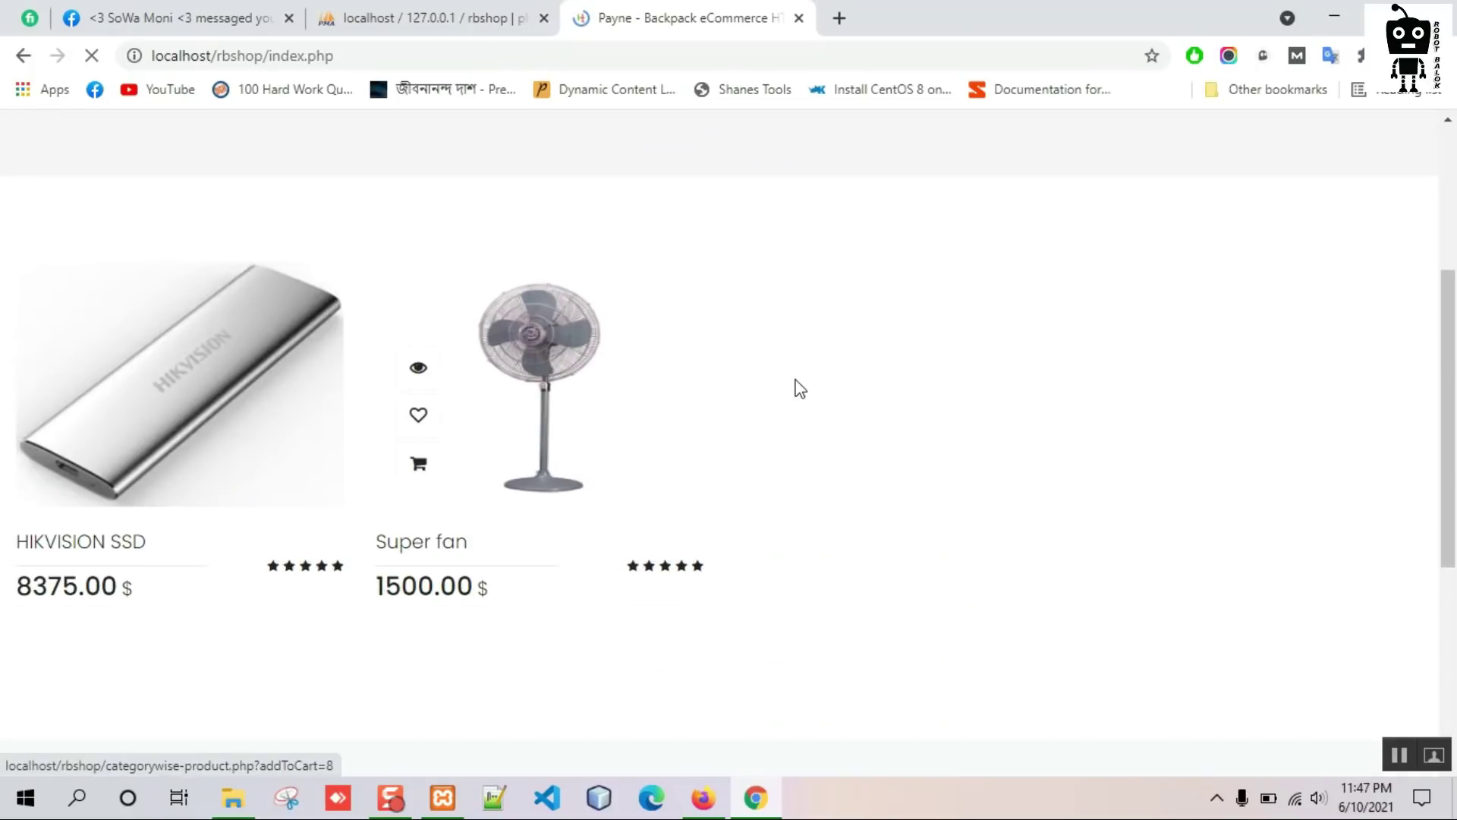
pyautogui.scroll(-10, 420, 380)
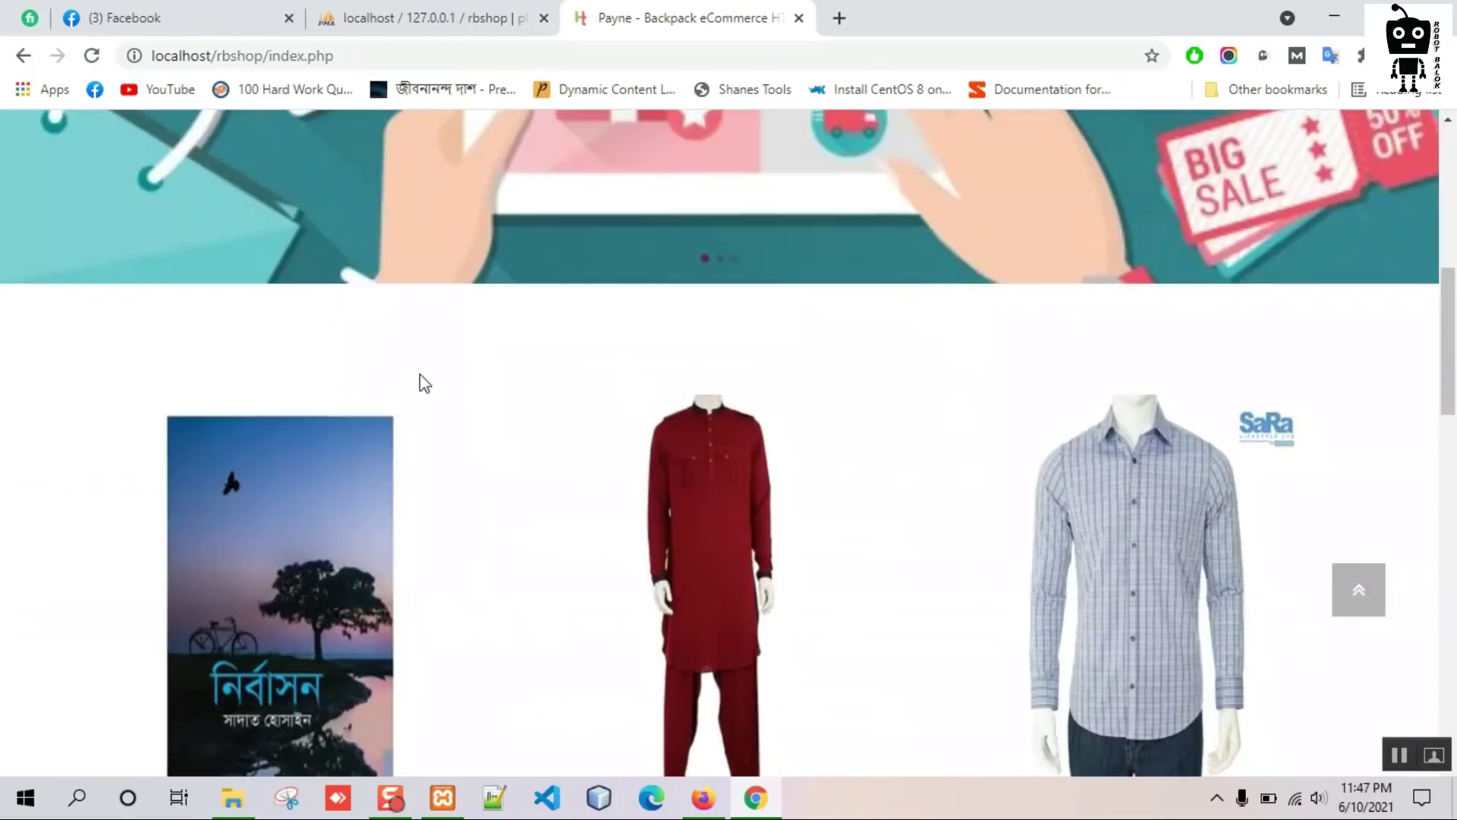
pyautogui.scroll(-3, 419, 389)
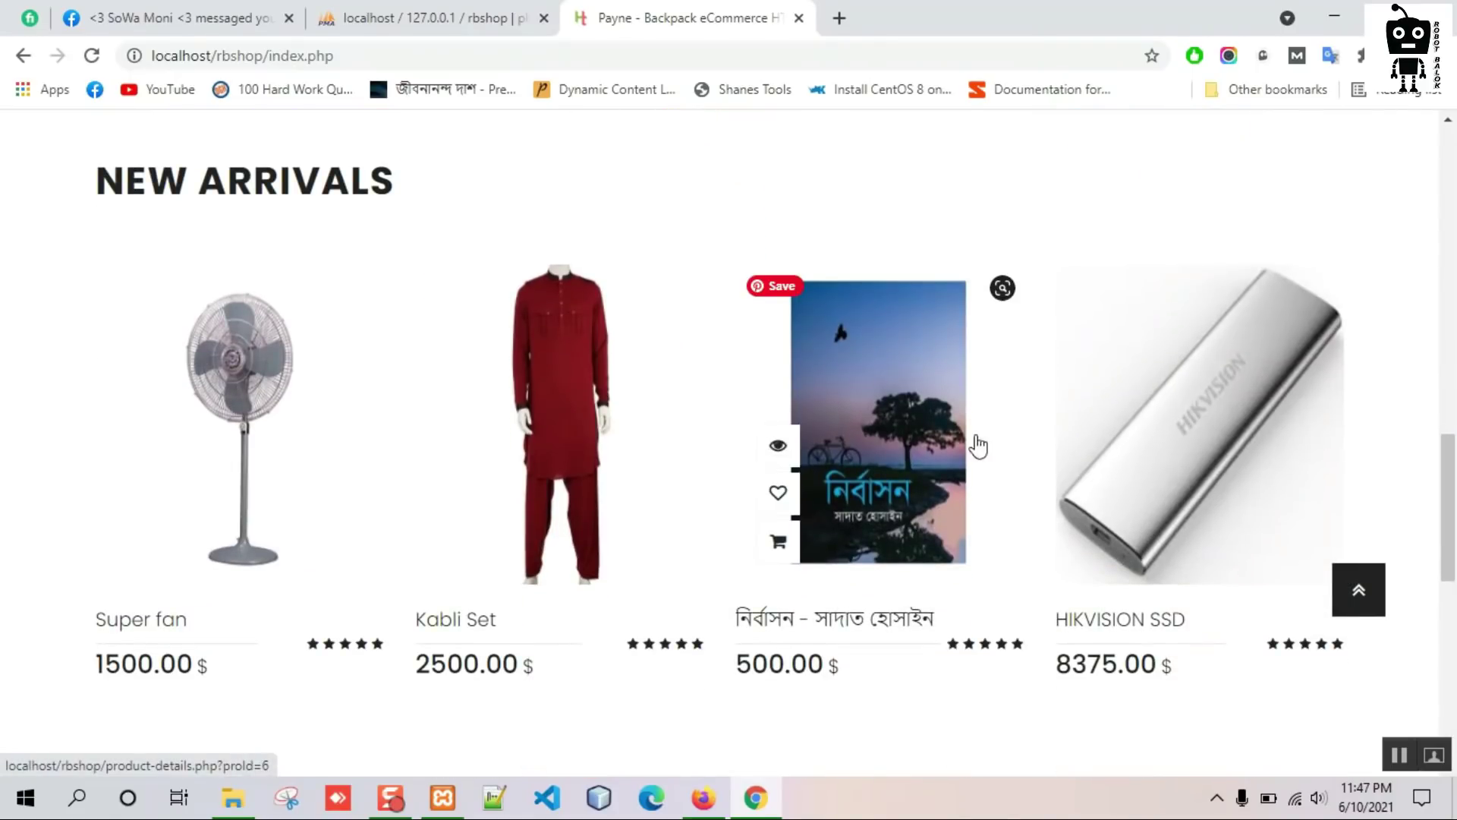
pyautogui.scroll(-3, 1055, 442)
pyautogui.scroll(-1, 1055, 442)
# Open the full cart and update Kabli Set's quantity to 2 (6500 total).
pyautogui.moveTo(504, 309)
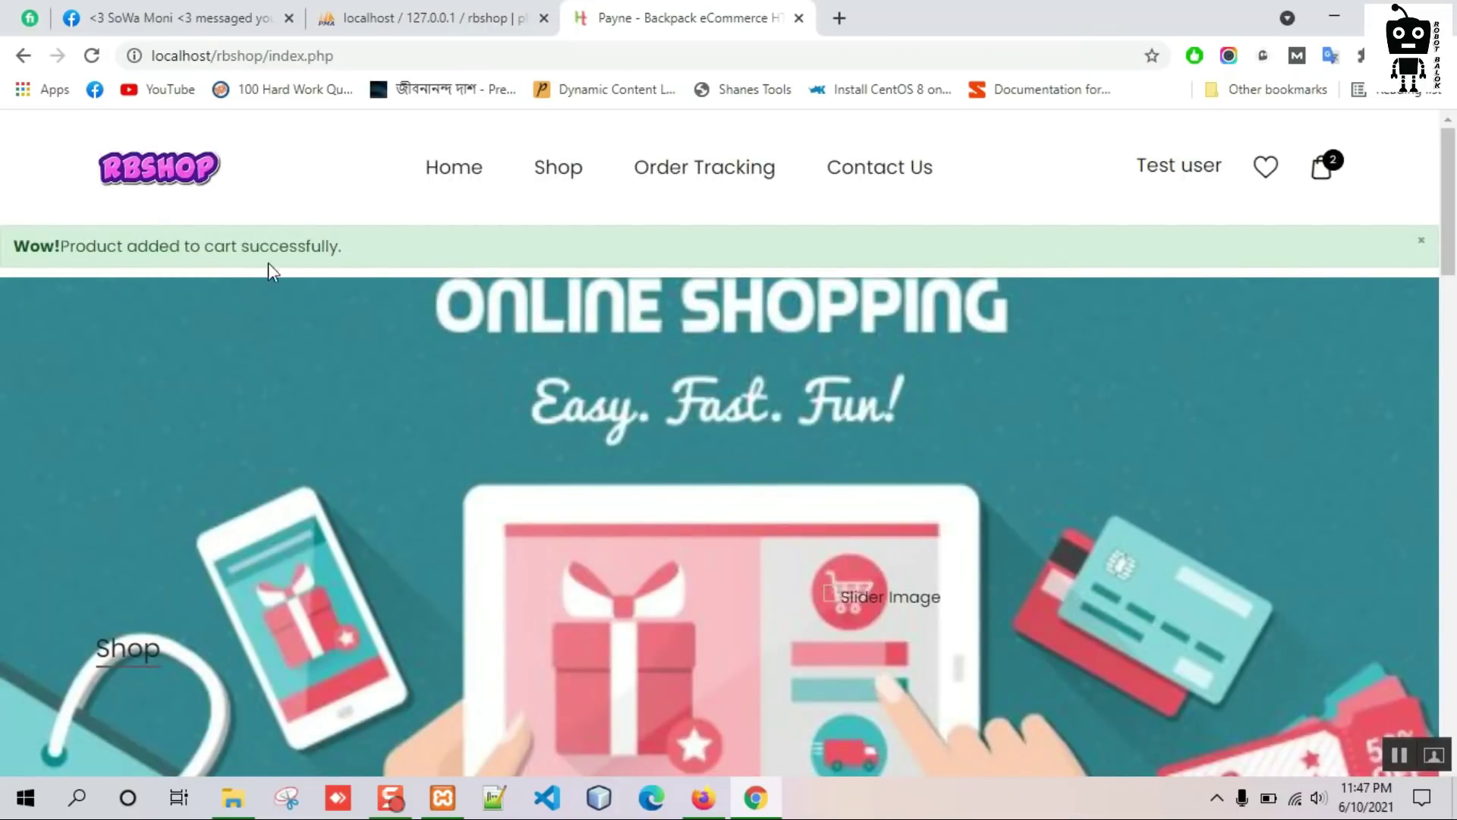
pyautogui.click(1321, 168)
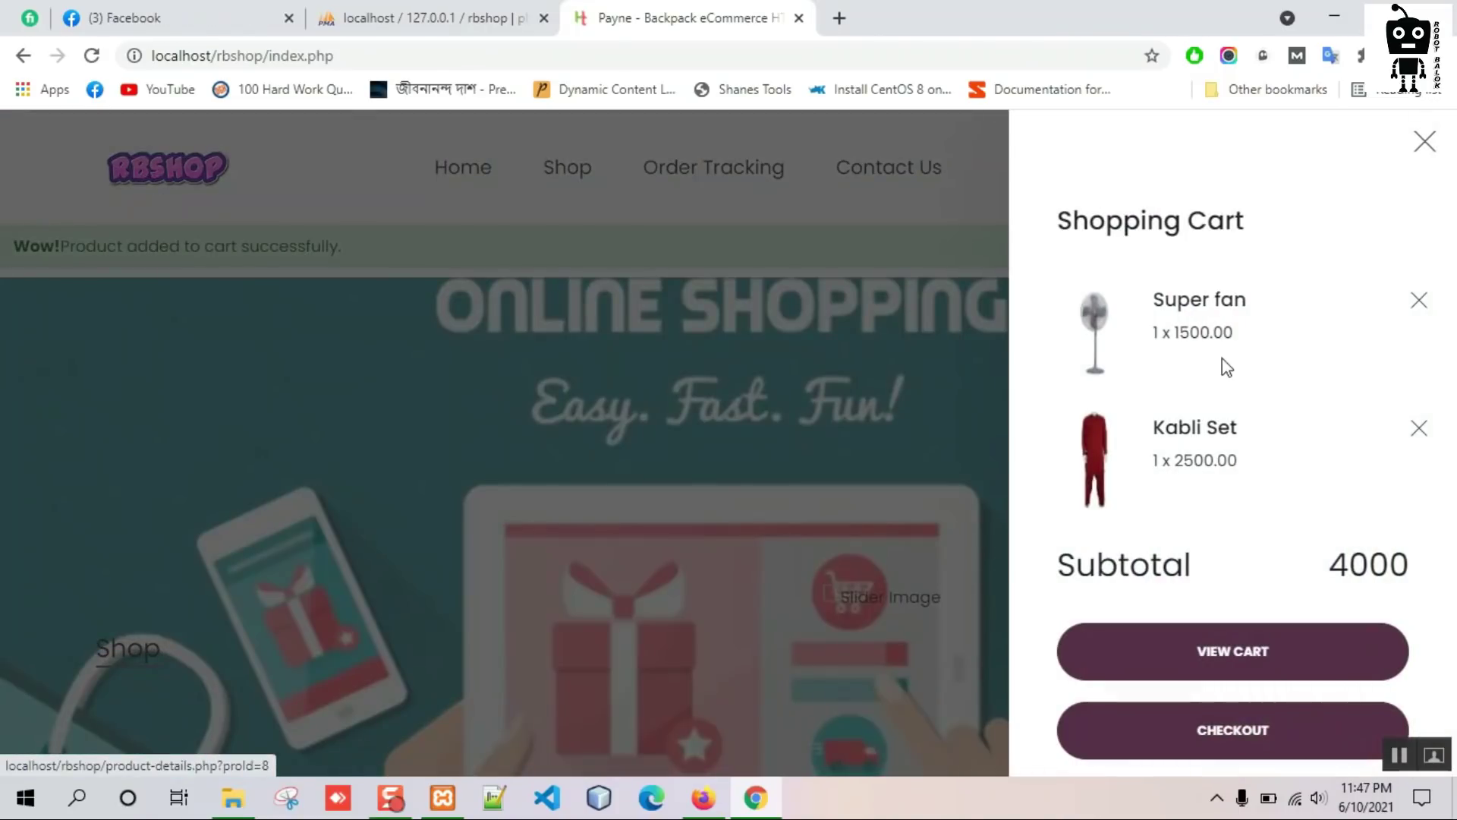
pyautogui.click(1248, 676)
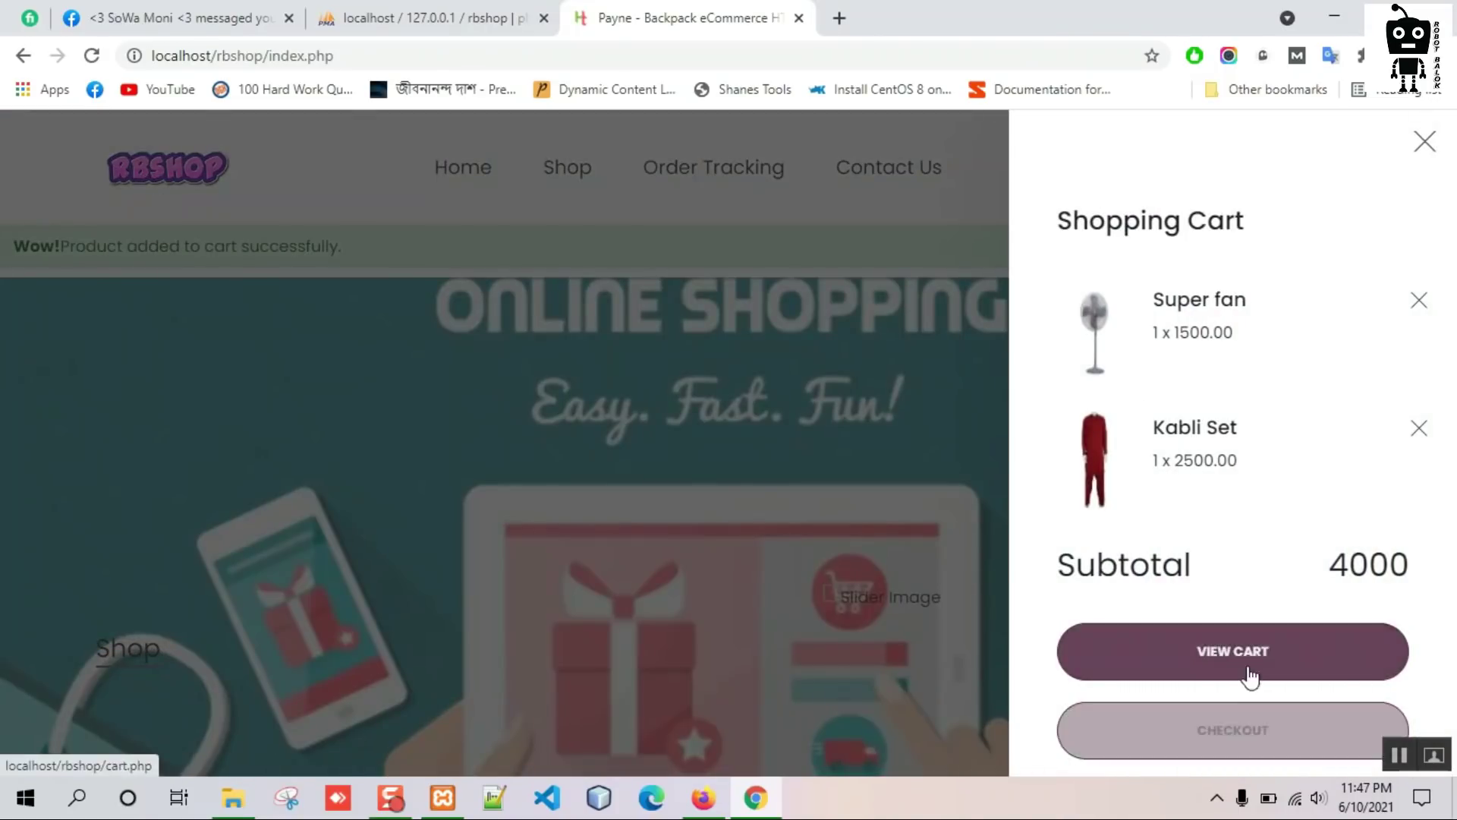
pyautogui.scroll(-3, 488, 374)
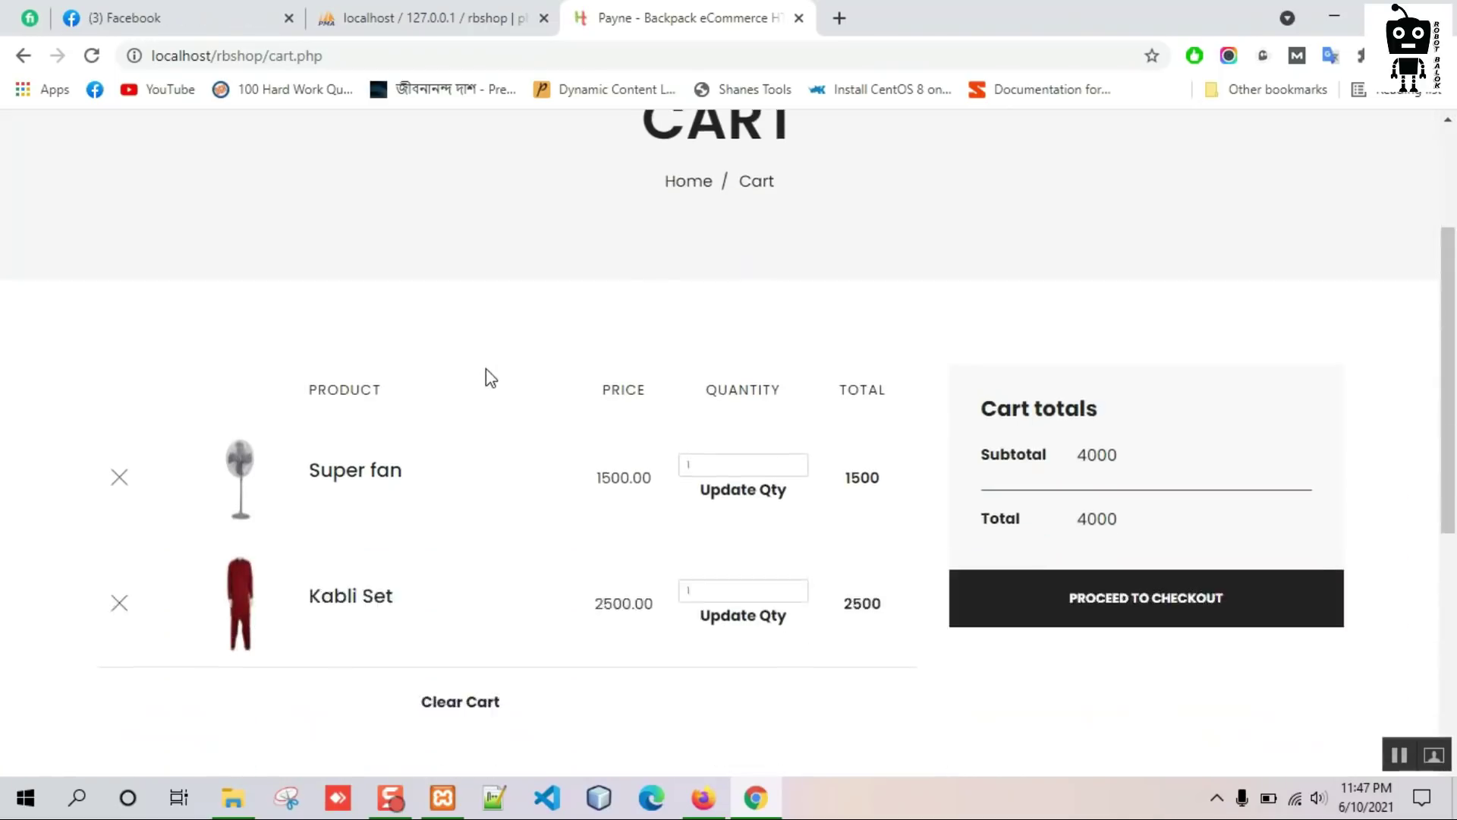
pyautogui.scroll(-1, 488, 374)
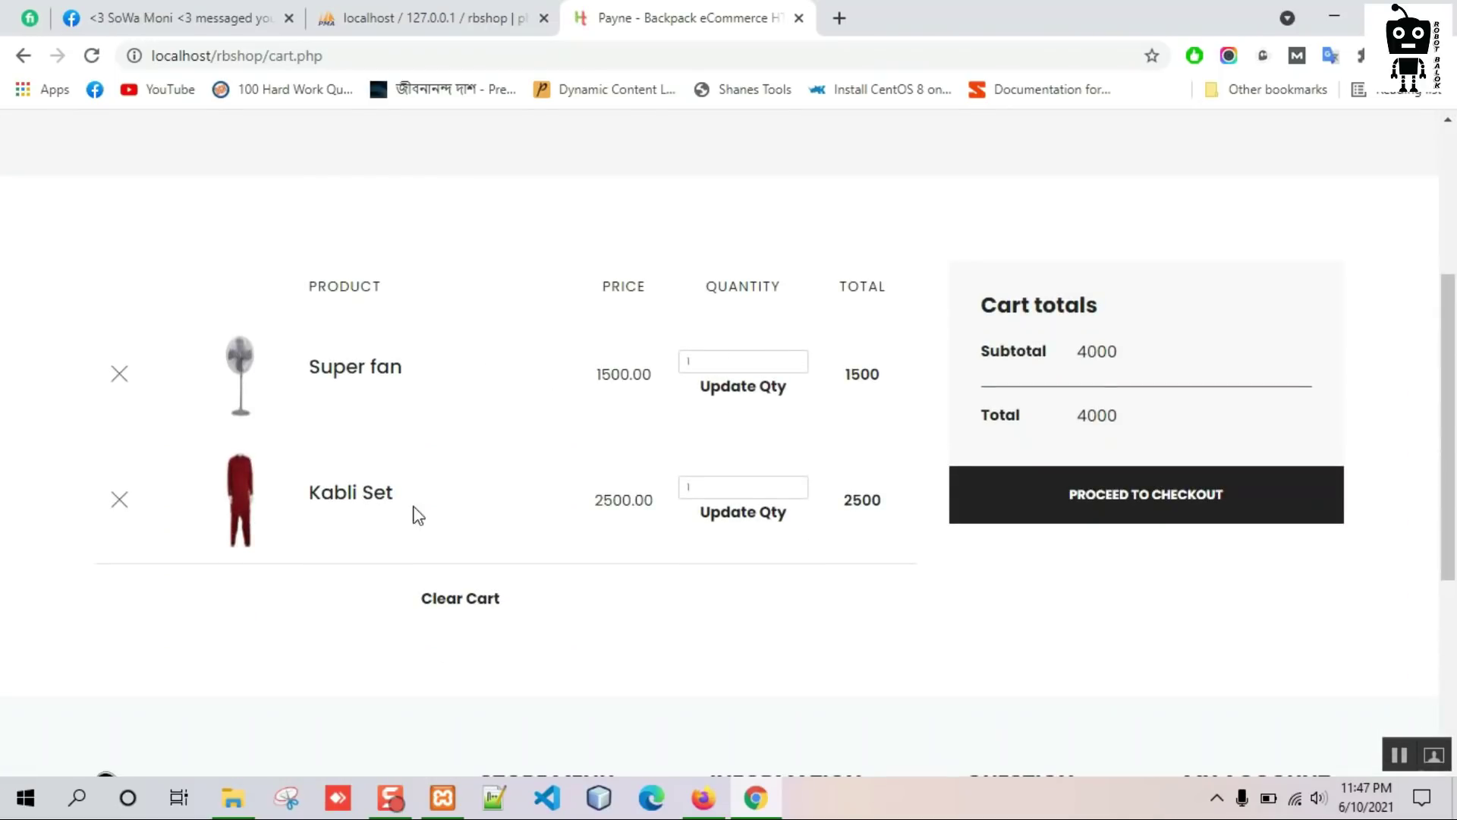
pyautogui.click(751, 494)
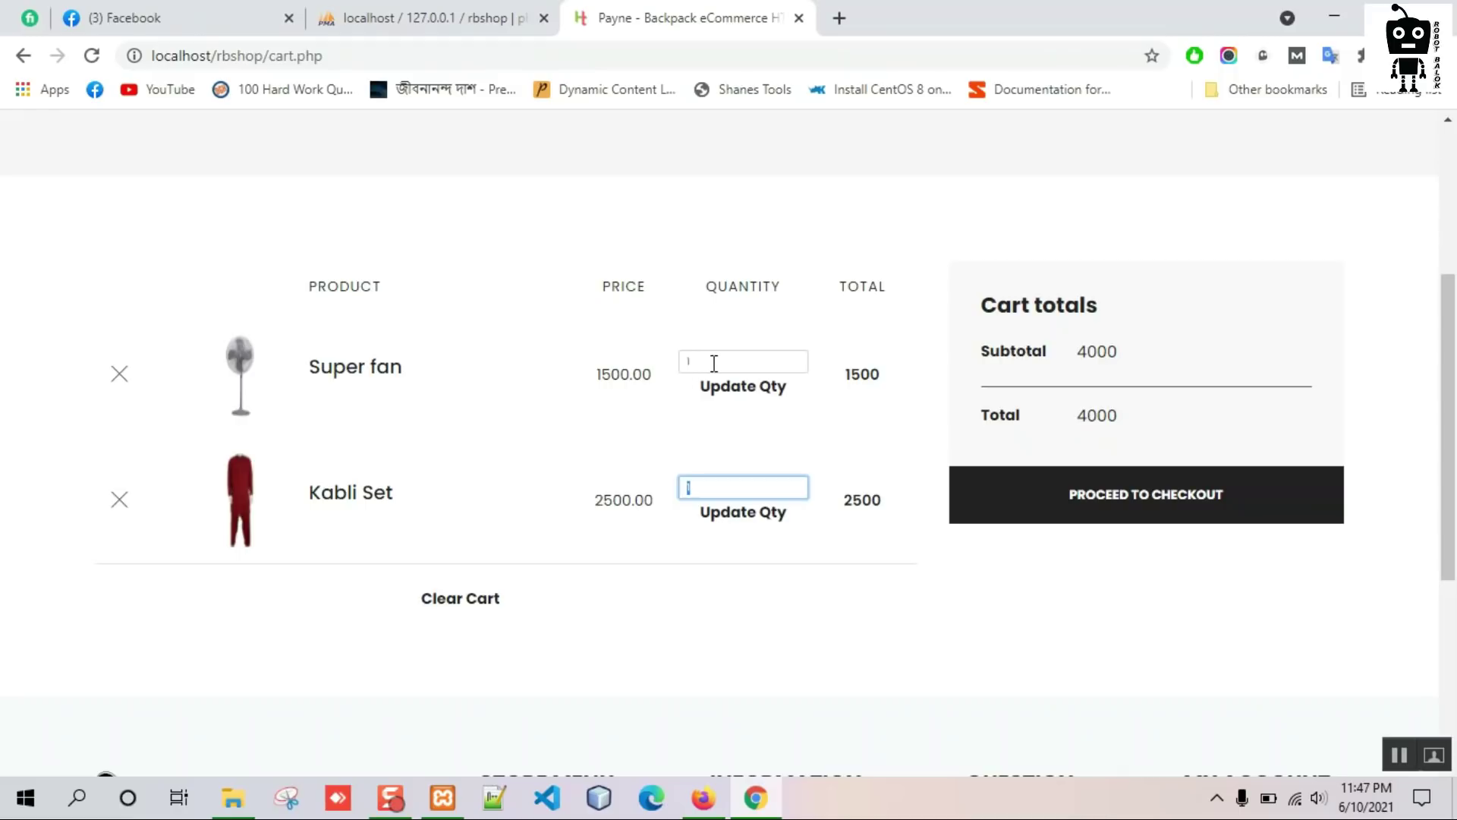
pyautogui.write('2')
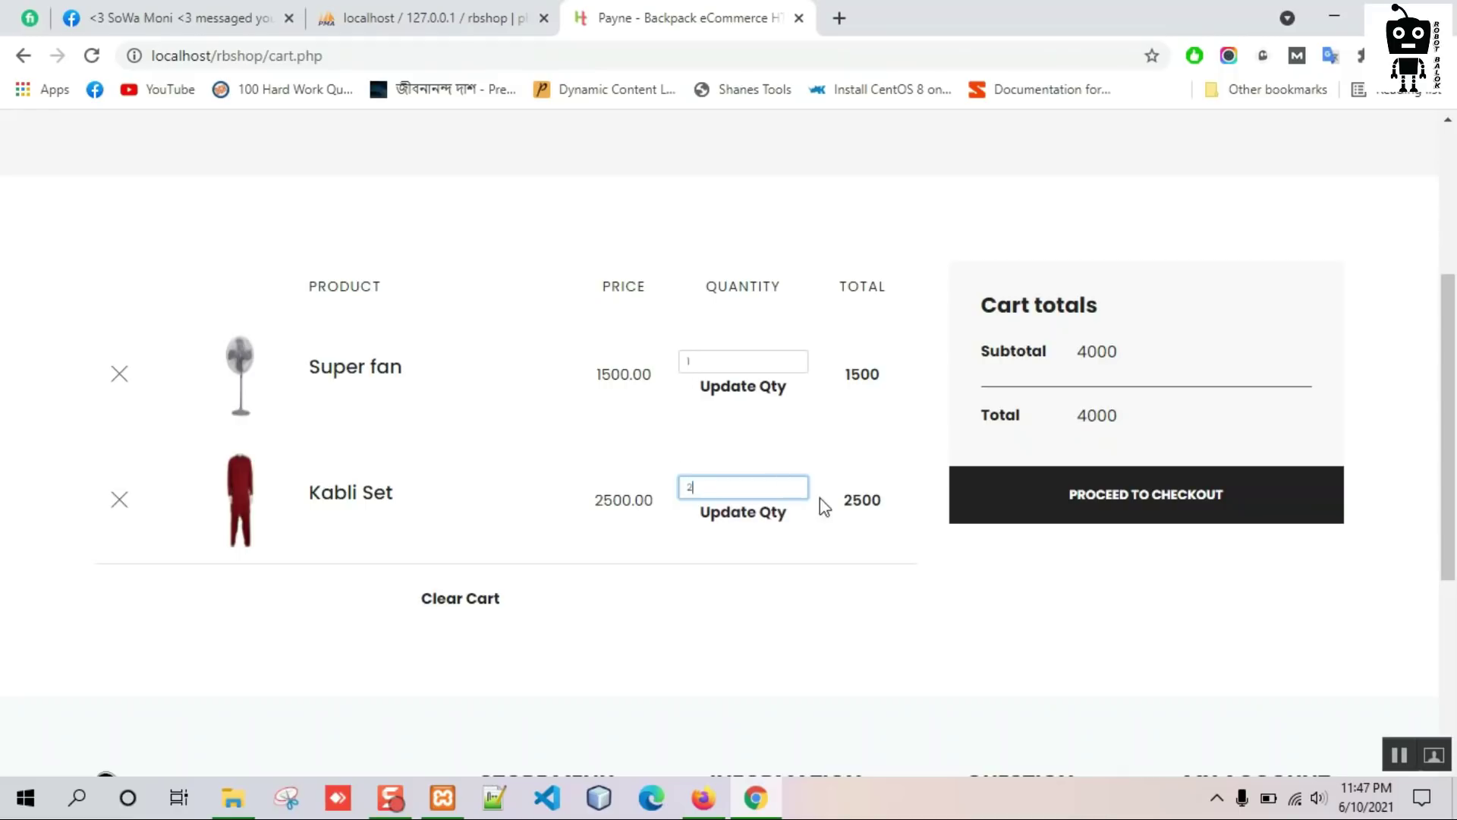
pyautogui.click(750, 521)
pyautogui.scroll(-3, 592, 520)
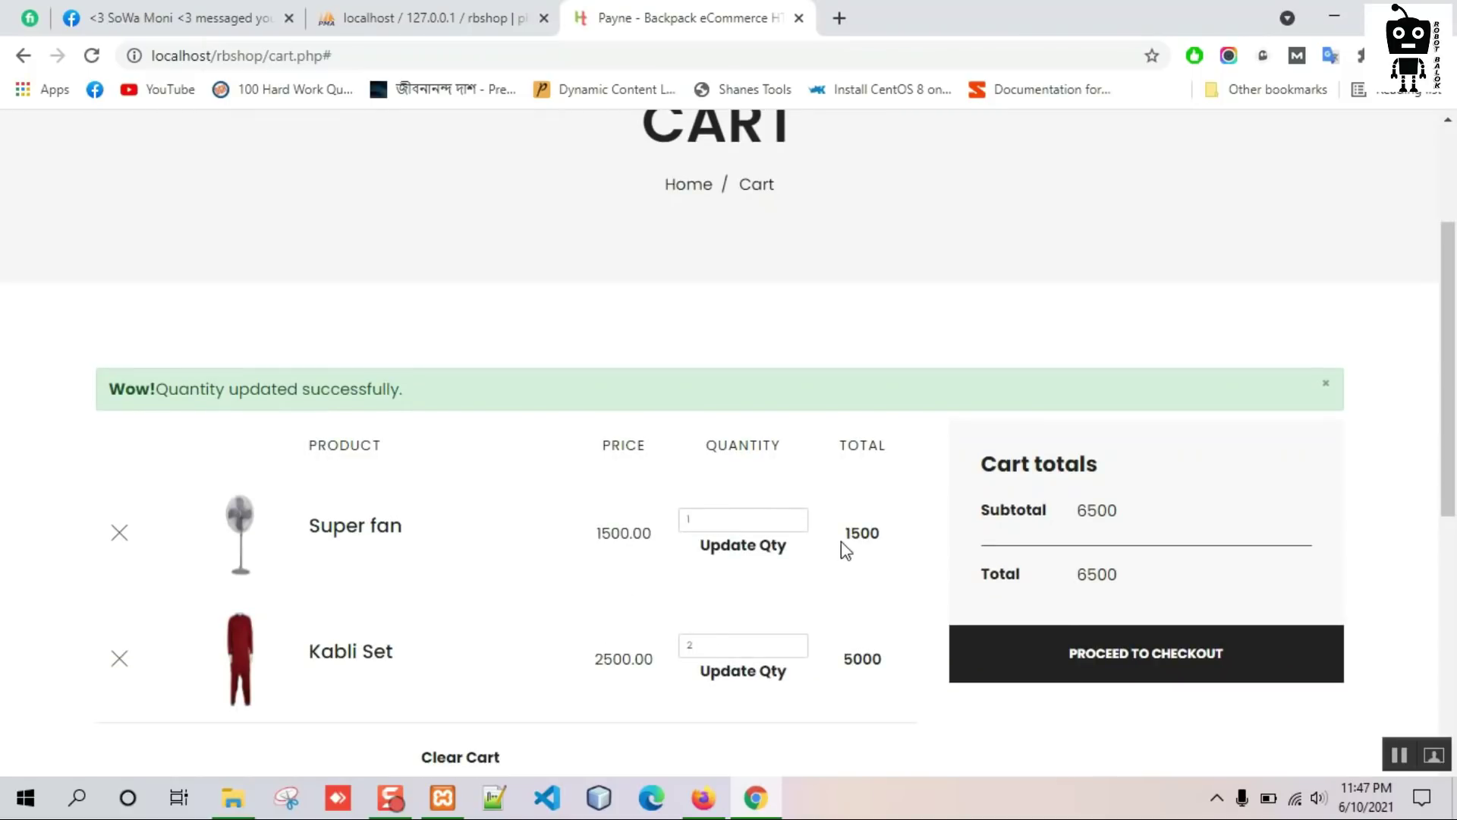
# Clear the cart so it shows 'No products on cart'.
pyautogui.scroll(-2, 408, 525)
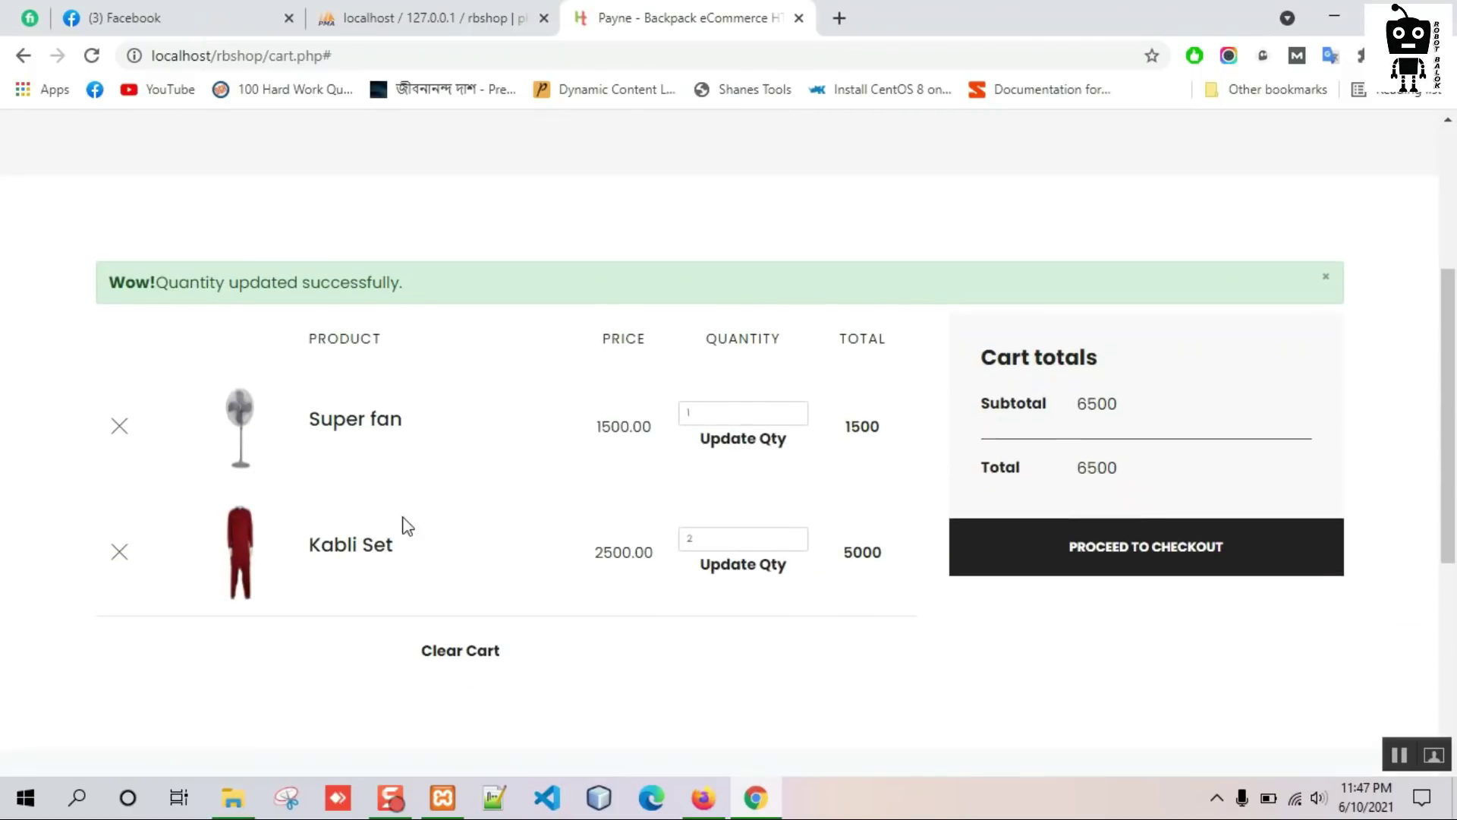
pyautogui.click(471, 657)
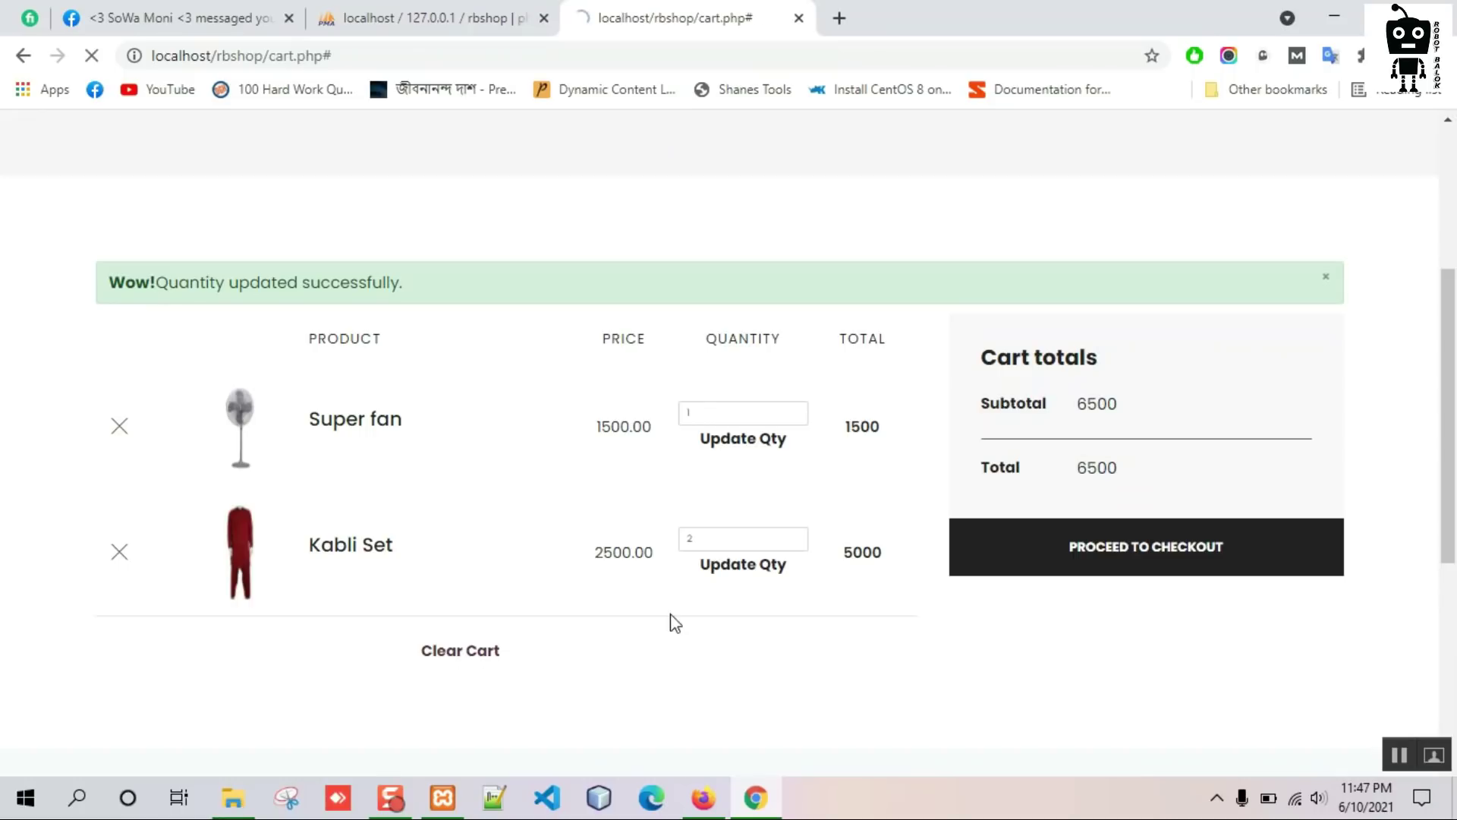
pyautogui.scroll(-3, 516, 494)
pyautogui.scroll(-1, 515, 488)
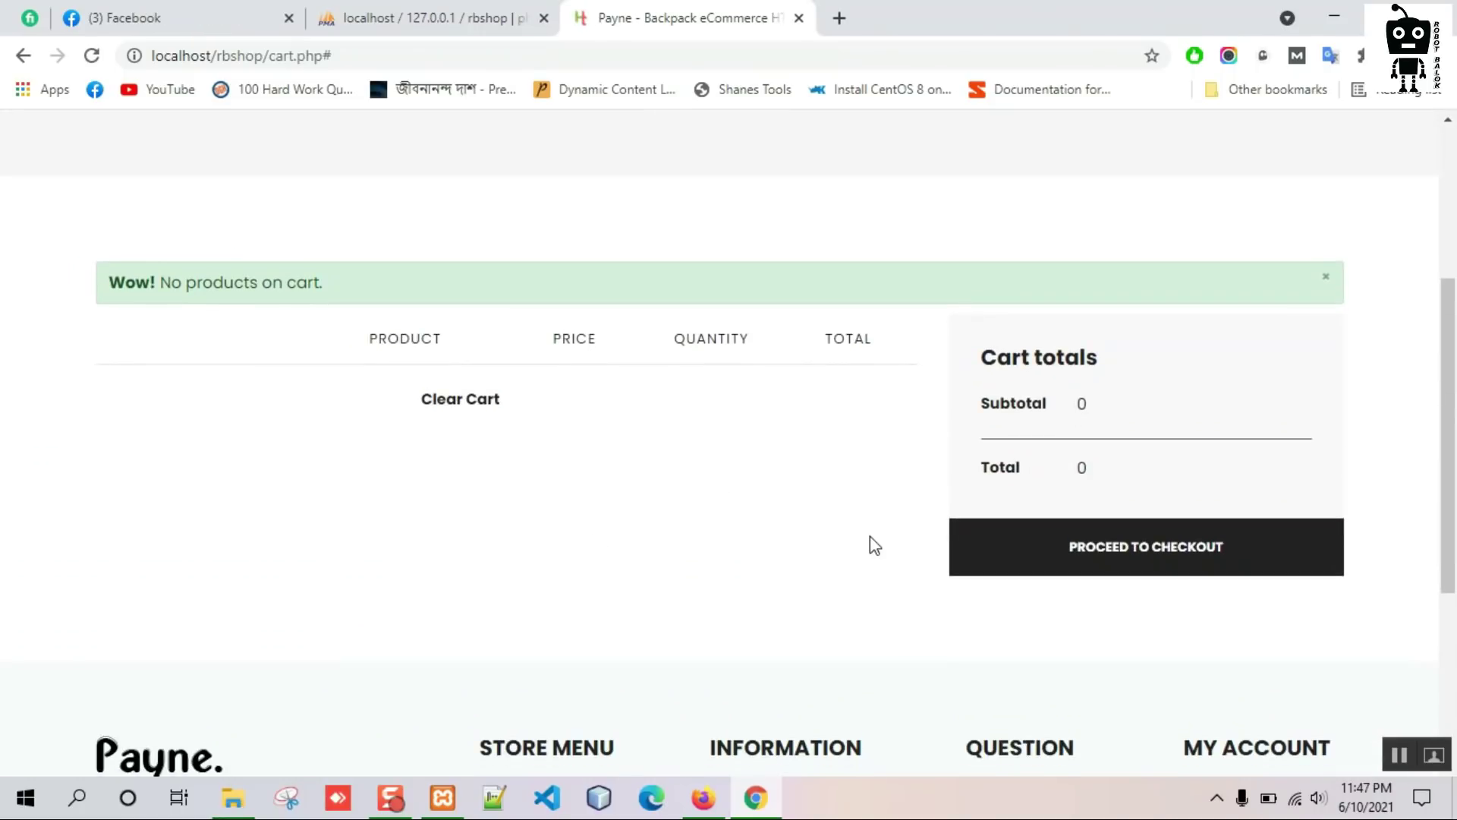
pyautogui.scroll(4, 874, 545)
pyautogui.moveTo(542, 176)
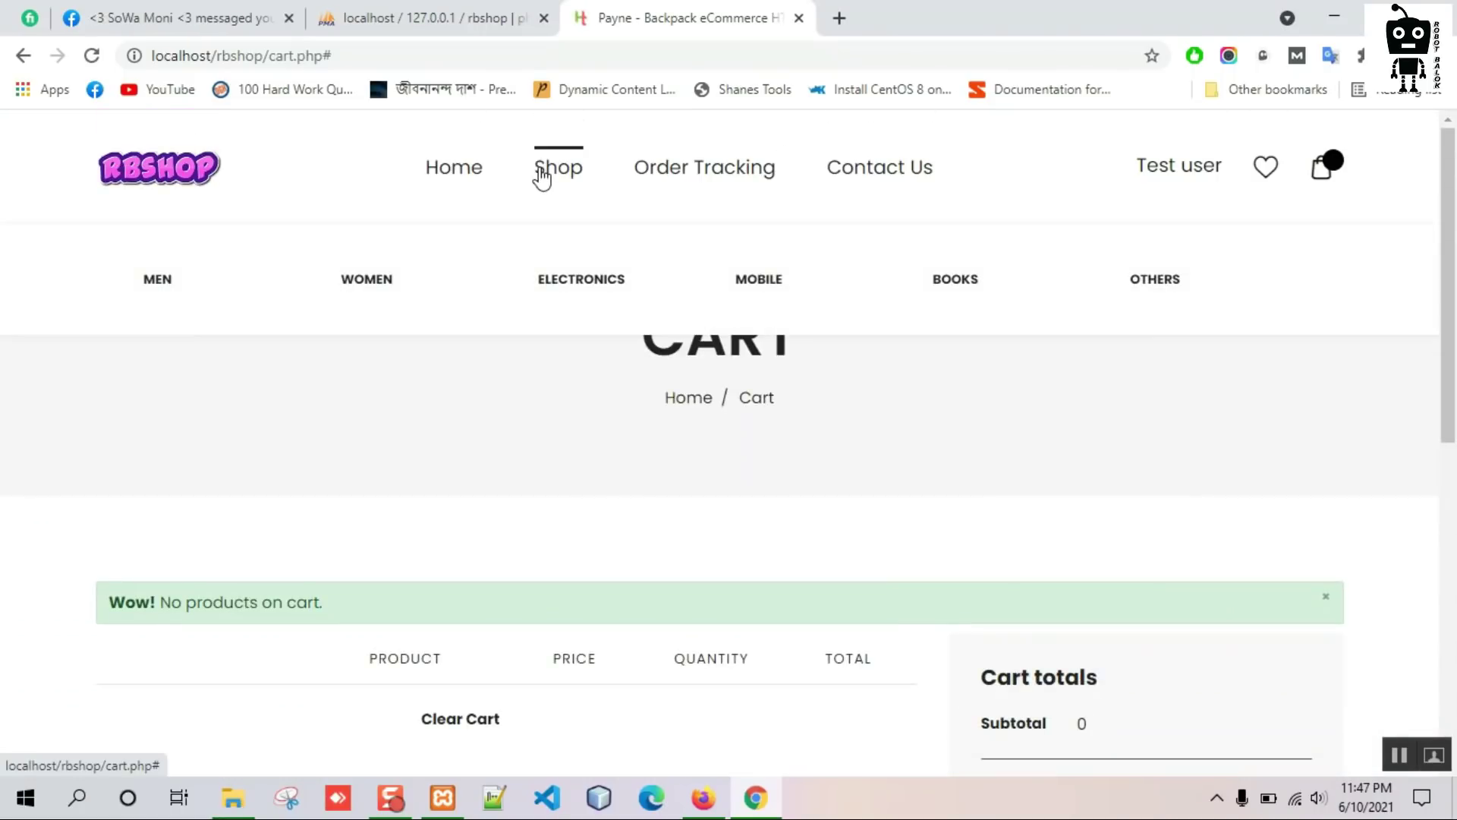
pyautogui.click(556, 286)
# Add one Super fan and two Symphony Z40 phones to the cart.
pyautogui.scroll(-2, 574, 422)
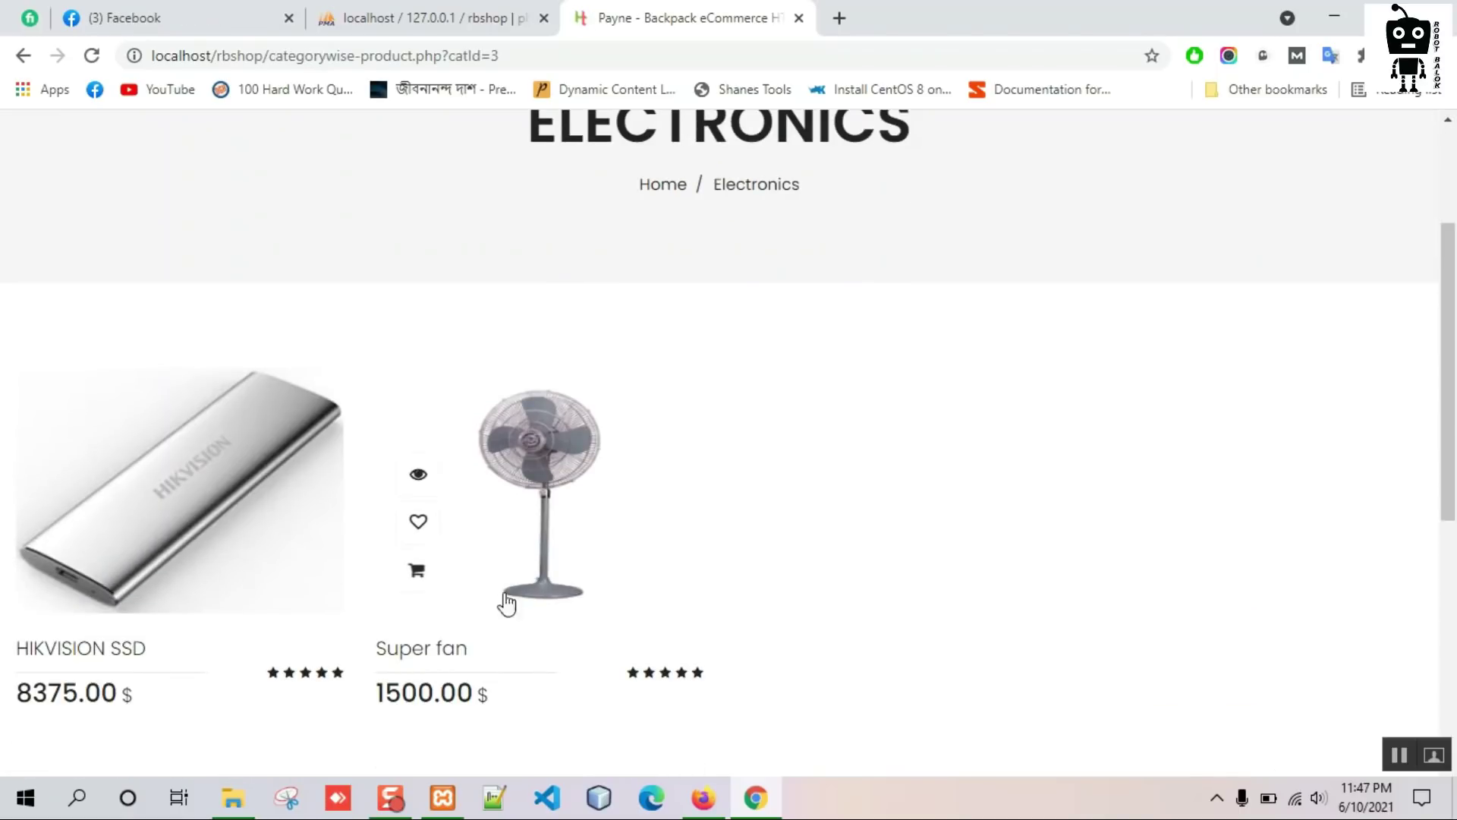
pyautogui.click(419, 570)
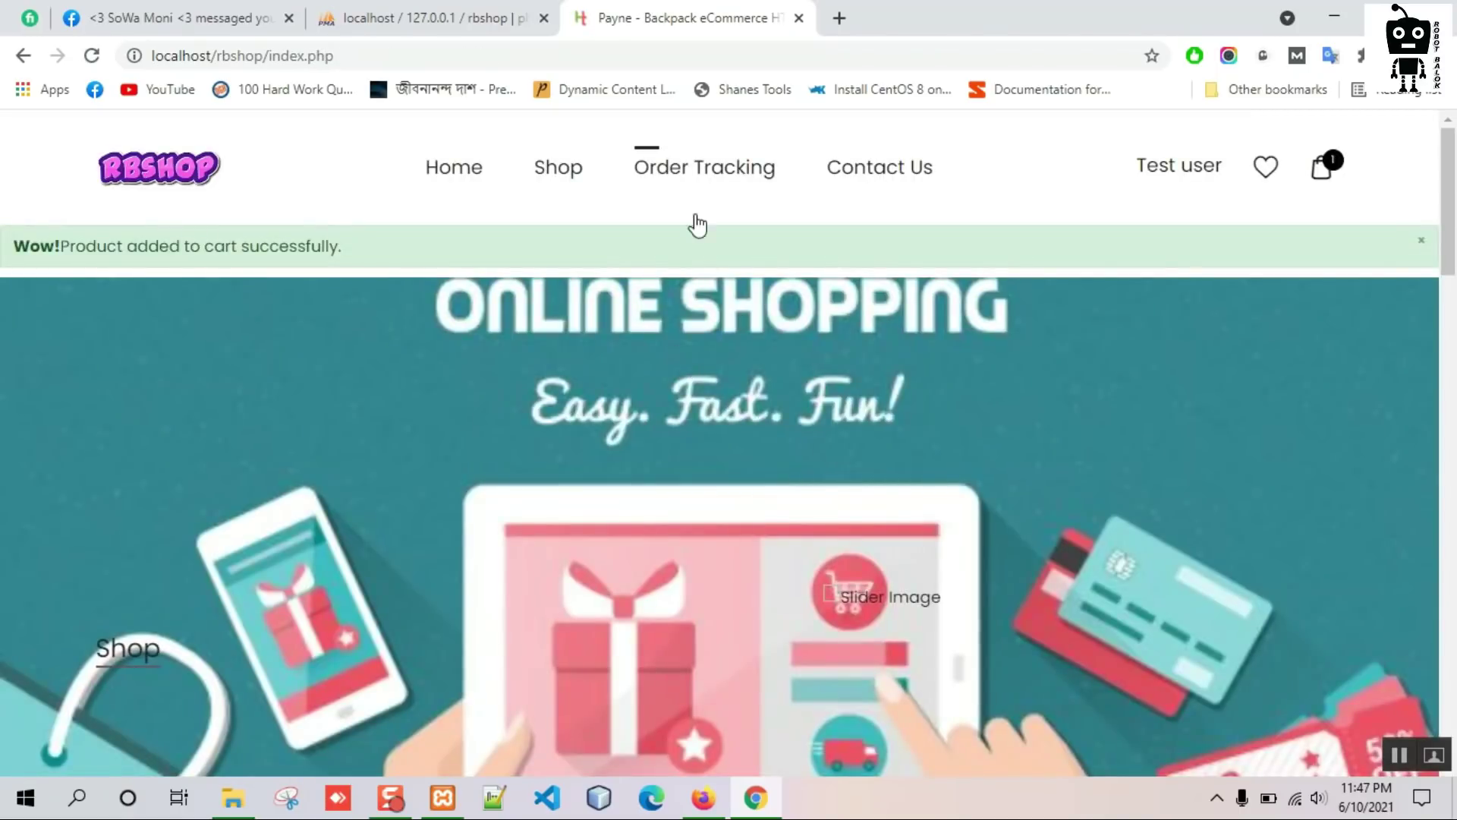
pyautogui.moveTo(550, 182)
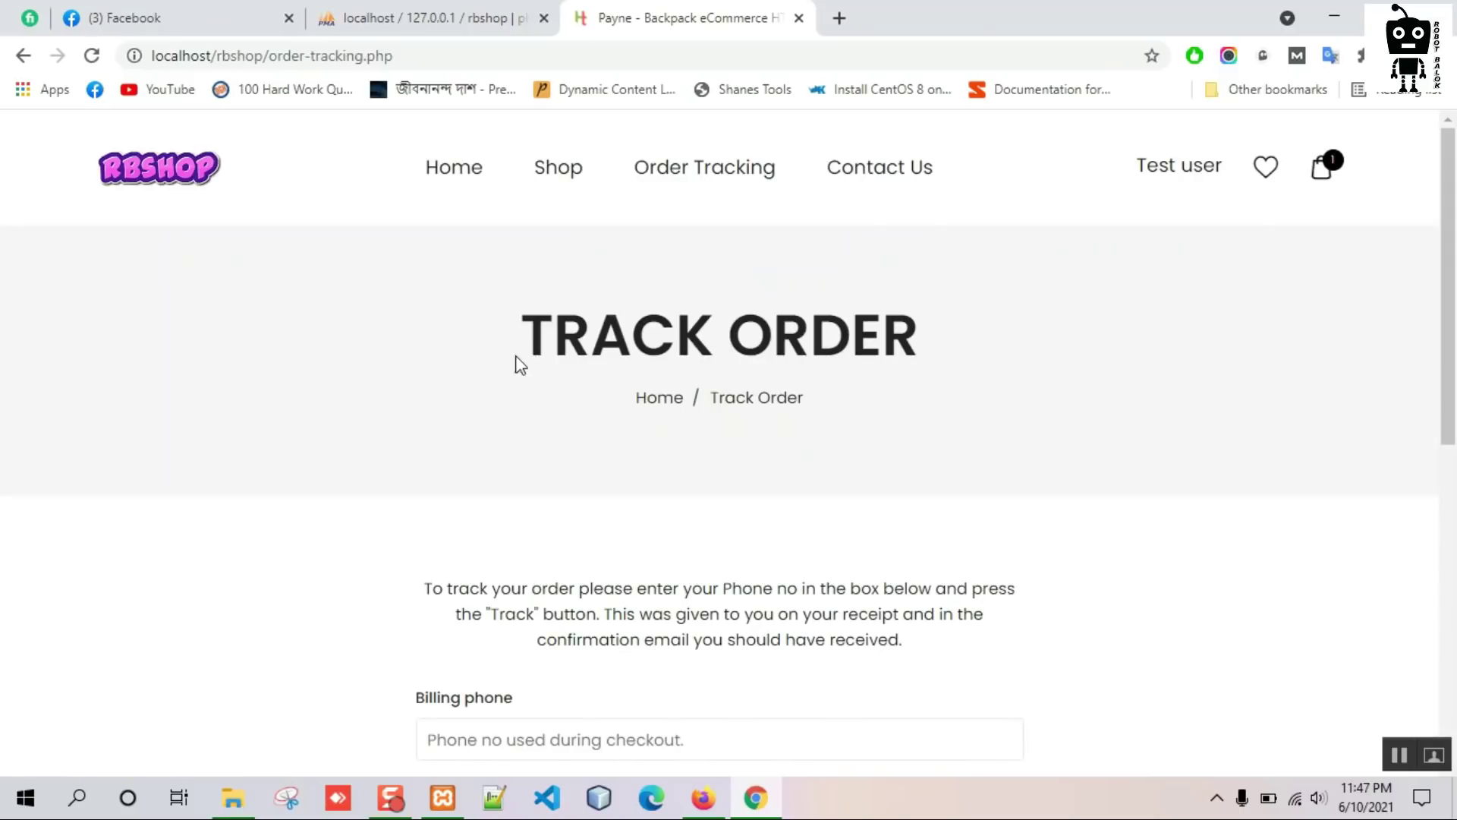
pyautogui.click(773, 290)
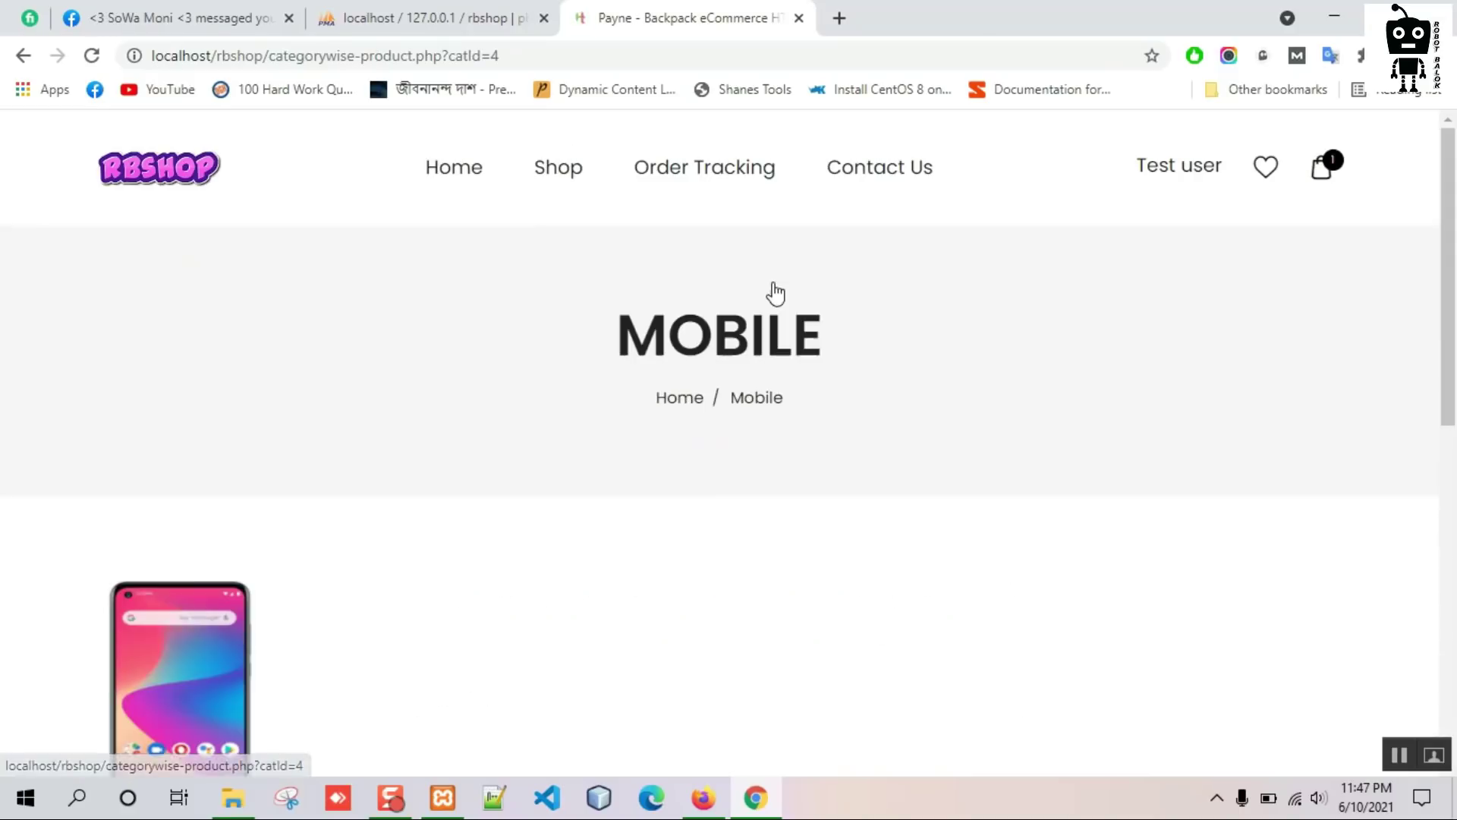
pyautogui.scroll(-4, 352, 445)
pyautogui.click(185, 380)
pyautogui.scroll(-6, 763, 373)
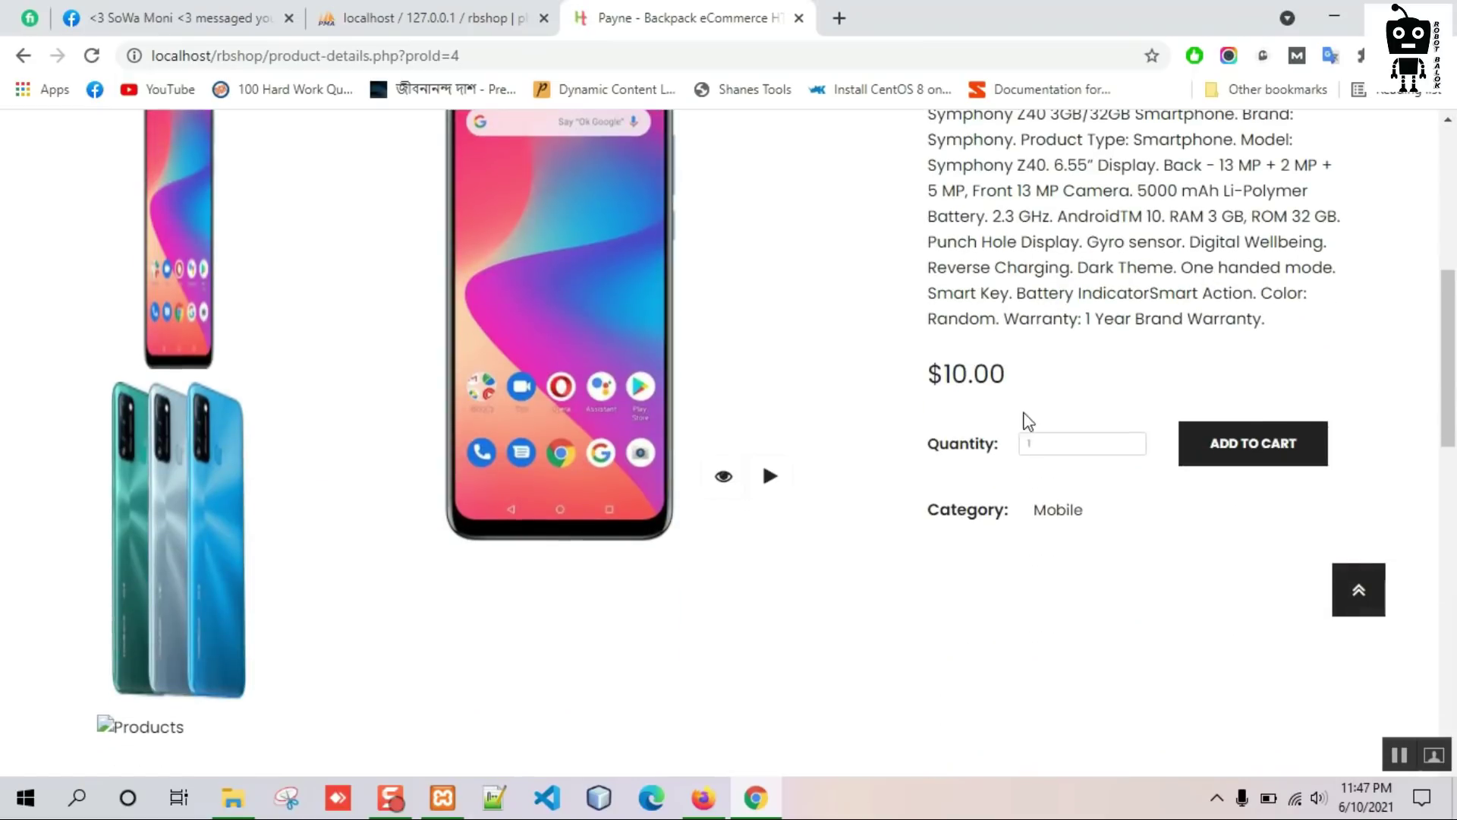
pyautogui.click(1051, 445)
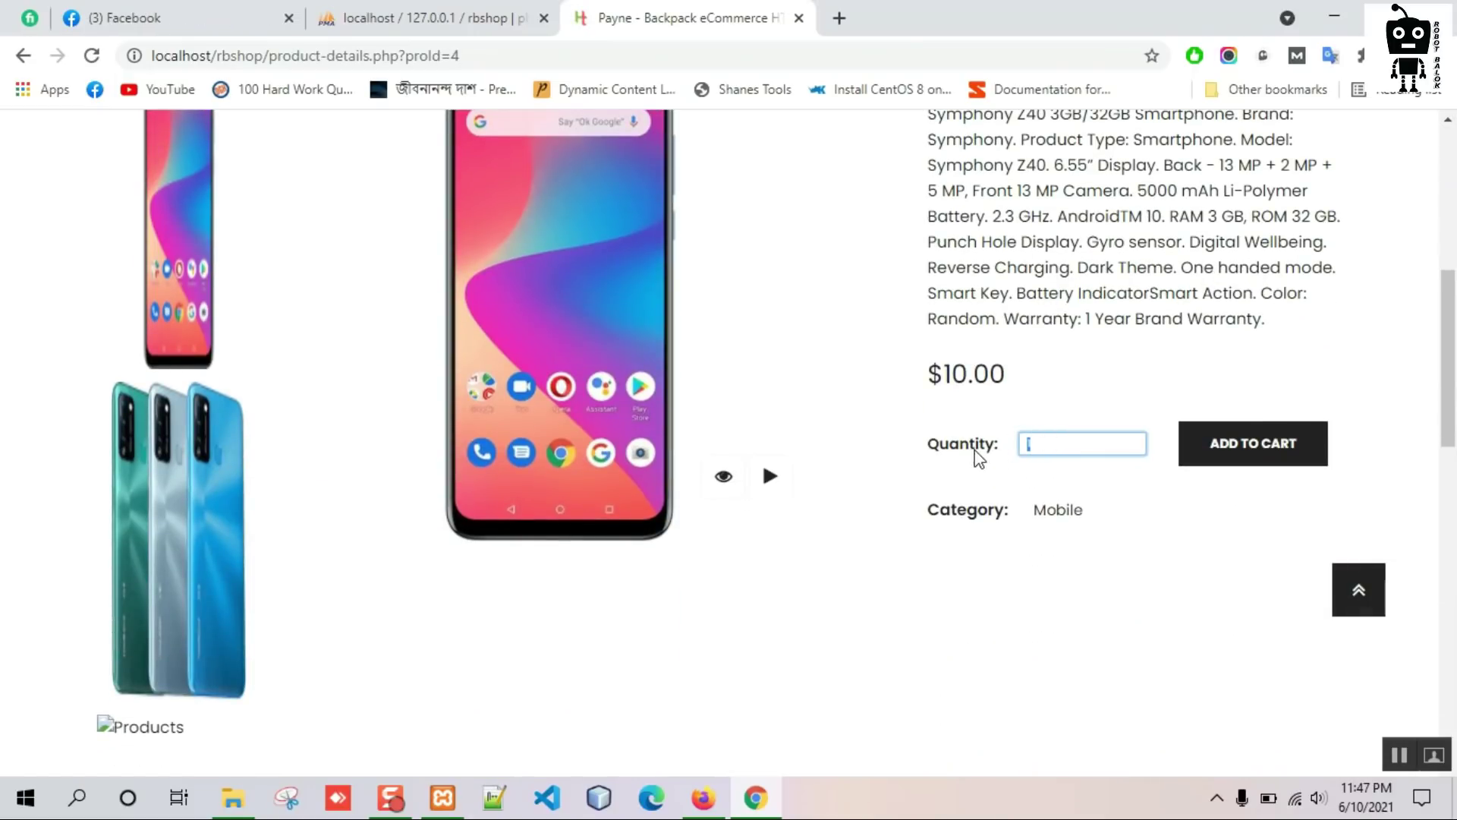
pyautogui.write('2')
pyautogui.click(1243, 452)
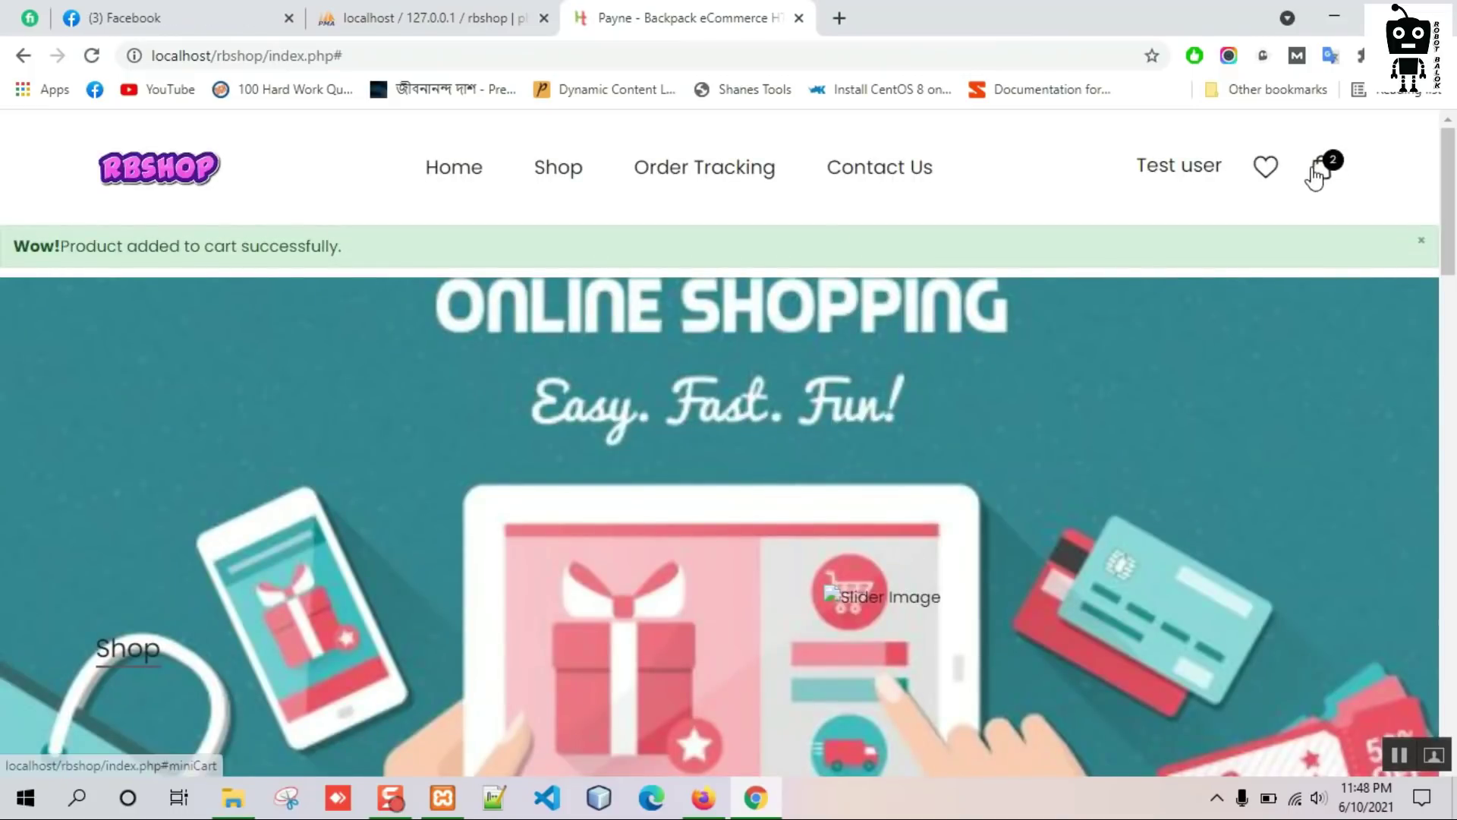
# Open the full cart, cancel removing Symphony Z40, and proceed to checkout at 1520 total.
pyautogui.click(1315, 176)
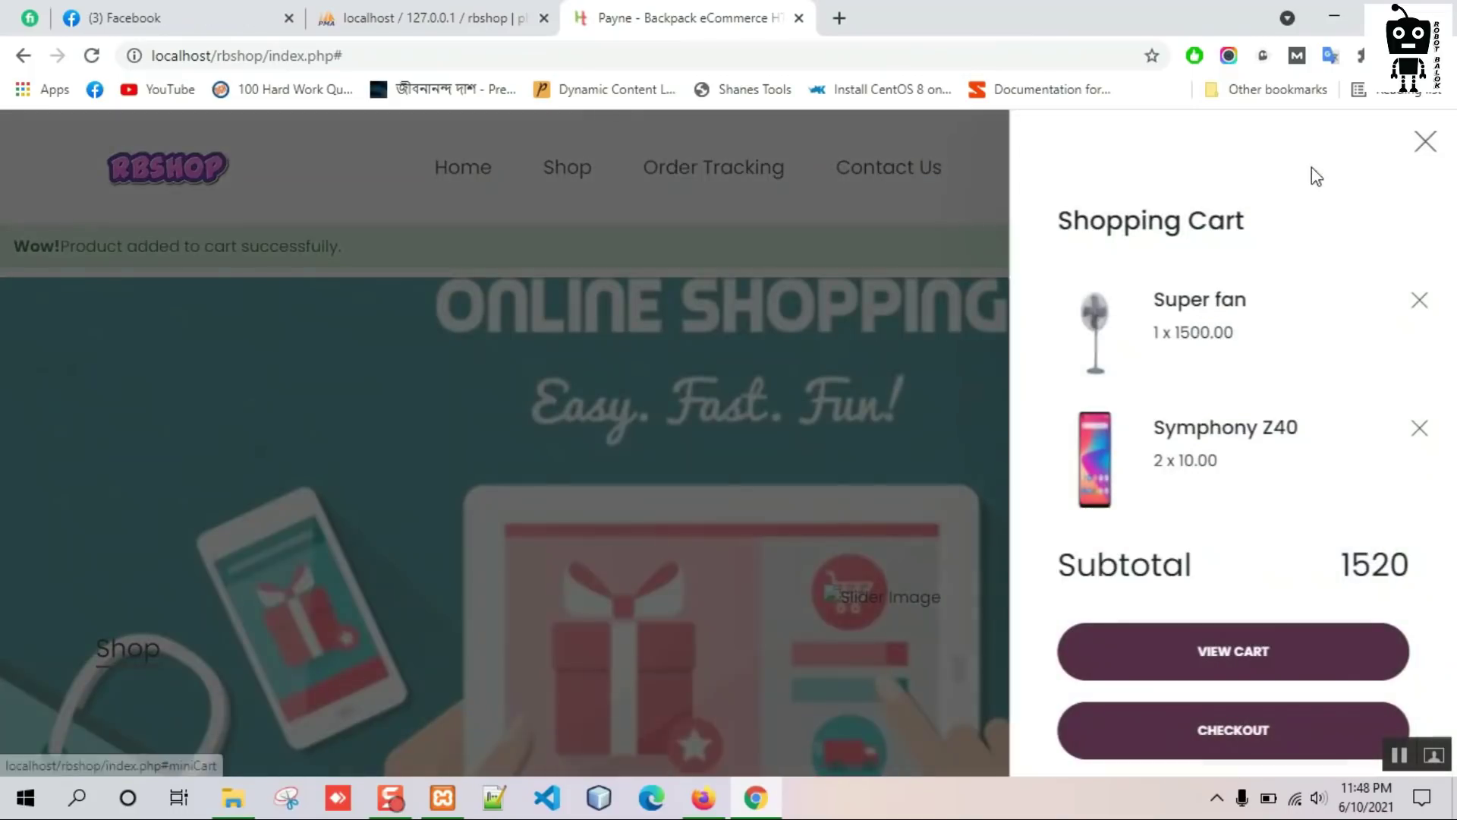
pyautogui.click(1246, 660)
pyautogui.scroll(-3, 729, 493)
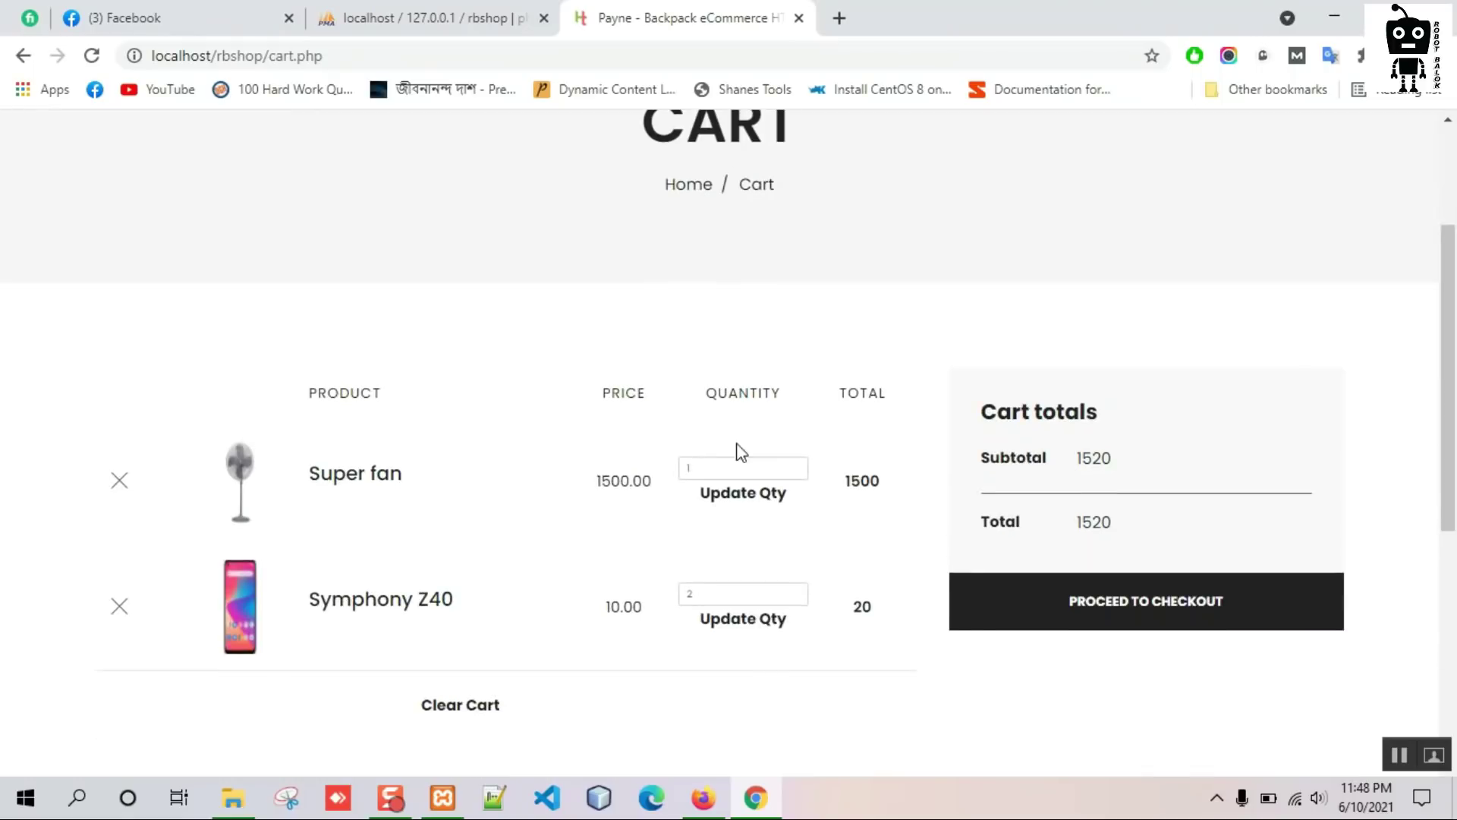
pyautogui.scroll(-3, 254, 448)
pyautogui.click(119, 393)
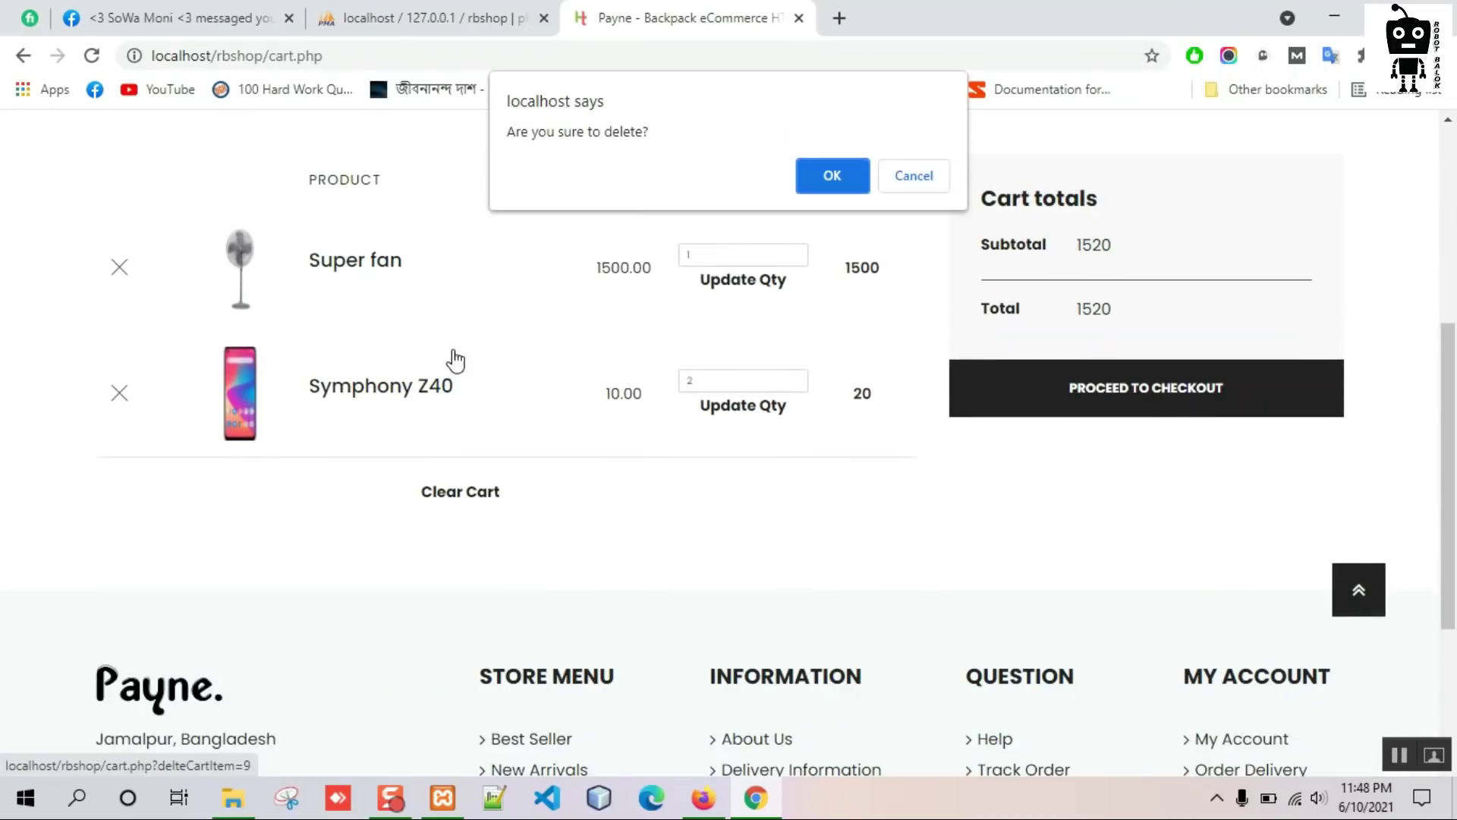
pyautogui.click(914, 177)
pyautogui.click(1154, 395)
pyautogui.scroll(-5, 702, 406)
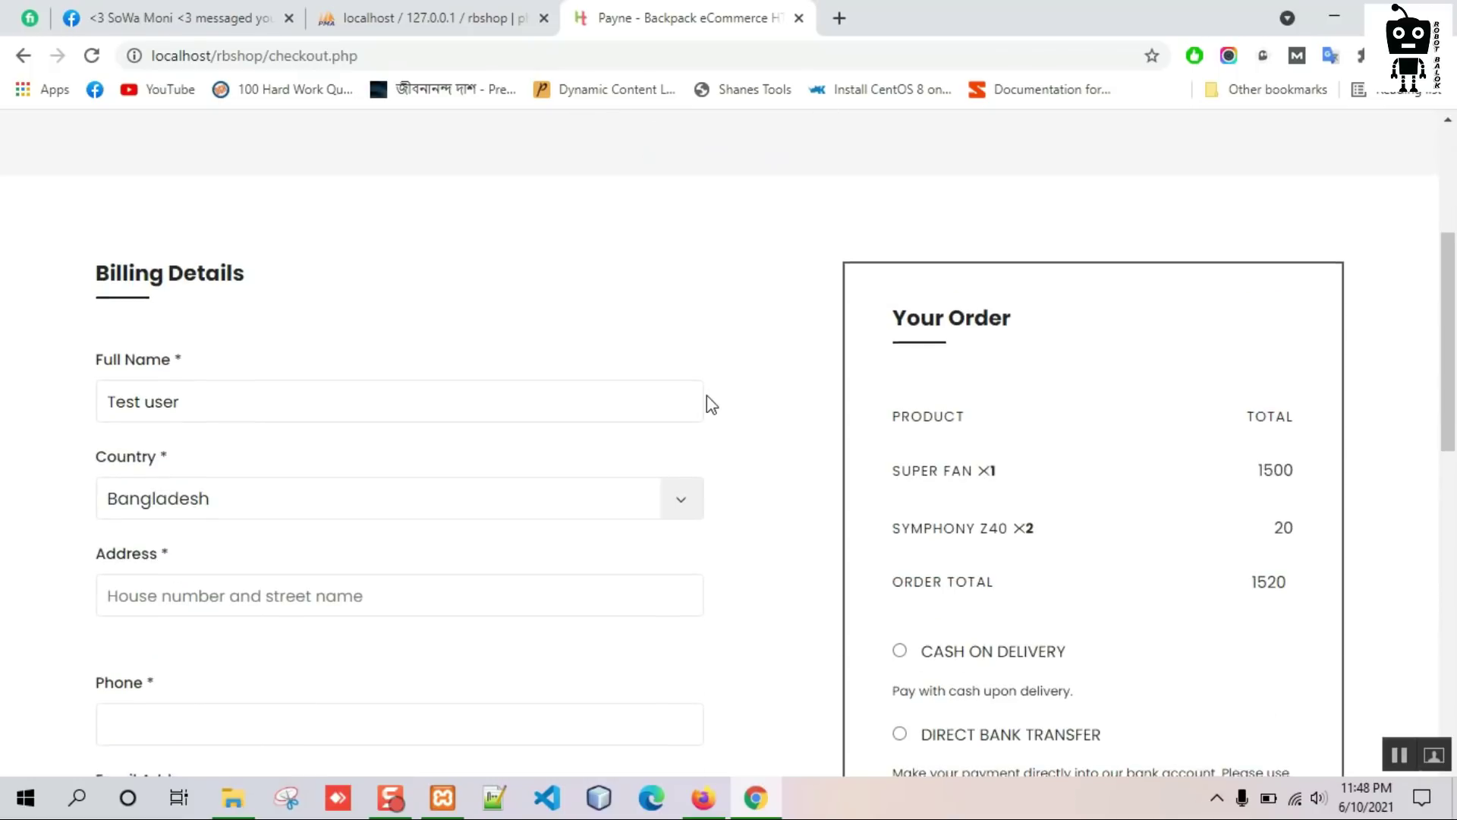
# Enter the customer's billing address on the checkout page.
pyautogui.scroll(5, 770, 399)
pyautogui.scroll(-5, 653, 426)
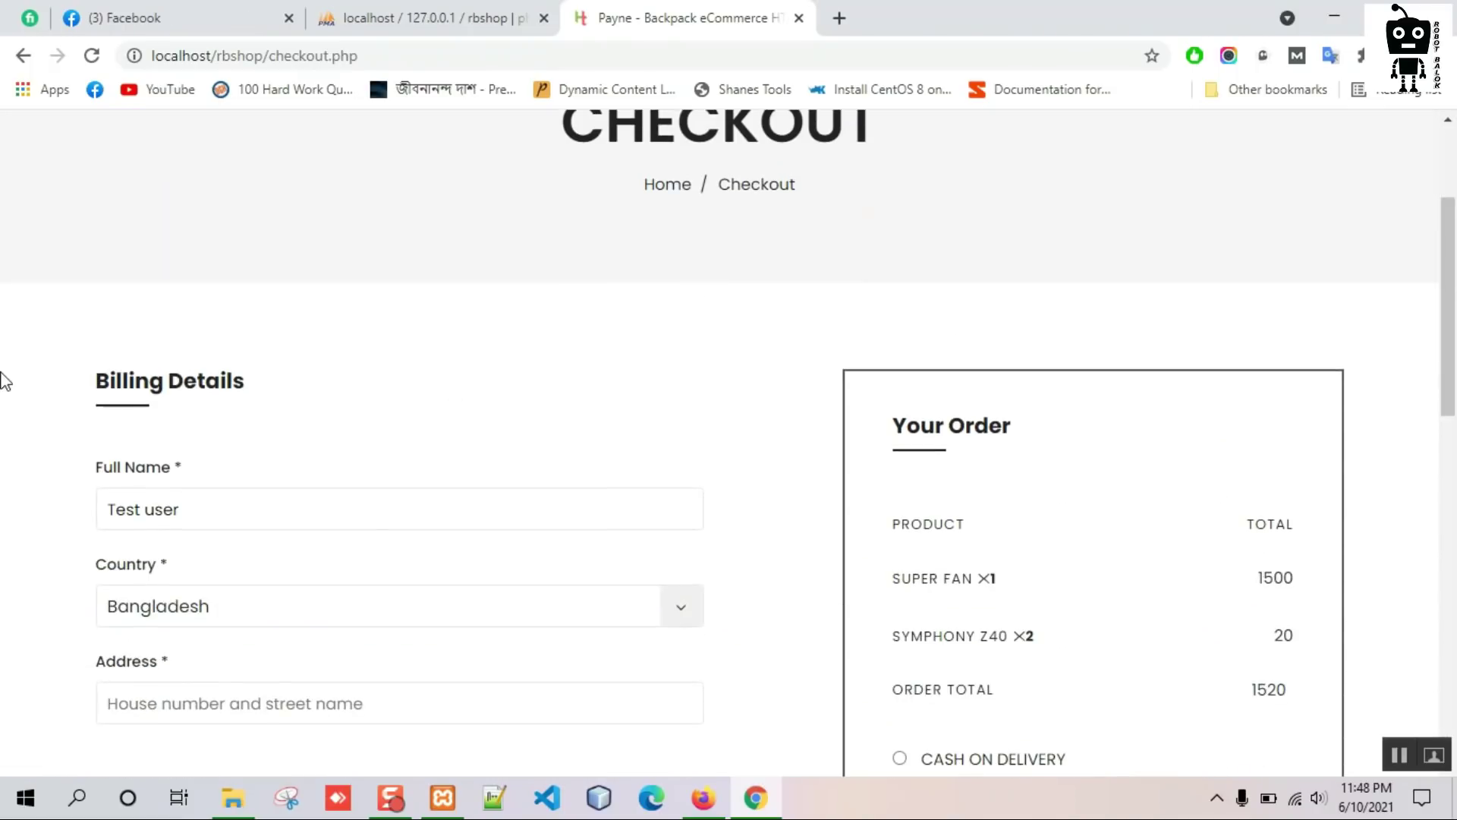
pyautogui.click(245, 296)
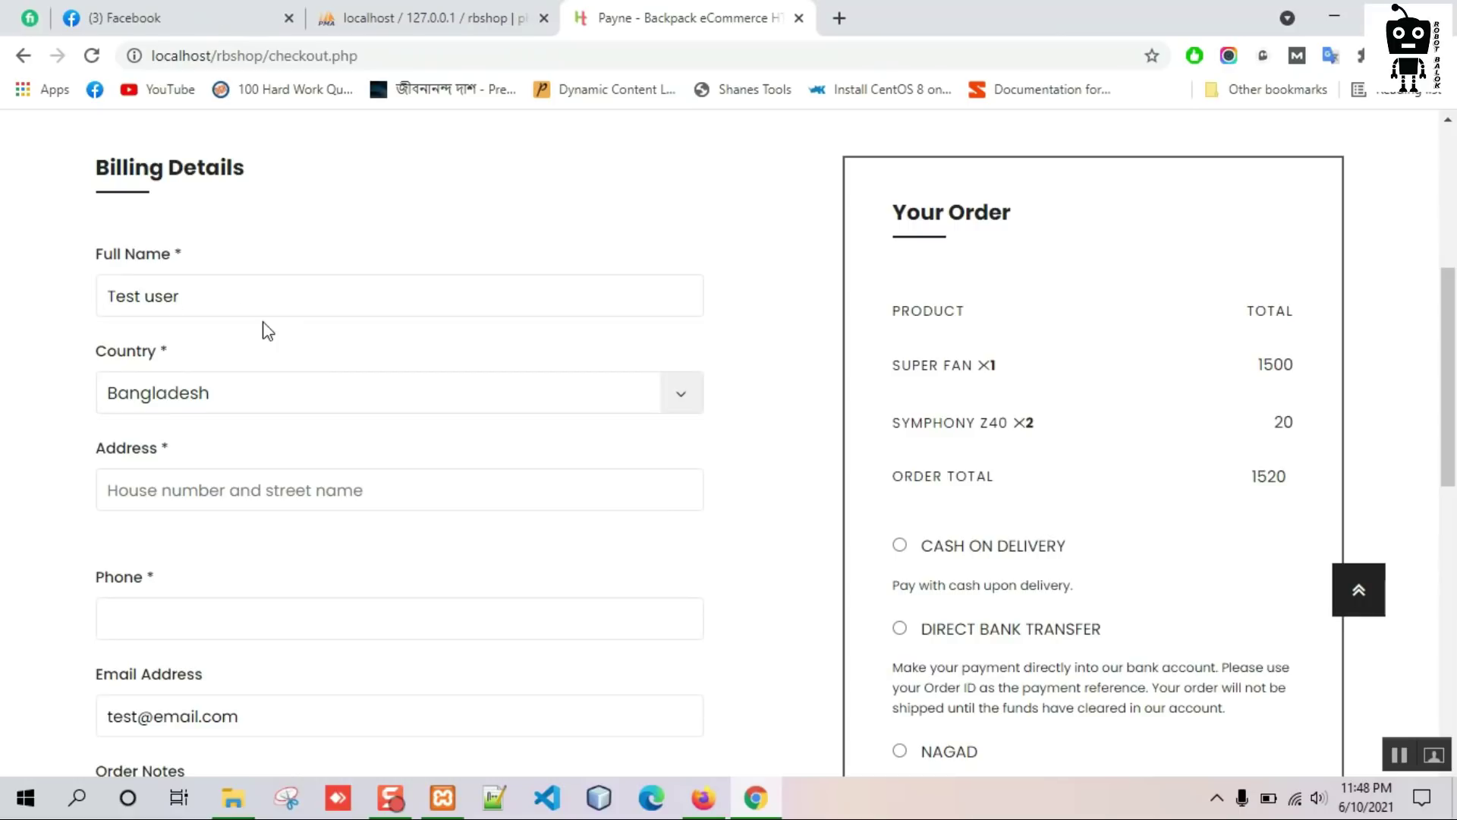
pyautogui.scroll(-2, 267, 331)
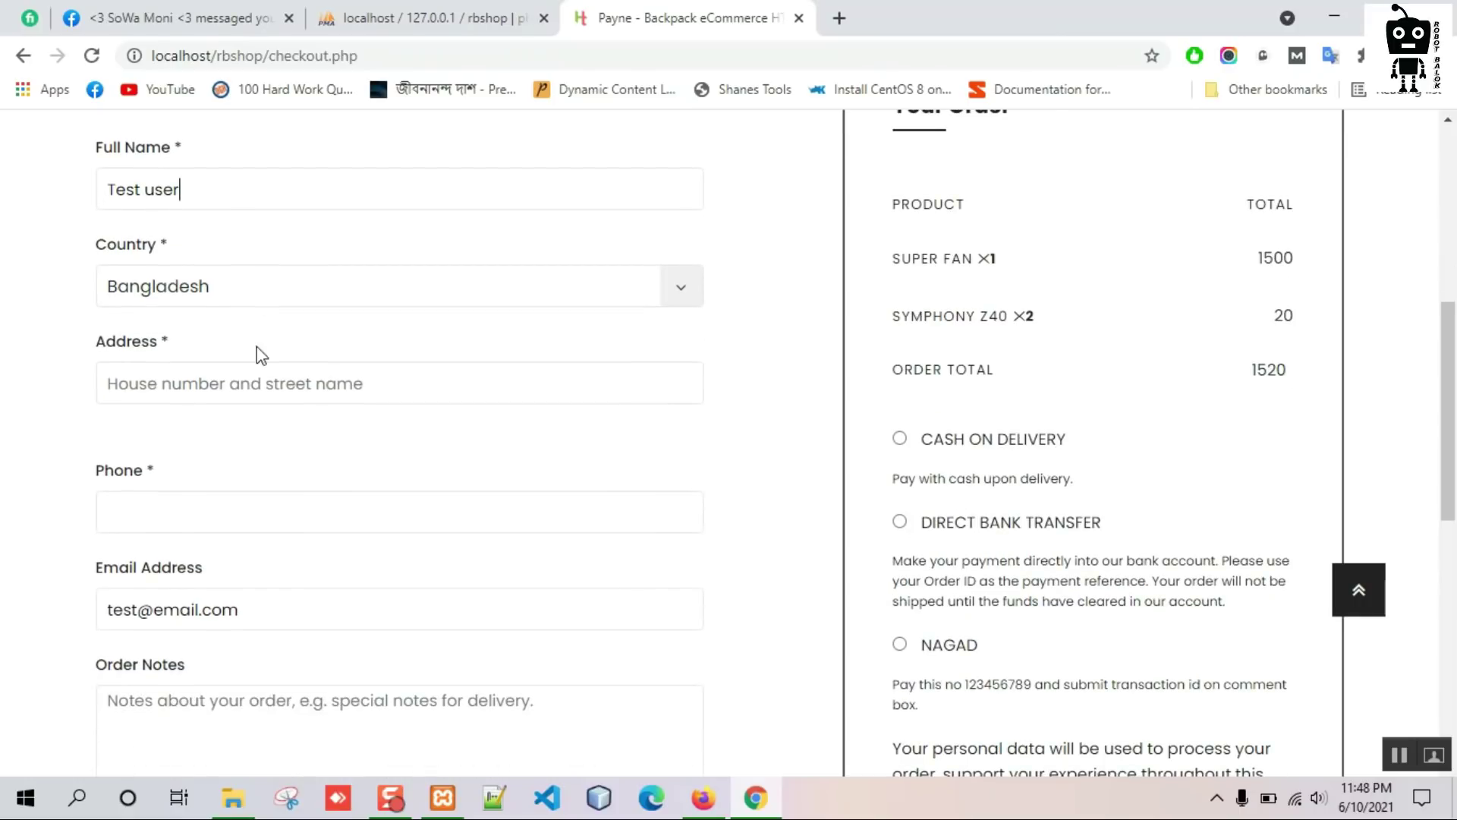
pyautogui.click(210, 367)
pyautogui.write('Jamalpur')
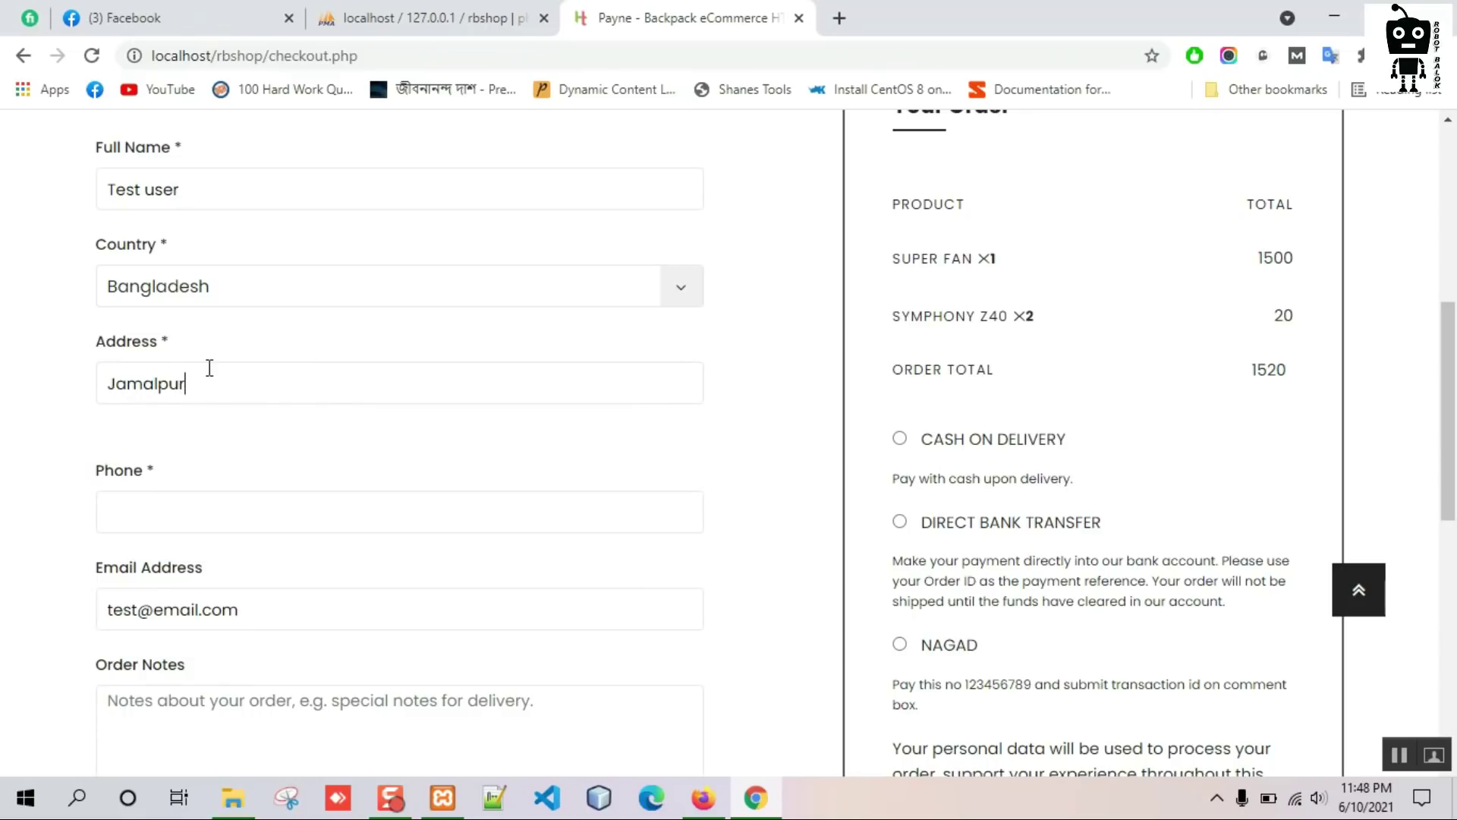
pyautogui.write(', Bangladesh')
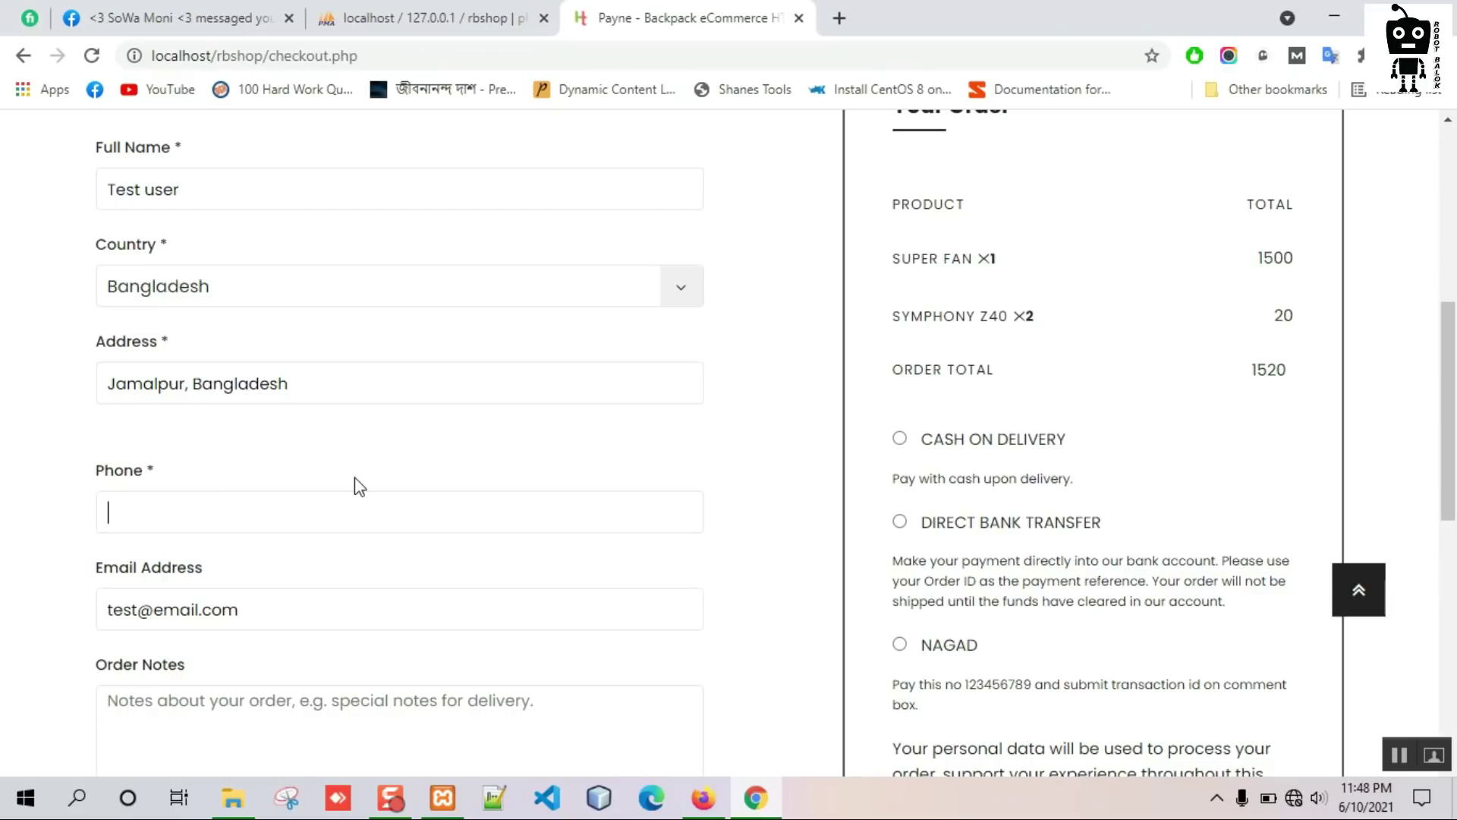
pyautogui.scroll(-1, 60, 475)
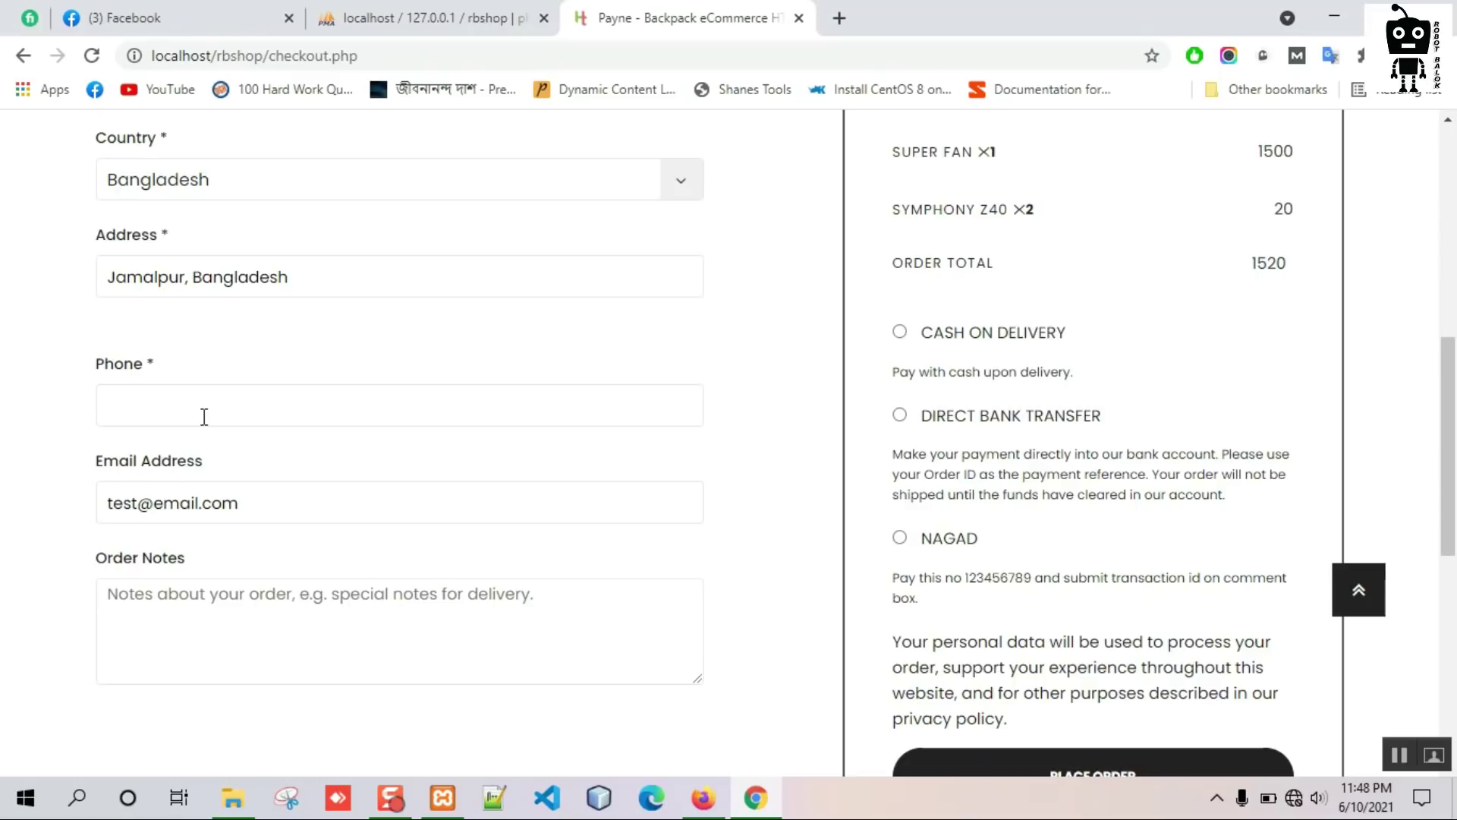
# Replace the phone number, add order note 'n/', and place the cash-on-delivery order.
pyautogui.write('111111')
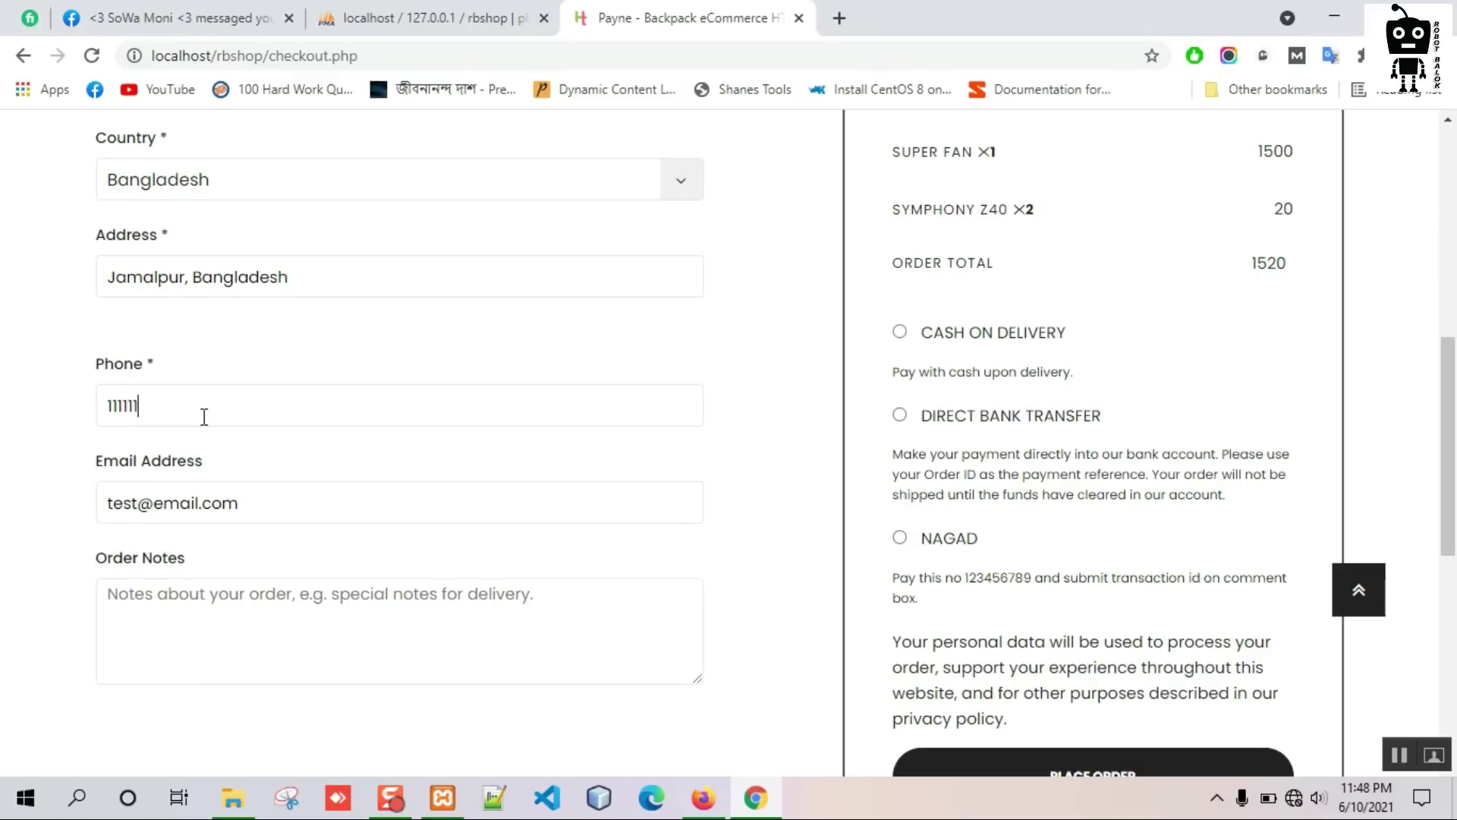
pyautogui.moveTo(203, 416); pyautogui.dragTo(53, 410)
pyautogui.write('0987654')
pyautogui.click(260, 625)
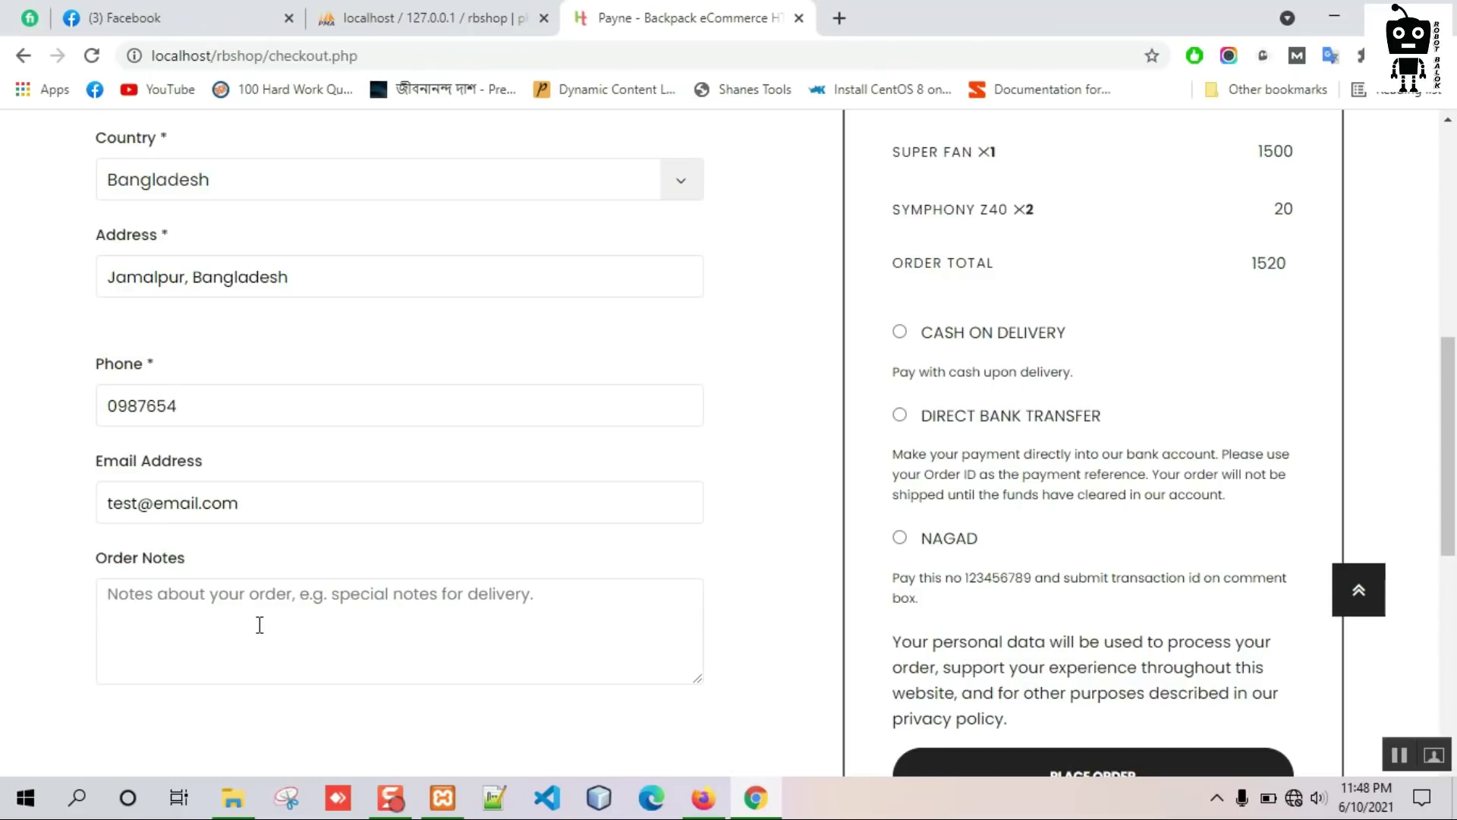
pyautogui.write('n/A')
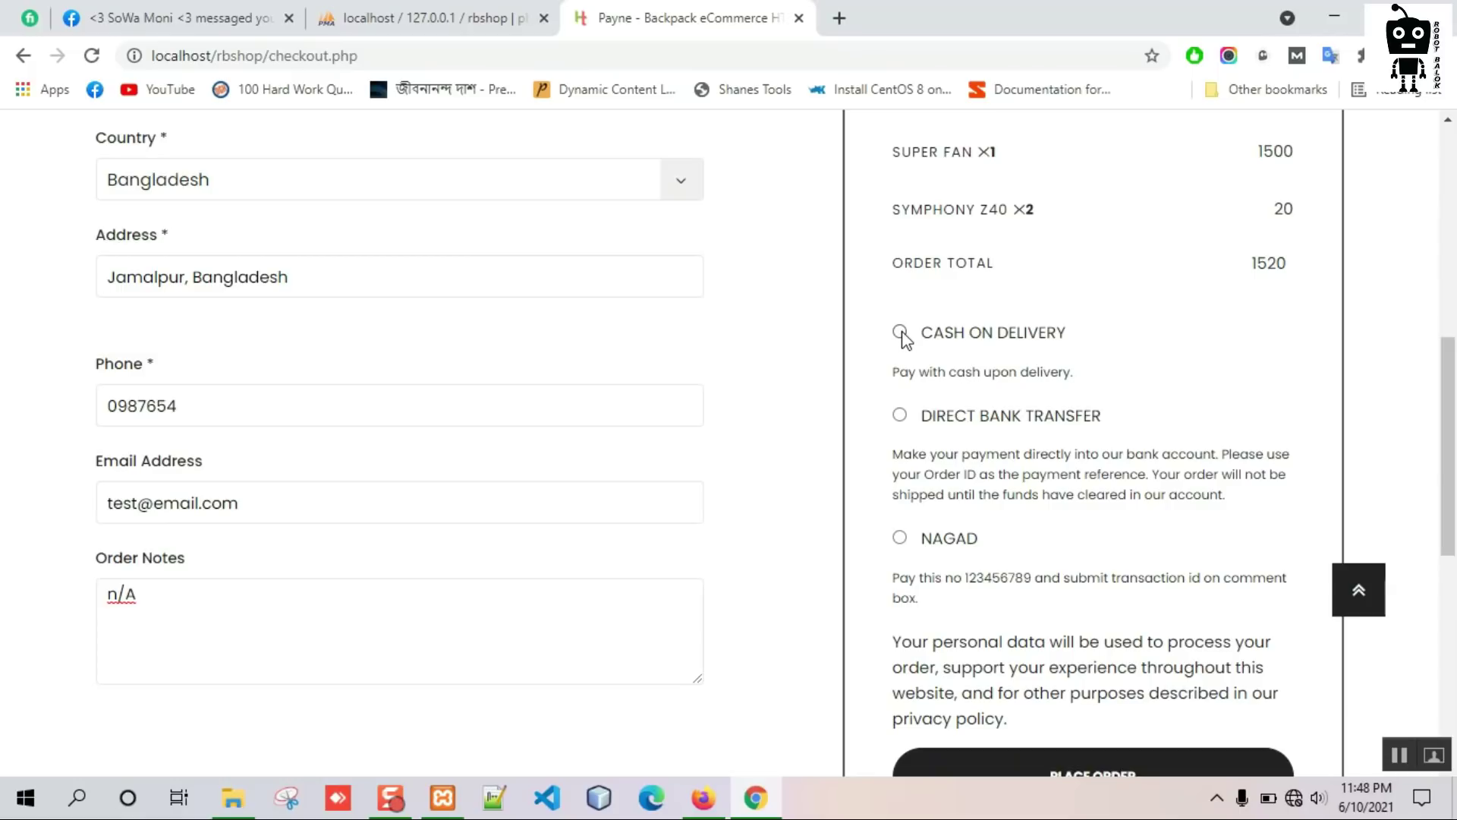
pyautogui.scroll(3, 1074, 421)
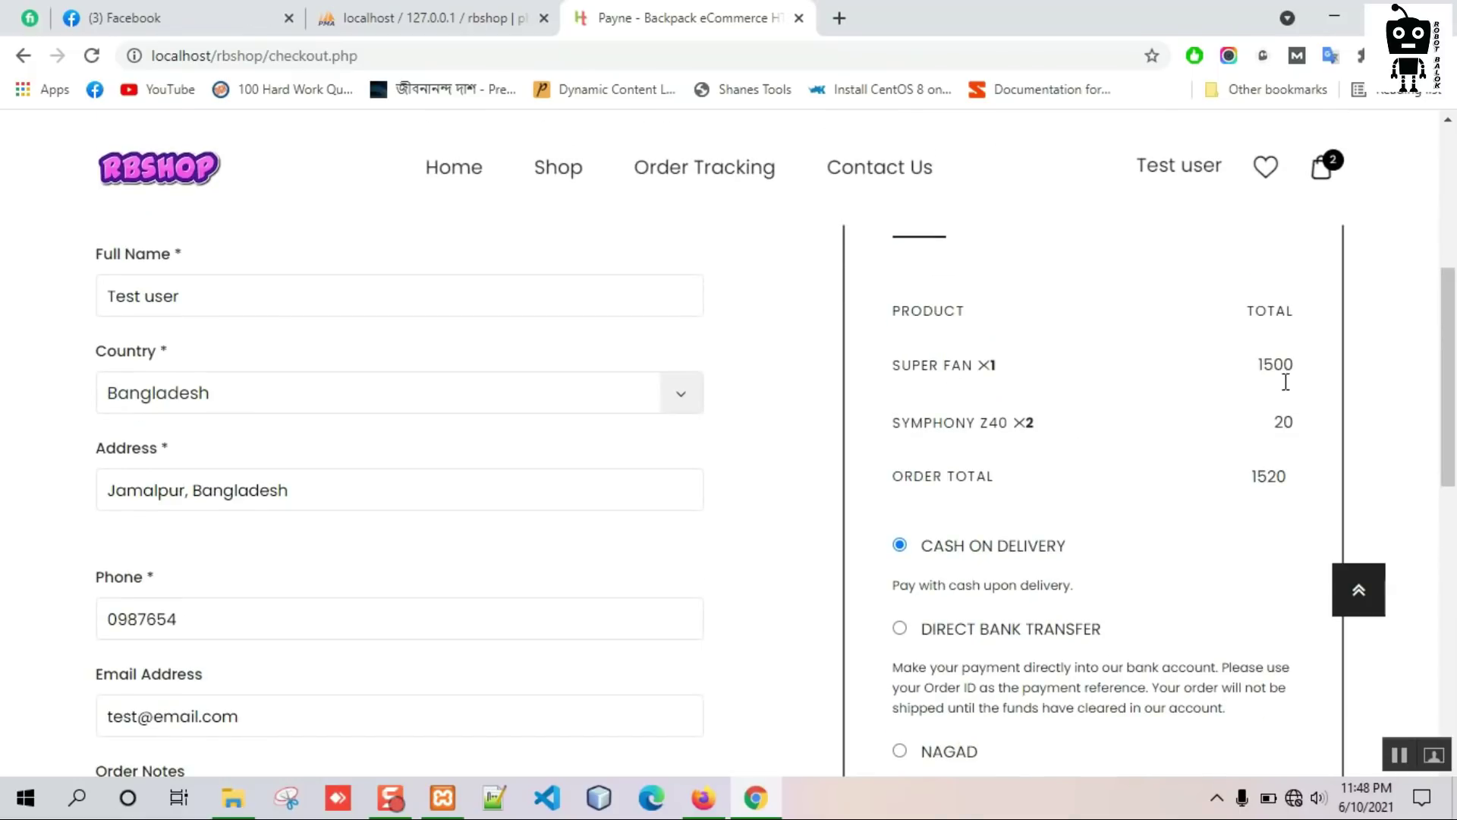
pyautogui.scroll(-6, 977, 376)
pyautogui.click(1134, 565)
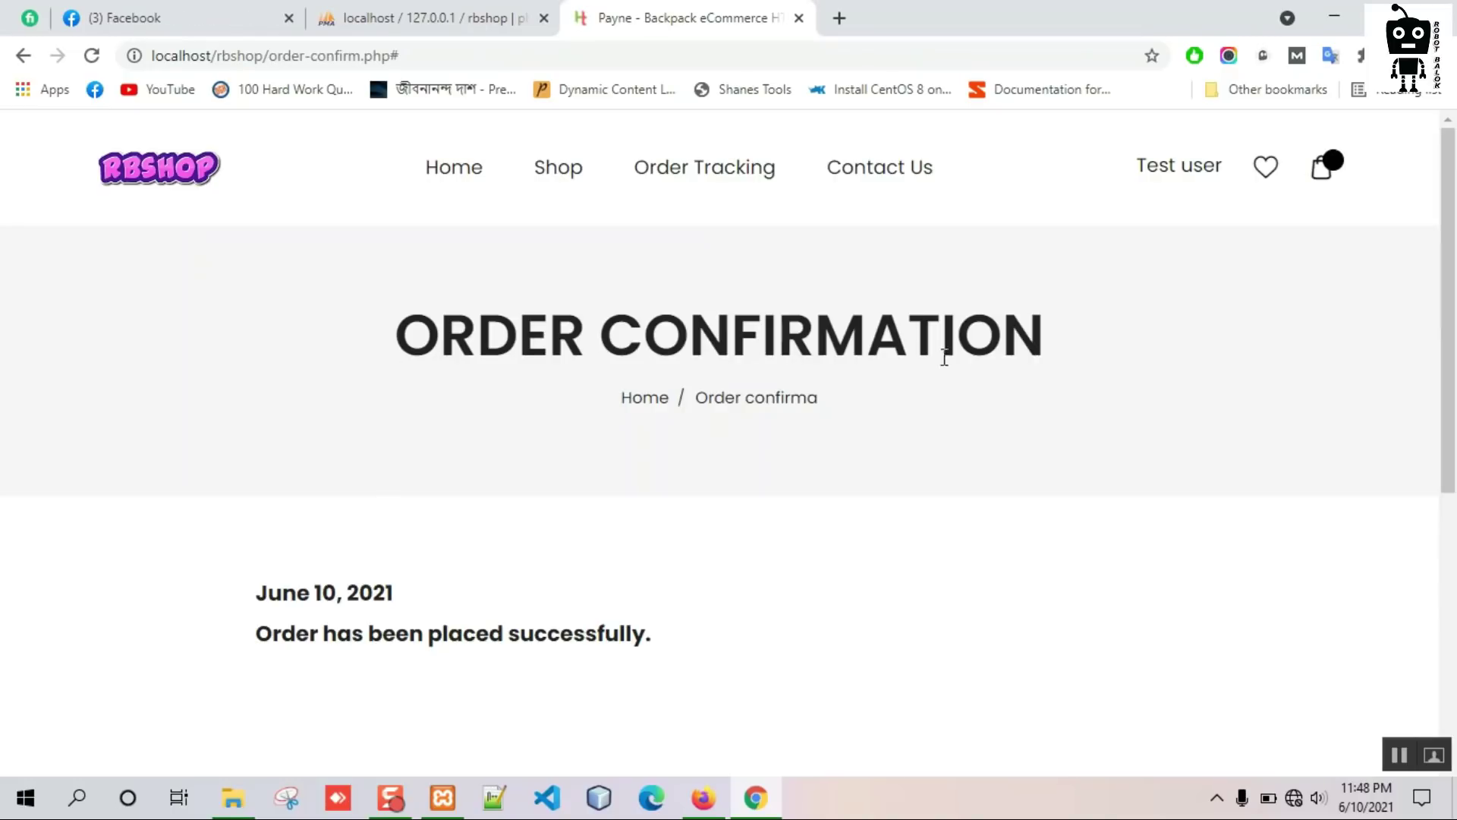
# In the admin, open the pending orders list from the notification bell and view order 3's invoice.
pyautogui.click(704, 797)
pyautogui.click(170, 339)
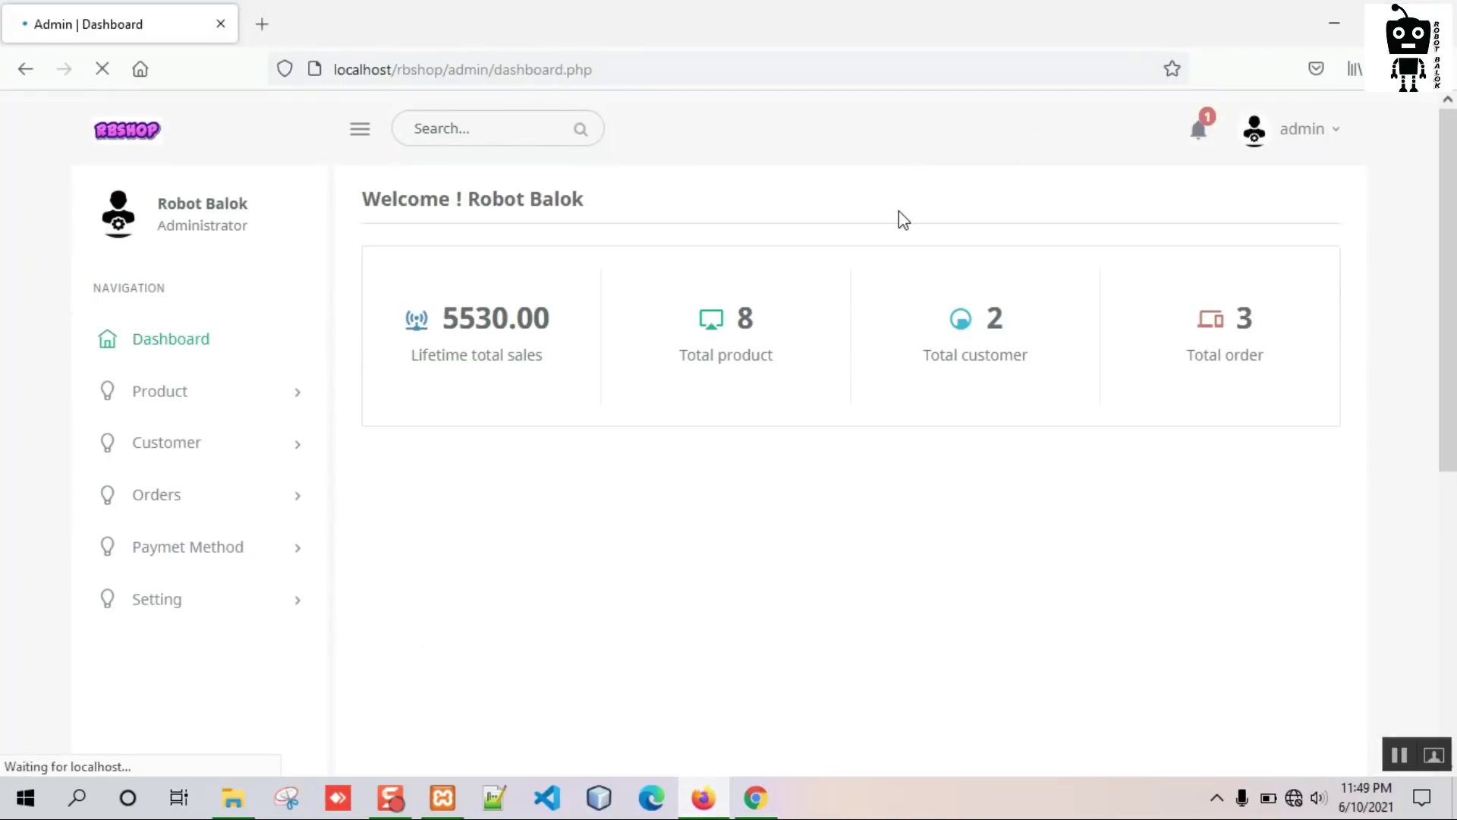
pyautogui.click(1201, 130)
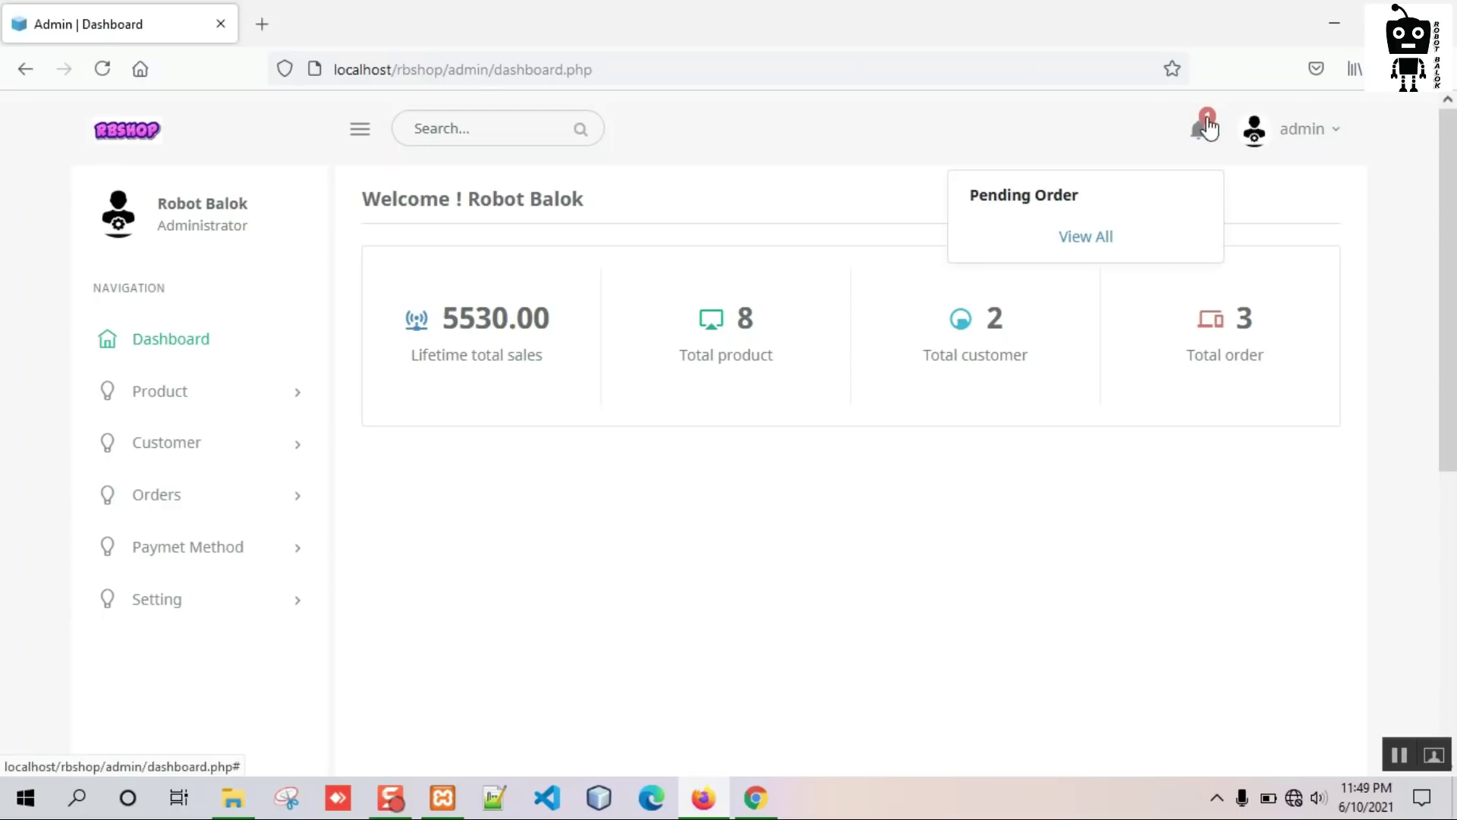
pyautogui.click(1104, 239)
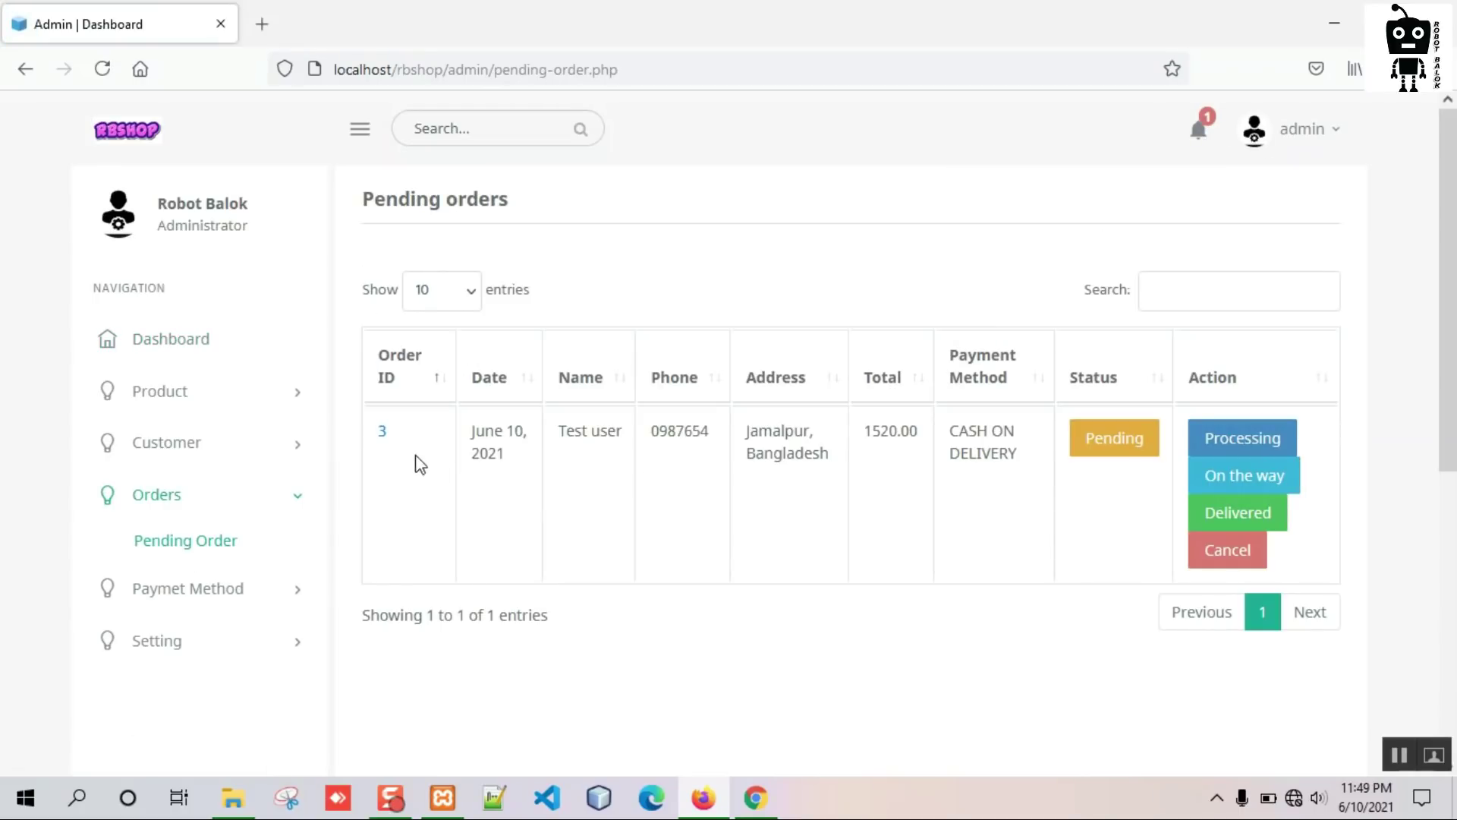
pyautogui.click(382, 434)
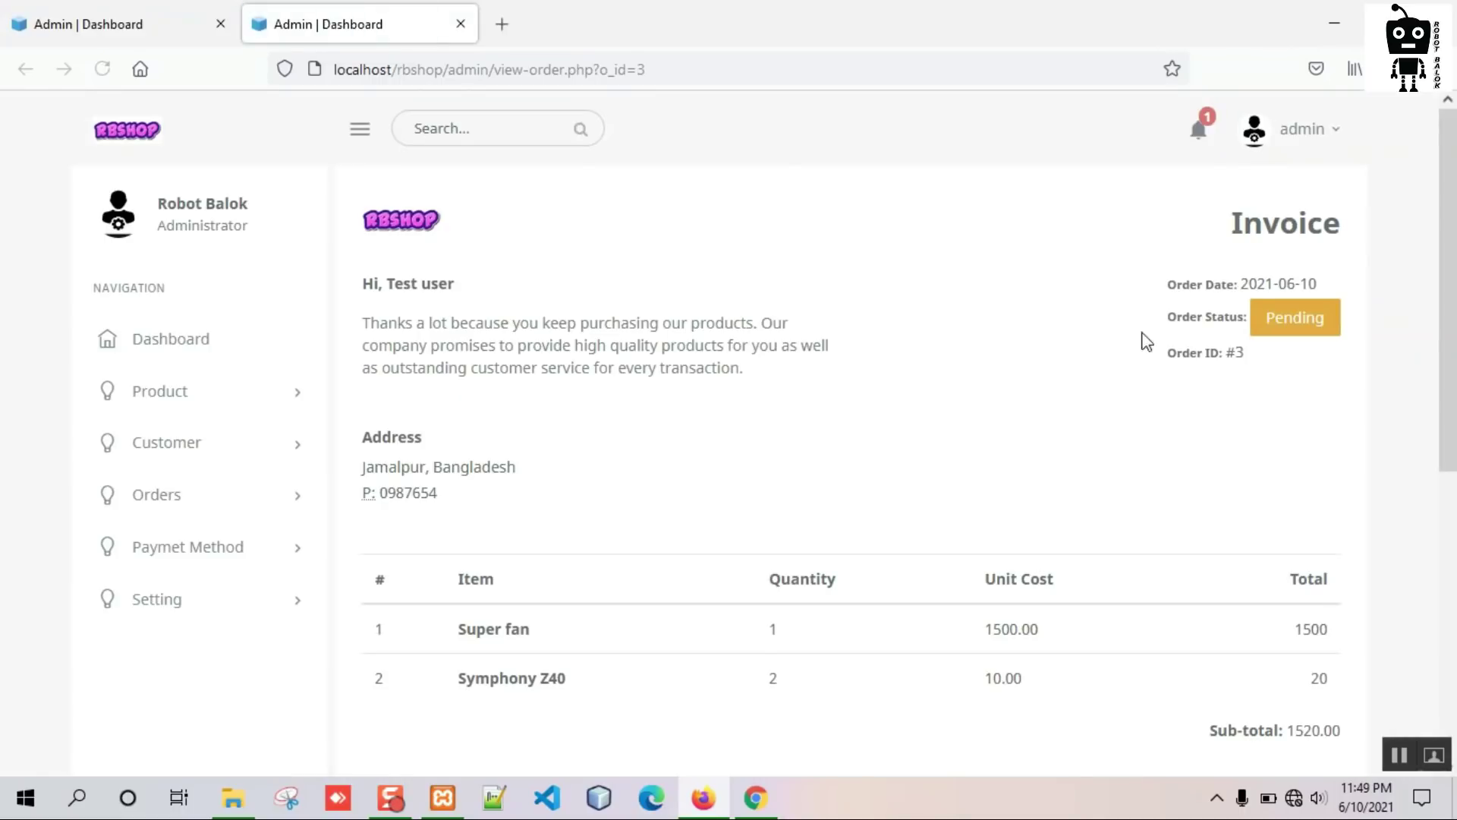
# Review order 3's invoice and close its tab.
pyautogui.scroll(-3, 559, 494)
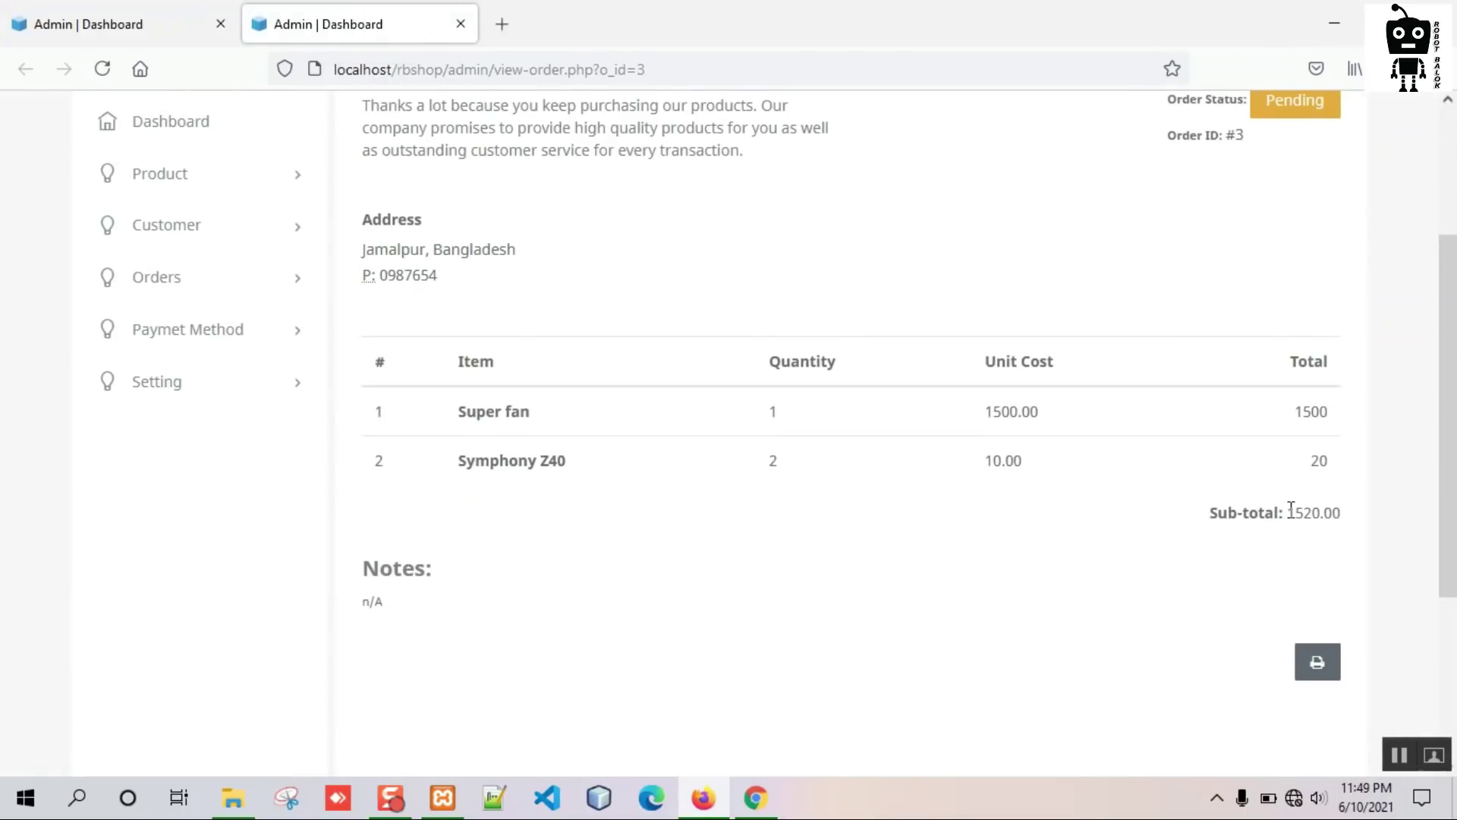
pyautogui.scroll(3, 904, 556)
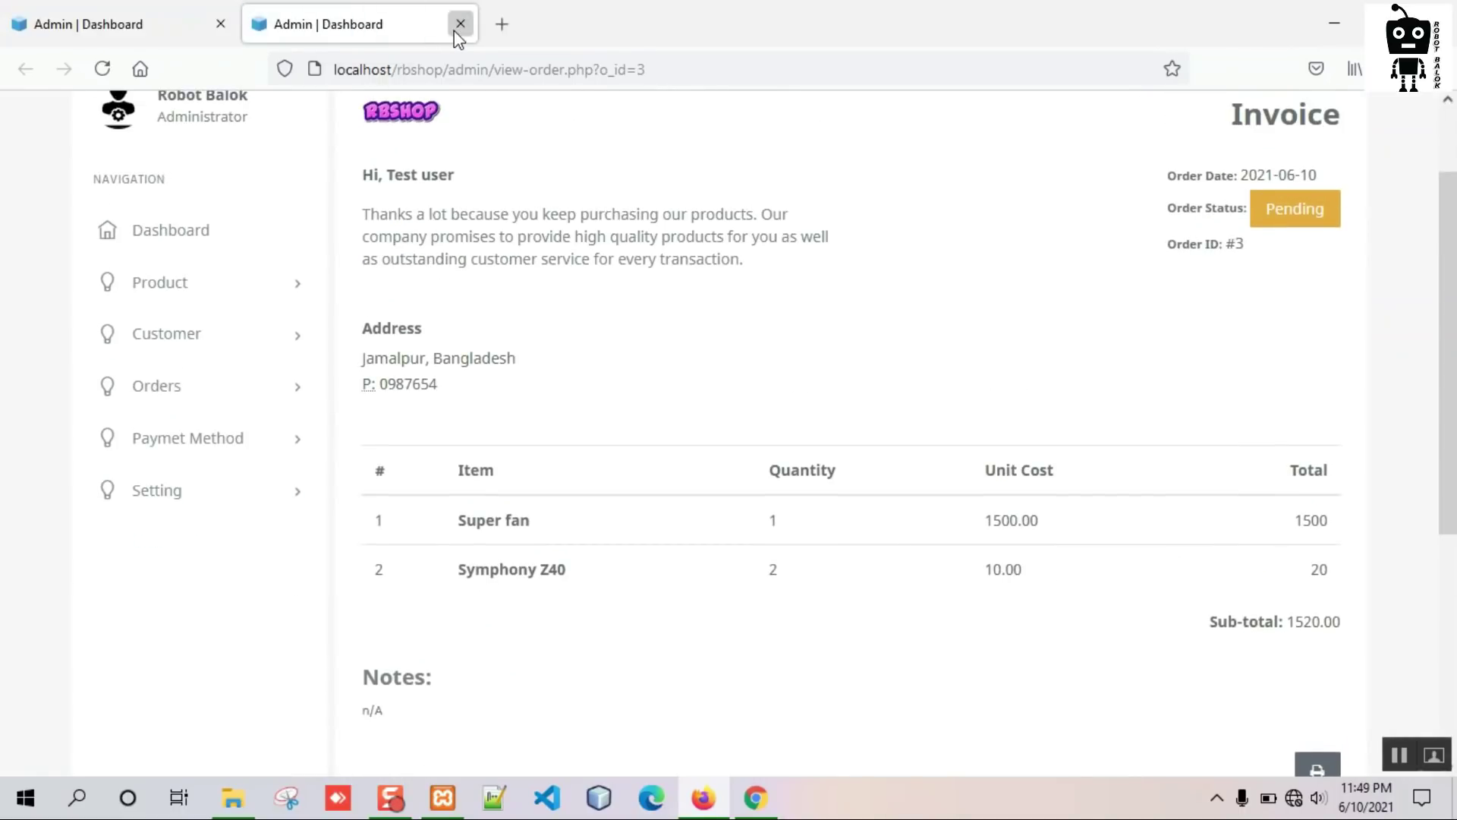
pyautogui.click(460, 23)
# View order 3 in the customer's storefront Orders list, still Pending, then return to admin.
pyautogui.click(757, 799)
pyautogui.click(1200, 171)
pyautogui.scroll(-4, 322, 364)
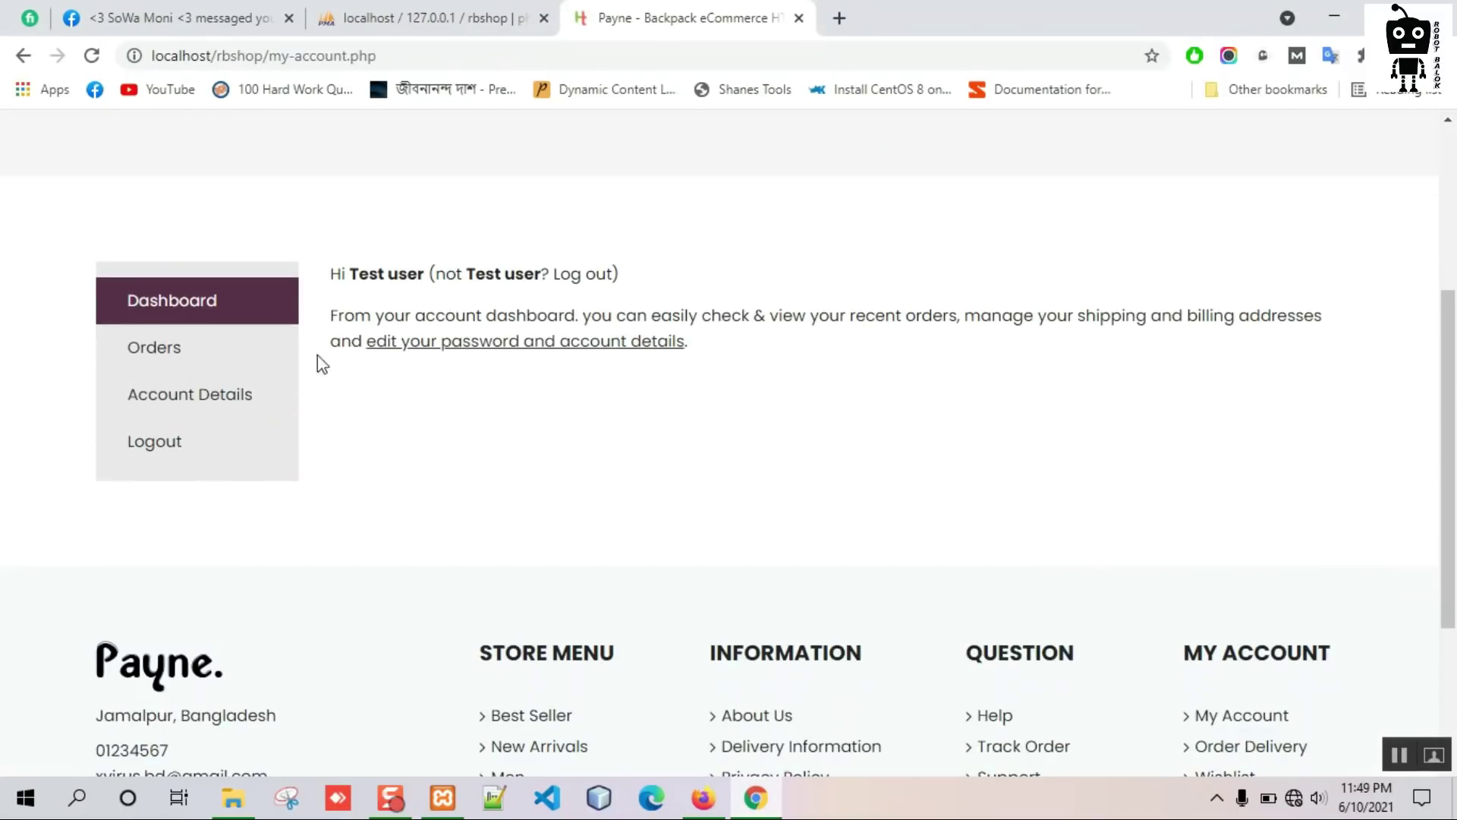
pyautogui.click(107, 364)
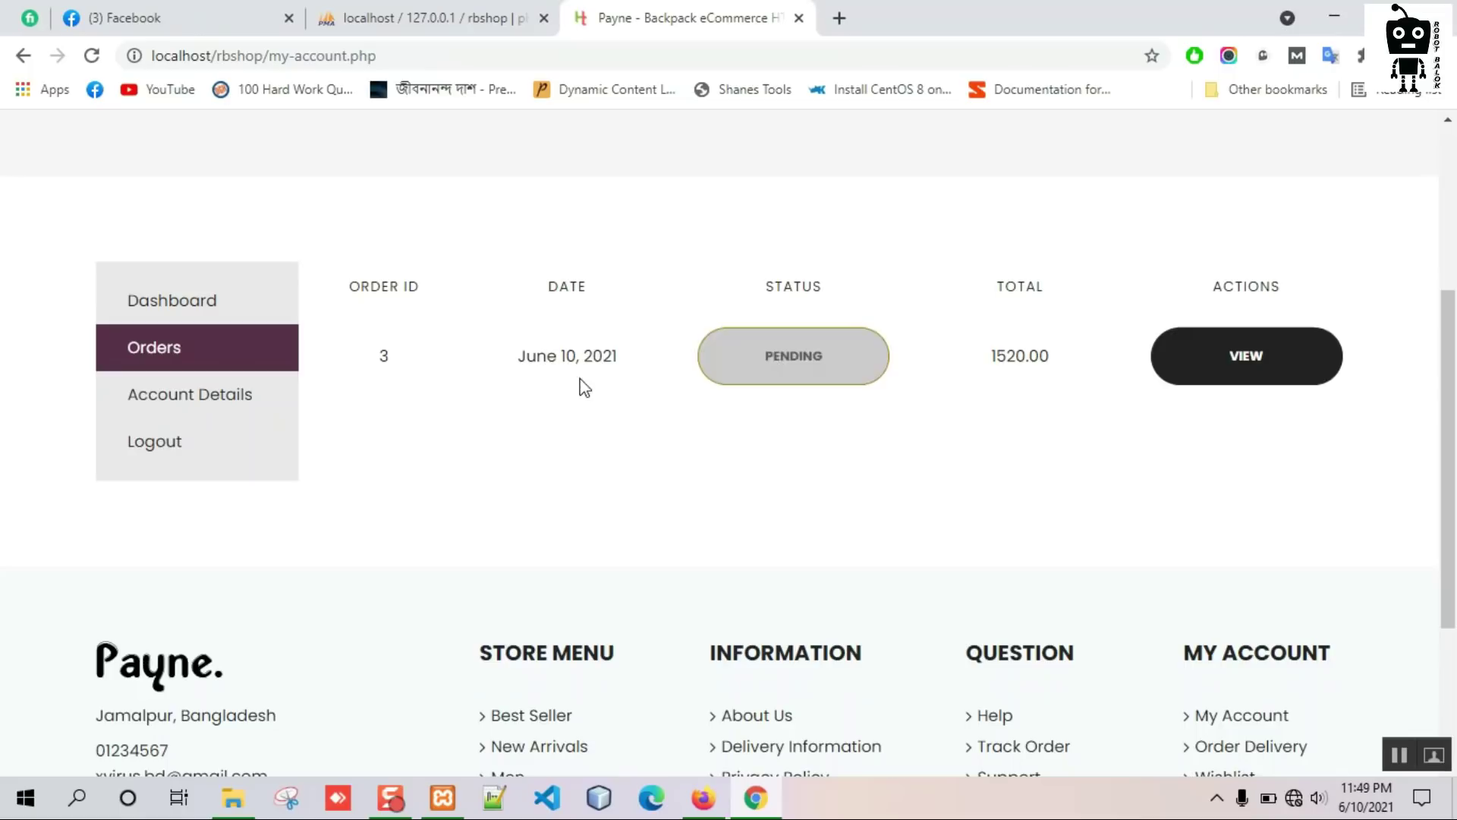
pyautogui.click(1243, 368)
pyautogui.scroll(-4, 645, 406)
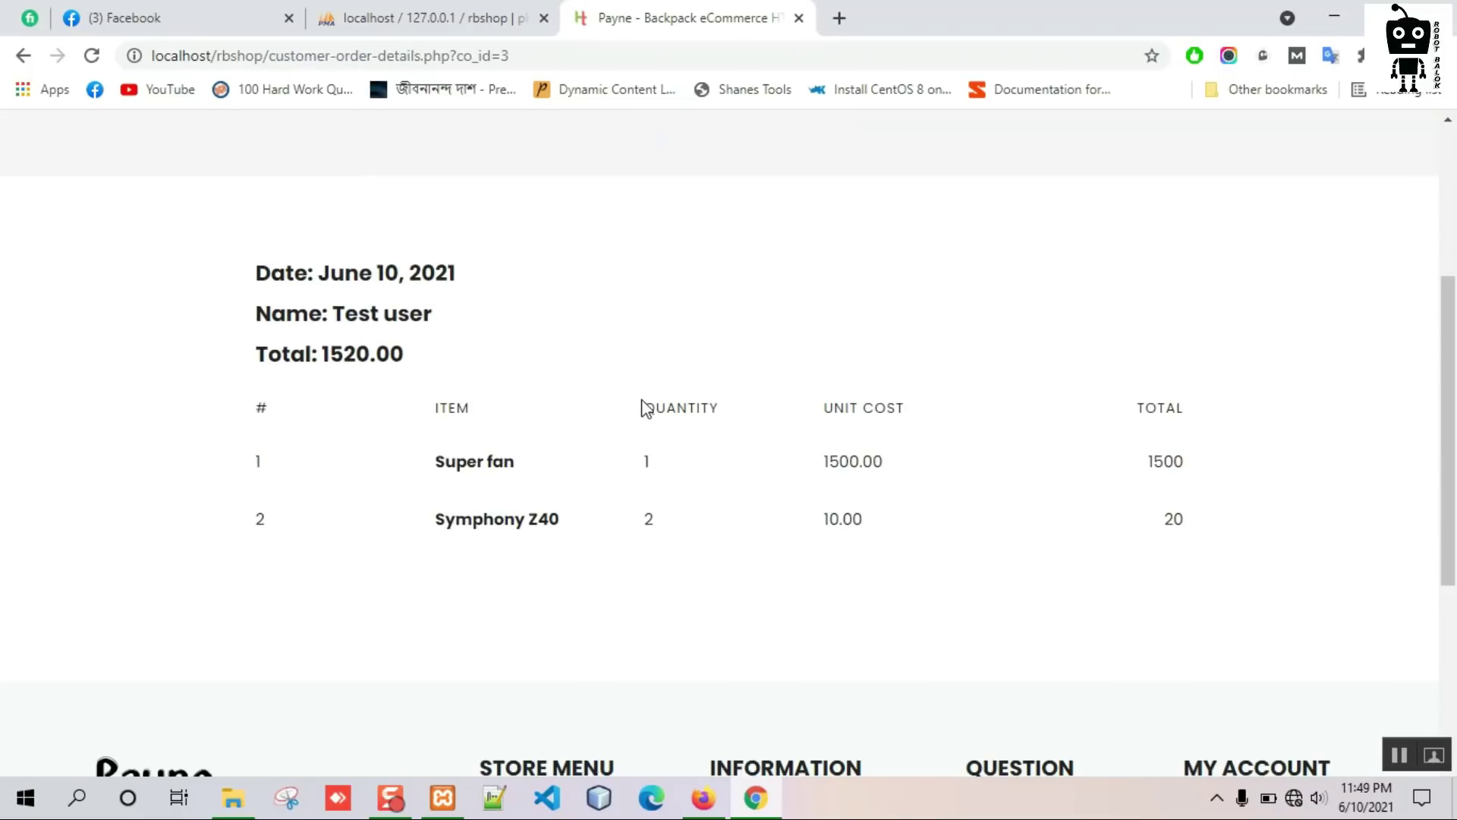
pyautogui.scroll(4, 533, 465)
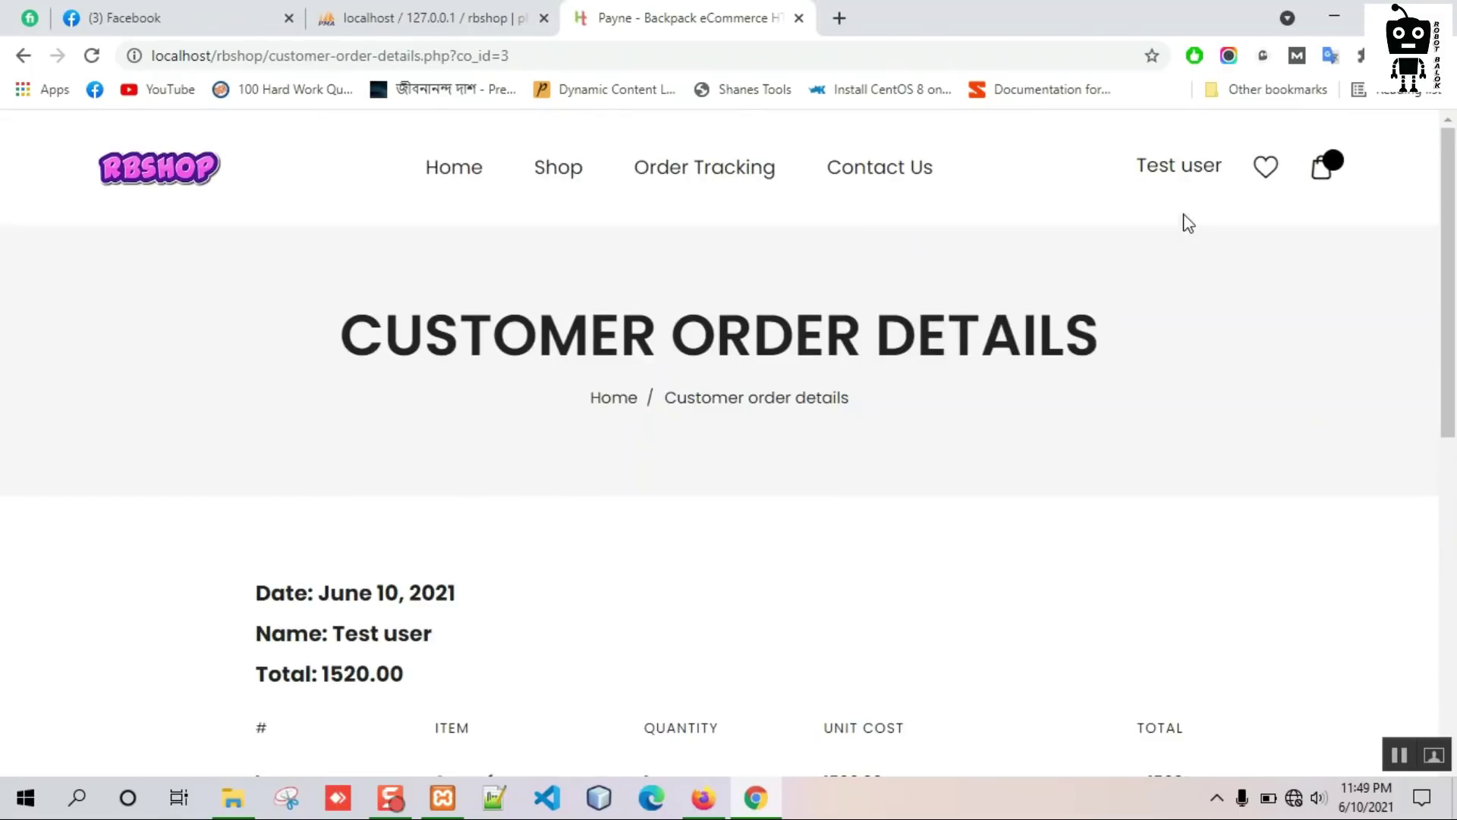
pyautogui.click(704, 797)
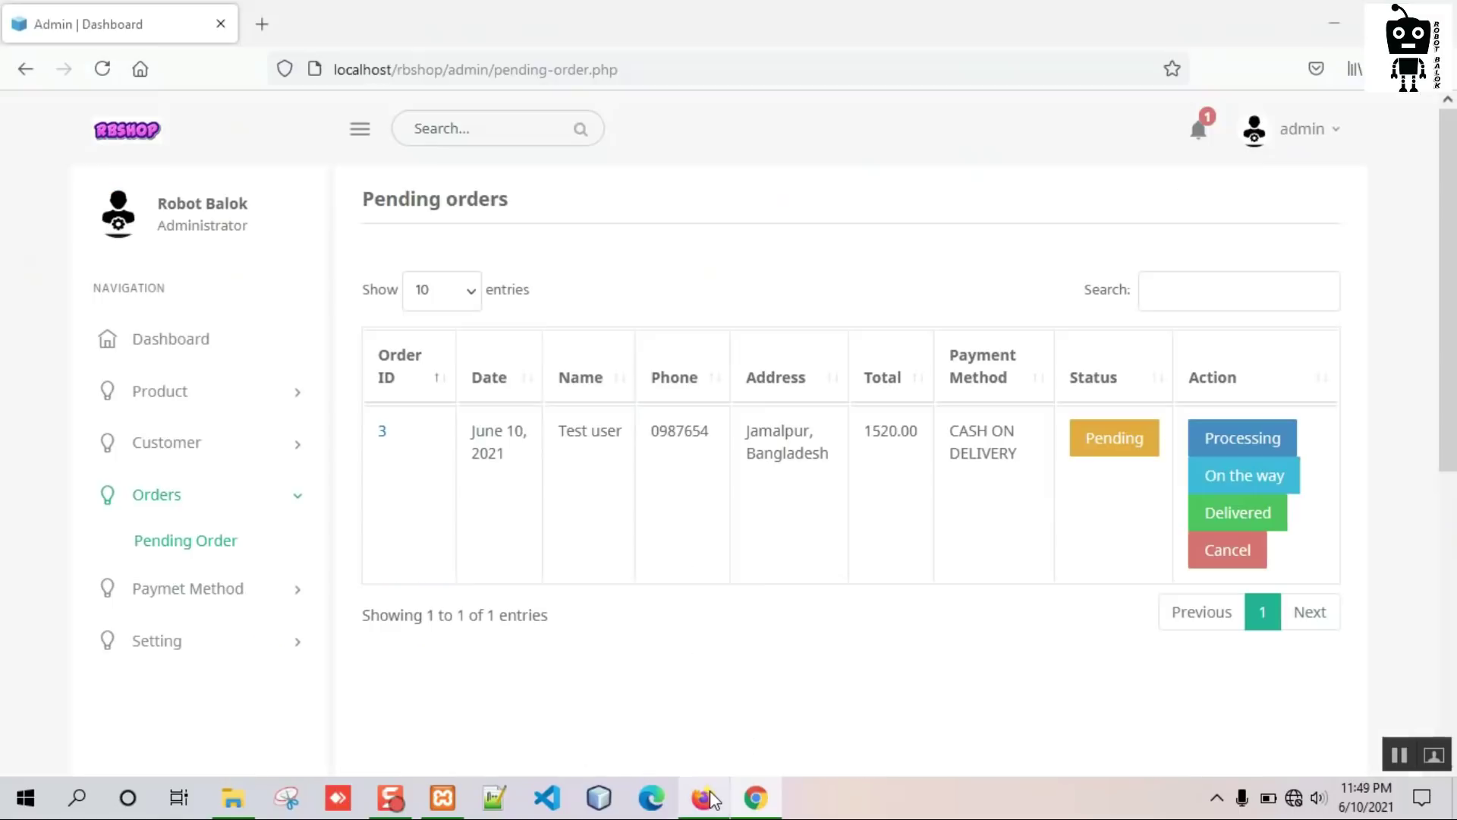
# Move order 3 to Processing and show the Processing orders list.
pyautogui.click(1245, 437)
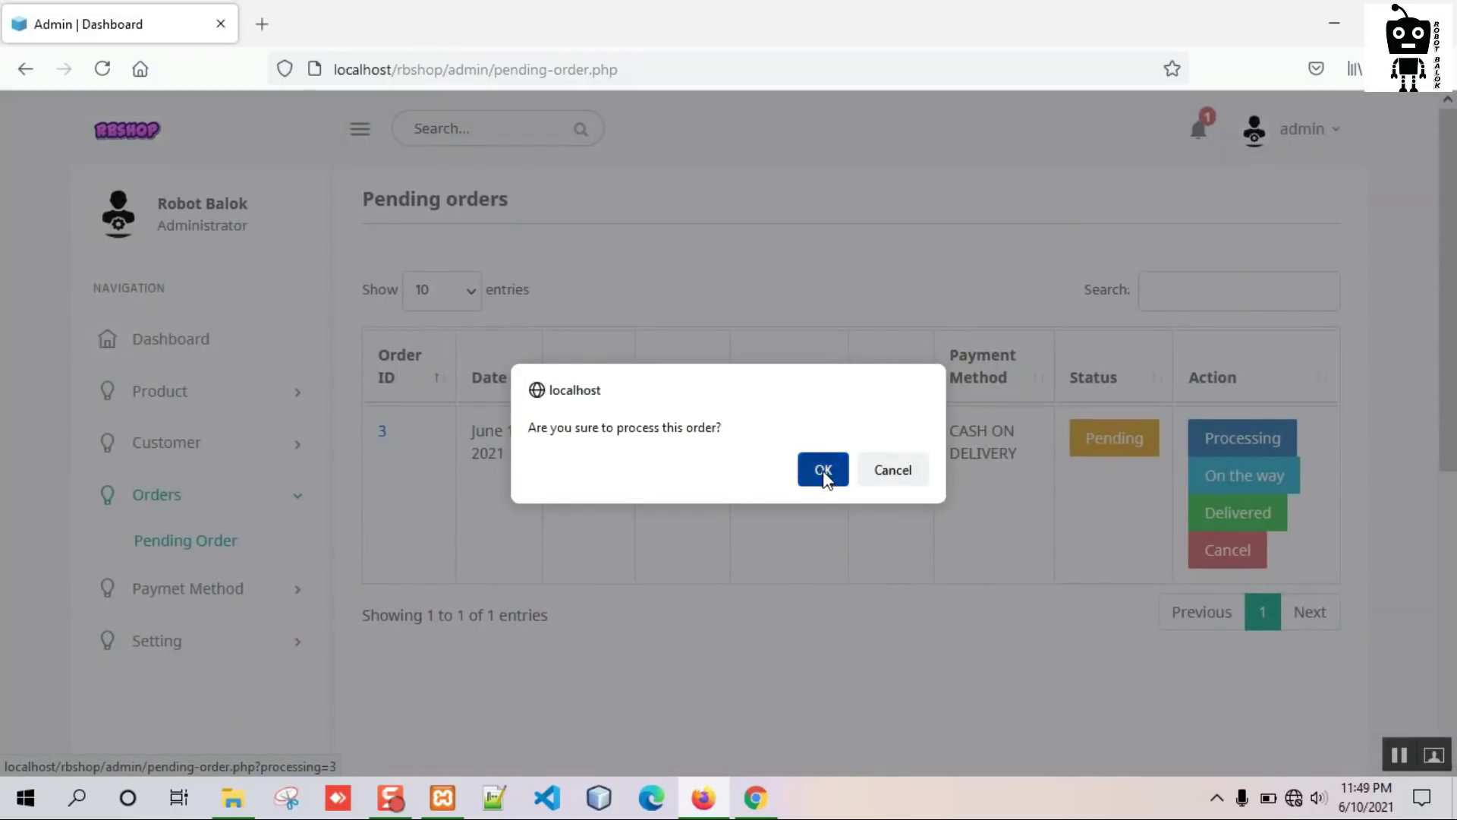
pyautogui.click(821, 468)
pyautogui.click(172, 741)
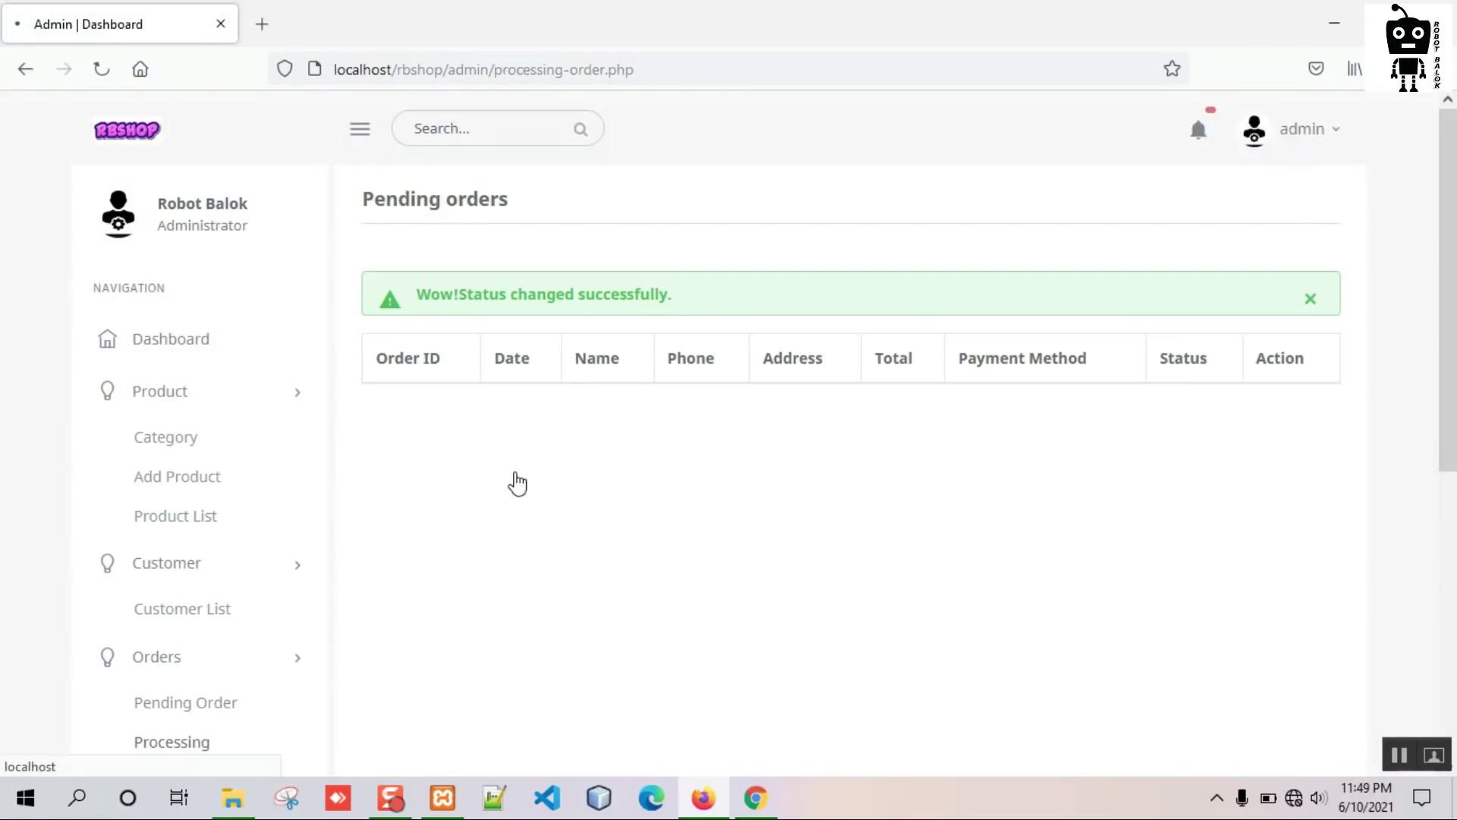
# Check the customer's storefront orders and account details, then return to the admin Processing list.
pyautogui.click(755, 797)
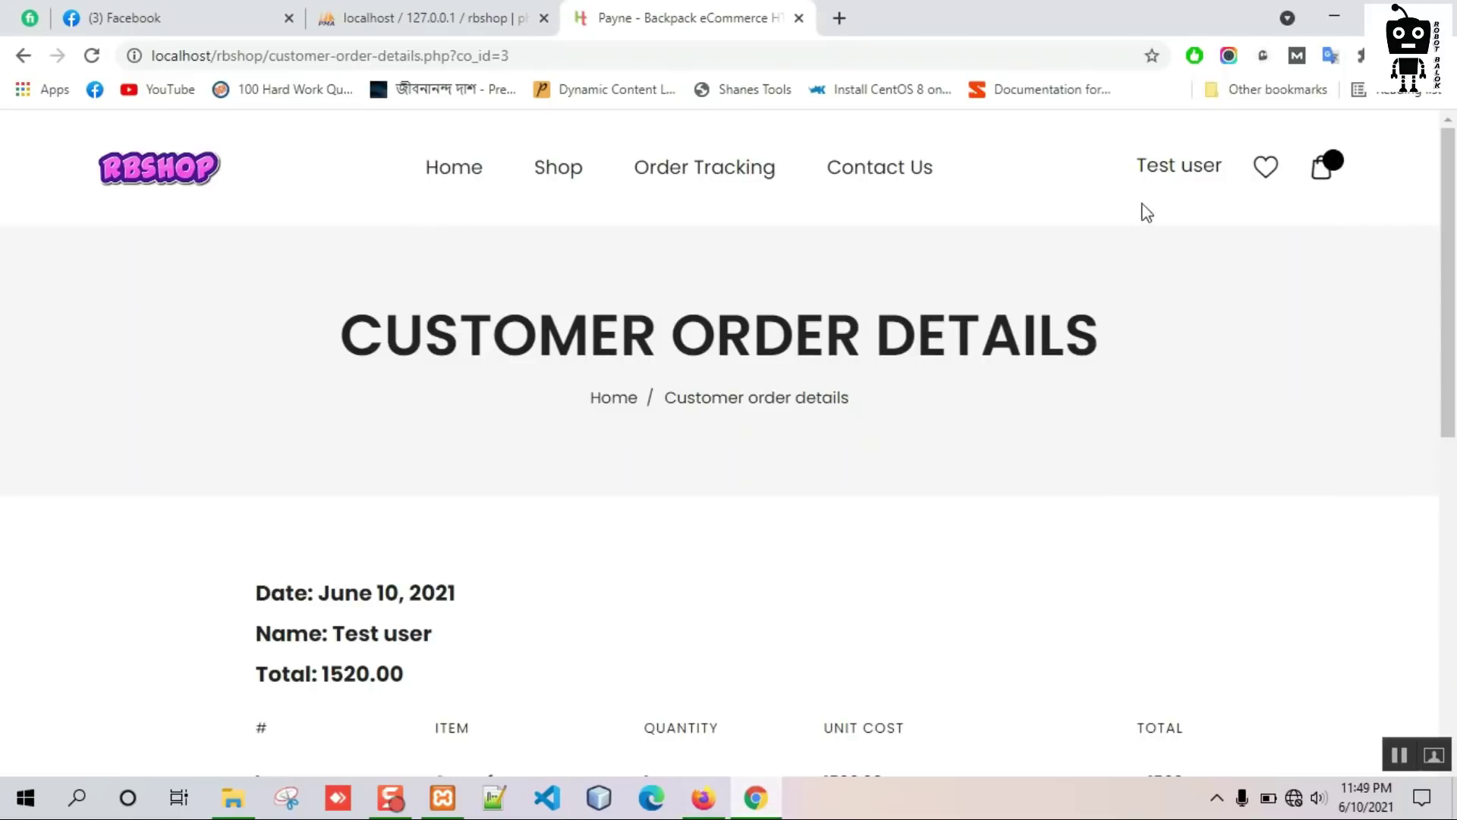
pyautogui.click(1167, 180)
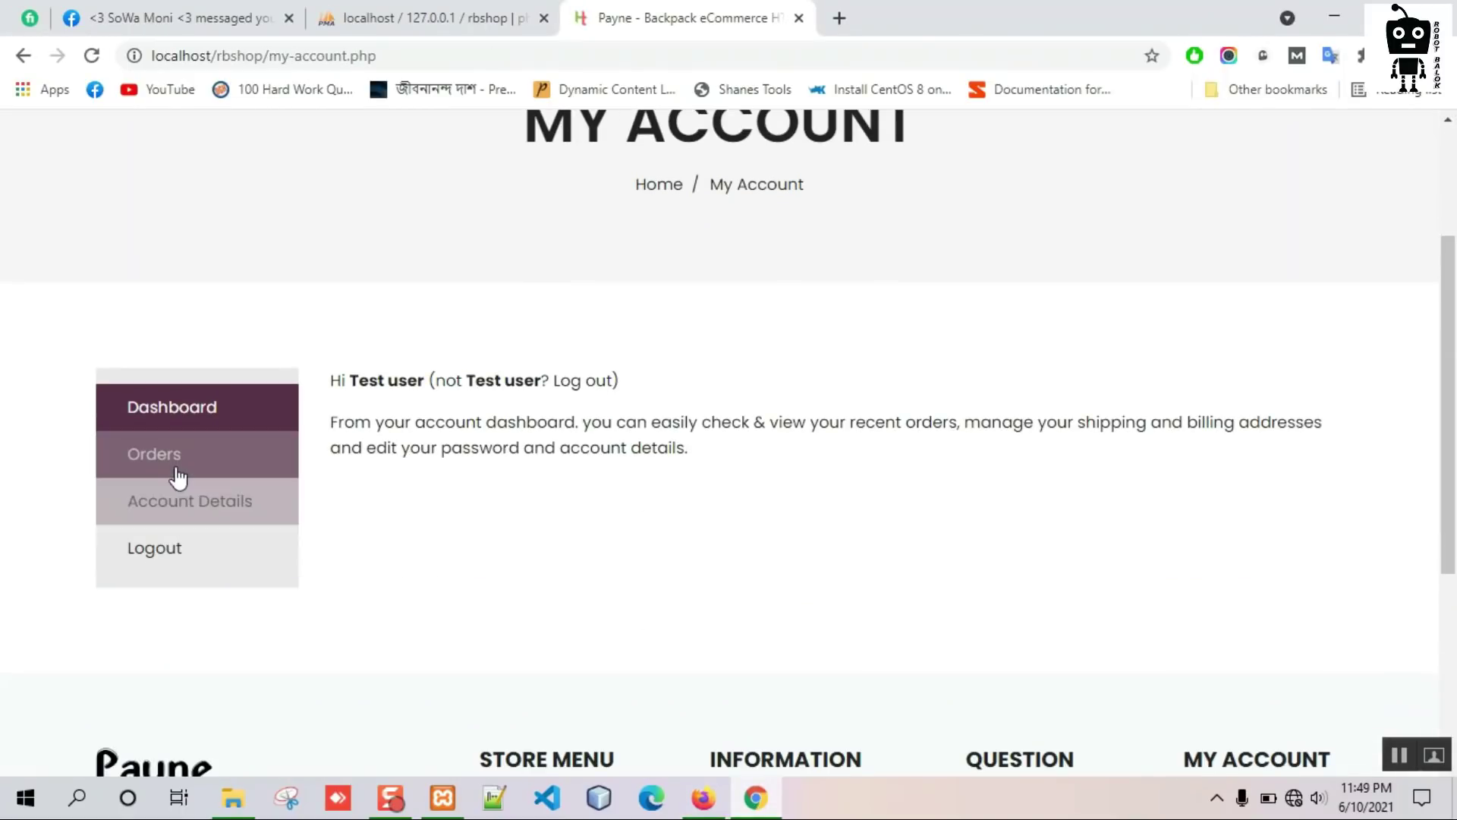
pyautogui.click(287, 459)
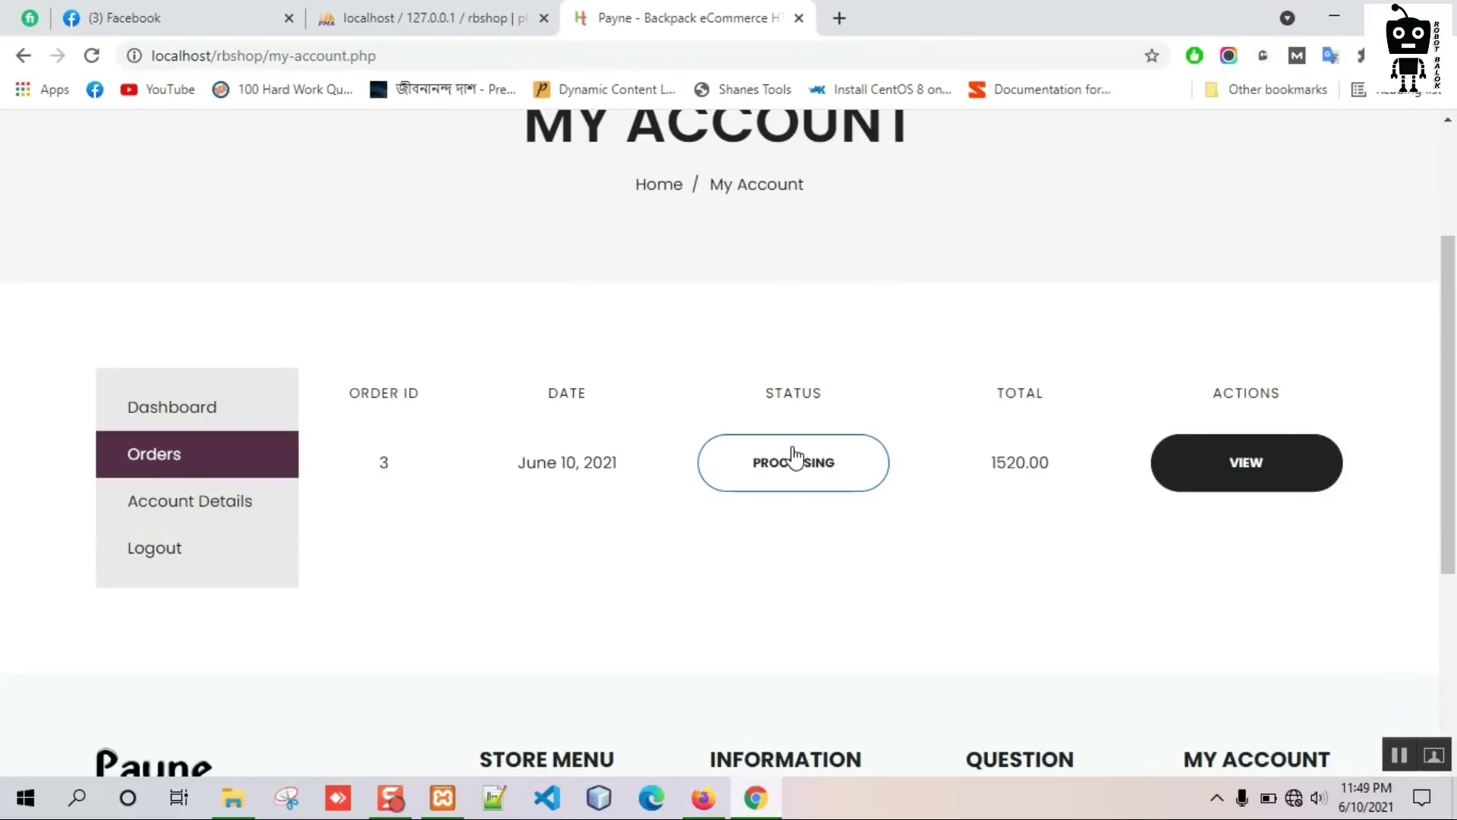
pyautogui.click(203, 508)
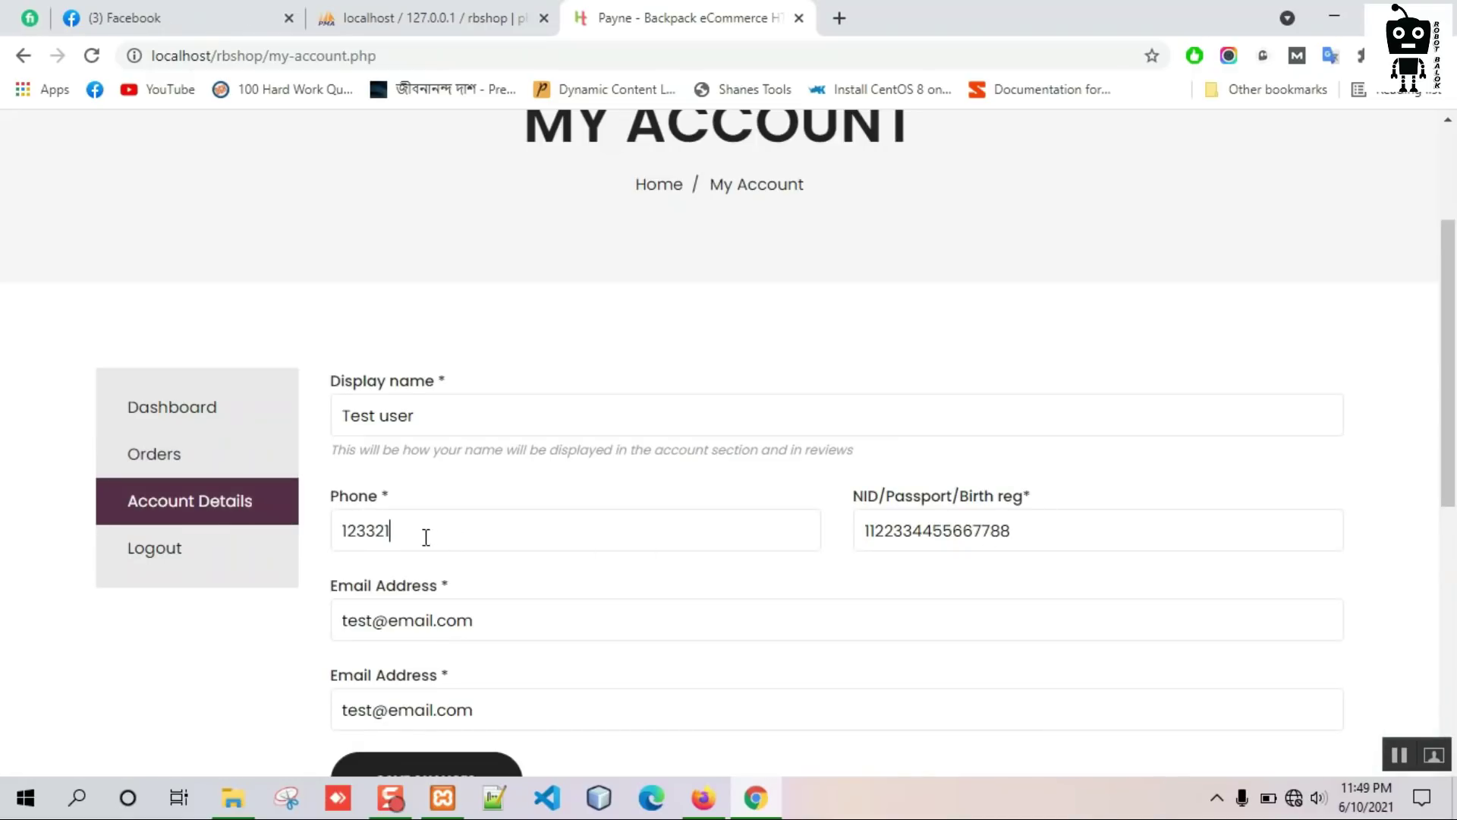
pyautogui.moveTo(426, 537); pyautogui.dragTo(328, 532)
pyautogui.click(697, 368)
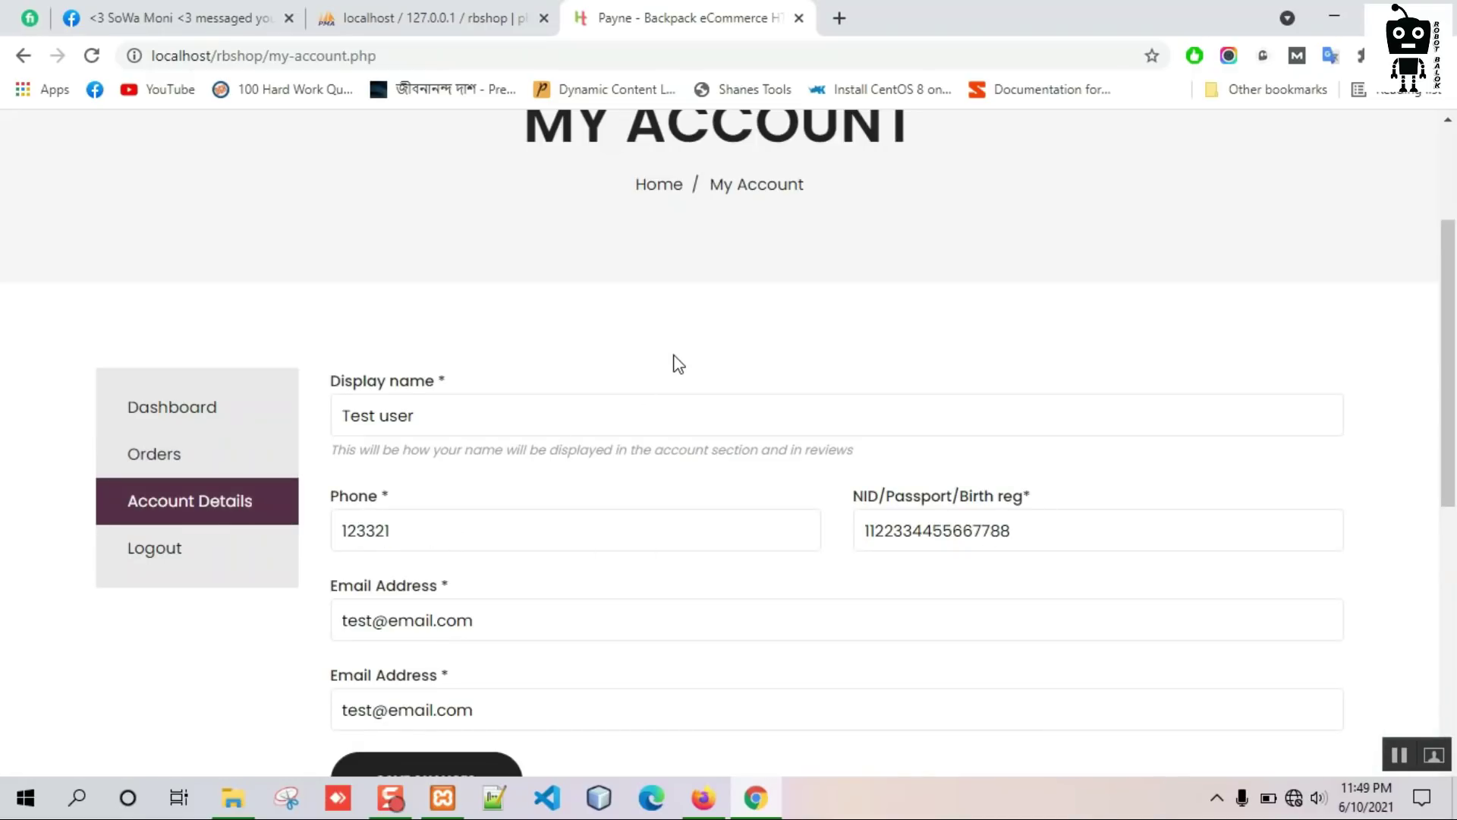
pyautogui.click(704, 798)
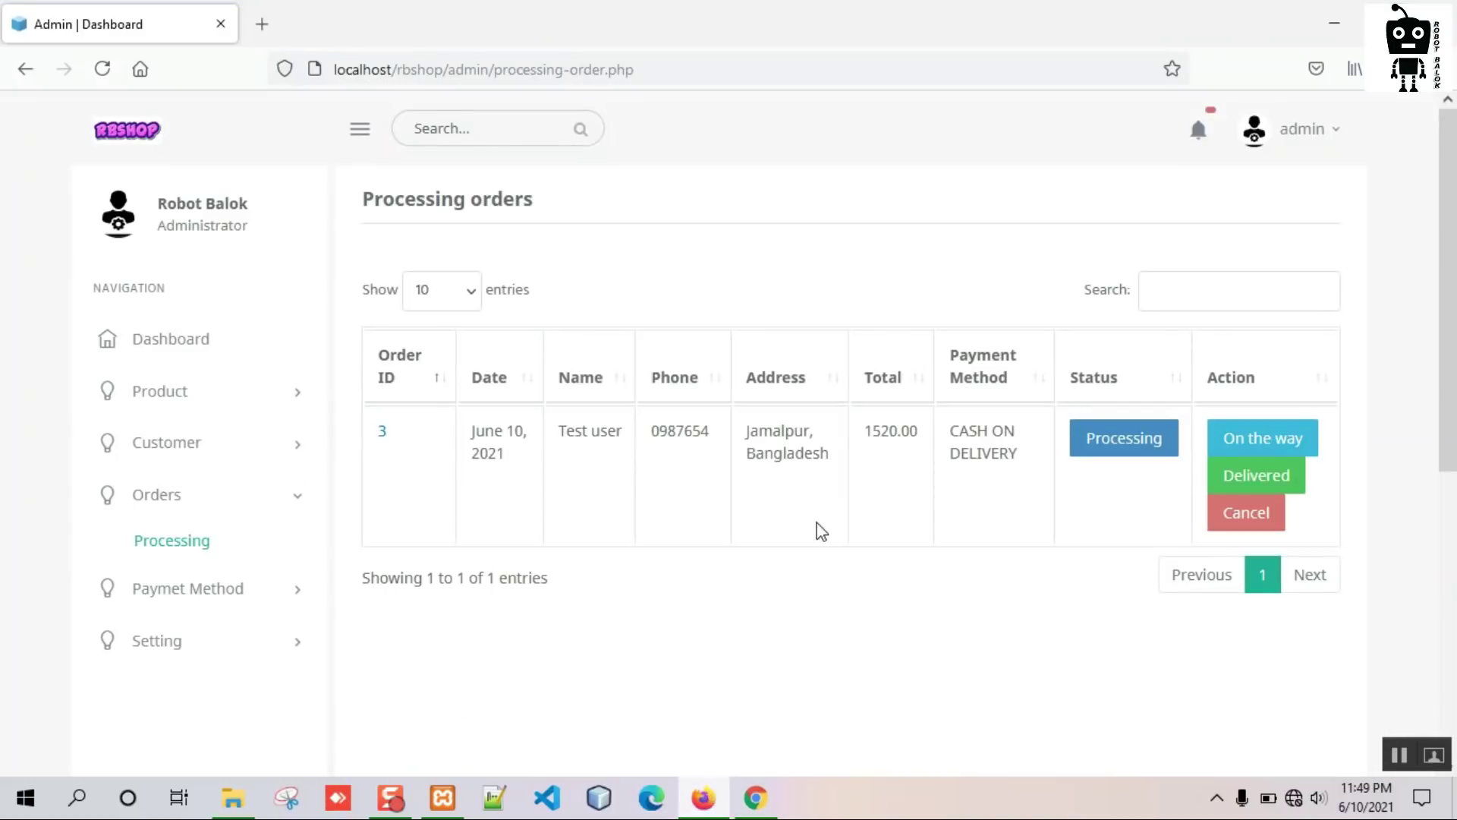
# View order 3's invoice and copy its billing phone number.
pyautogui.click(382, 439)
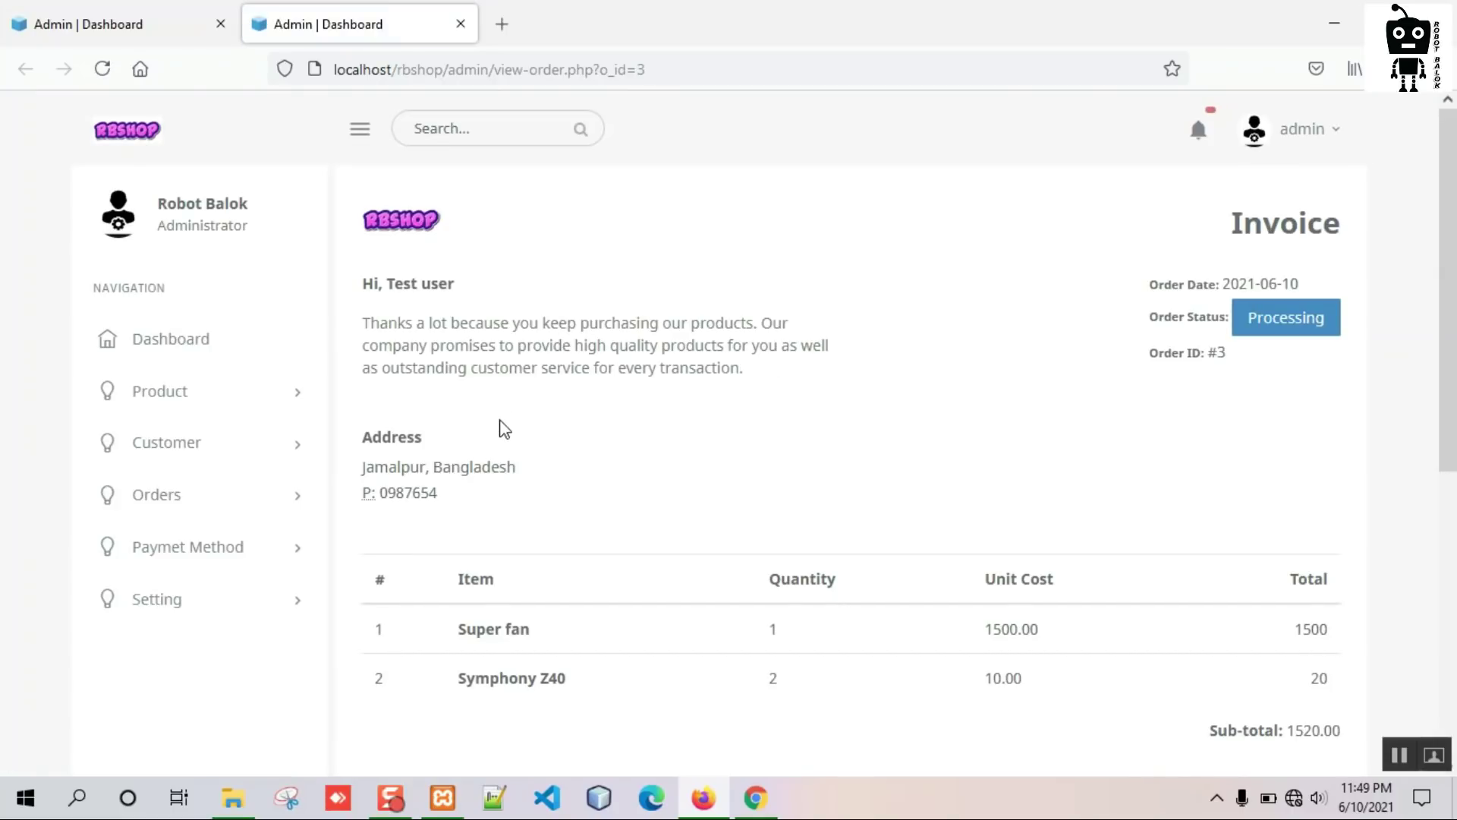
pyautogui.doubleClick(409, 492)
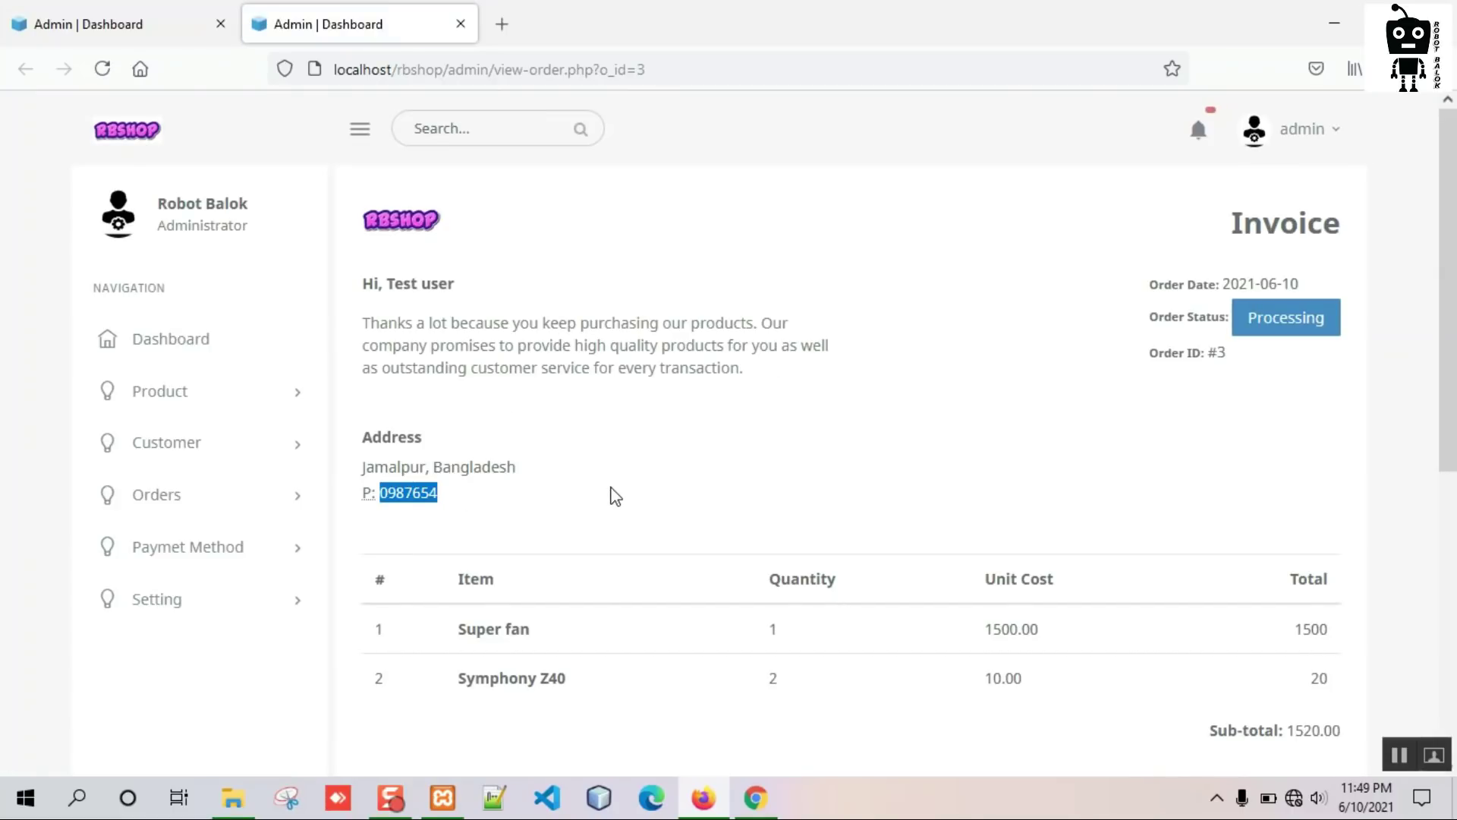
pyautogui.click(460, 24)
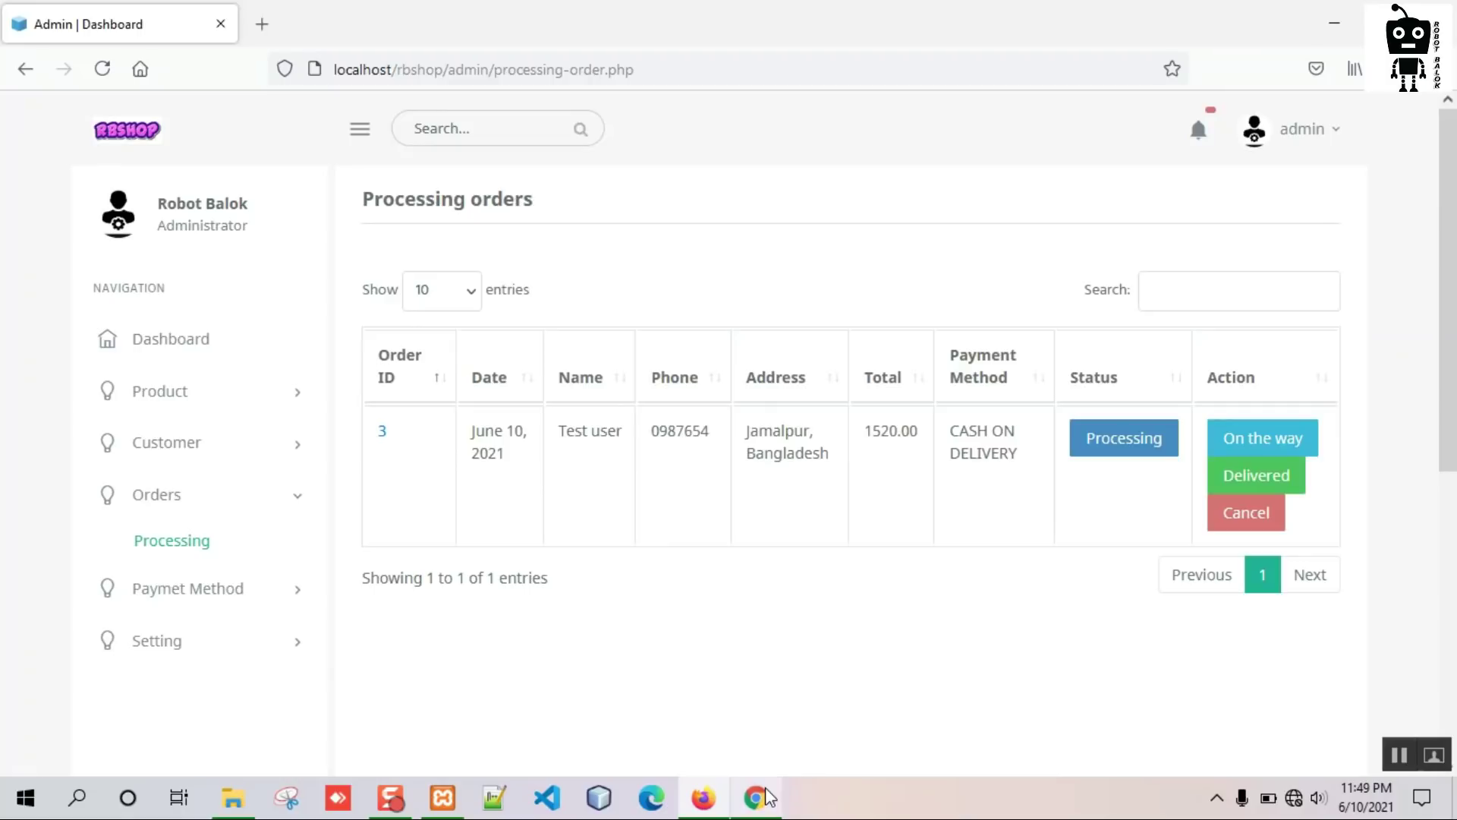
pyautogui.click(756, 797)
# Track the order by billing phone on Order Tracking, confirming Processing status and 1520.00 total.
pyautogui.scroll(3, 969, 608)
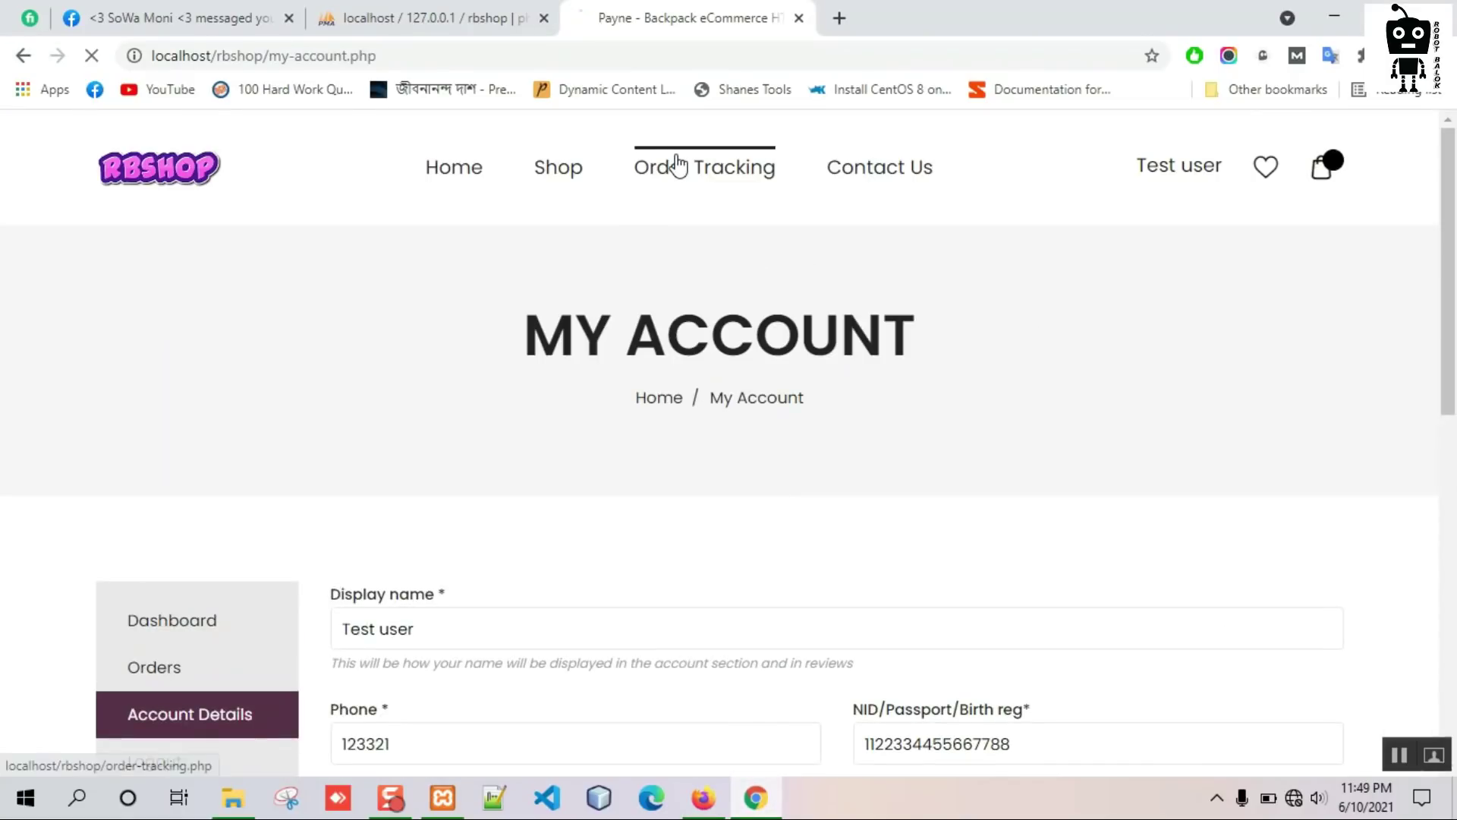
pyautogui.click(678, 165)
pyautogui.scroll(-3, 571, 377)
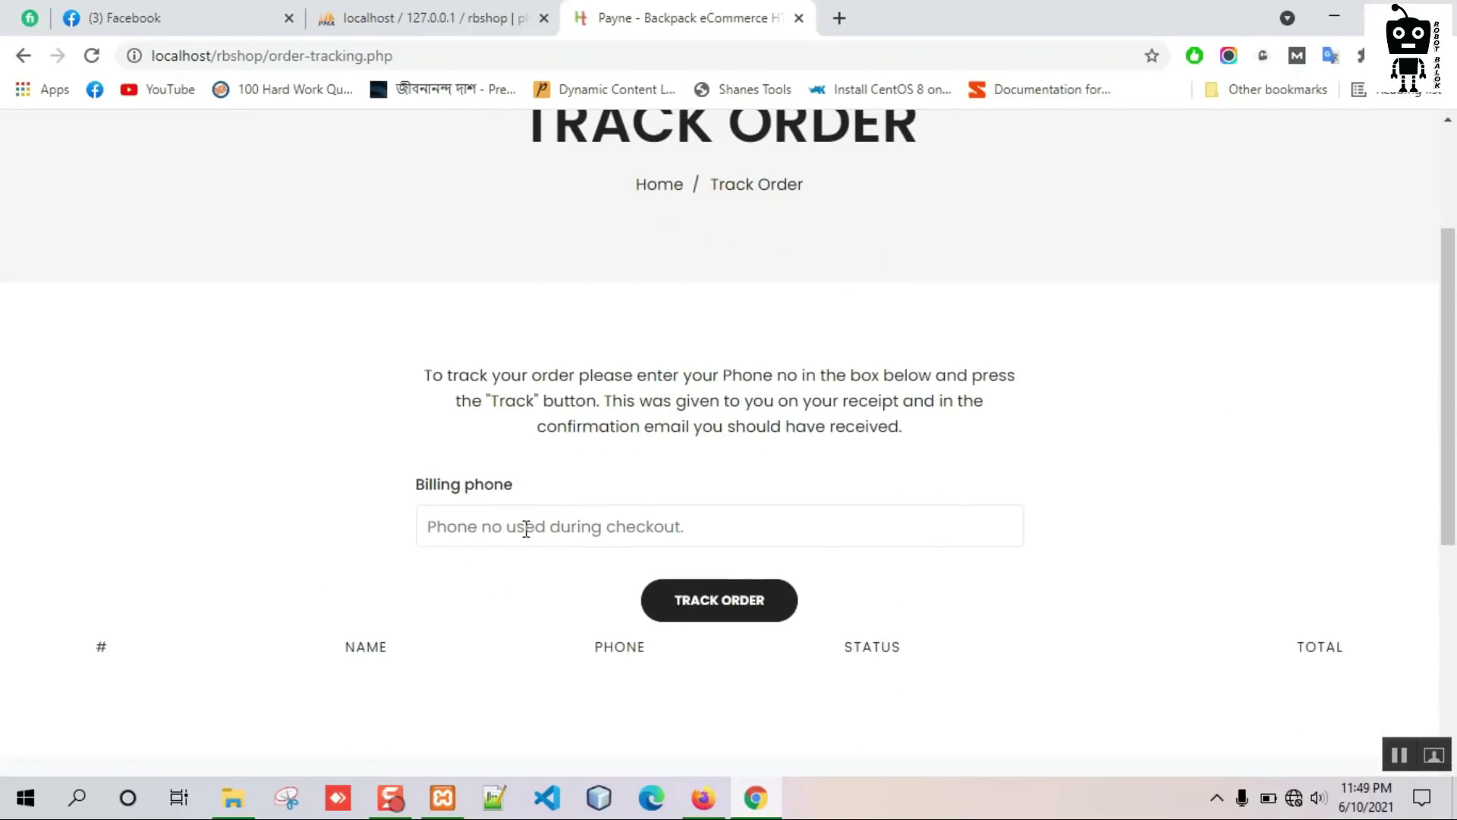
pyautogui.write('0987654')
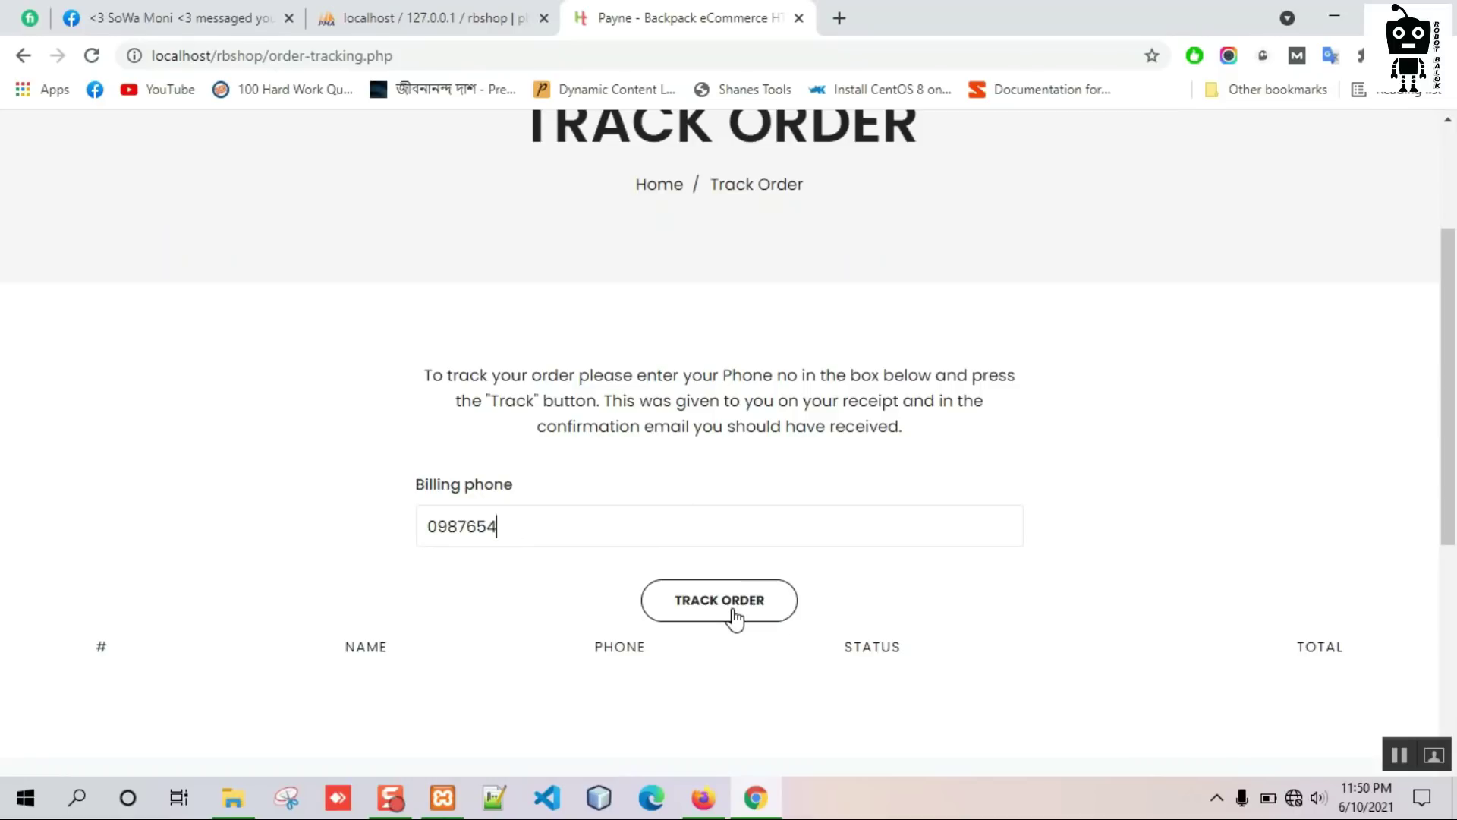
pyautogui.click(730, 613)
pyautogui.scroll(-5, 589, 417)
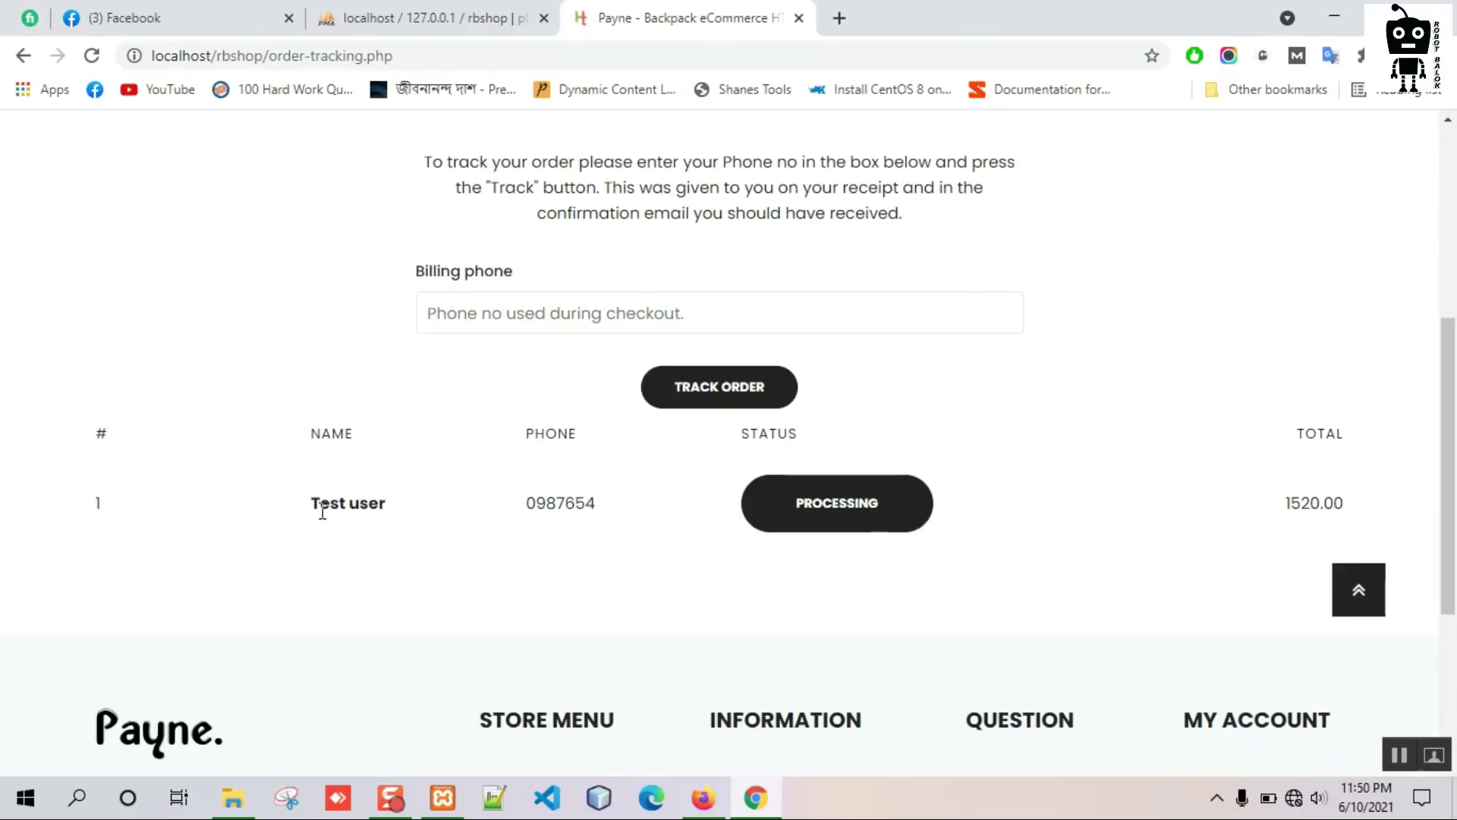
pyautogui.moveTo(328, 499); pyautogui.dragTo(403, 474)
pyautogui.click(403, 474)
pyautogui.scroll(3, 651, 527)
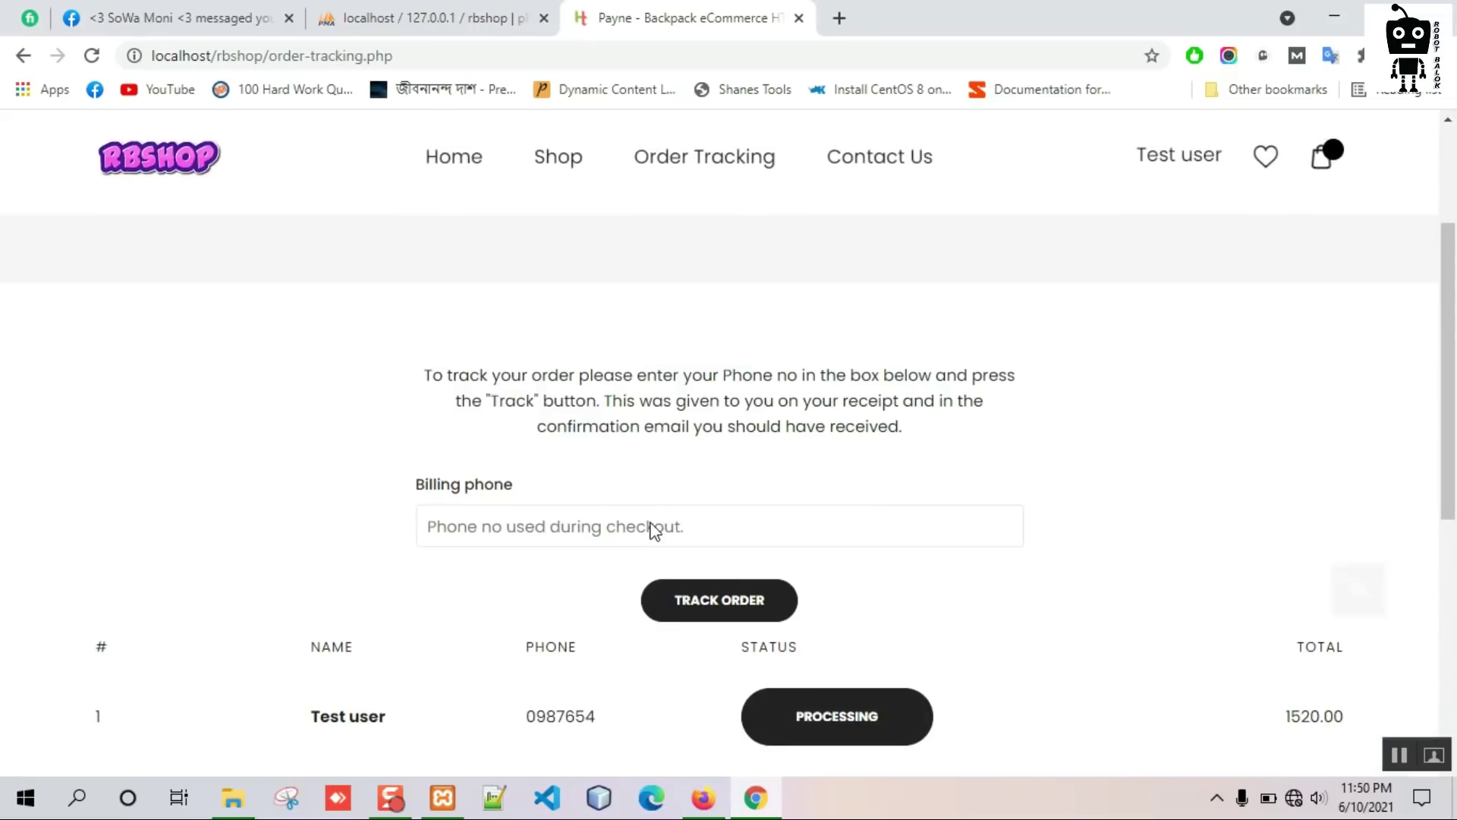
pyautogui.scroll(3, 652, 524)
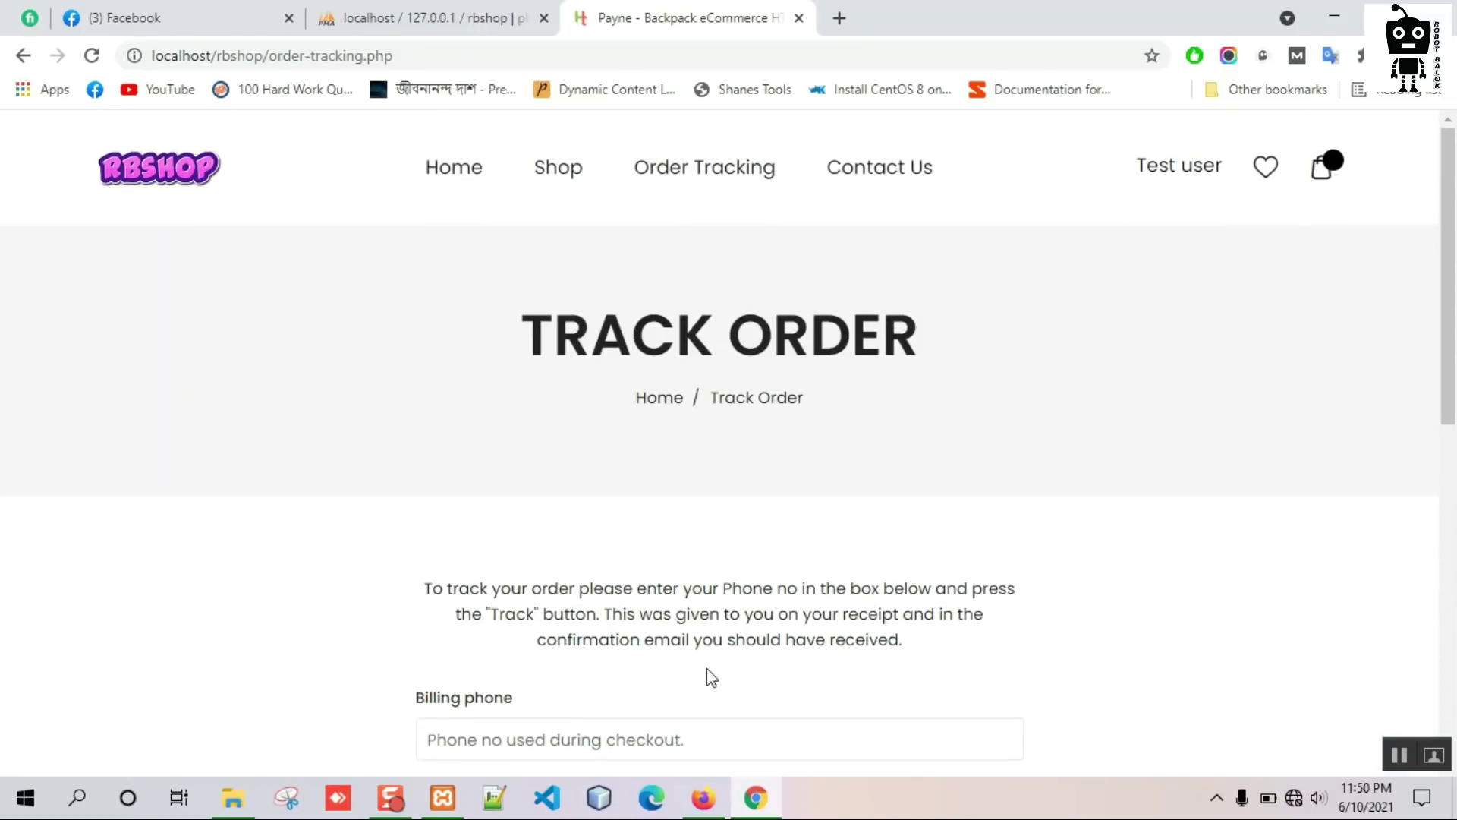
# In the admin panel, view the add-payment-method form and the empty Pending Order list.
pyautogui.click(703, 798)
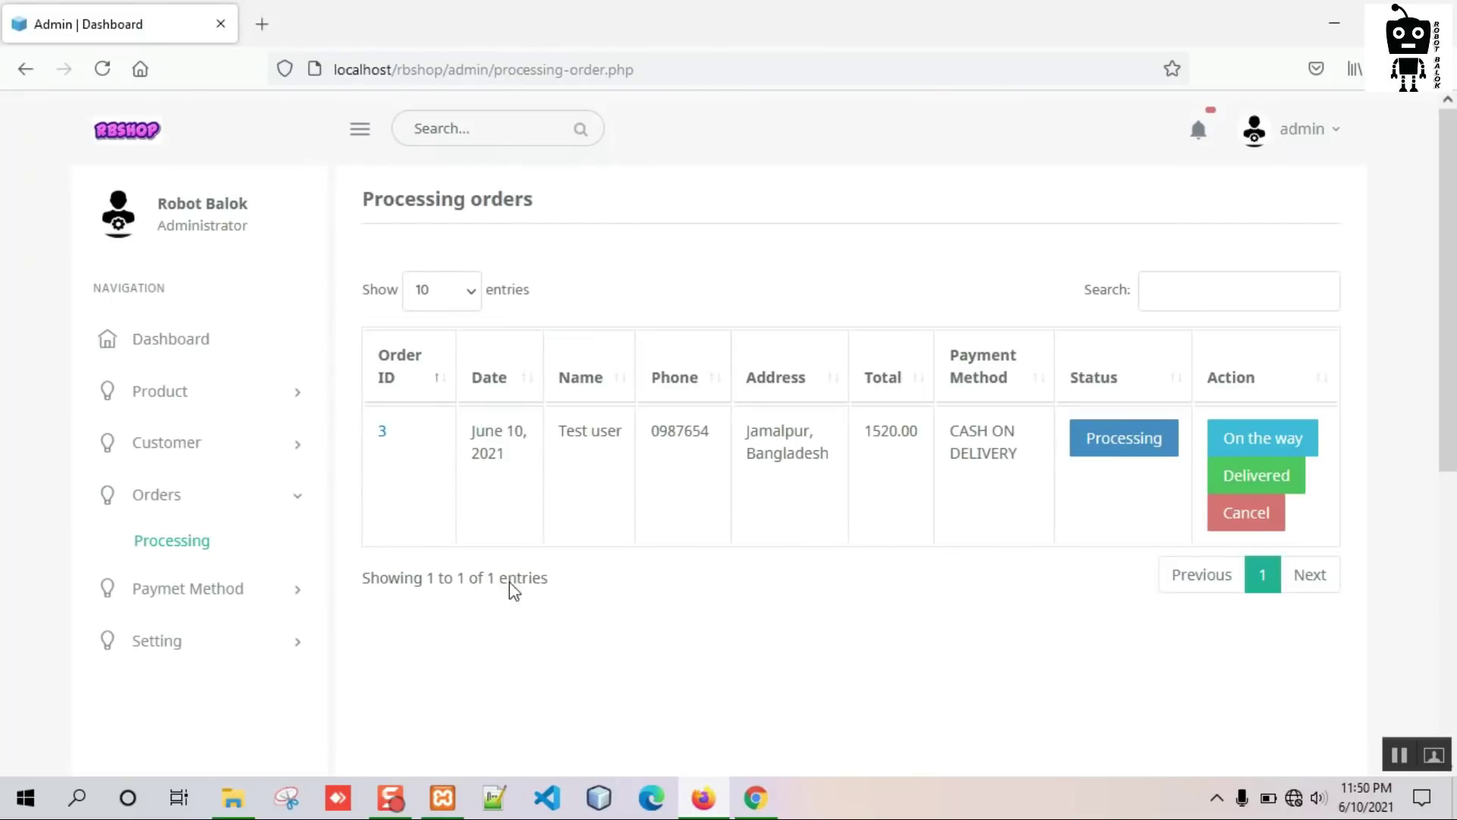
pyautogui.click(205, 588)
pyautogui.click(216, 605)
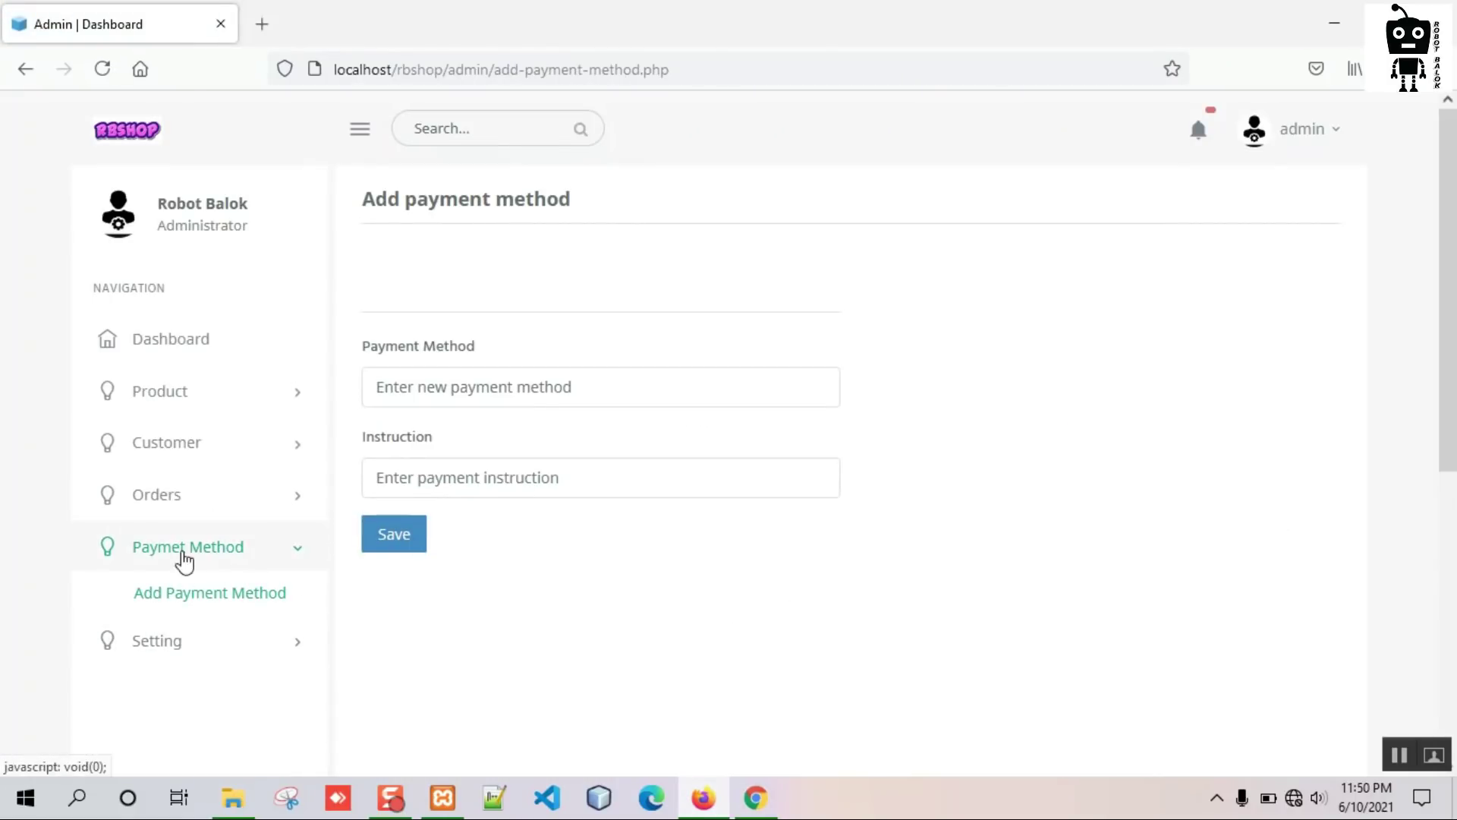
pyautogui.click(169, 507)
pyautogui.click(178, 544)
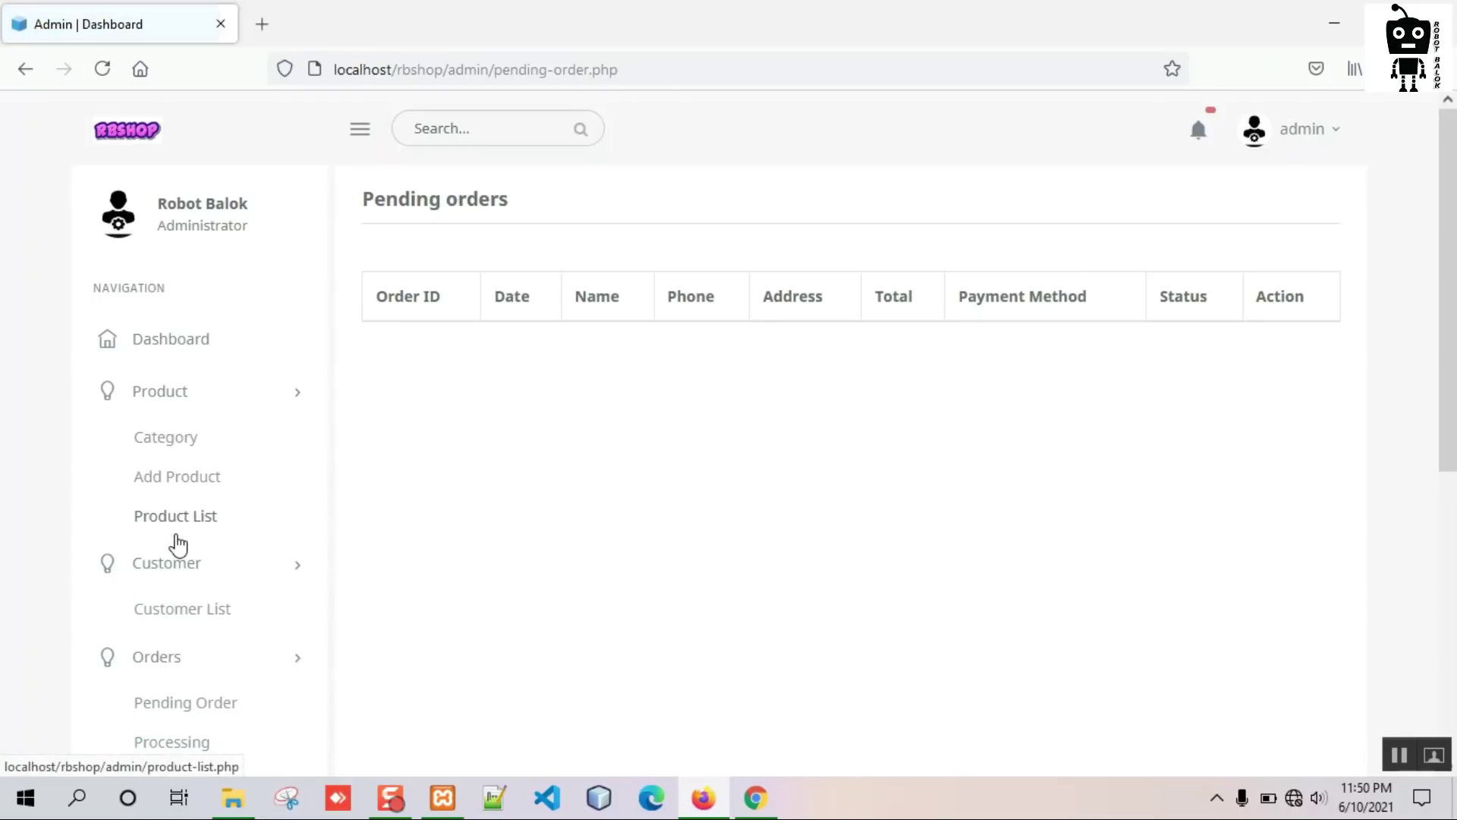
pyautogui.scroll(-3, 202, 513)
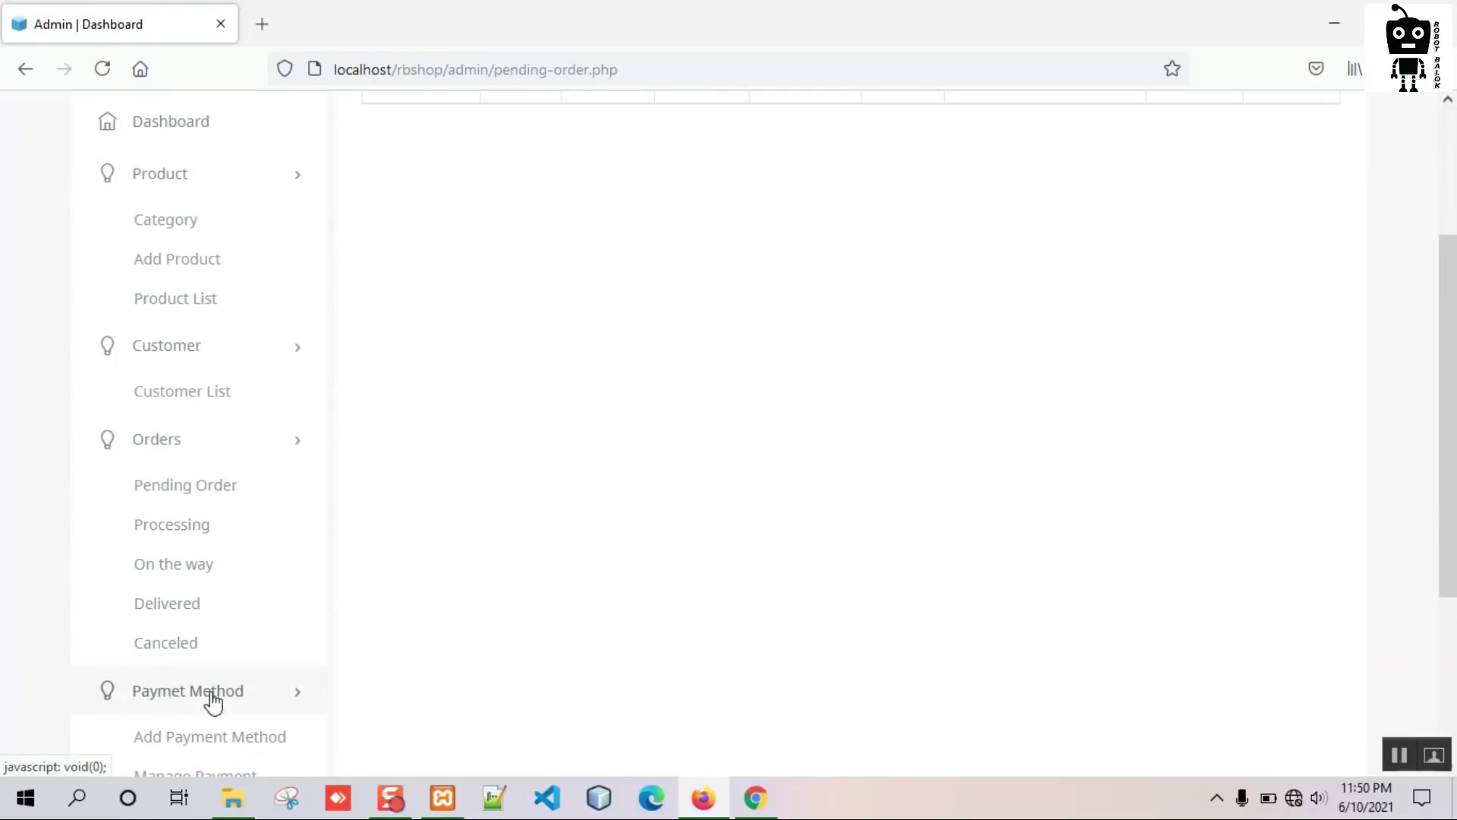
pyautogui.scroll(3, 202, 372)
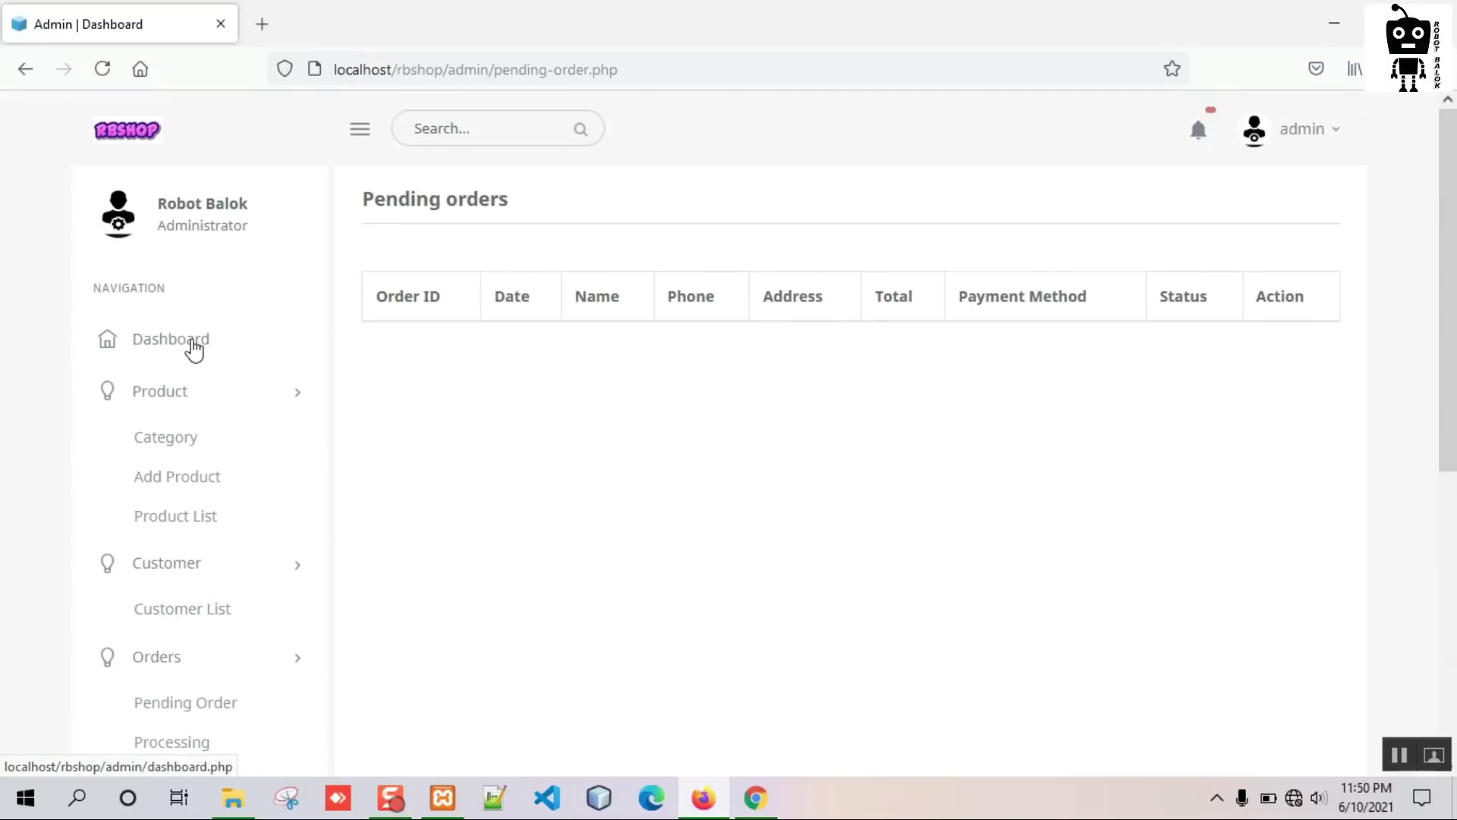
# Review the existing payment methods under Manage Payment Method, then return to the dashboard.
pyautogui.click(228, 344)
pyautogui.scroll(-3, 221, 426)
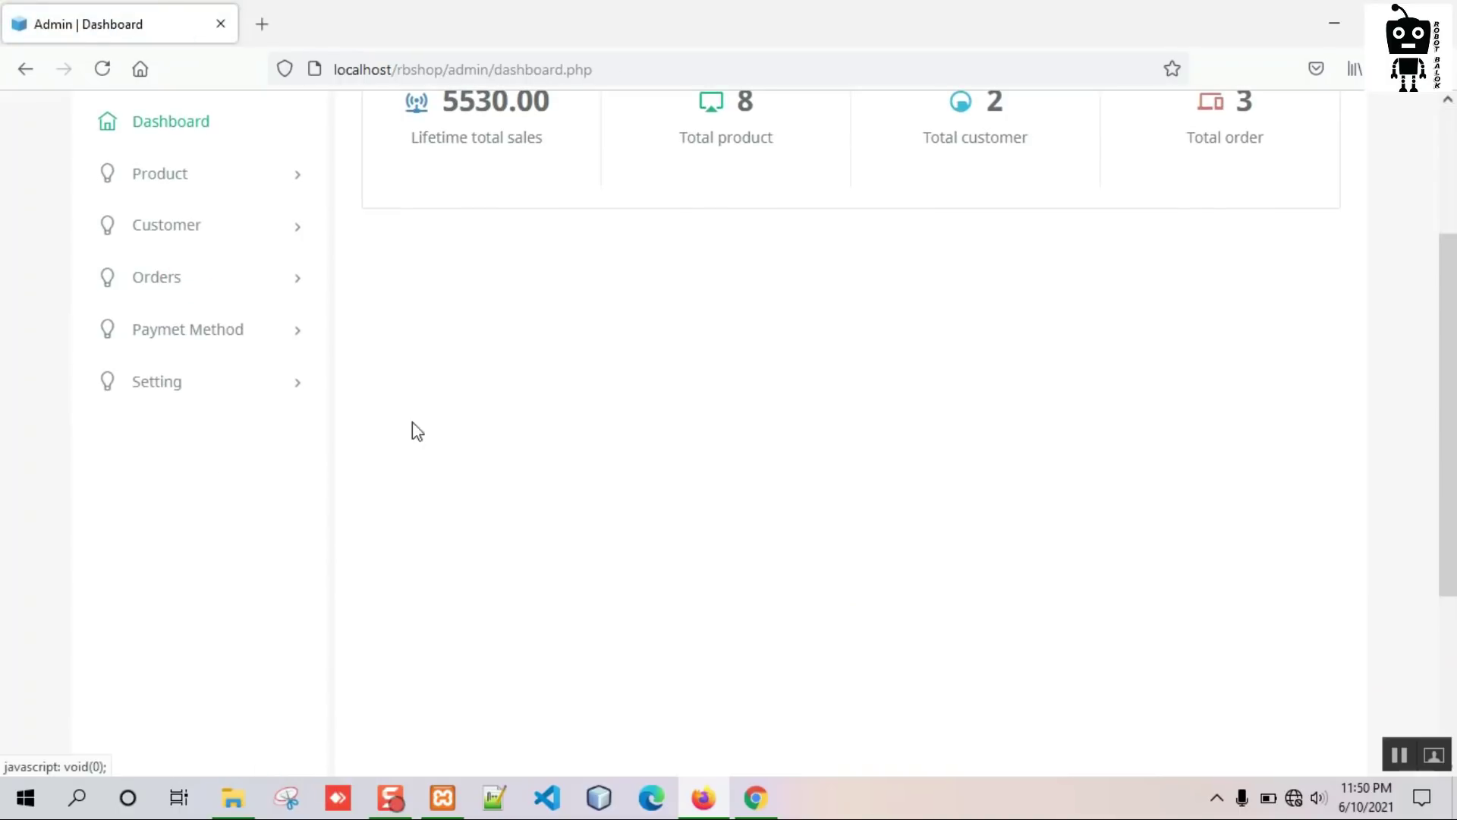
pyautogui.click(307, 342)
pyautogui.click(168, 433)
pyautogui.scroll(-3, 650, 387)
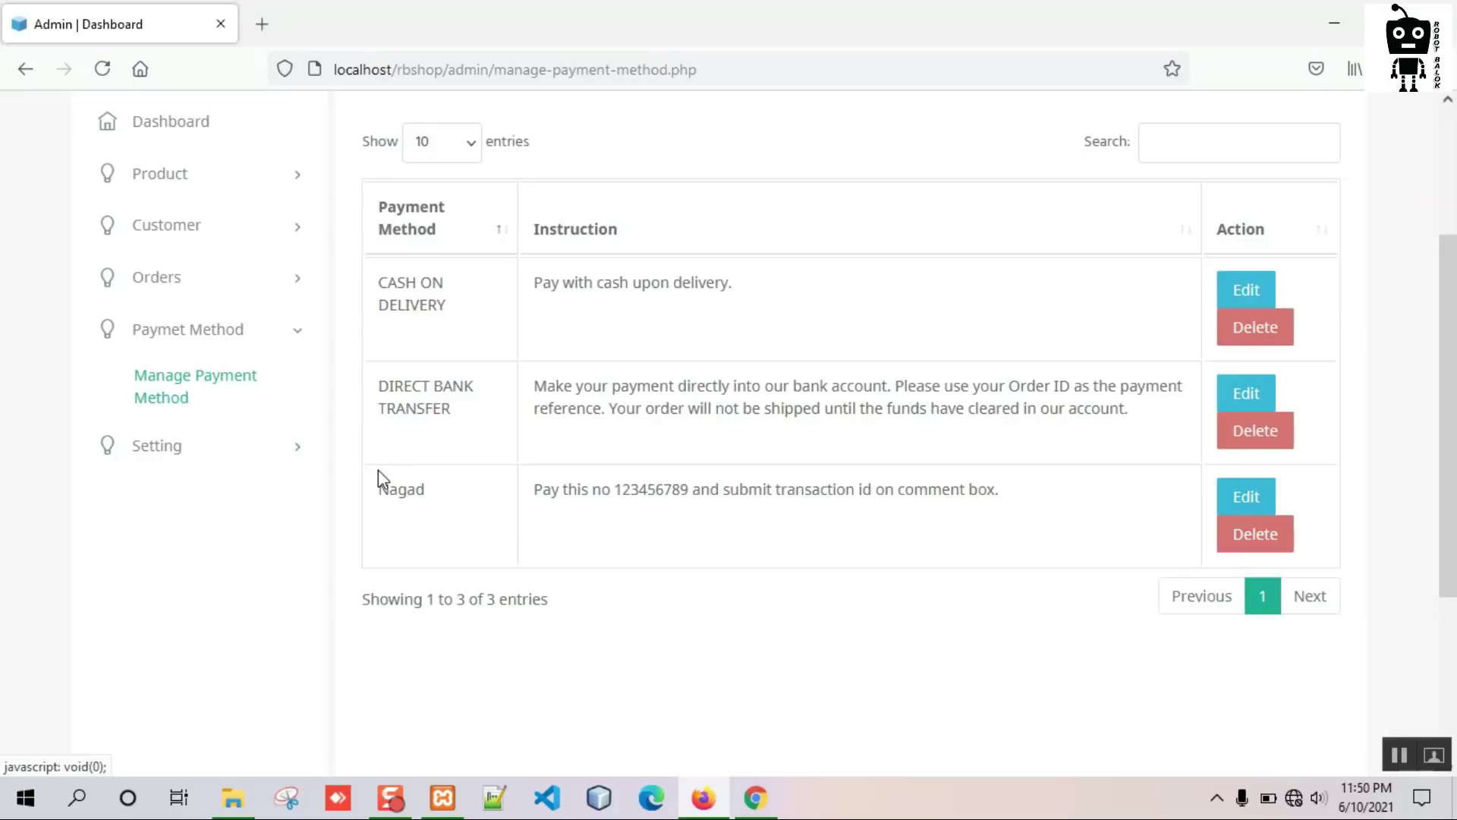
pyautogui.scroll(3, 380, 478)
pyautogui.click(195, 350)
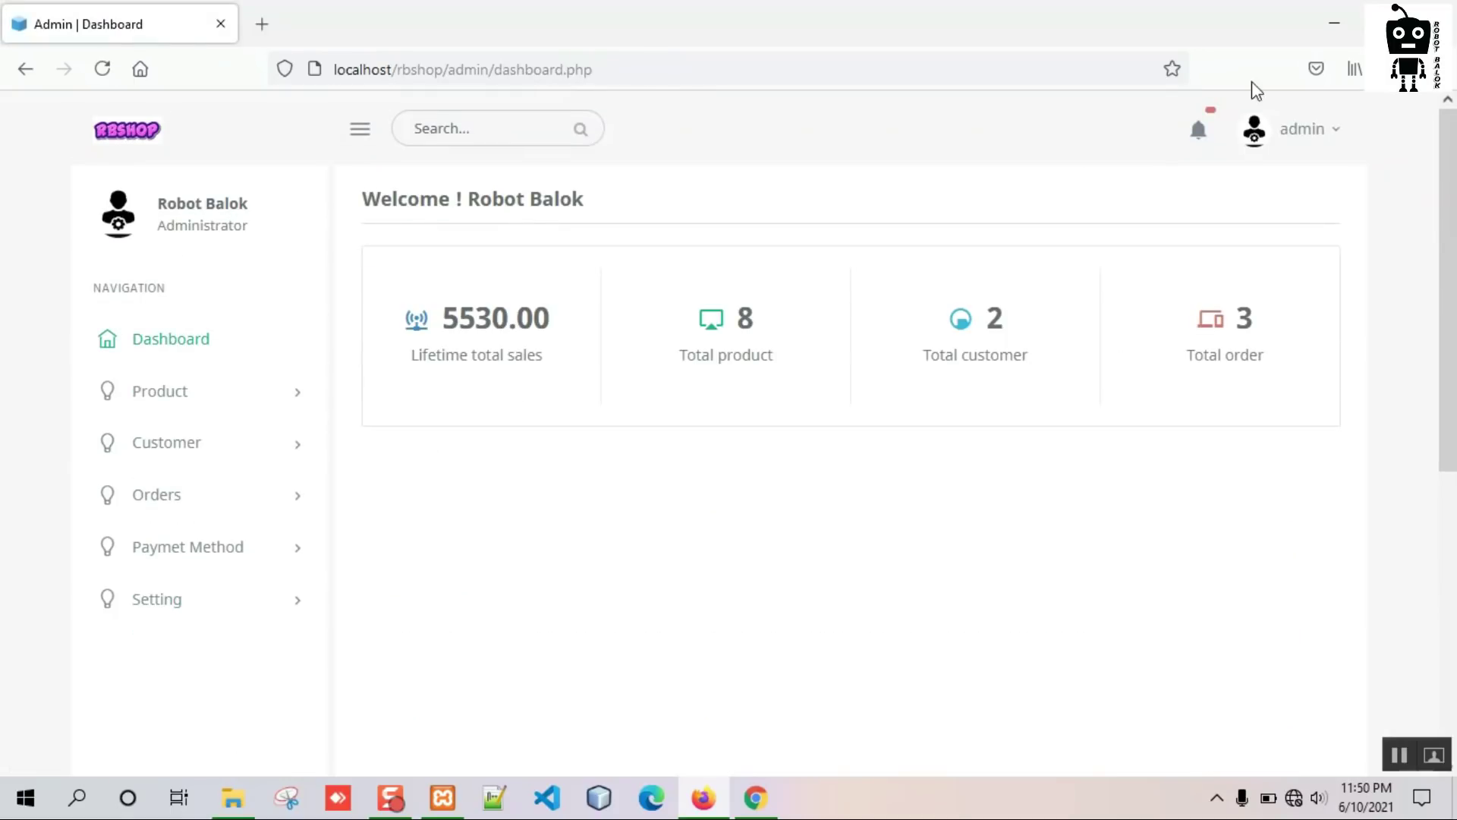
# Log out of the admin panel and minimize Firefox to reveal the storefront.
pyautogui.click(1333, 133)
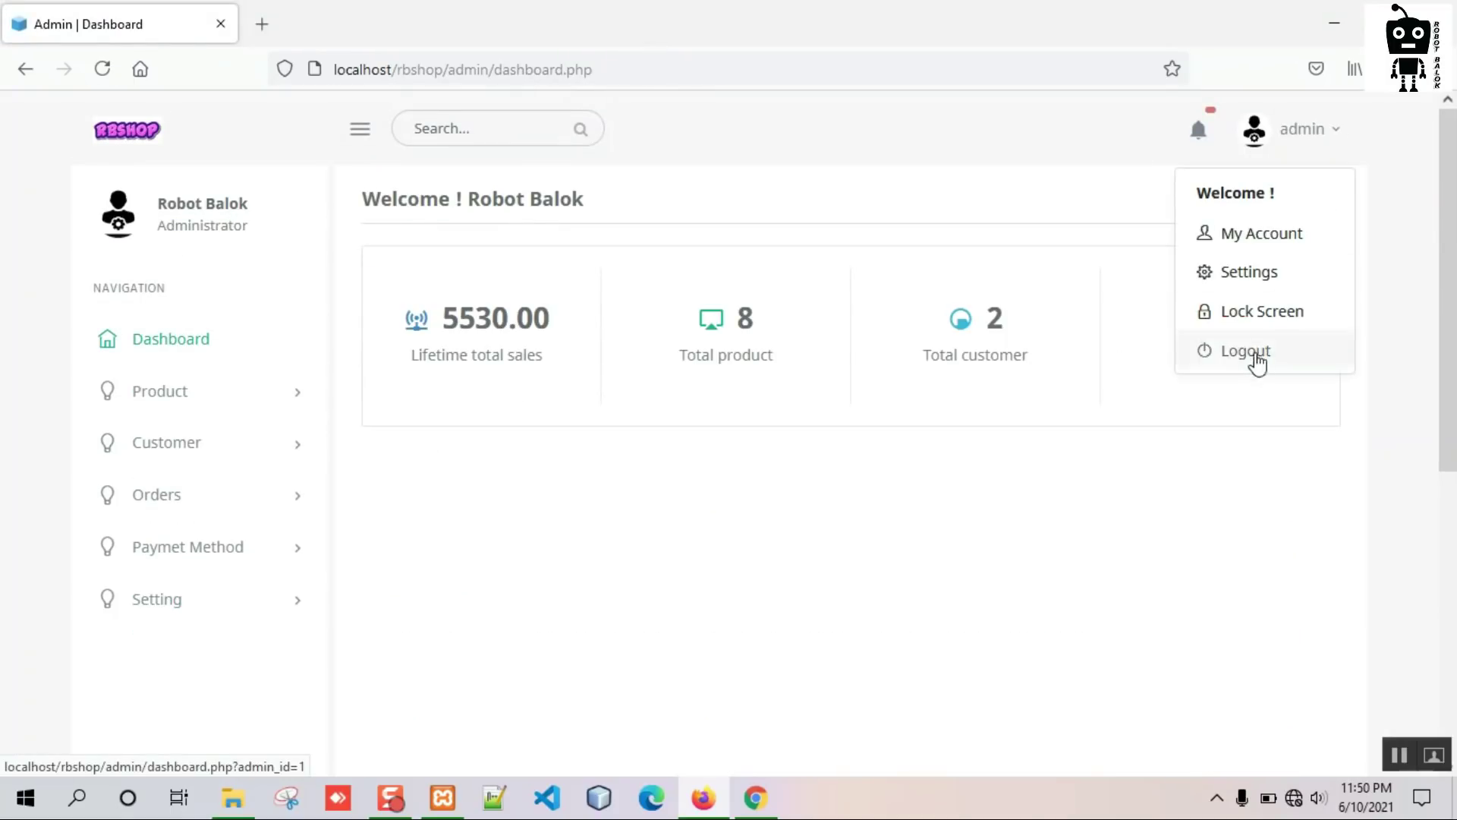
pyautogui.click(1257, 352)
pyautogui.click(1344, 11)
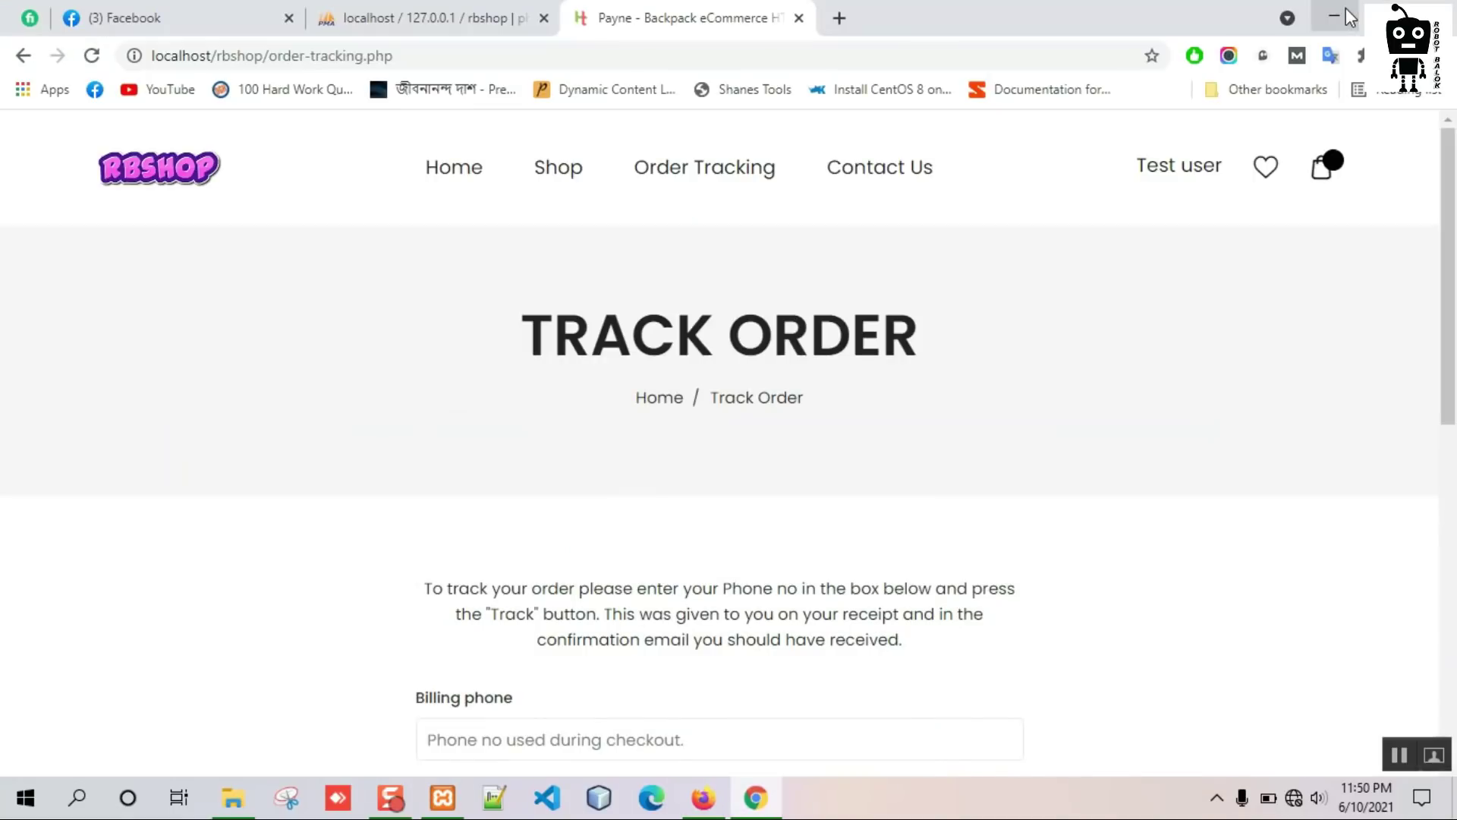
# Log the test customer out from the My Account page.
pyautogui.scroll(-5, 444, 416)
pyautogui.scroll(6, 445, 417)
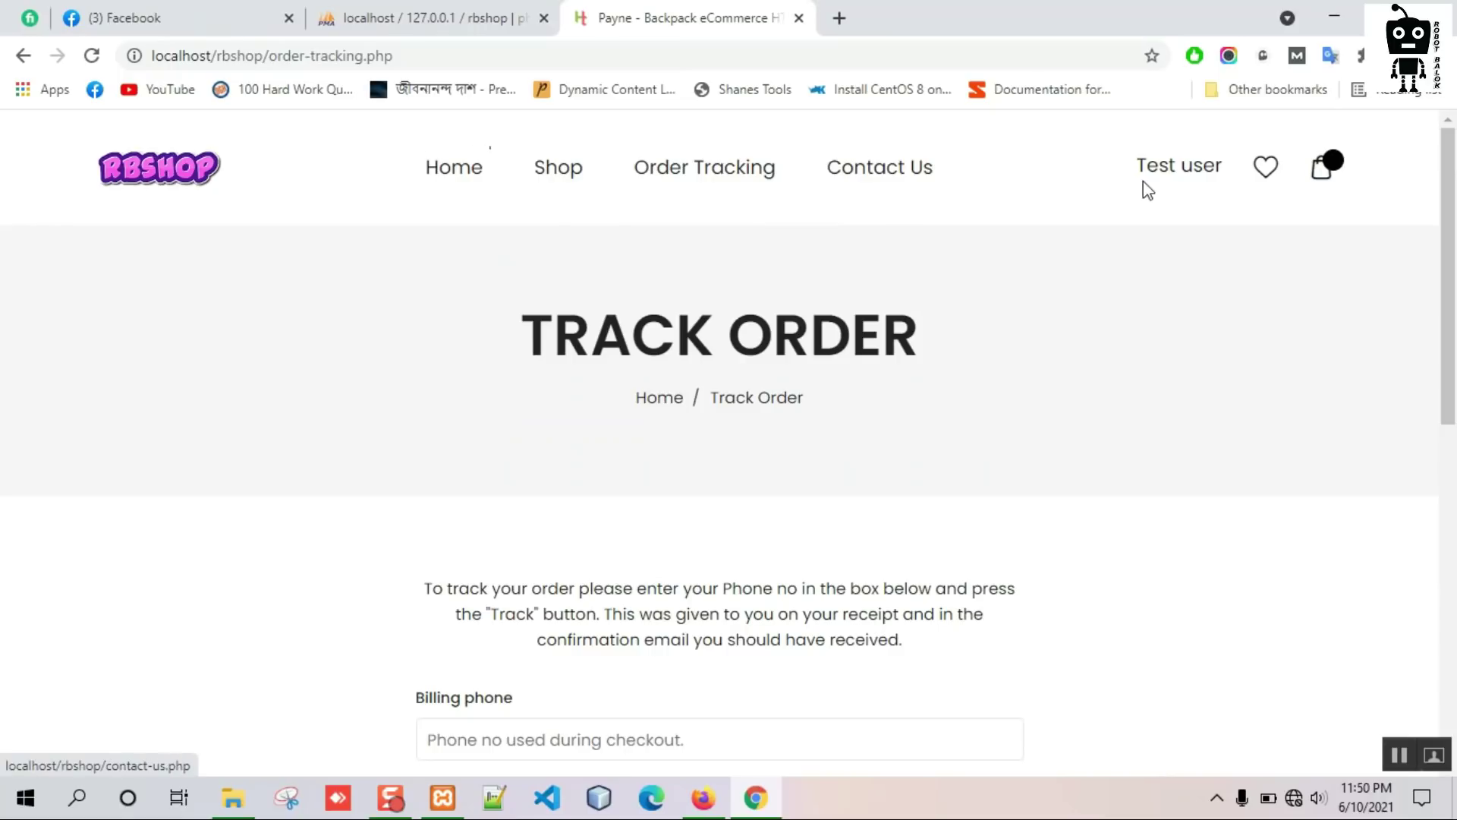
pyautogui.click(1215, 175)
pyautogui.scroll(-5, 303, 409)
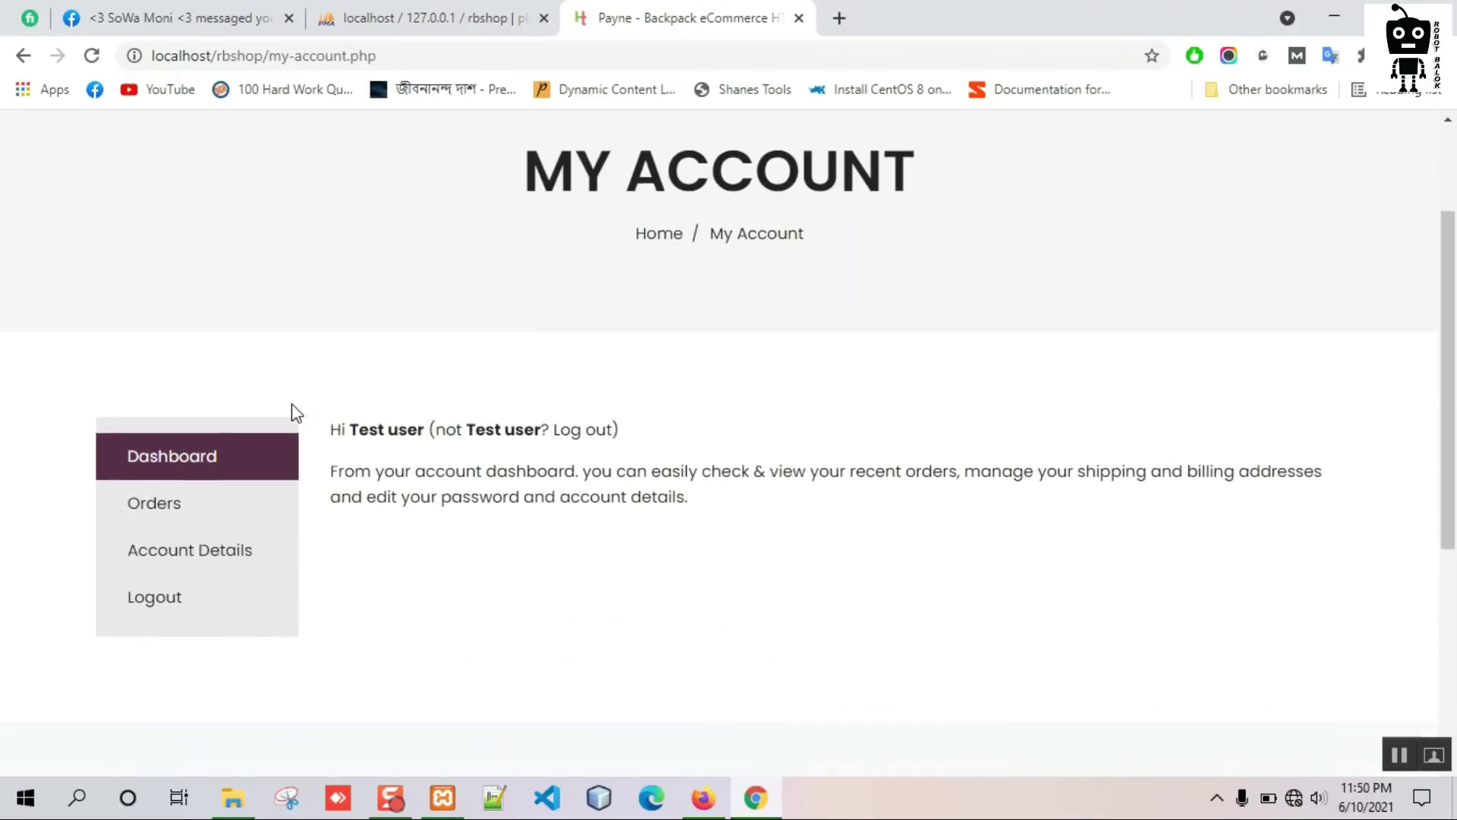
pyautogui.click(150, 351)
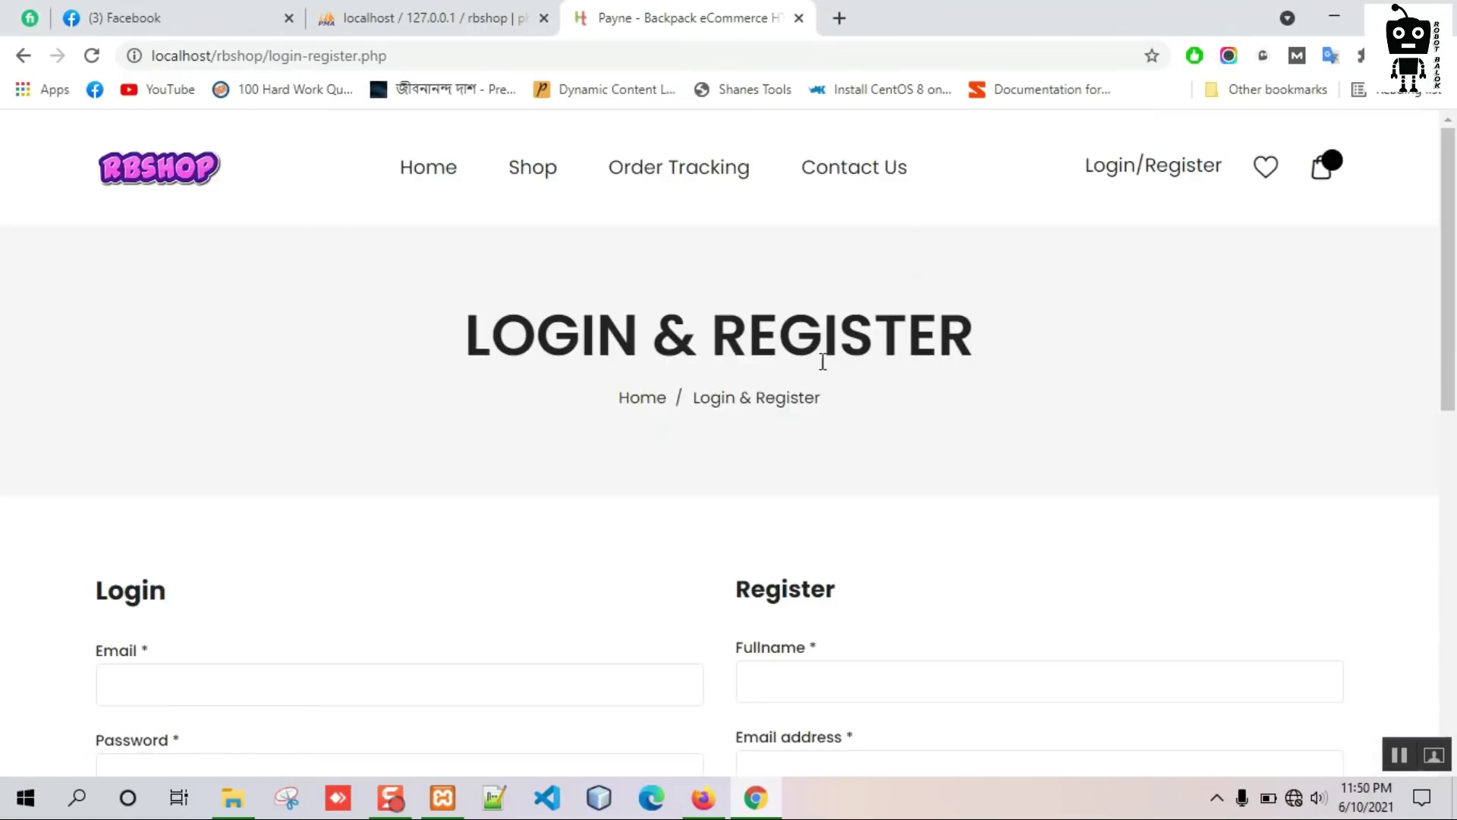
# Return to the RBSHOP home page with the Online Shopping slider.
pyautogui.click(450, 193)
pyautogui.scroll(-4, 291, 361)
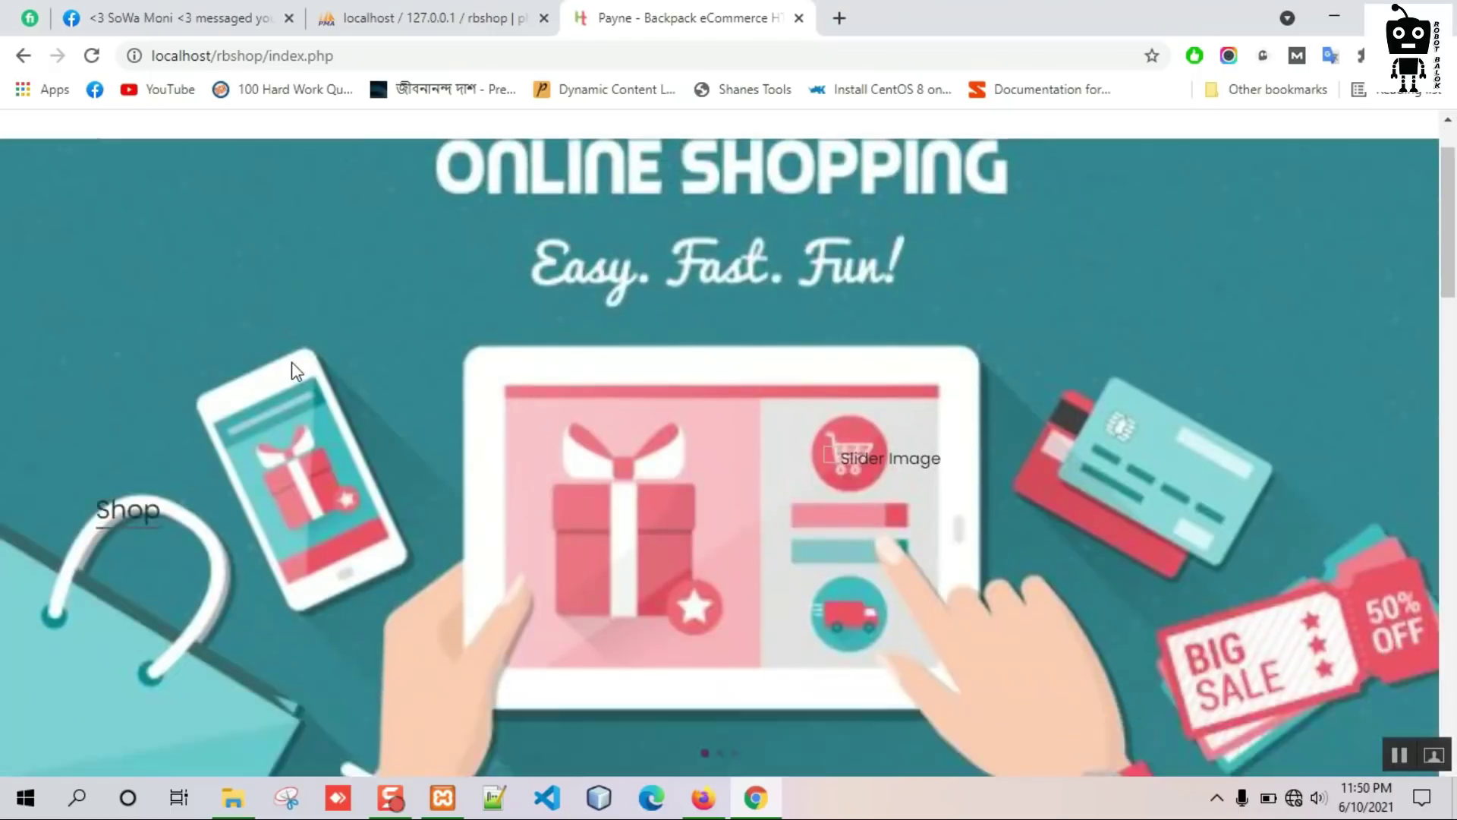
pyautogui.scroll(-10, 307, 401)
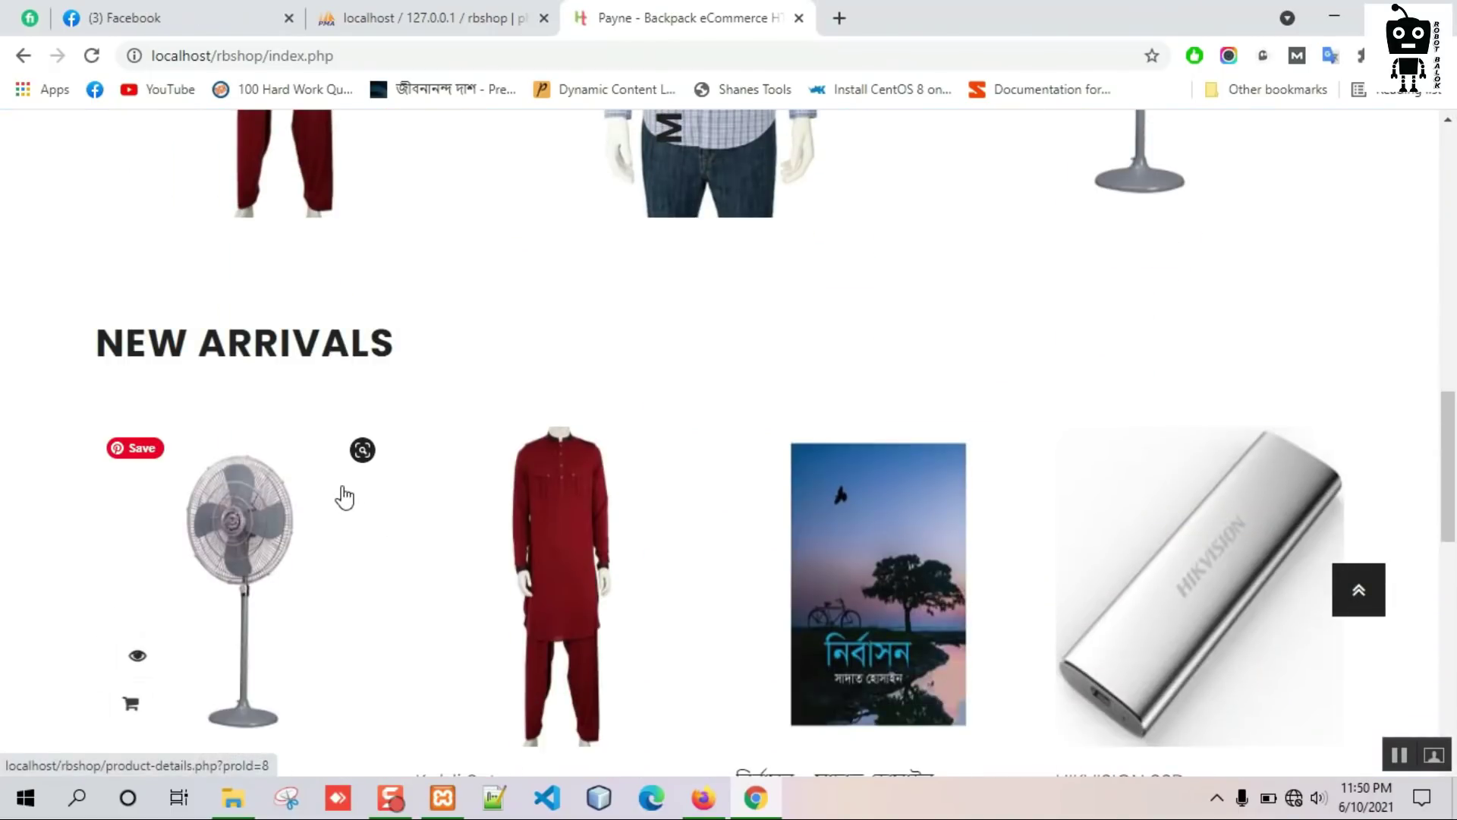
pyautogui.scroll(8, 89, 476)
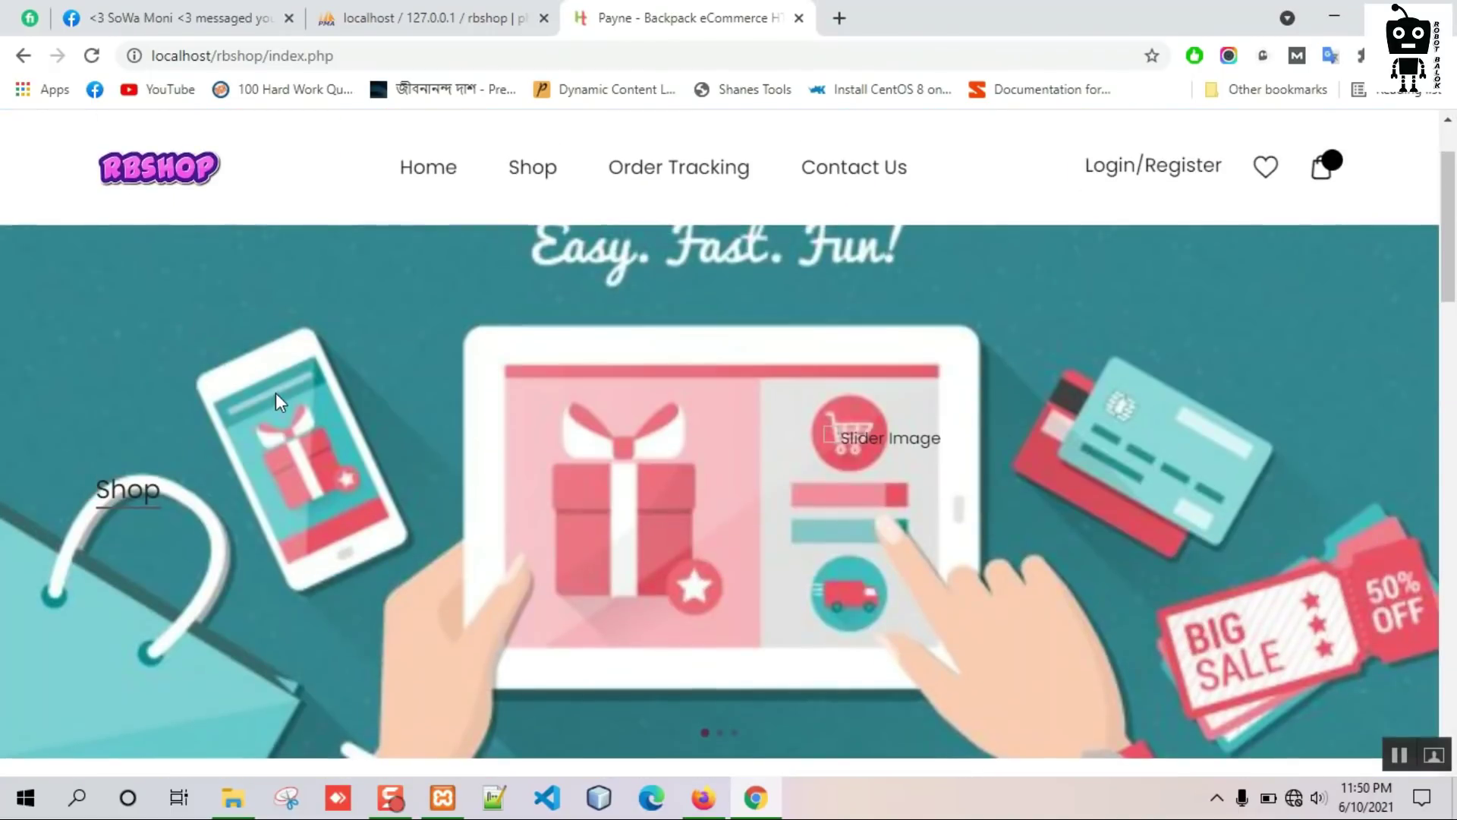
pyautogui.scroll(-5, 277, 401)
pyautogui.scroll(10, 282, 478)
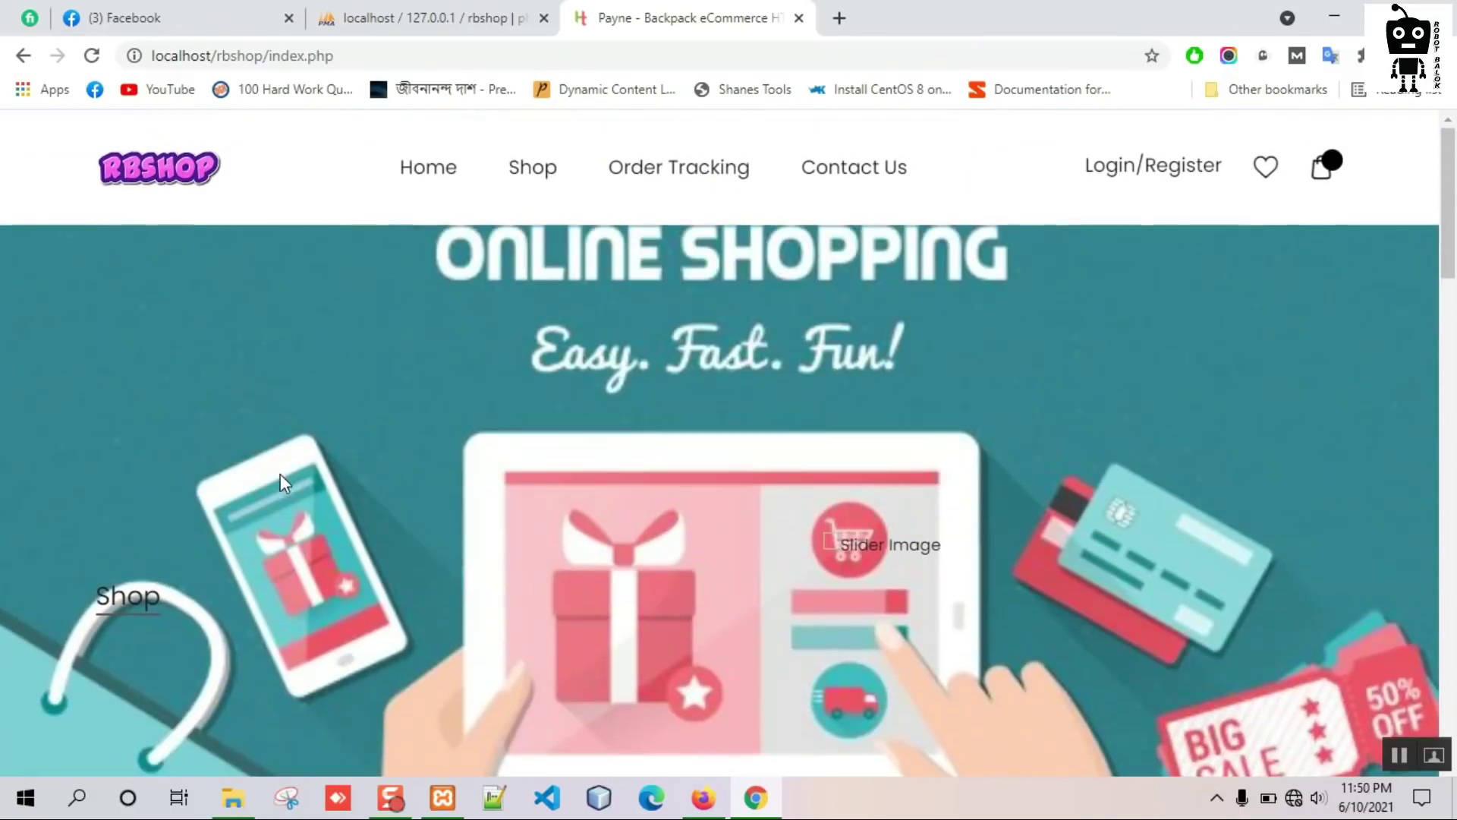